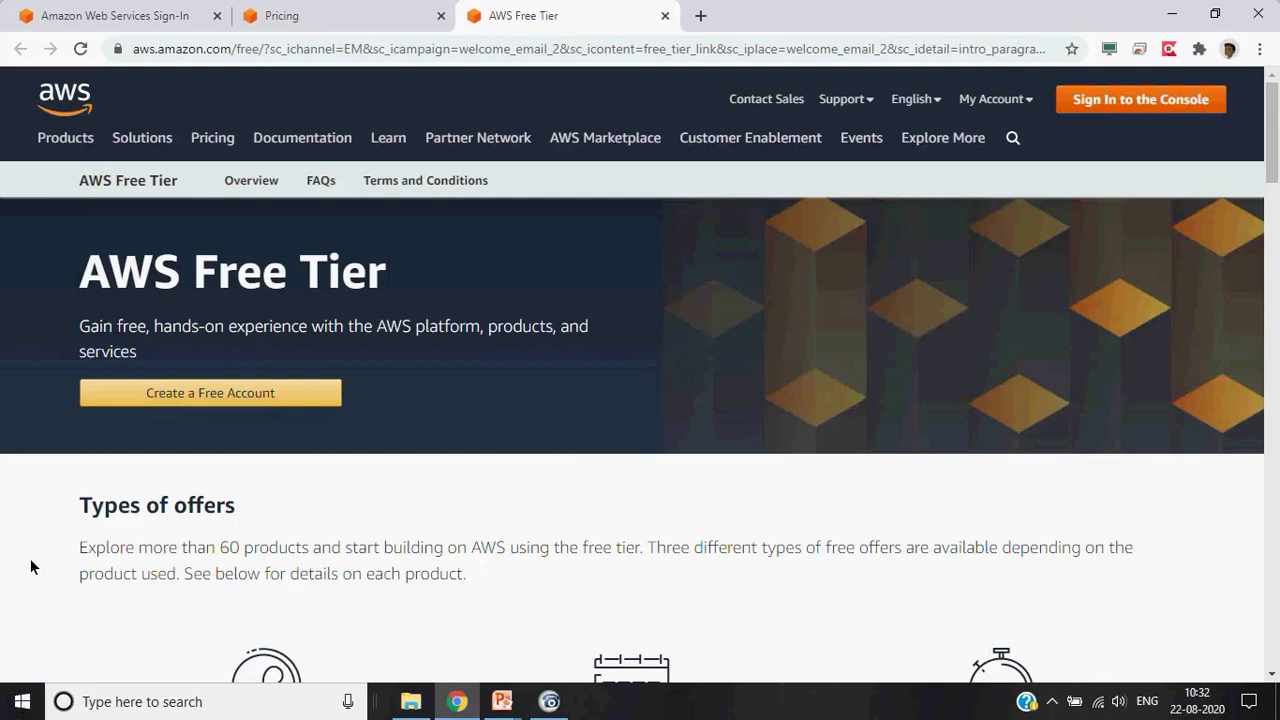
Scroll down to the Free Tier details listing EC2 750 Hours, S3 5 GB and RDS 750 Hours
{"action": "scroll", "coordinate": [30, 566], "scroll_direction": "down", "scroll_amount": 1}
{"action": "scroll", "coordinate": [30, 566], "scroll_direction": "down", "scroll_amount": 3}
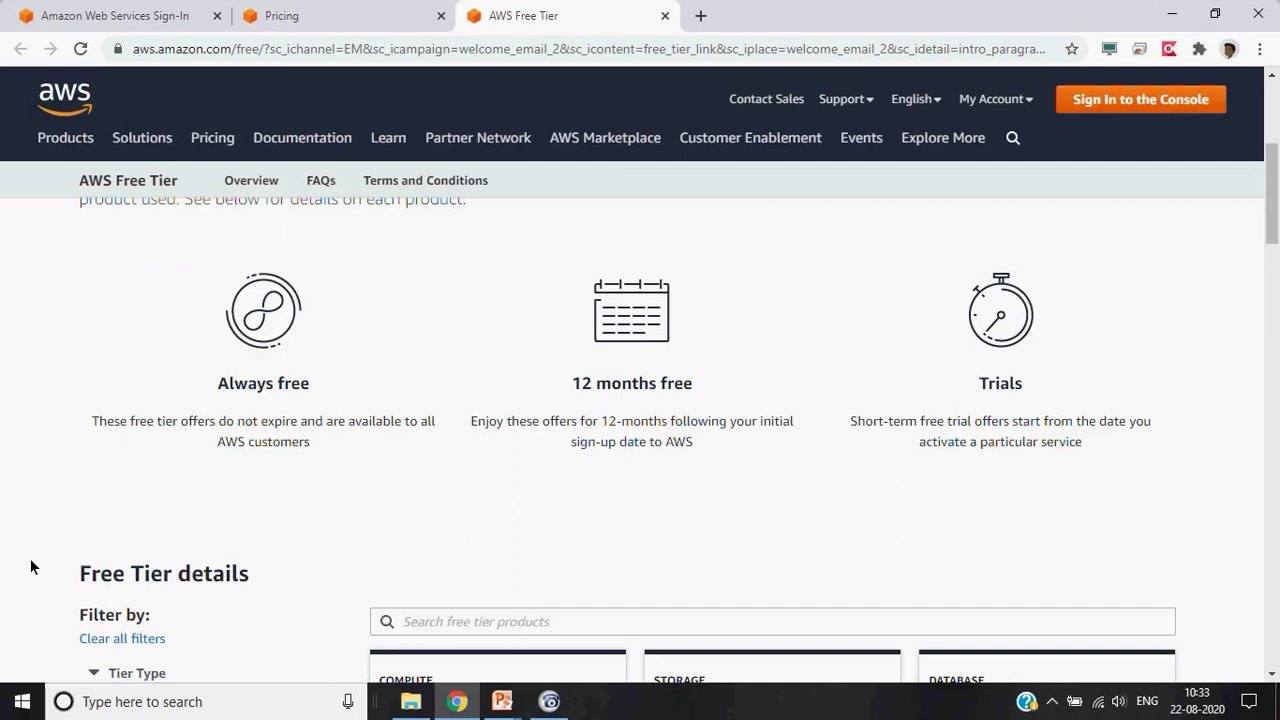
{"action": "scroll", "coordinate": [31, 560], "scroll_direction": "down", "scroll_amount": 3}
{"action": "scroll", "coordinate": [30, 566], "scroll_direction": "down", "scroll_amount": 3}
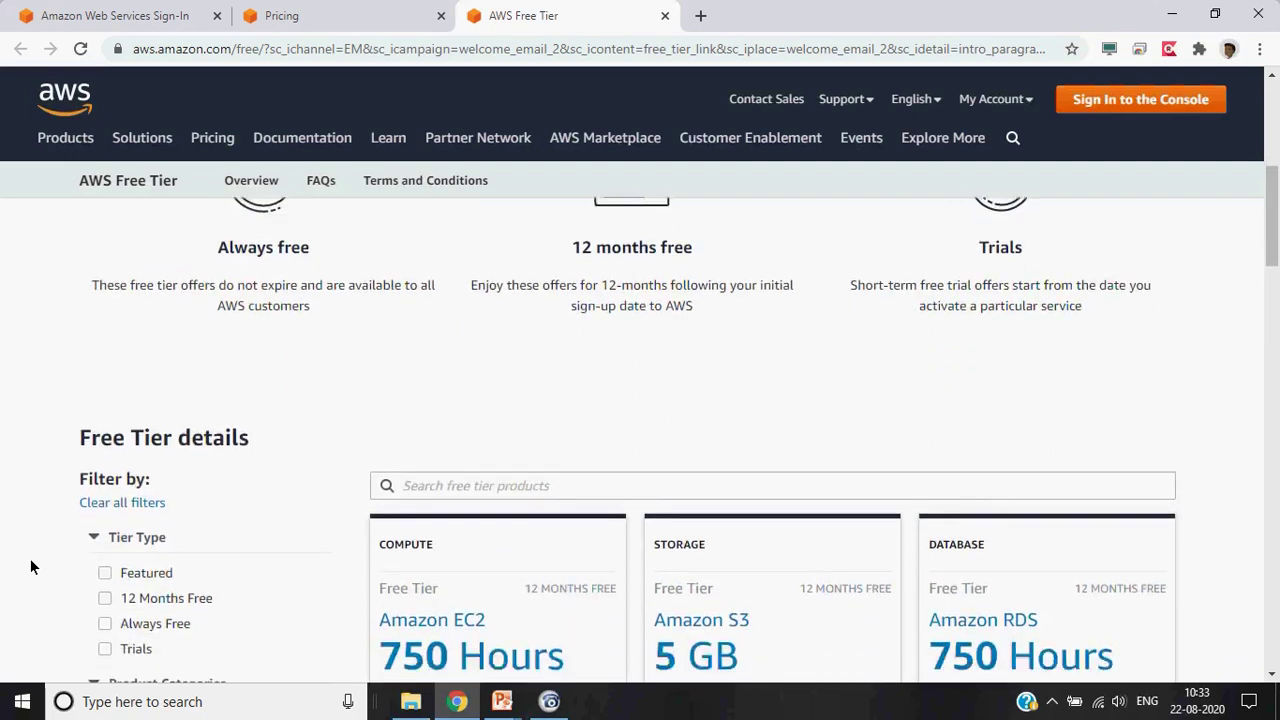
{"action": "scroll", "coordinate": [30, 567], "scroll_direction": "down", "scroll_amount": 1}
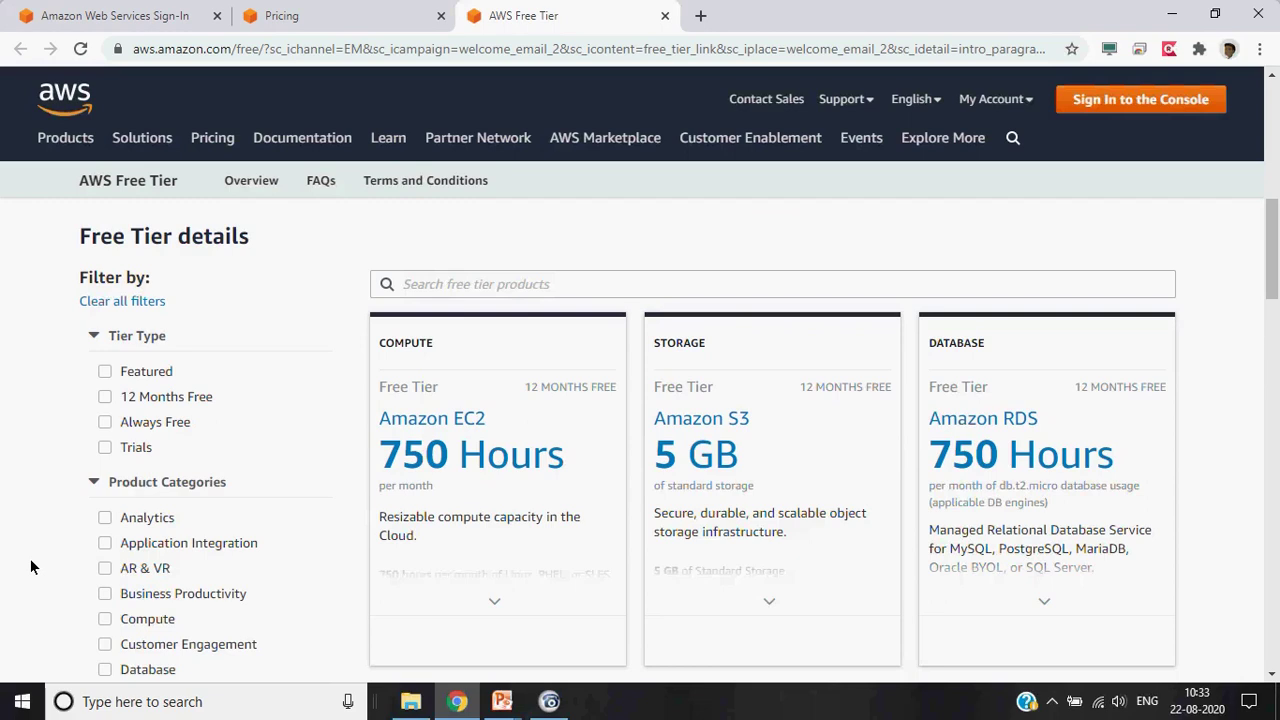
Browse the free tier product cards down to the pagination, then scroll back up to the overview
{"action": "mouse_move", "coordinate": [424, 466]}
{"action": "scroll", "coordinate": [556, 423], "scroll_direction": "down", "scroll_amount": 1}
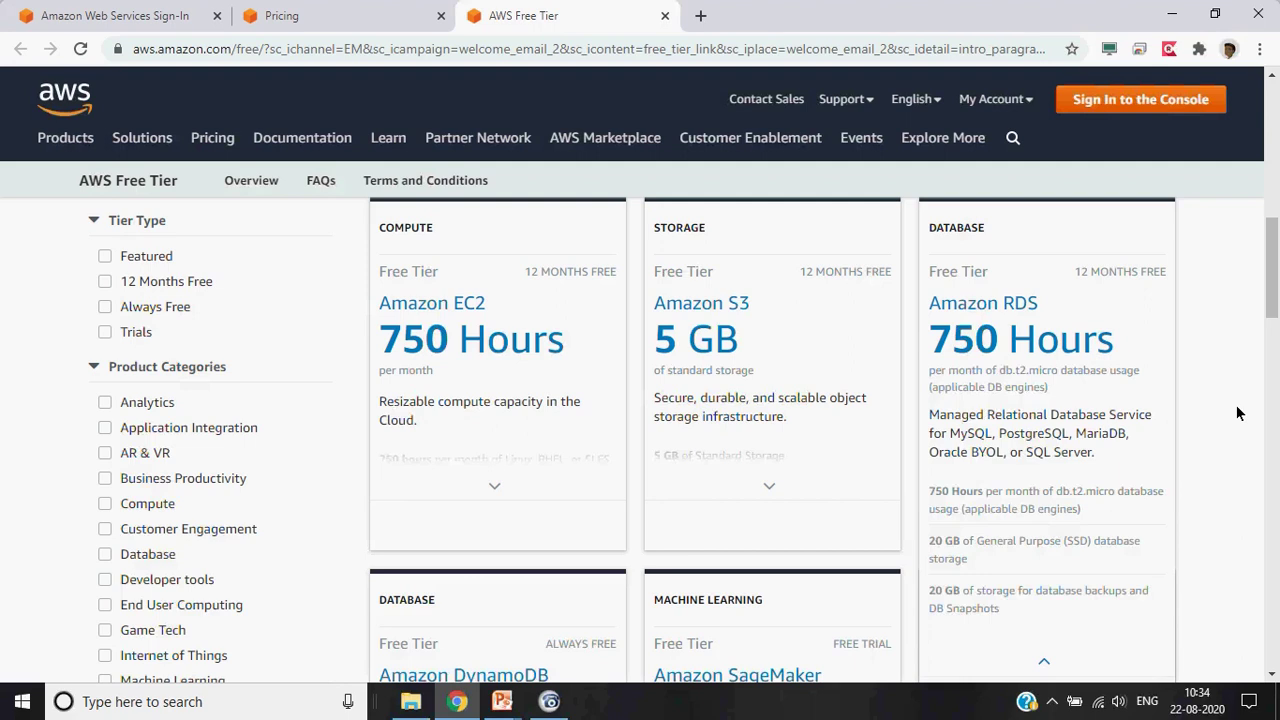
{"action": "scroll", "coordinate": [1237, 413], "scroll_direction": "down", "scroll_amount": 3}
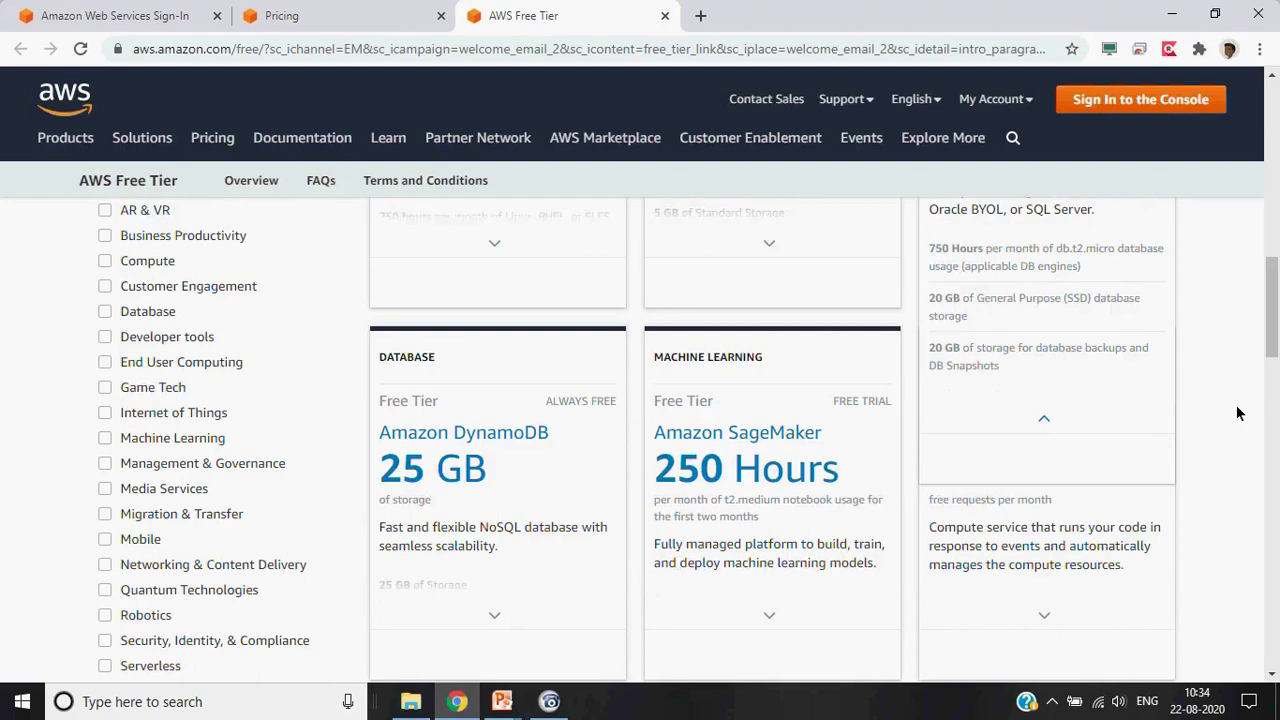
{"action": "scroll", "coordinate": [1237, 413], "scroll_direction": "down", "scroll_amount": 1}
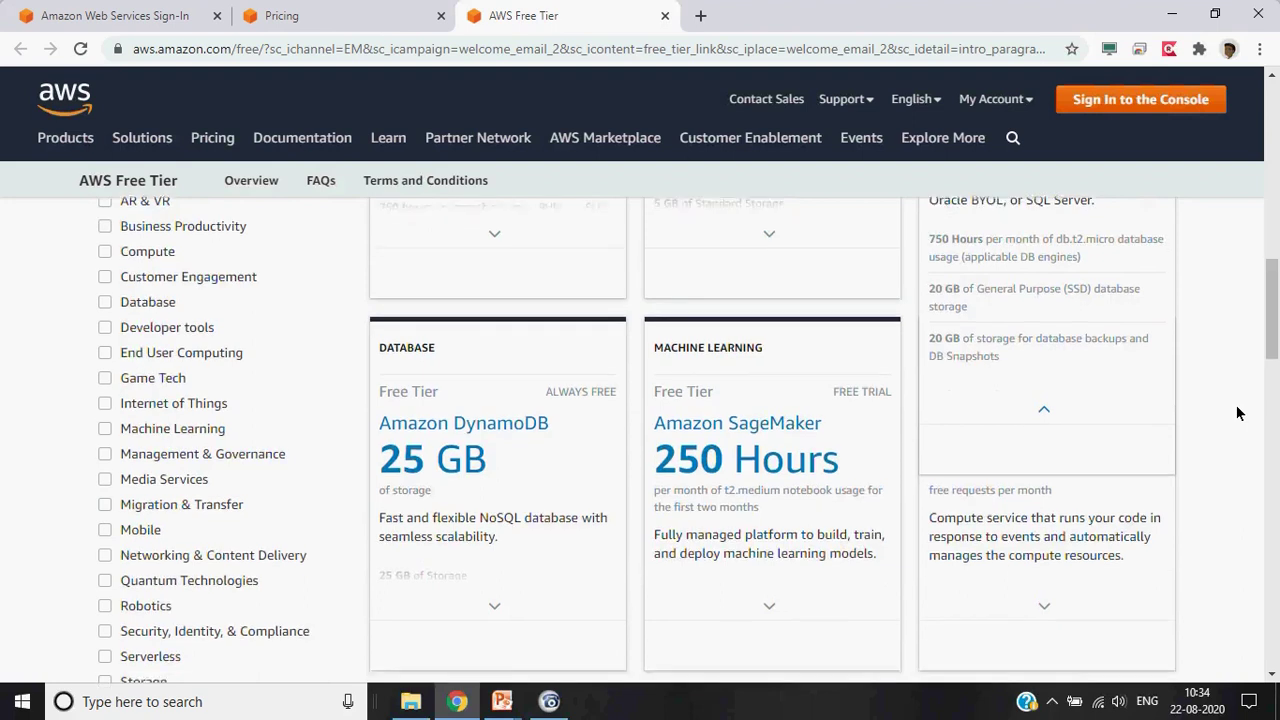
{"action": "scroll", "coordinate": [1237, 413], "scroll_direction": "down", "scroll_amount": 5}
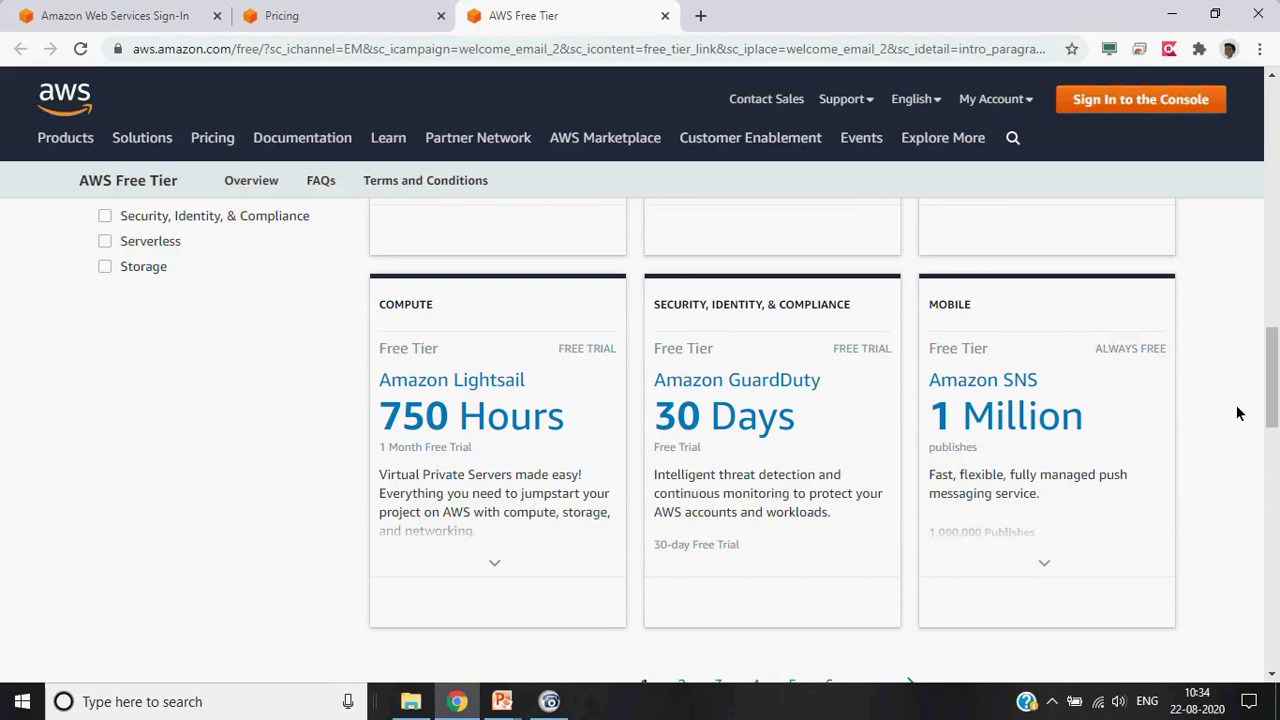
{"action": "scroll", "coordinate": [1237, 413], "scroll_direction": "down", "scroll_amount": 2}
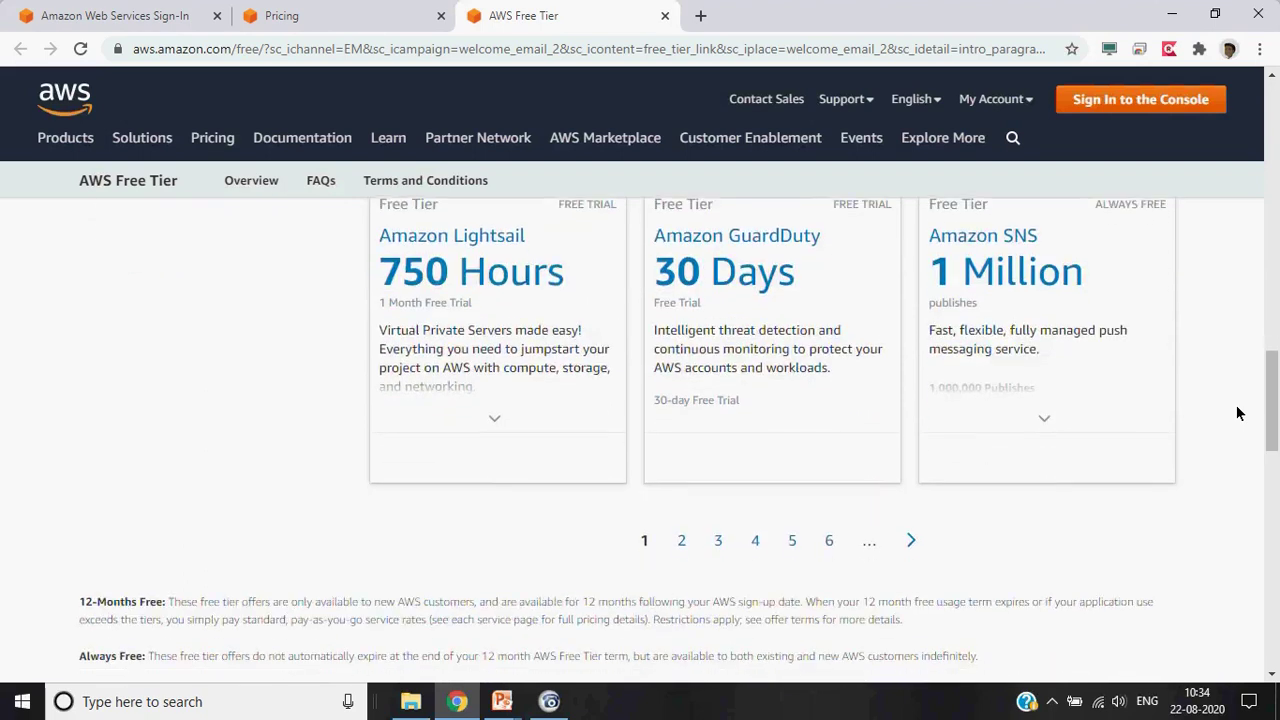
{"action": "scroll", "coordinate": [1237, 413], "scroll_direction": "up", "scroll_amount": 1}
{"action": "scroll", "coordinate": [1237, 413], "scroll_direction": "up", "scroll_amount": 10}
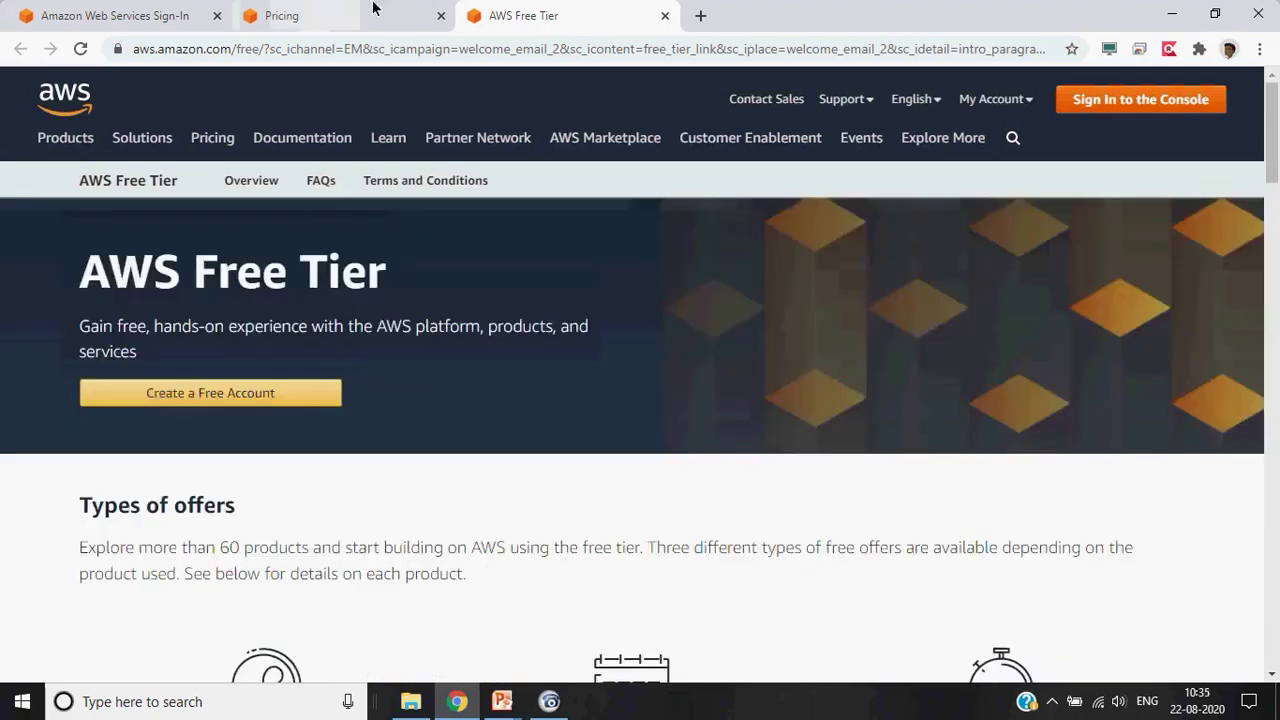
Browse the payment-model cards on the AWS Pricing tab, then bring up the 'Free Tier Account Creation' slide
{"action": "left_click", "coordinate": [298, 22]}
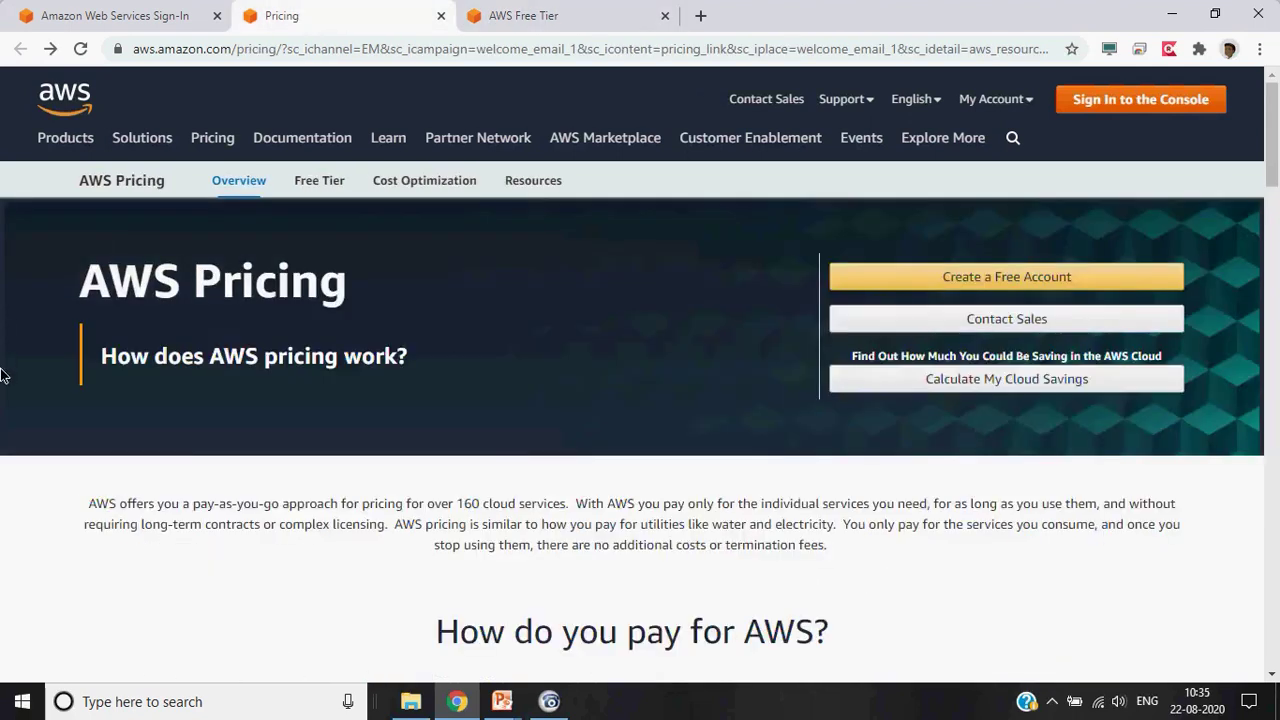
{"action": "scroll", "coordinate": [3, 375], "scroll_direction": "down", "scroll_amount": 5}
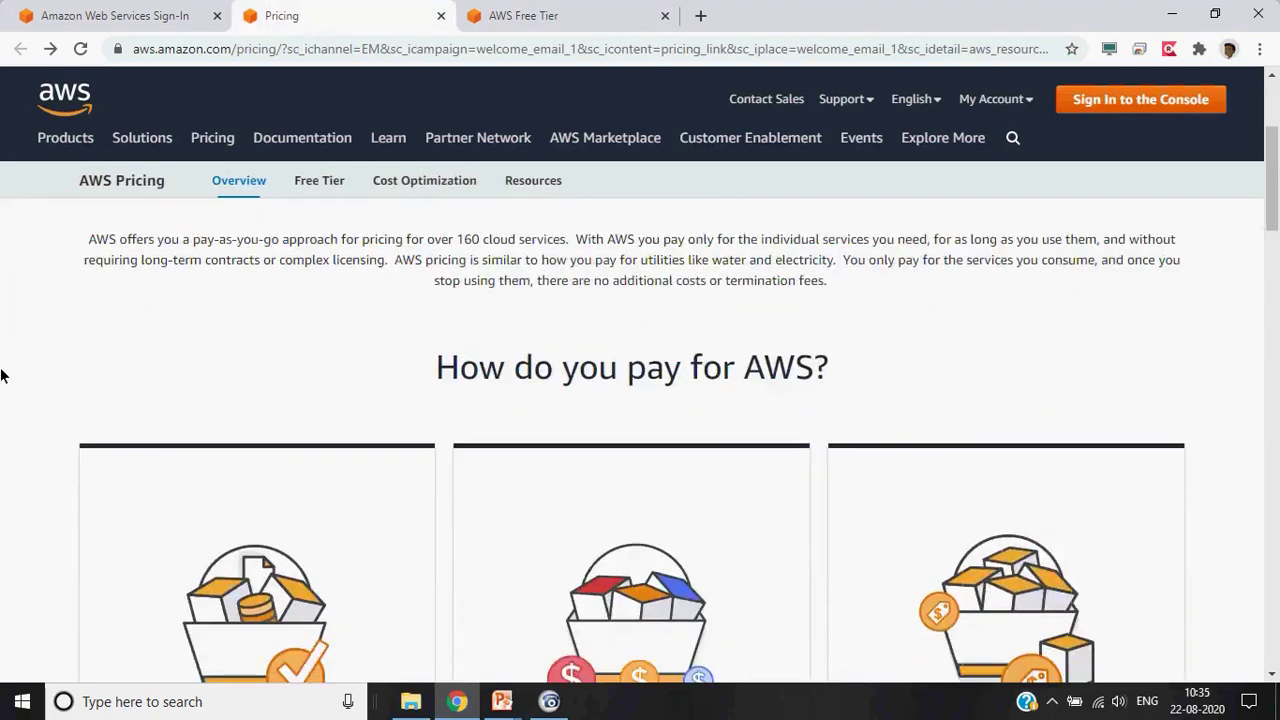
{"action": "scroll", "coordinate": [3, 375], "scroll_direction": "down", "scroll_amount": 3}
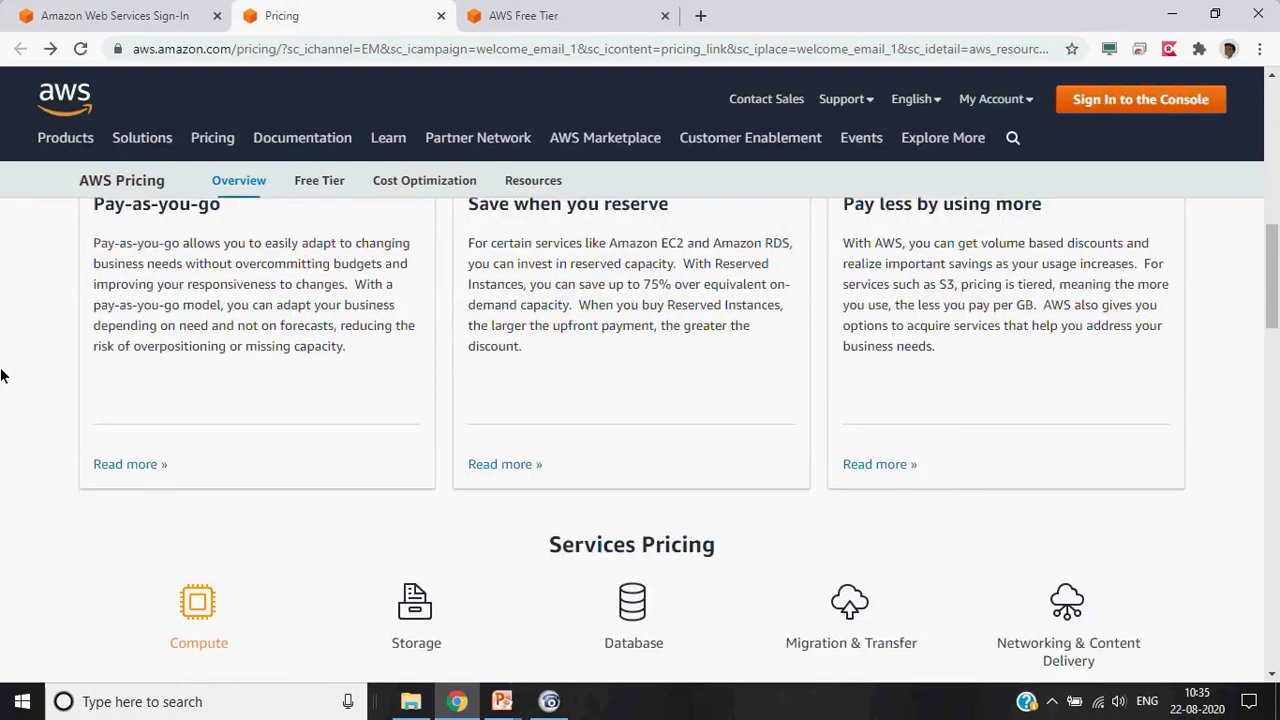
{"action": "scroll", "coordinate": [3, 375], "scroll_direction": "up", "scroll_amount": 5}
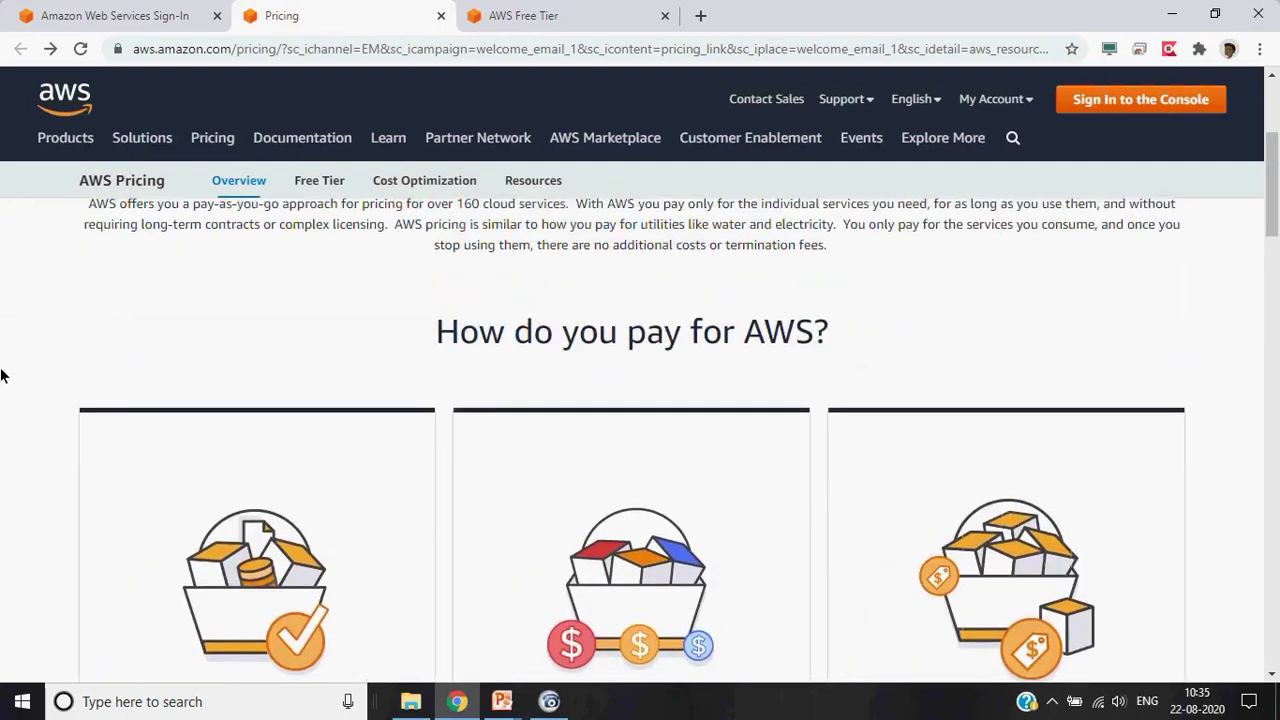
{"action": "scroll", "coordinate": [3, 375], "scroll_direction": "down", "scroll_amount": 2}
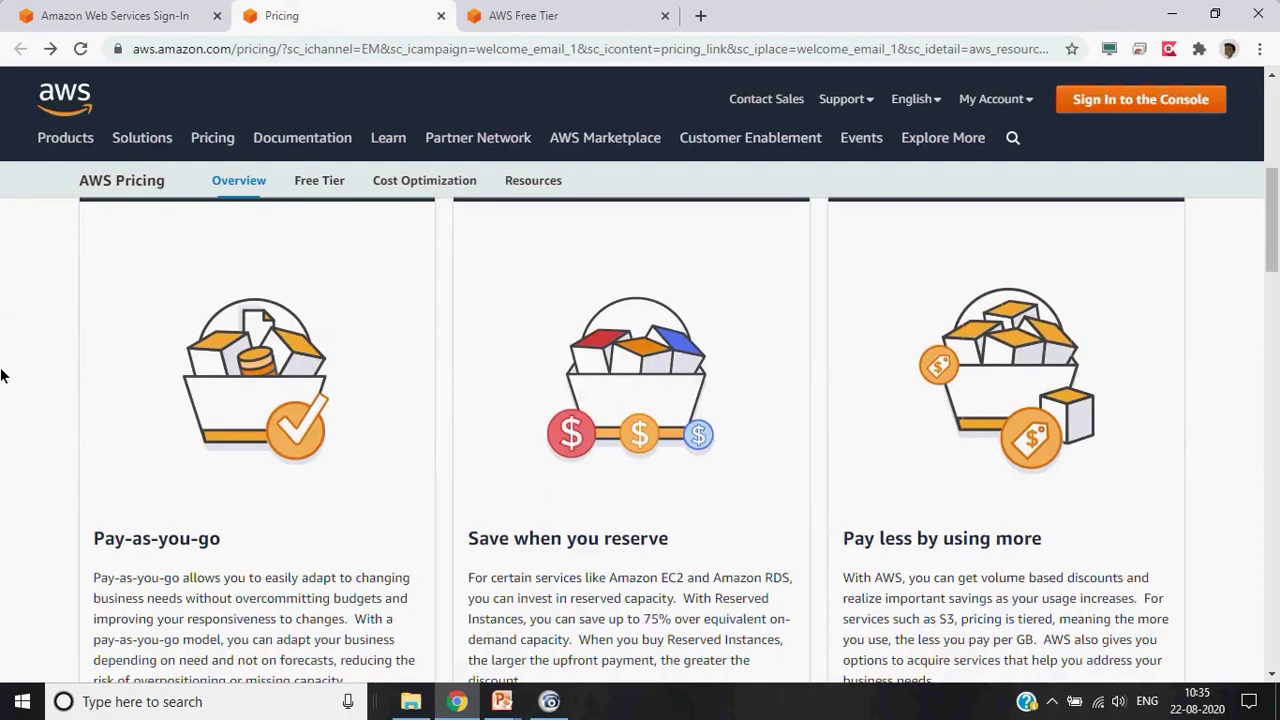
{"action": "key", "text": "alt+Tab"}
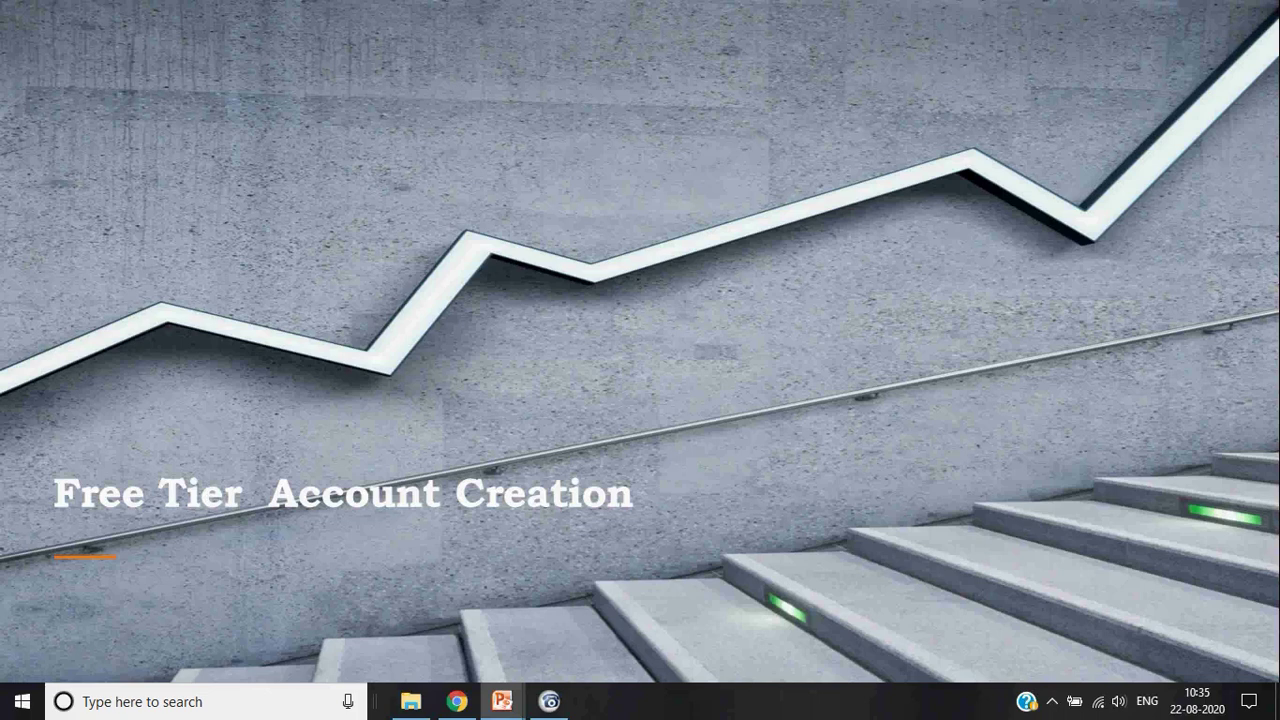
Advance to the 'Free Tier Account – Landing Page' slide, then return to the AWS Pricing page
{"action": "key", "text": "Right"}
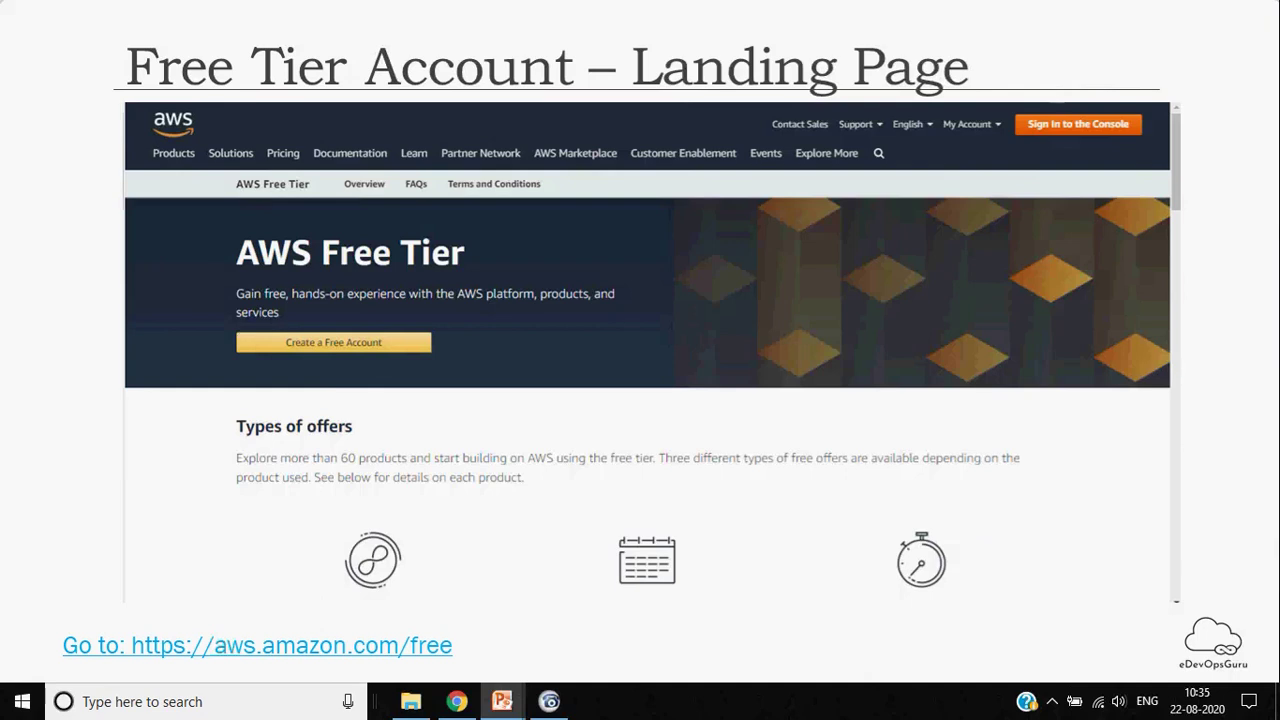
{"action": "key", "text": "alt+Tab"}
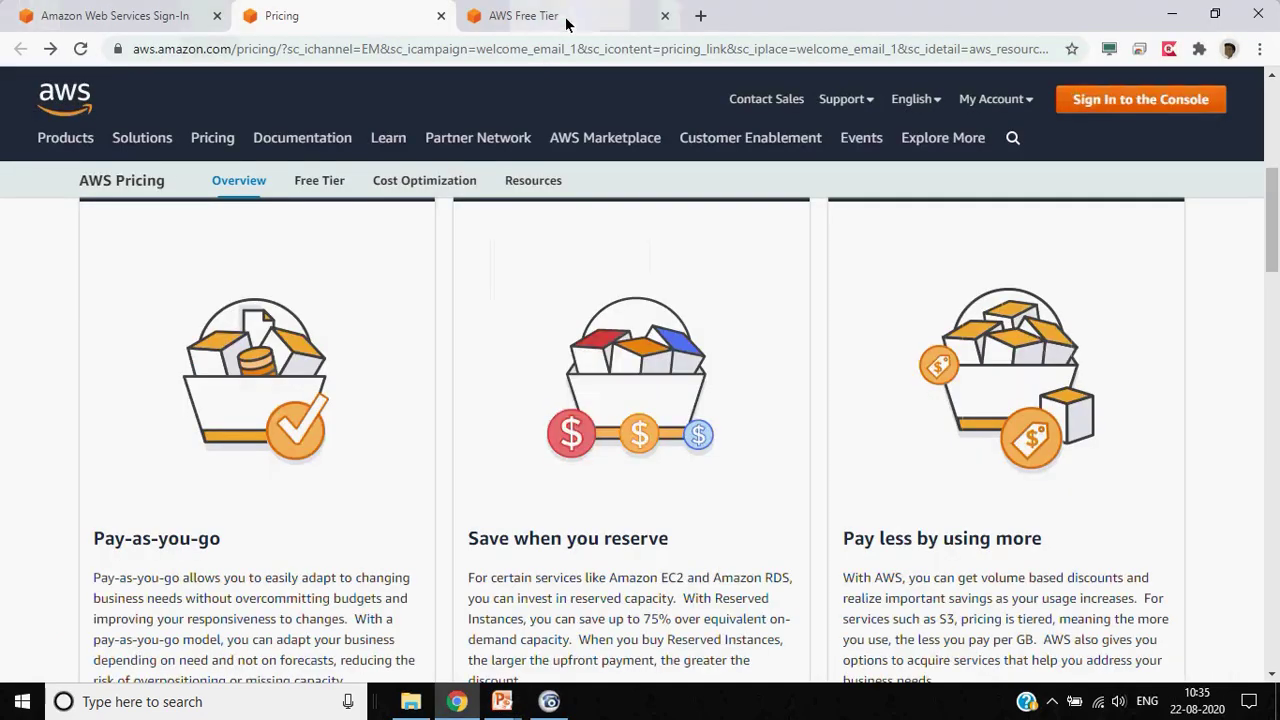
Open the Create an AWS account form from the Free Tier page and click into the email and password fields
{"action": "left_click", "coordinate": [540, 16]}
{"action": "left_click", "coordinate": [260, 397]}
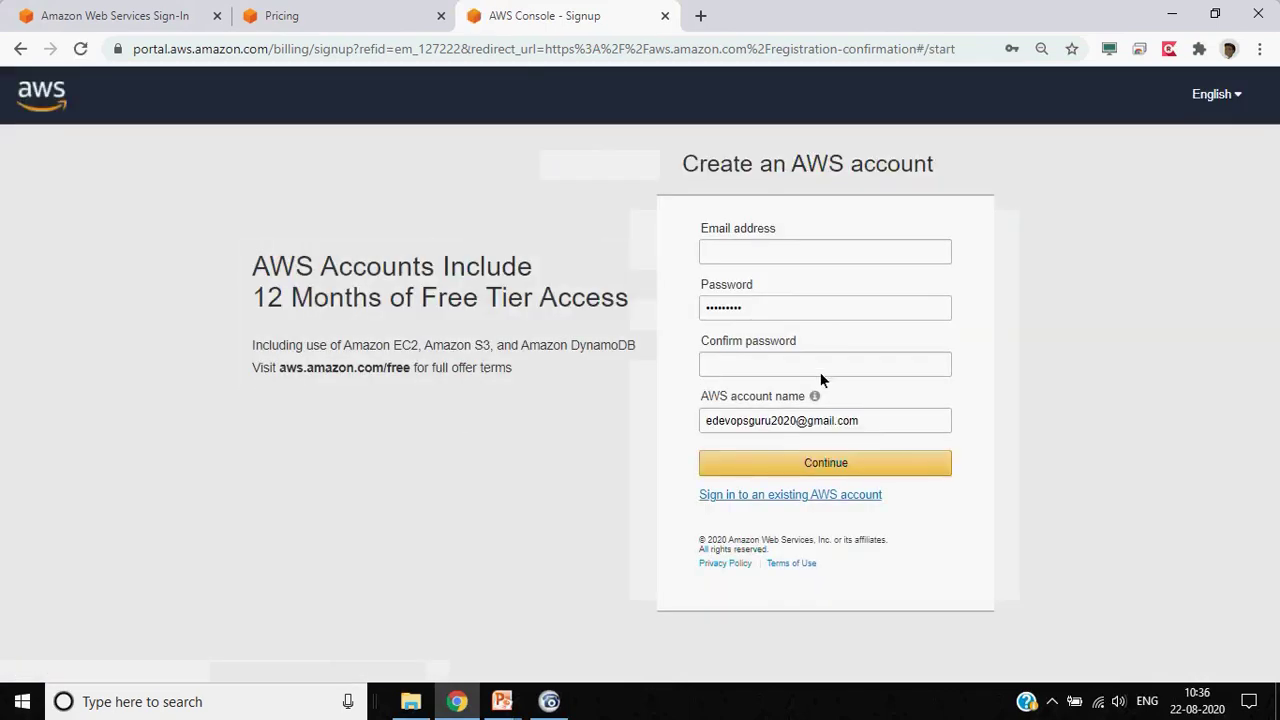
{"action": "left_click", "coordinate": [794, 253]}
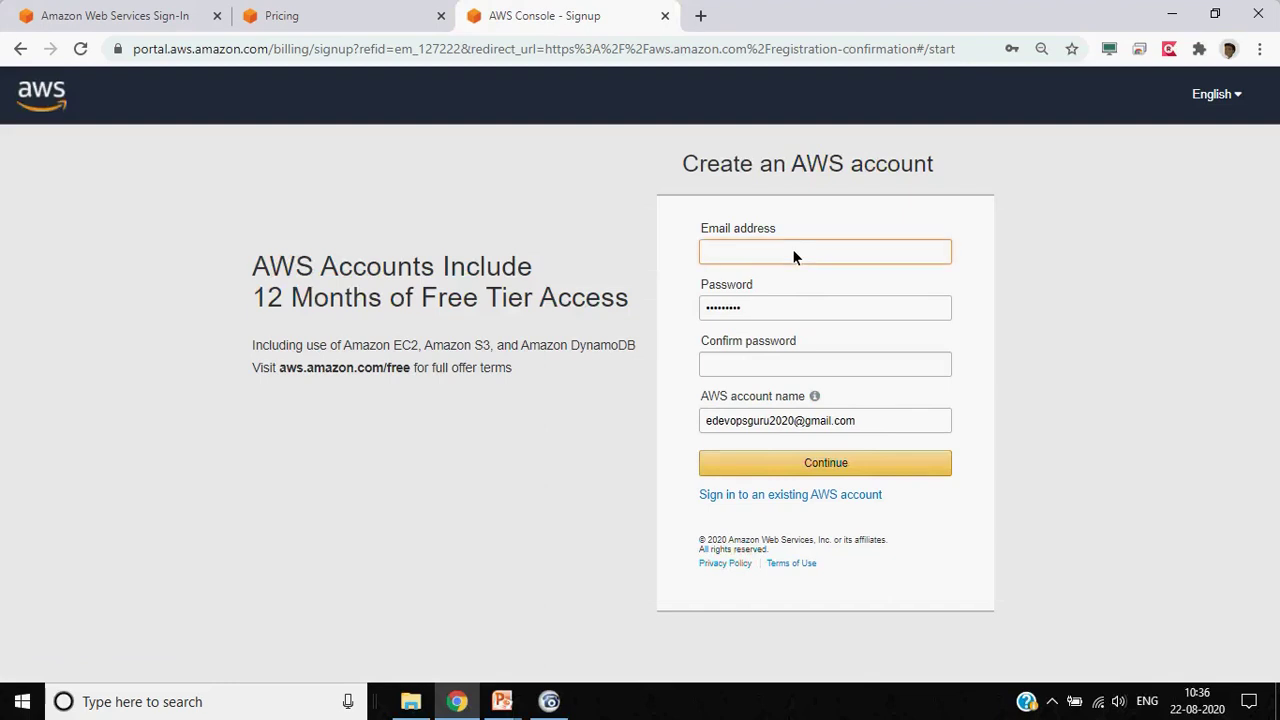
{"action": "left_click", "coordinate": [739, 314]}
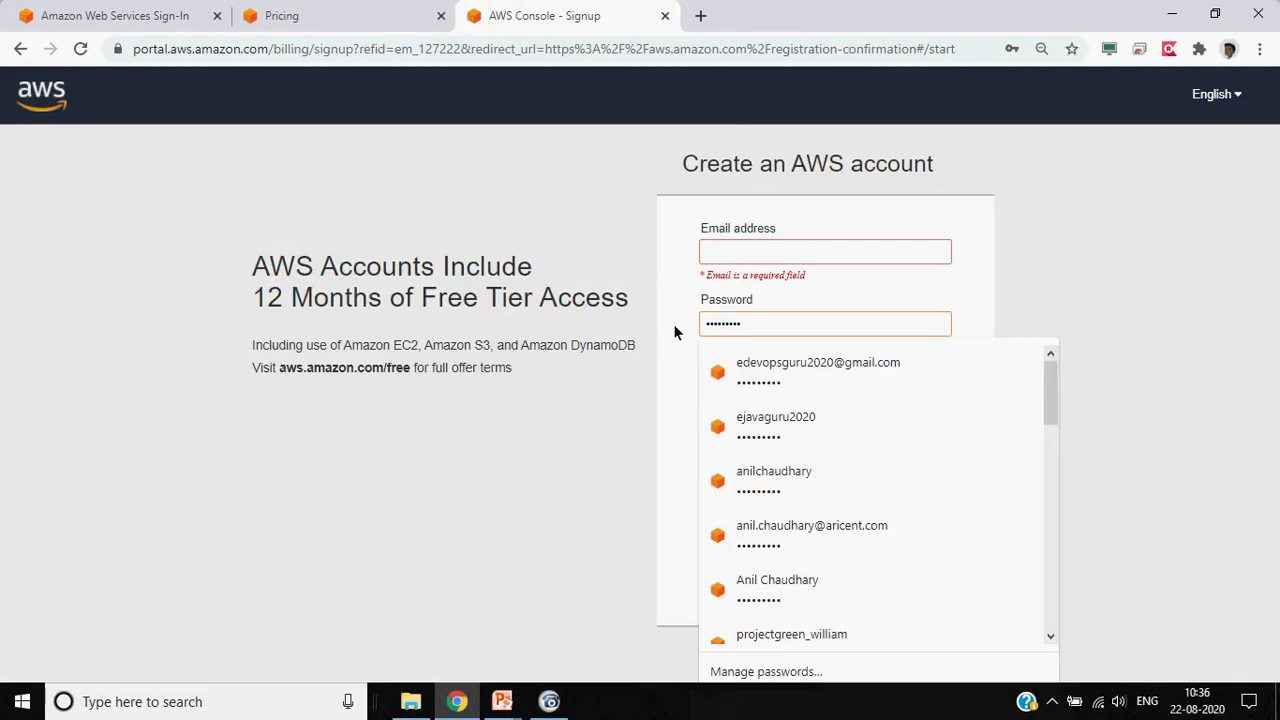
Select the AWS account name value, dismiss the saved-login suggestions, and return to the Landing Page slide
{"action": "left_click", "coordinate": [641, 330]}
{"action": "double_click", "coordinate": [772, 436]}
{"action": "triple_click", "coordinate": [772, 436]}
{"action": "left_click", "coordinate": [668, 480]}
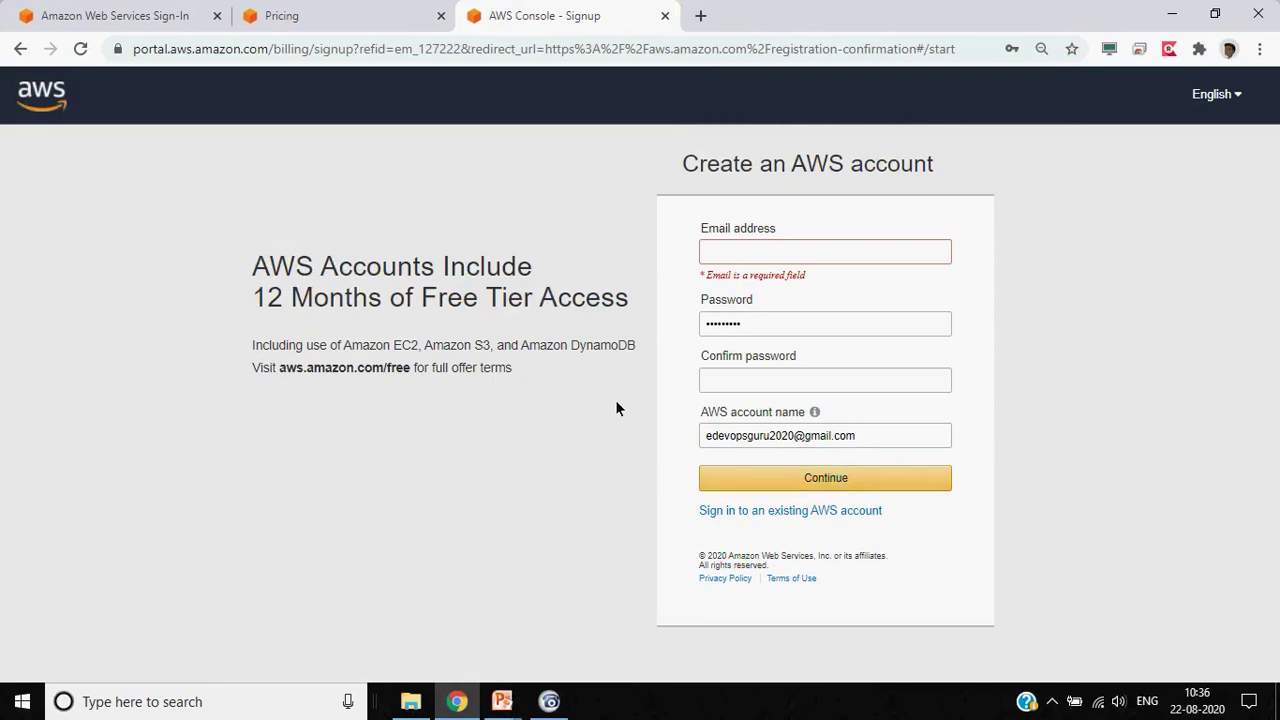
{"action": "key", "text": "alt+Tab"}
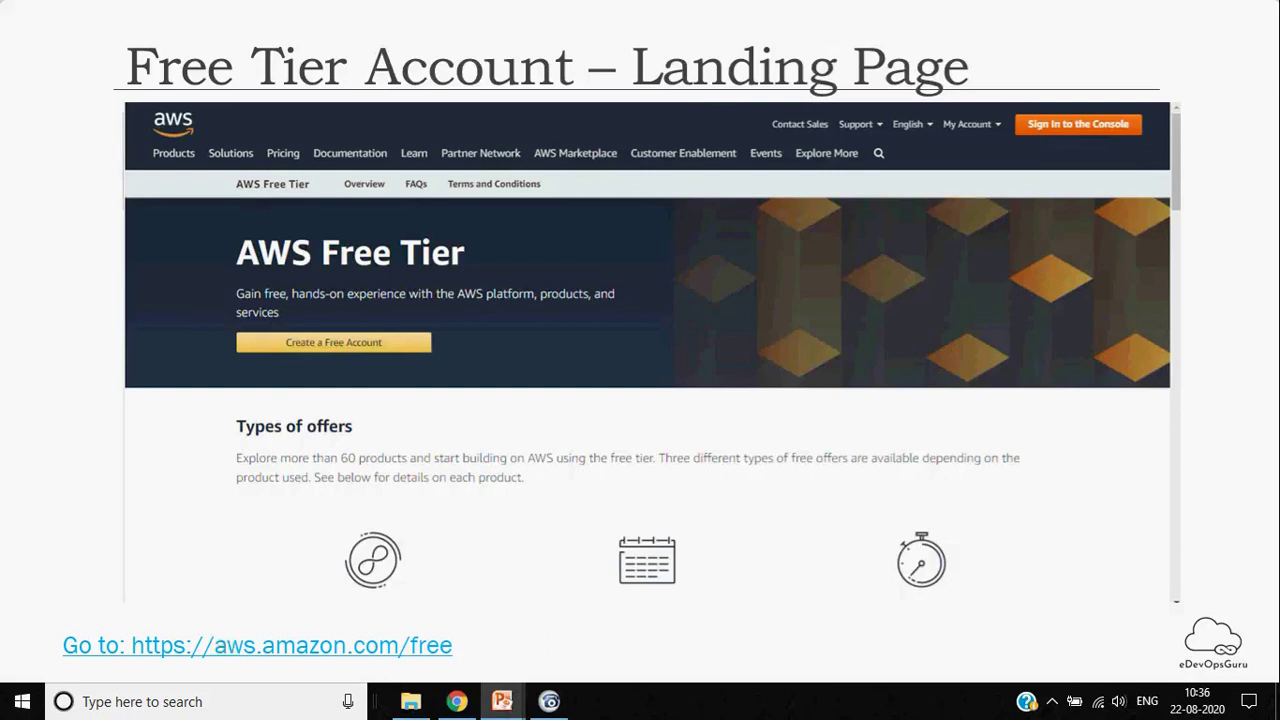
Step the slide show forward through New User and Login credentials to the Contact Info slide
{"action": "key", "text": "Right"}
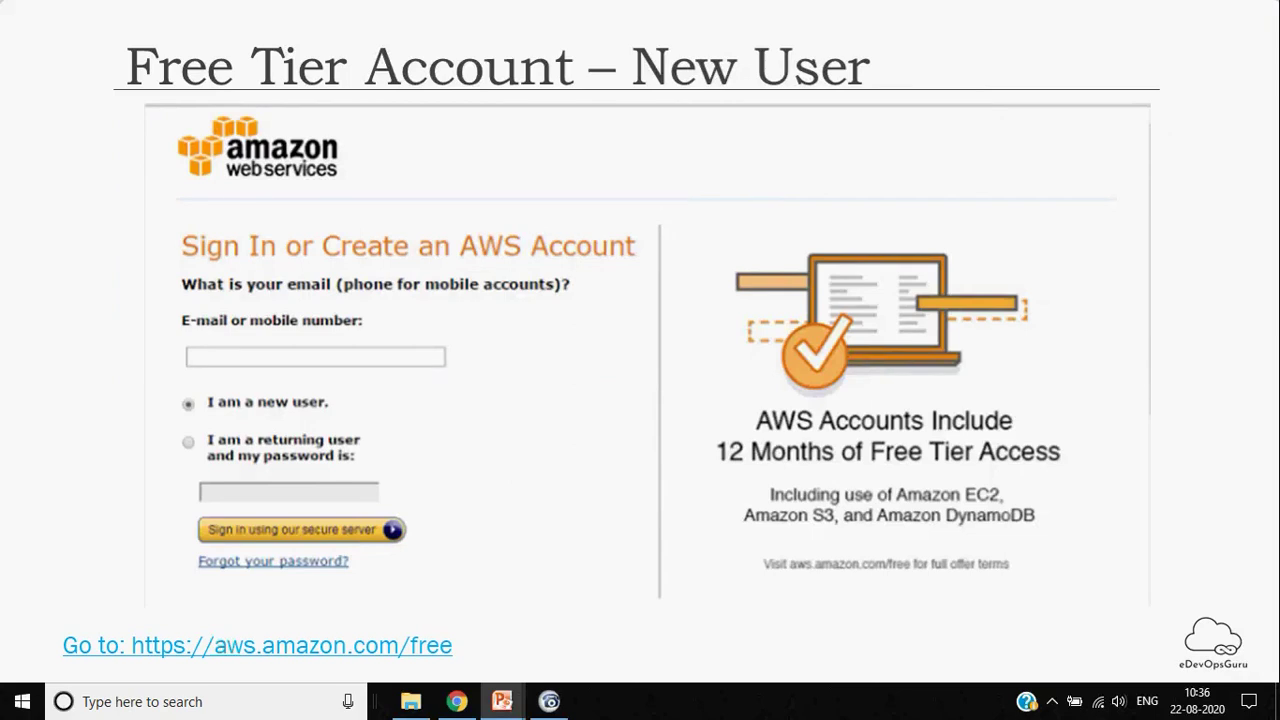
{"action": "key", "text": "Right"}
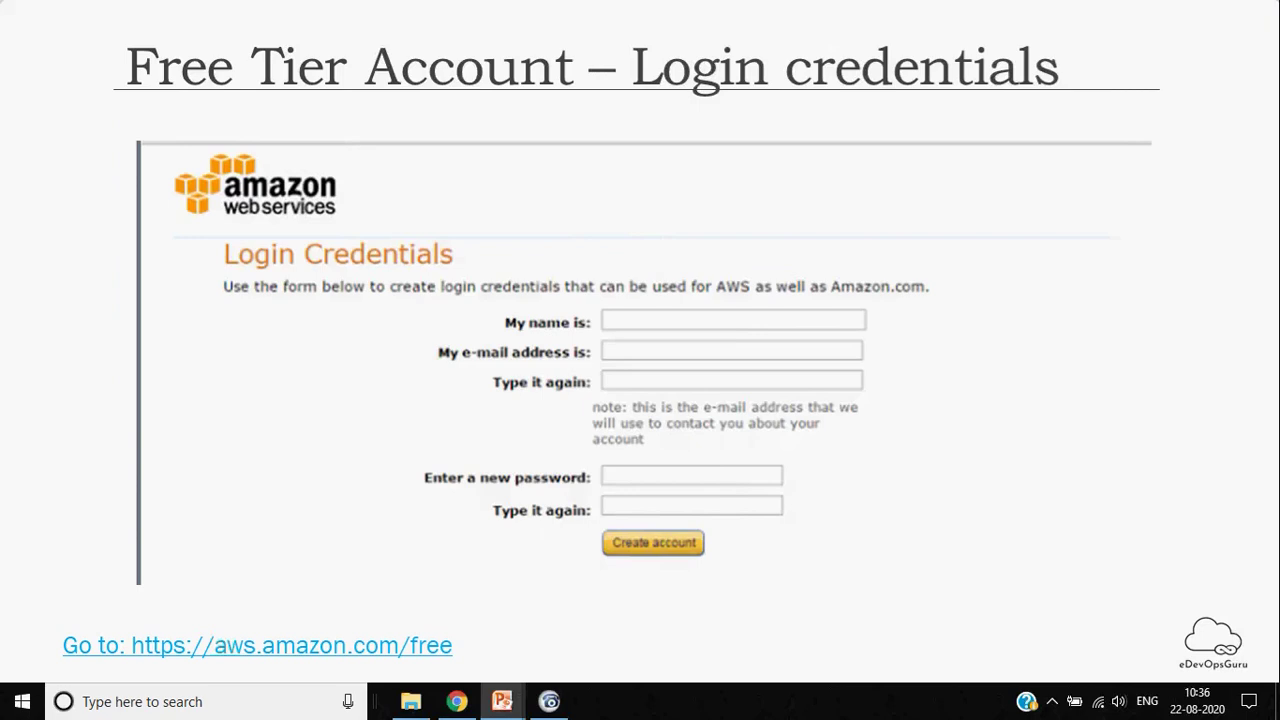
{"action": "key", "text": "Right"}
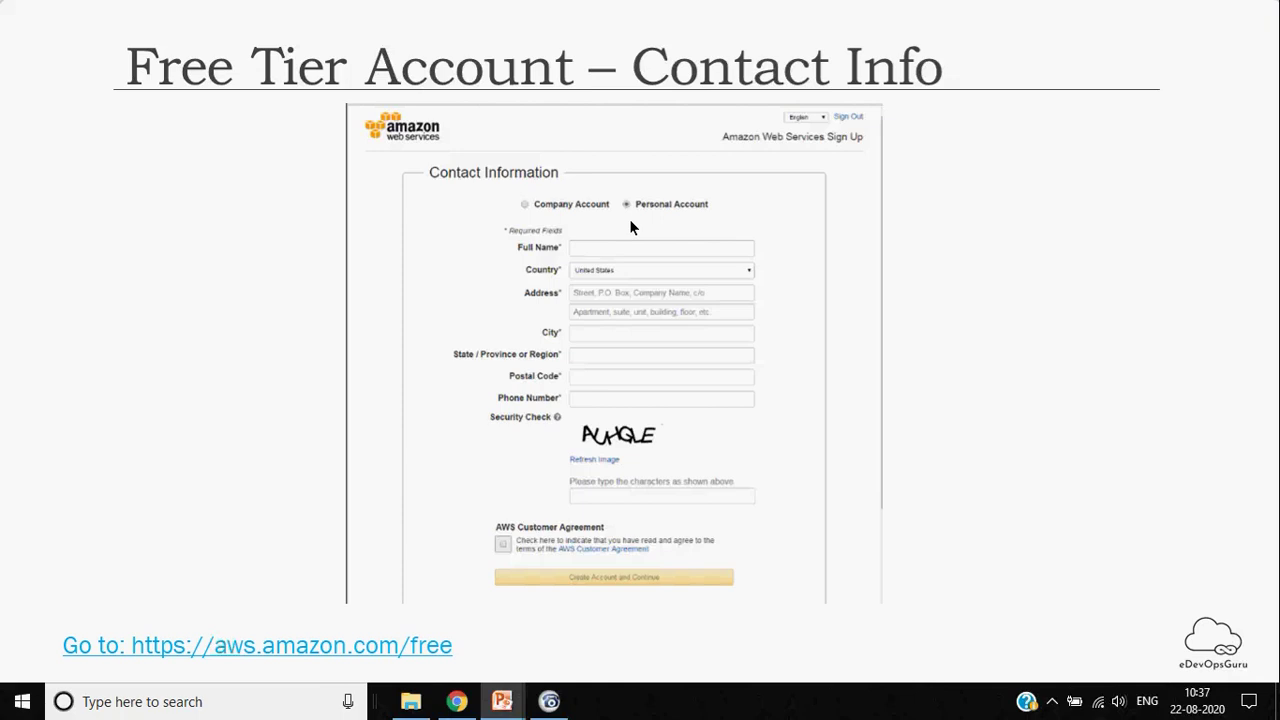
Advance through the Card Details and Contact Number slides to the Verification slide
{"action": "left_click", "coordinate": [978, 271]}
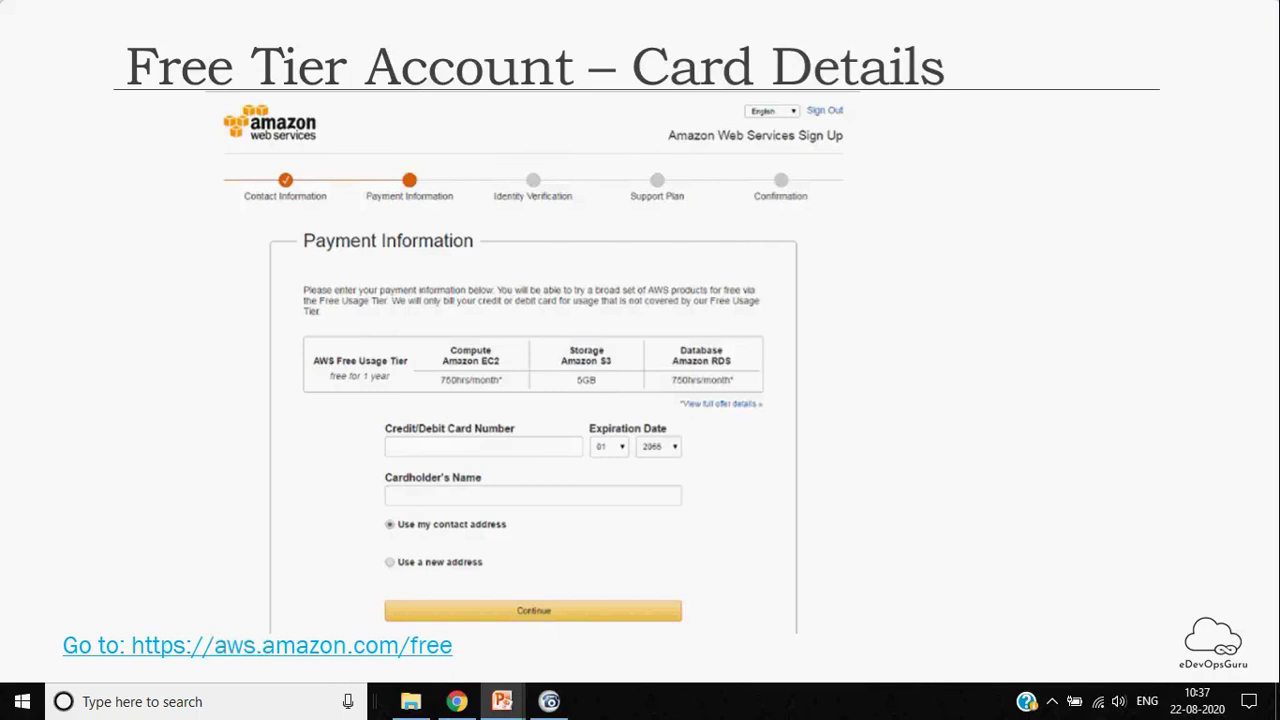
{"action": "key", "text": "Right"}
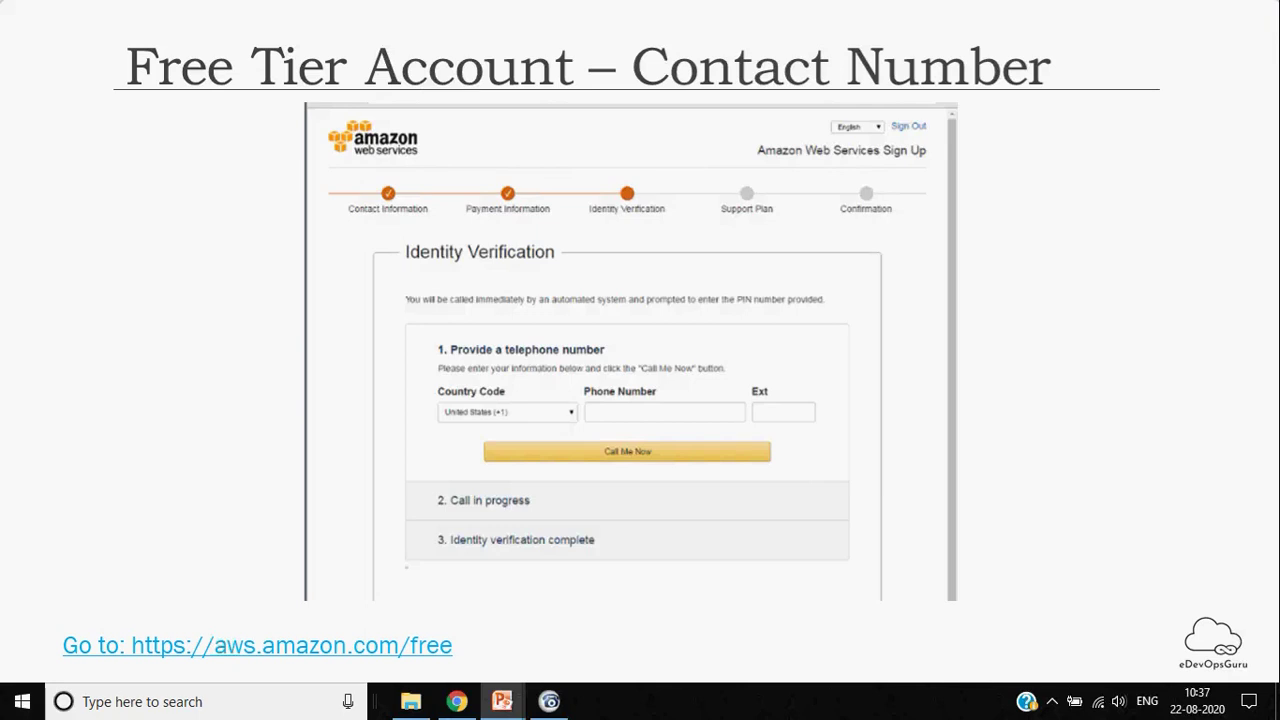
{"action": "key", "text": "Right"}
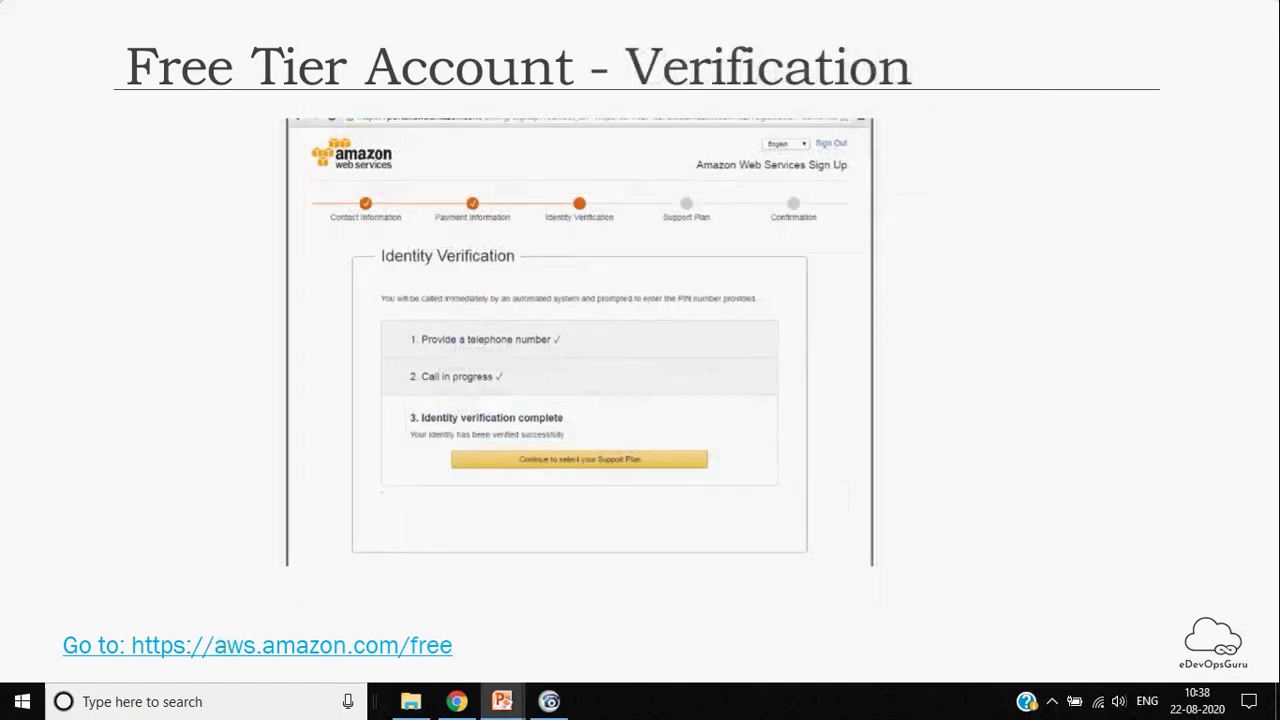
Advance past the Select Free Tier support-plan slide to 'Free Tier Account – Account Created'
{"action": "key", "text": "Right"}
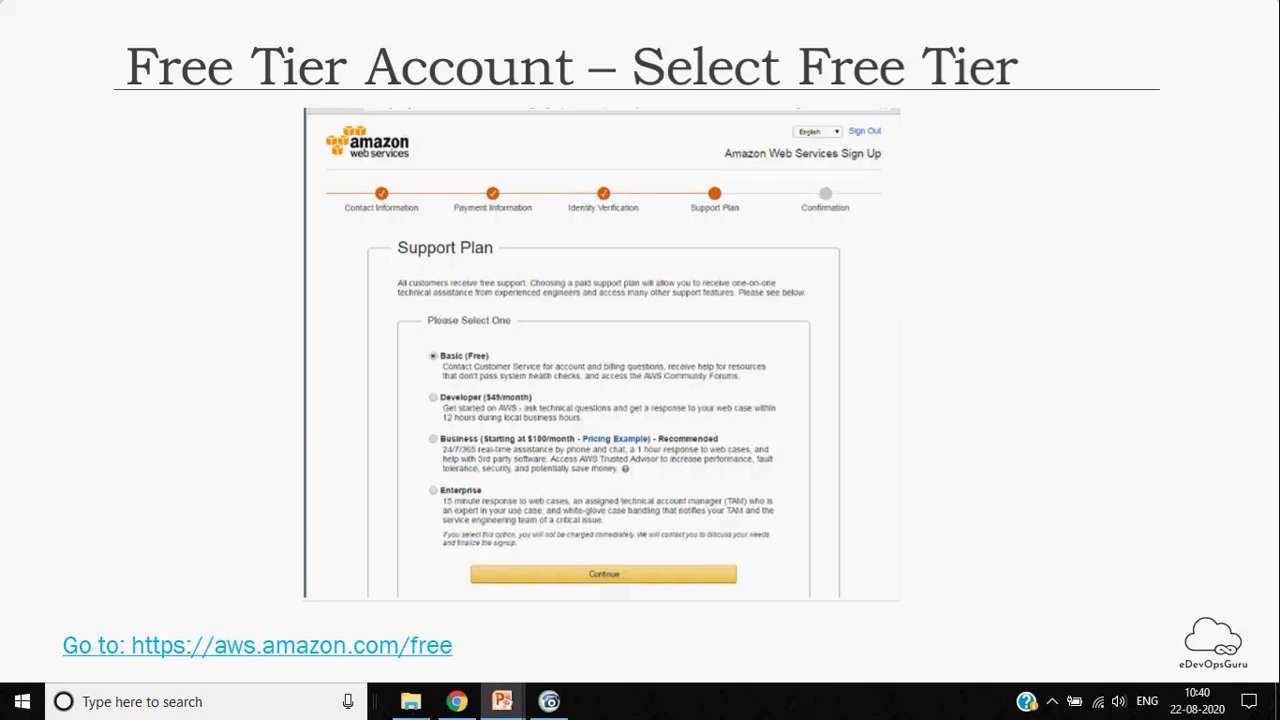
{"action": "key", "text": "Right"}
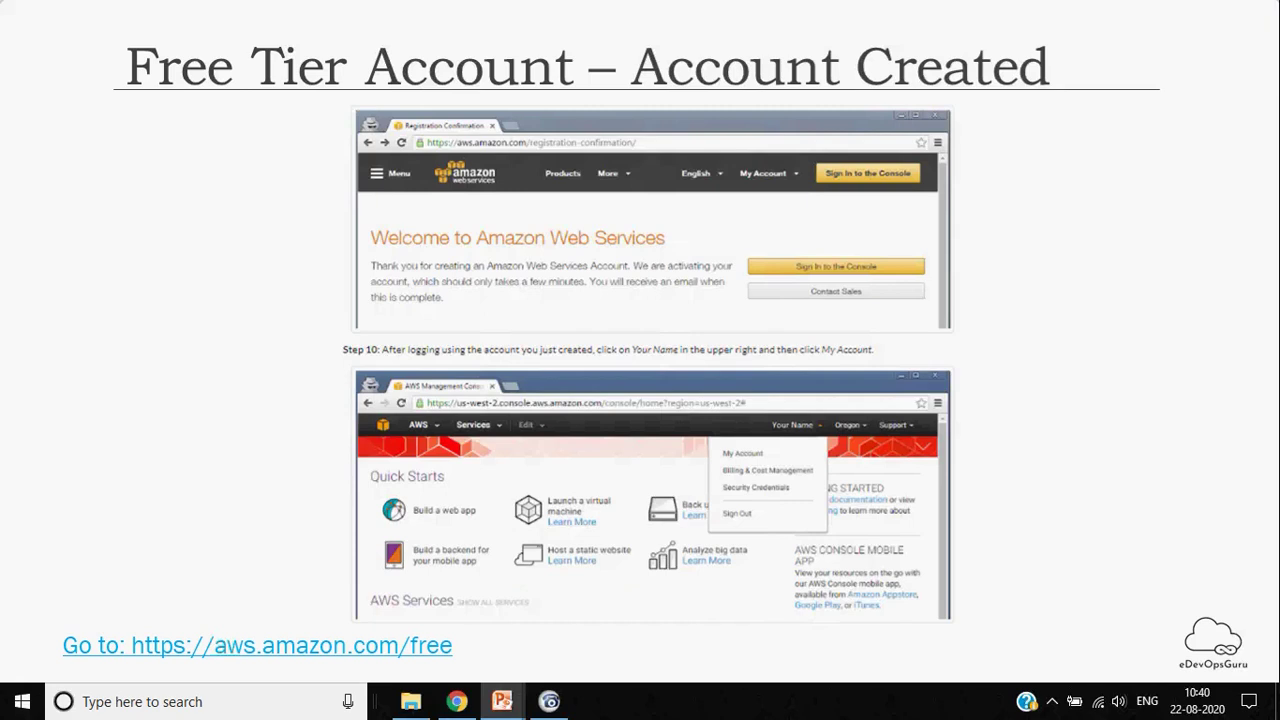
Advance to the 'Introduction - IAM' slide, then switch to the Create an AWS account form in Chrome
{"action": "key", "text": "Right"}
{"action": "key", "text": "alt+Tab"}
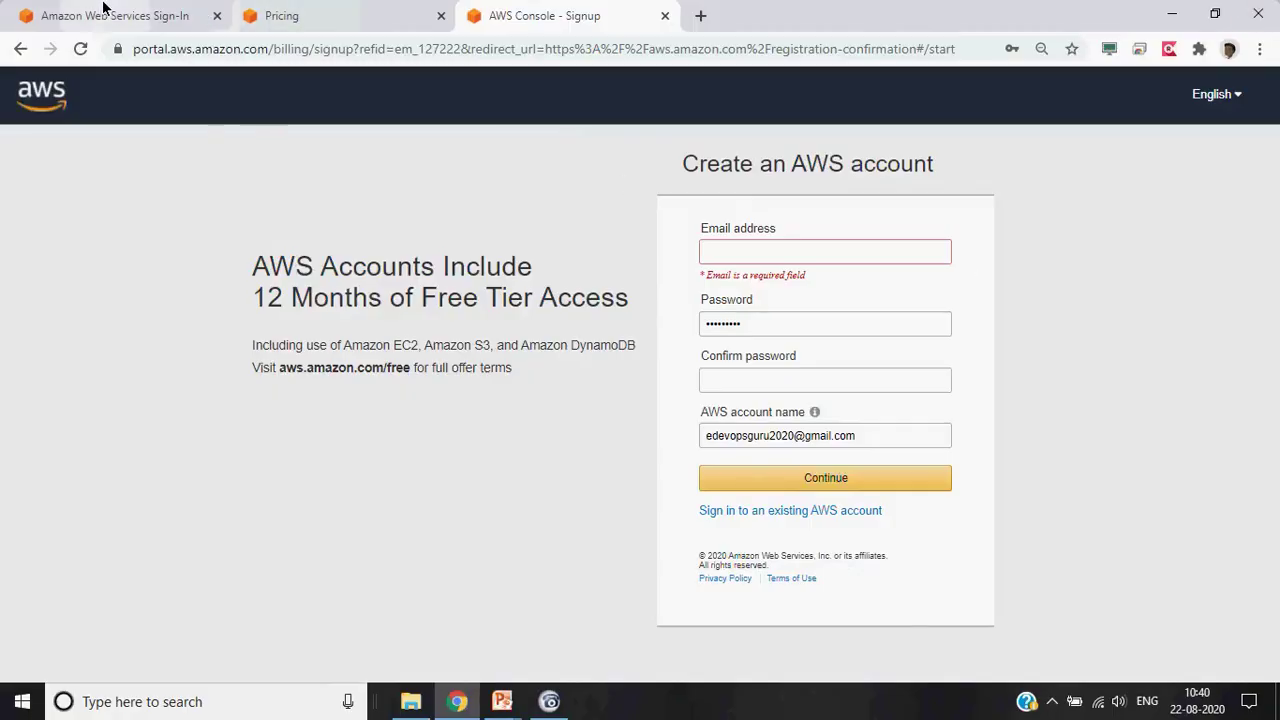
Sign in as the root user on the Sign-In tab using Chrome's saved password
{"action": "left_click", "coordinate": [104, 12]}
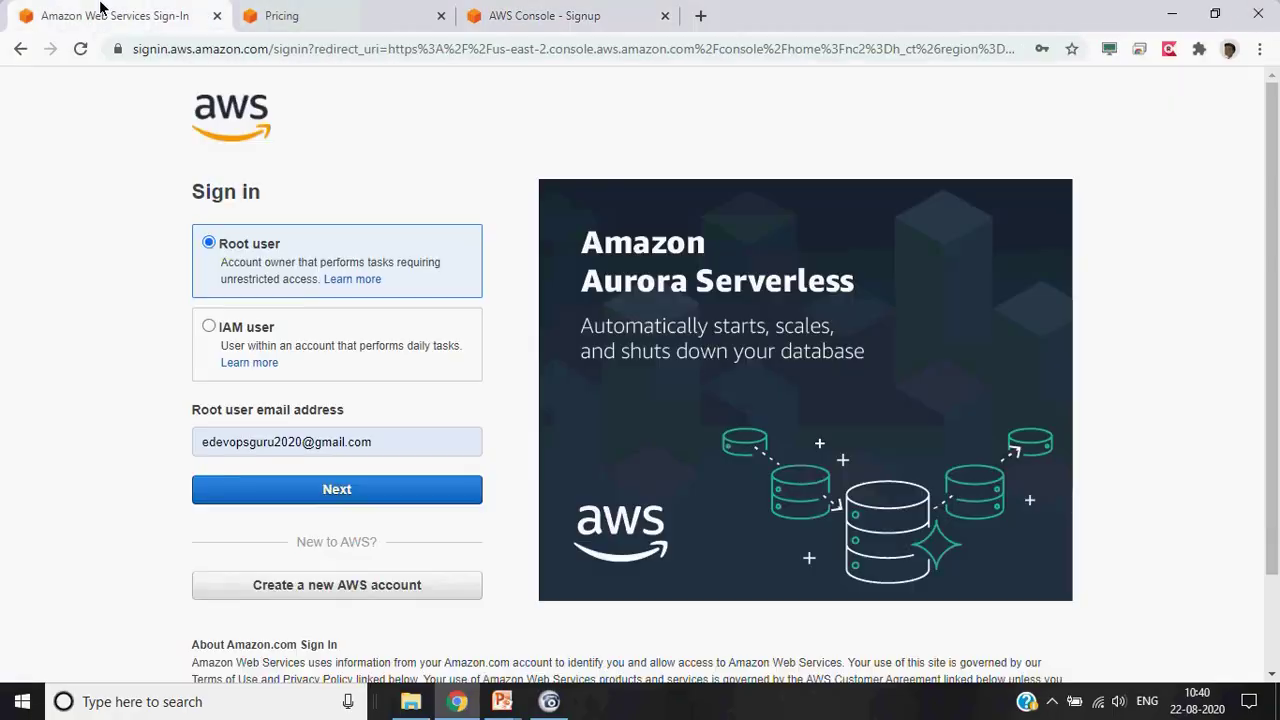
{"action": "left_click", "coordinate": [351, 495]}
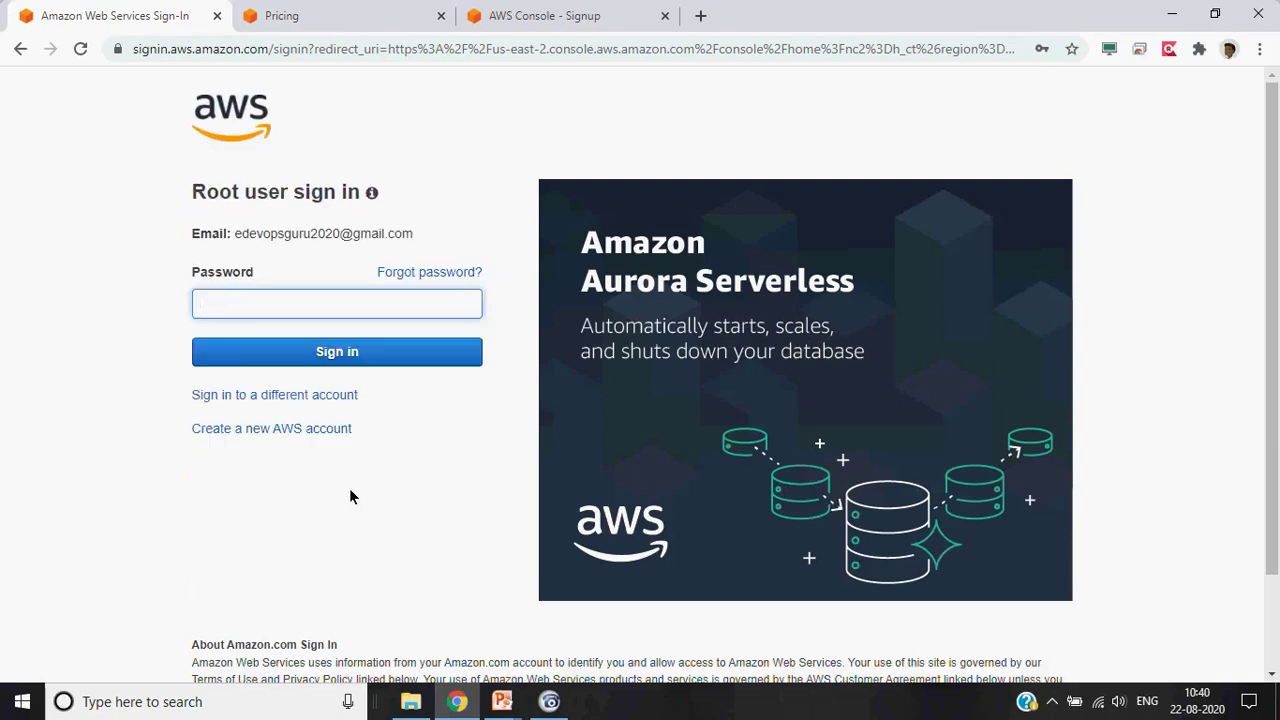
{"action": "left_click", "coordinate": [433, 299]}
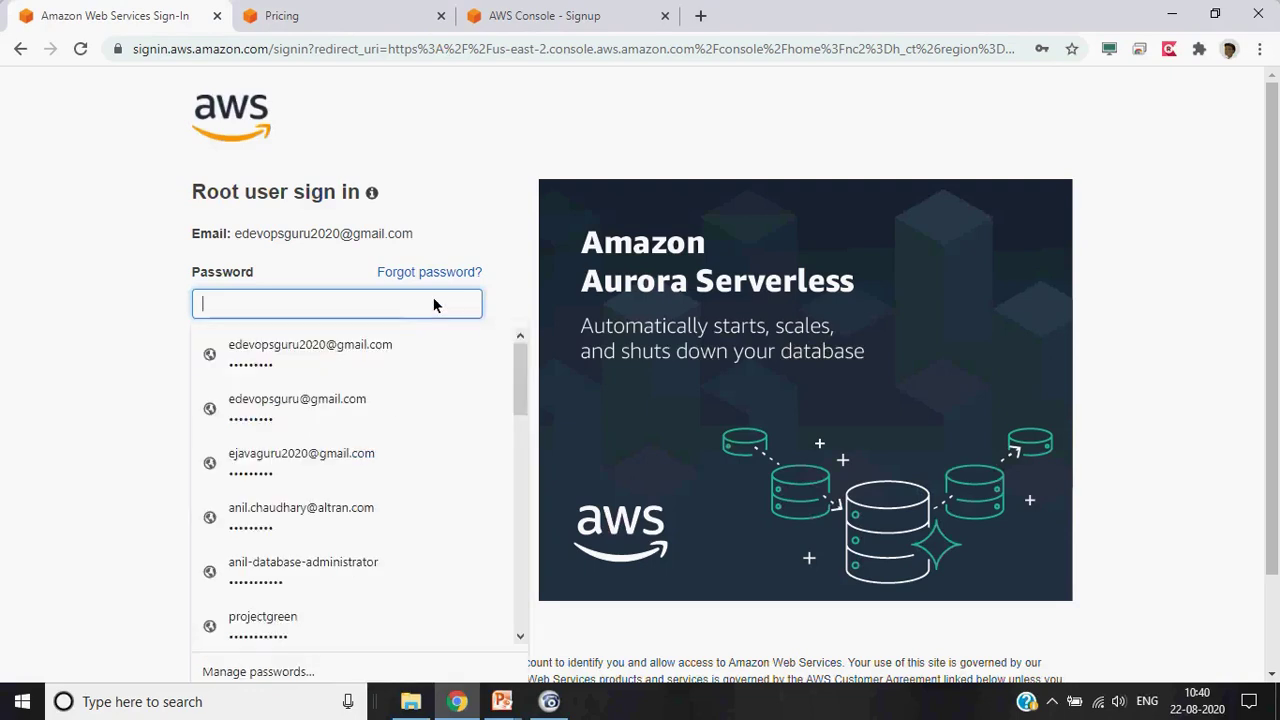
{"action": "left_click", "coordinate": [358, 344]}
{"action": "left_click", "coordinate": [350, 351]}
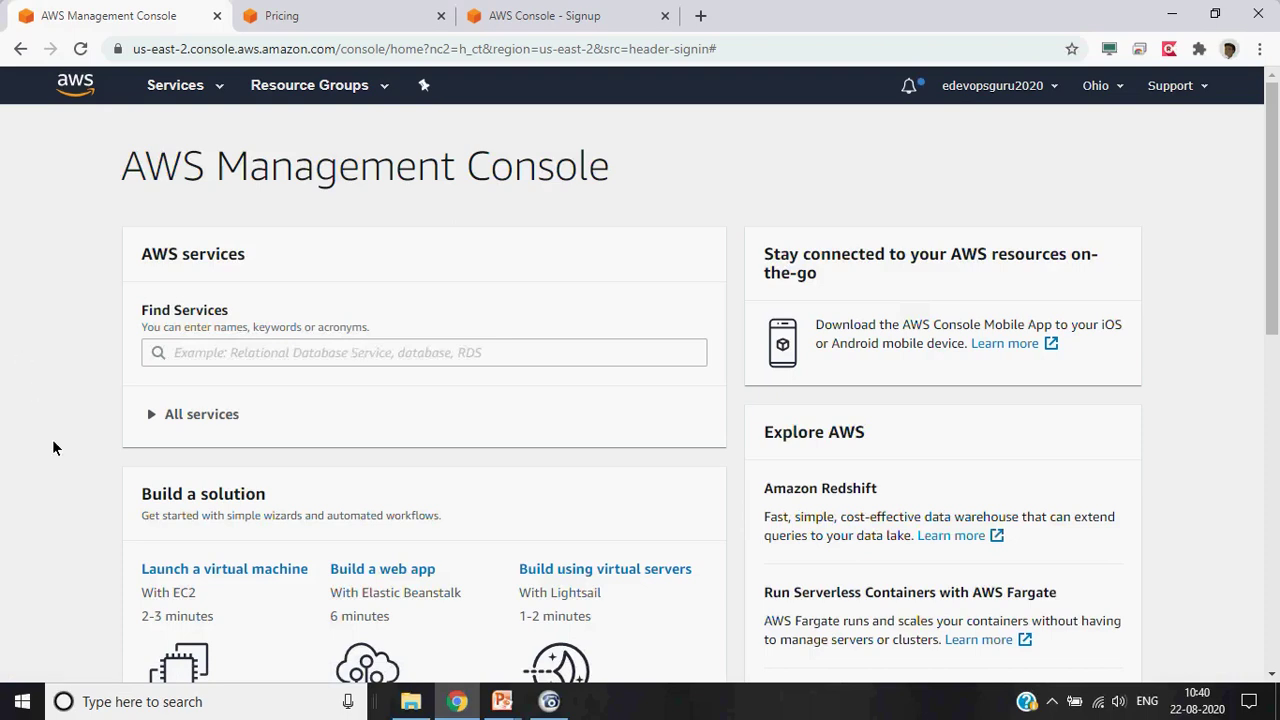
{"action": "scroll", "coordinate": [53, 447], "scroll_direction": "down", "scroll_amount": 4}
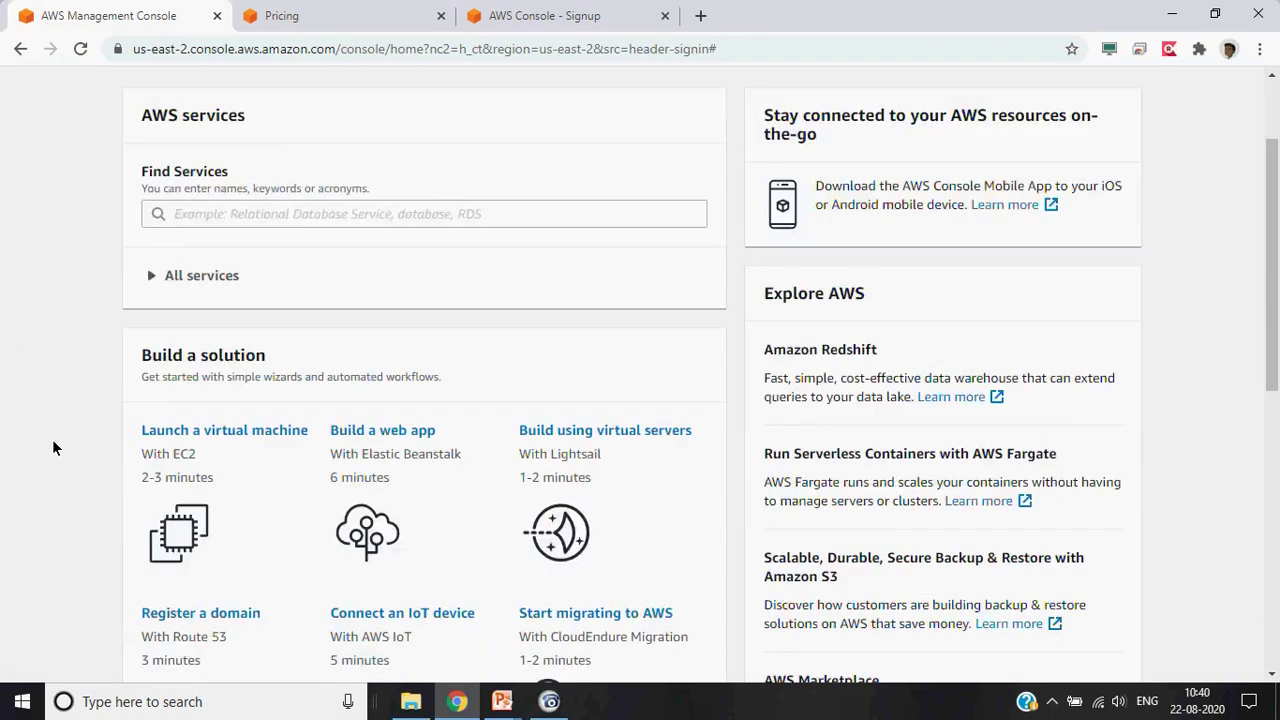
{"action": "scroll", "coordinate": [53, 447], "scroll_direction": "up", "scroll_amount": 3}
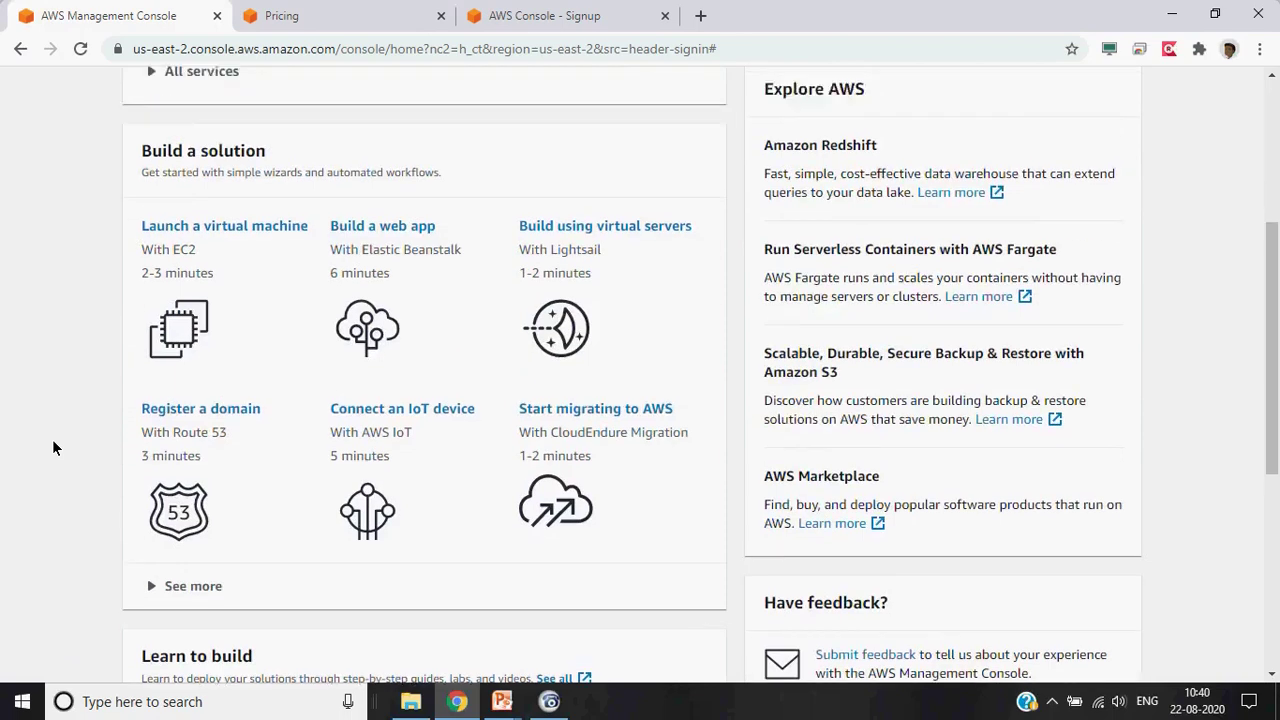
{"action": "scroll", "coordinate": [53, 447], "scroll_direction": "up", "scroll_amount": 1}
{"action": "scroll", "coordinate": [53, 447], "scroll_direction": "down", "scroll_amount": 5}
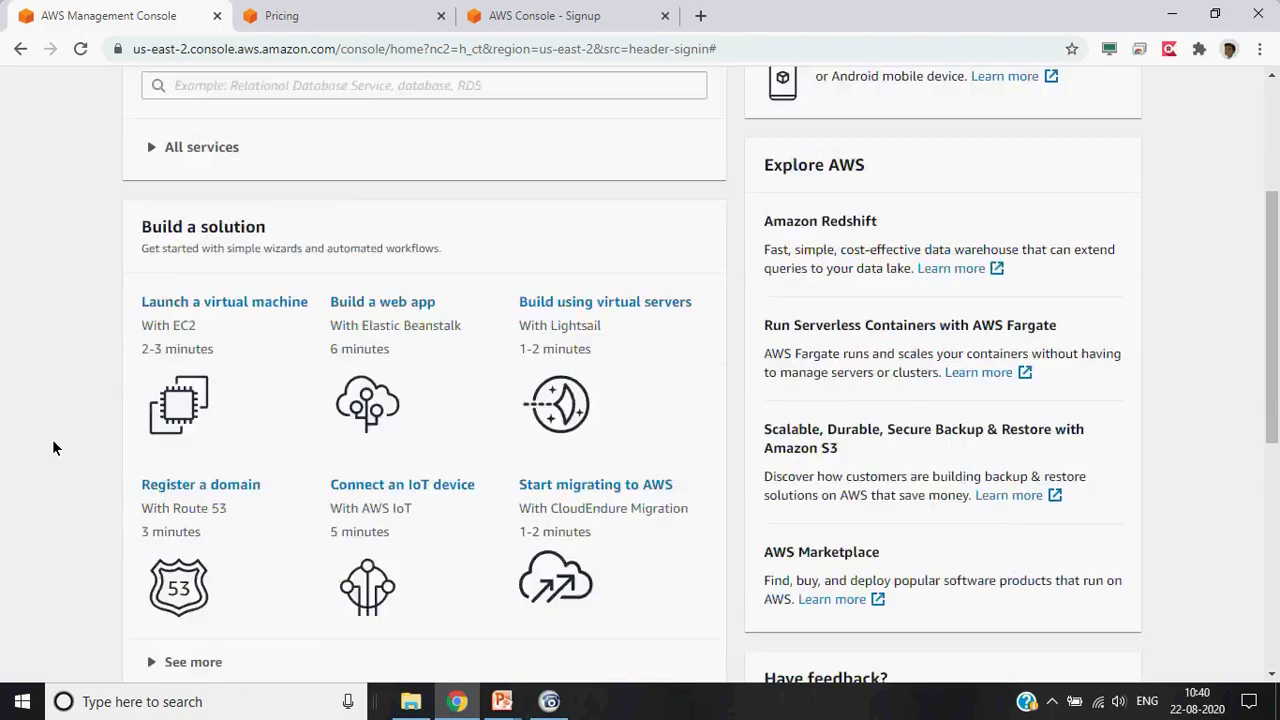
{"action": "scroll", "coordinate": [53, 447], "scroll_direction": "down", "scroll_amount": 3}
{"action": "scroll", "coordinate": [53, 447], "scroll_direction": "up", "scroll_amount": 1}
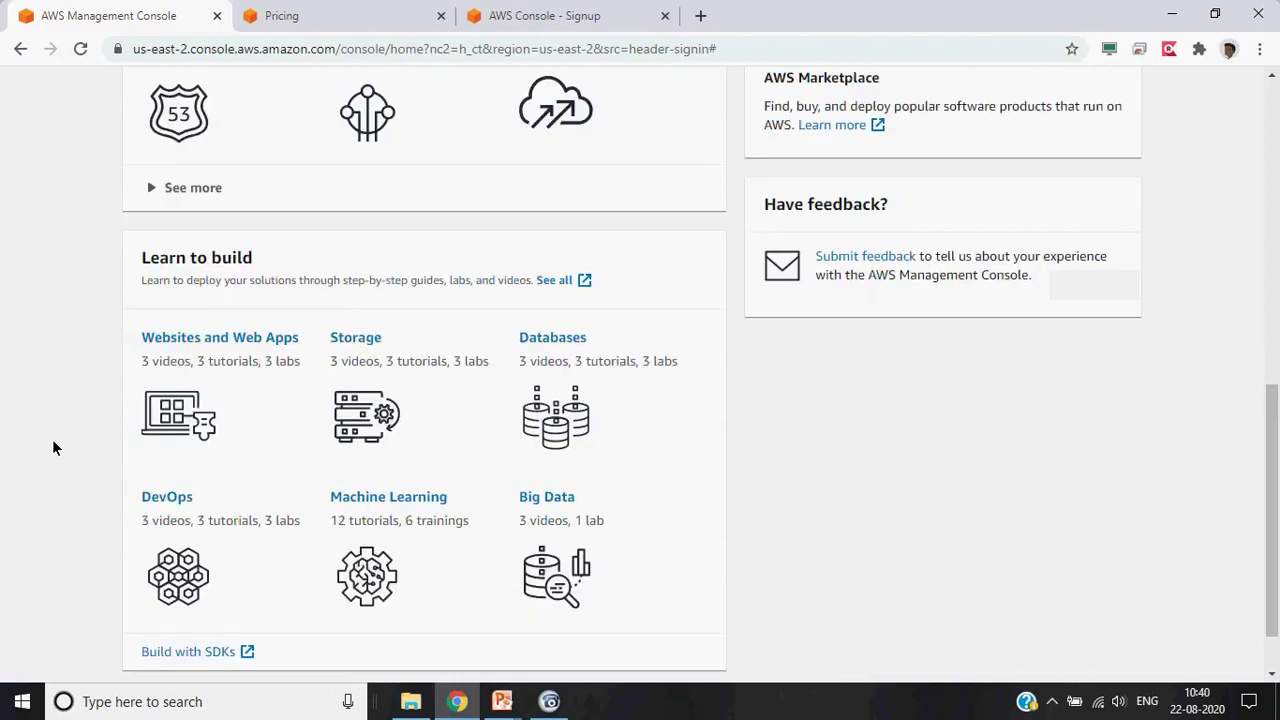
{"action": "scroll", "coordinate": [53, 447], "scroll_direction": "up", "scroll_amount": 2}
{"action": "scroll", "coordinate": [53, 447], "scroll_direction": "up", "scroll_amount": 5}
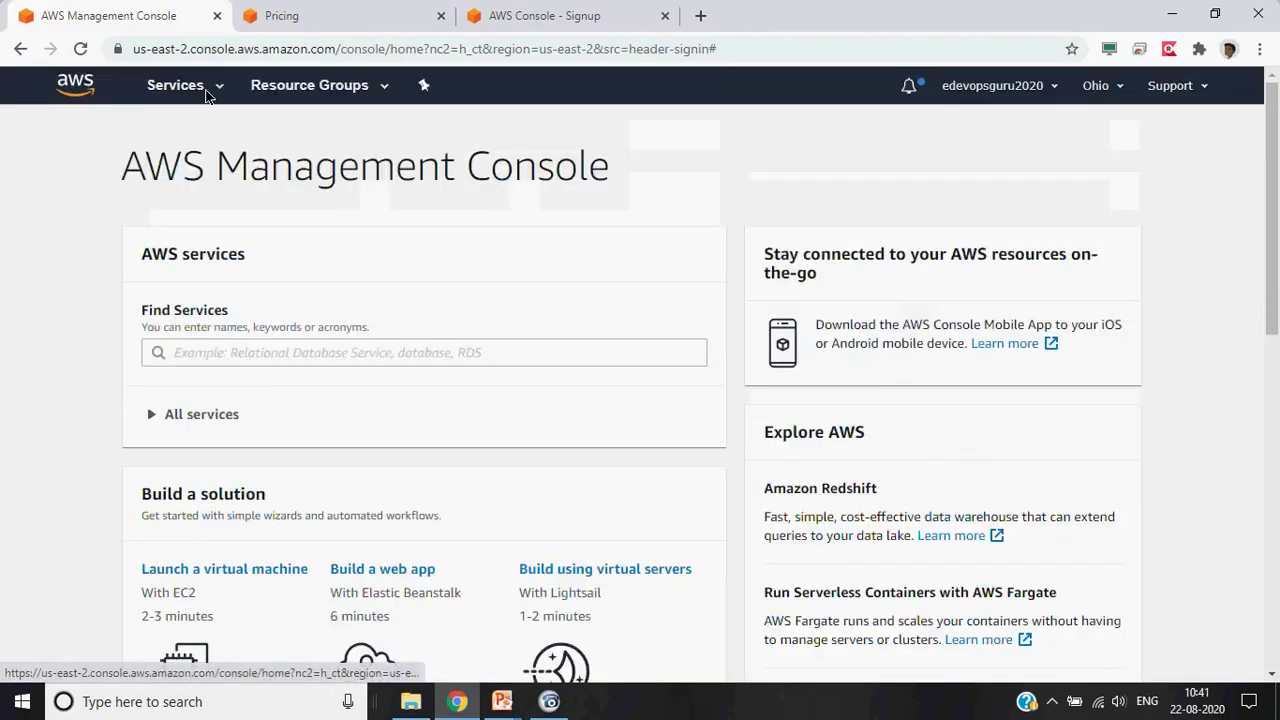
Browse the Services list A-Z, return to grouped view, and open EC2 under Compute
{"action": "left_click", "coordinate": [180, 85]}
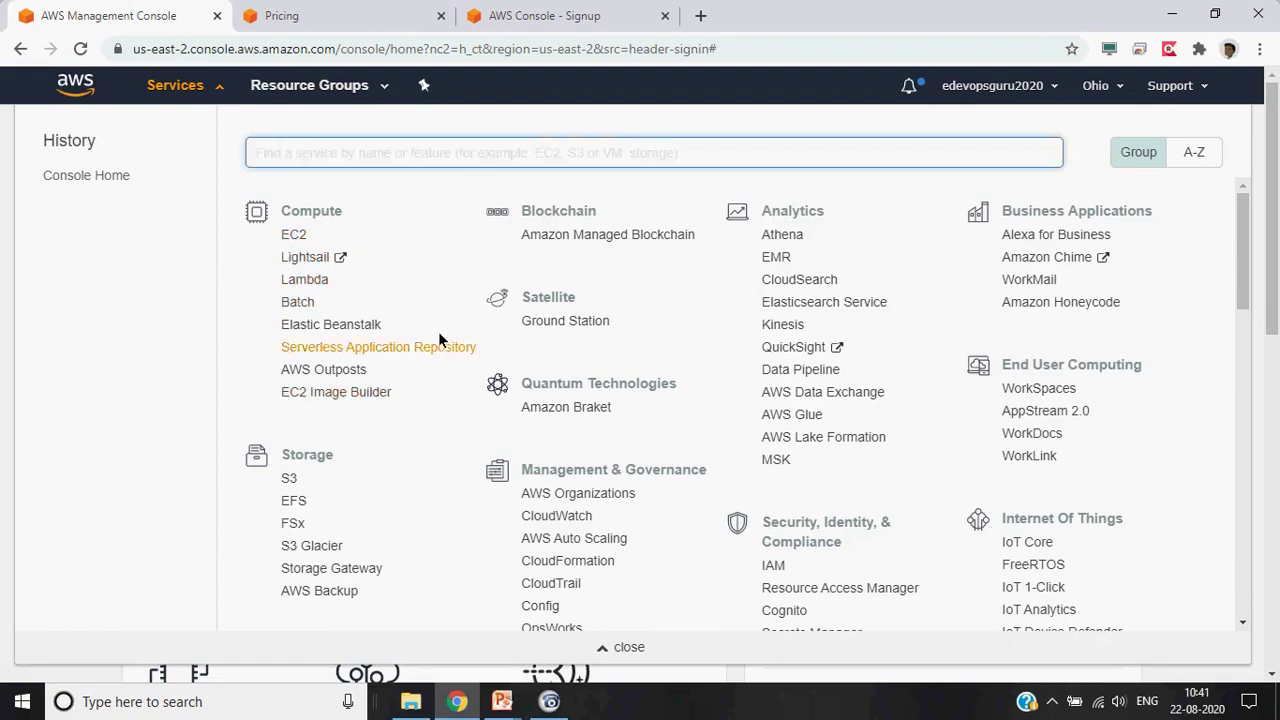
{"action": "left_click", "coordinate": [1185, 153]}
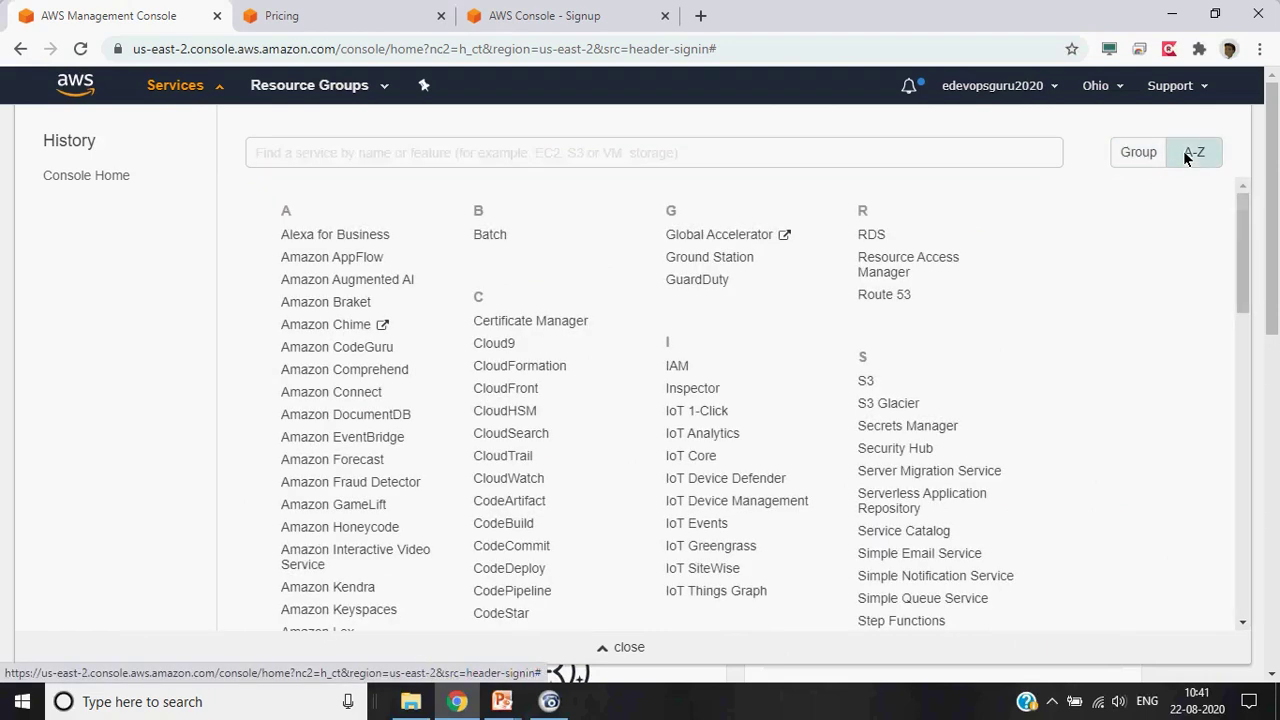
{"action": "scroll", "coordinate": [1147, 306], "scroll_direction": "down", "scroll_amount": 8}
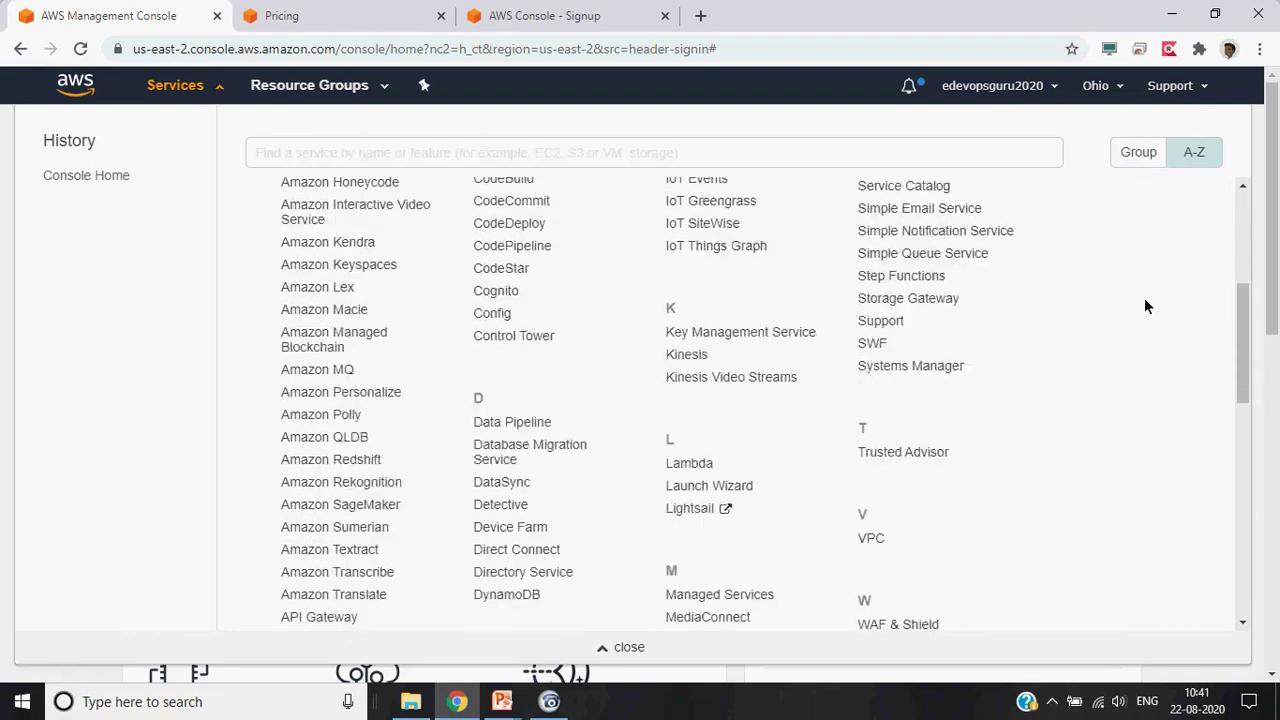
{"action": "scroll", "coordinate": [1146, 306], "scroll_direction": "down", "scroll_amount": 4}
{"action": "scroll", "coordinate": [1146, 306], "scroll_direction": "up", "scroll_amount": 8}
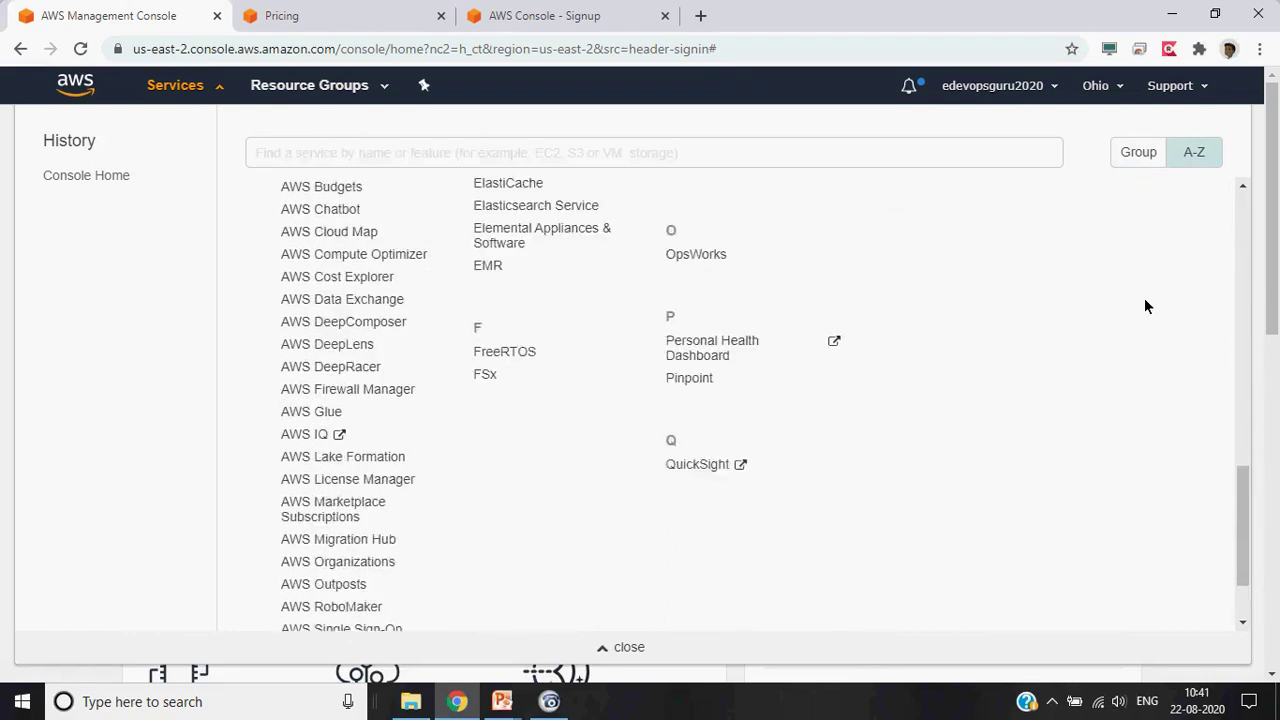
{"action": "scroll", "coordinate": [1146, 306], "scroll_direction": "up", "scroll_amount": 3}
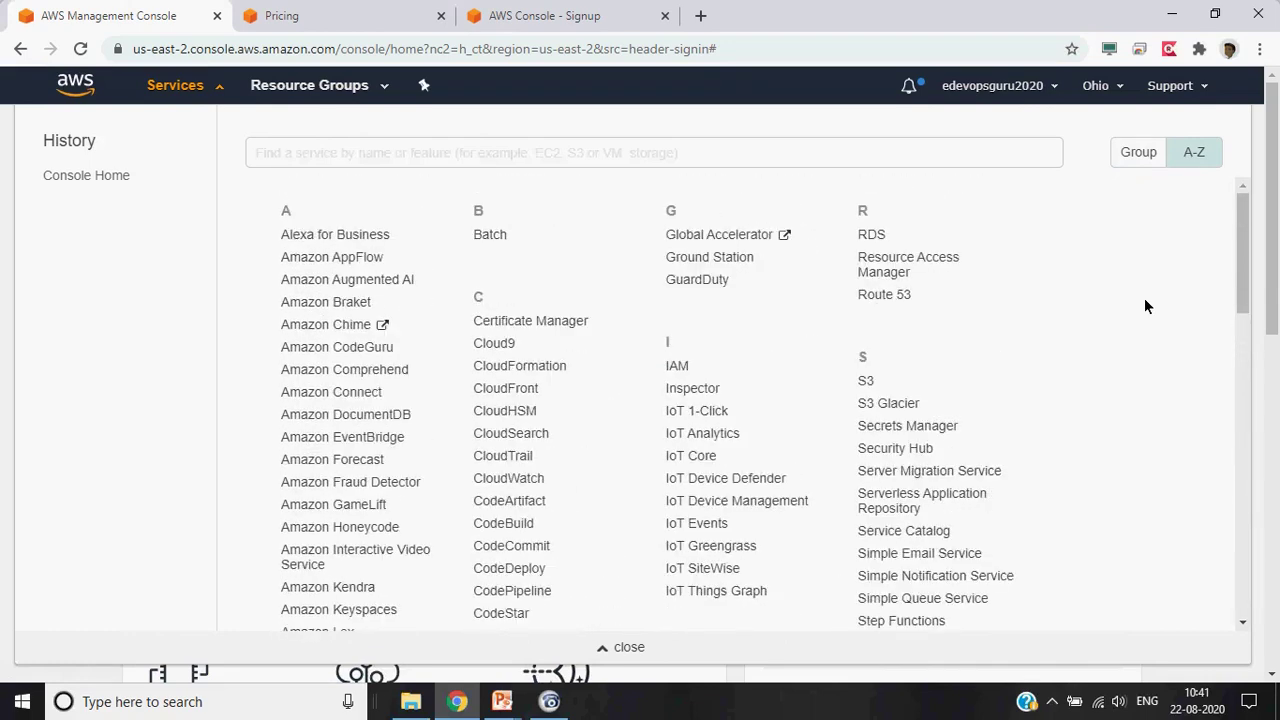
{"action": "left_click", "coordinate": [1138, 152]}
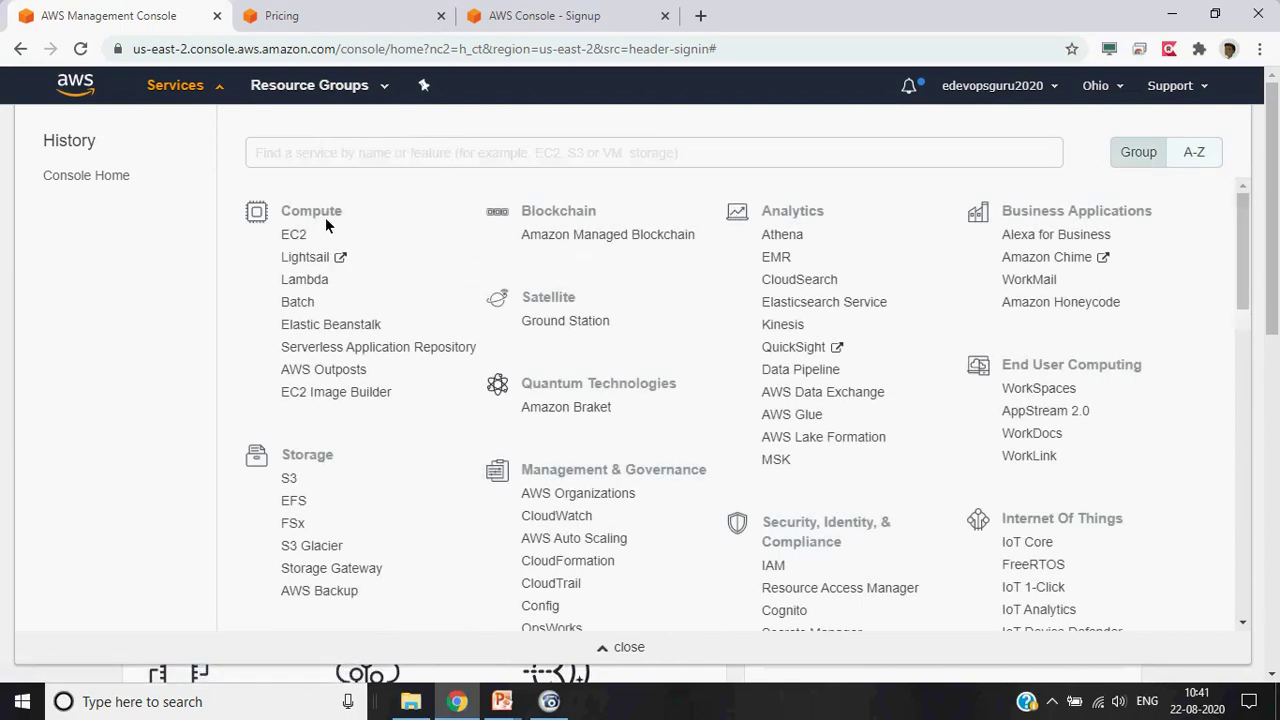
{"action": "left_click", "coordinate": [294, 236]}
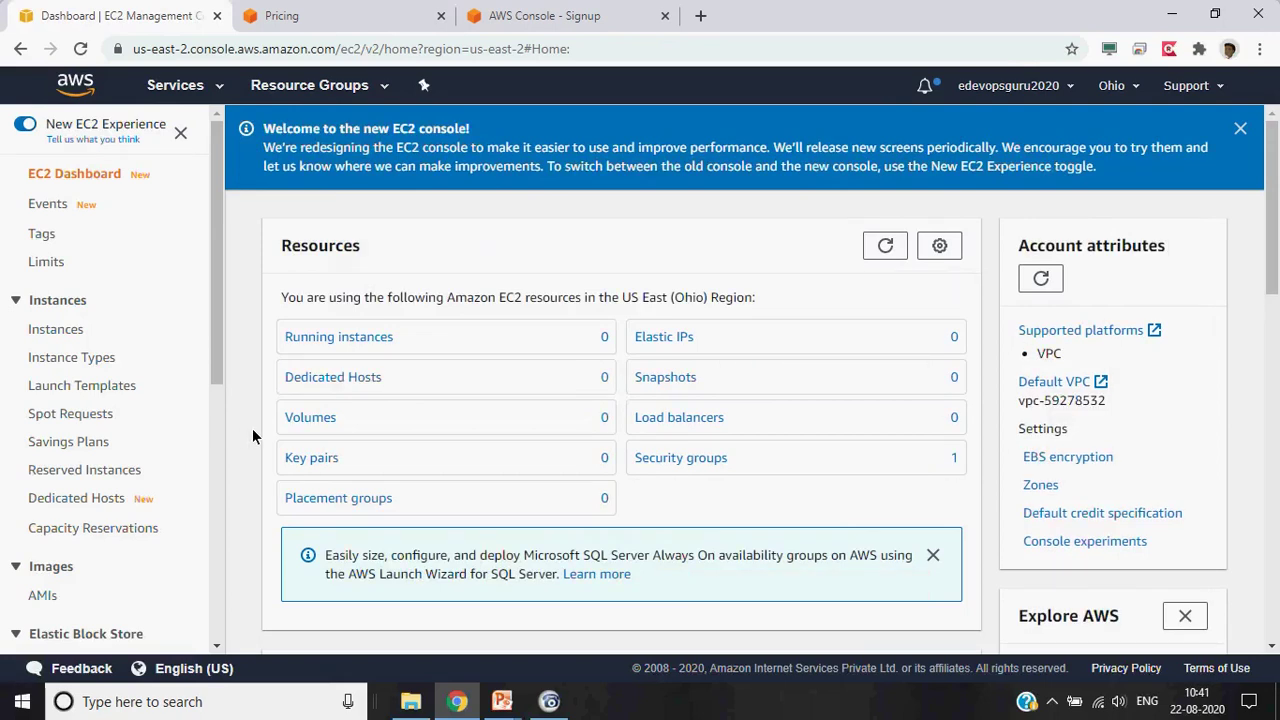
{"action": "scroll", "coordinate": [252, 428], "scroll_direction": "down", "scroll_amount": 6}
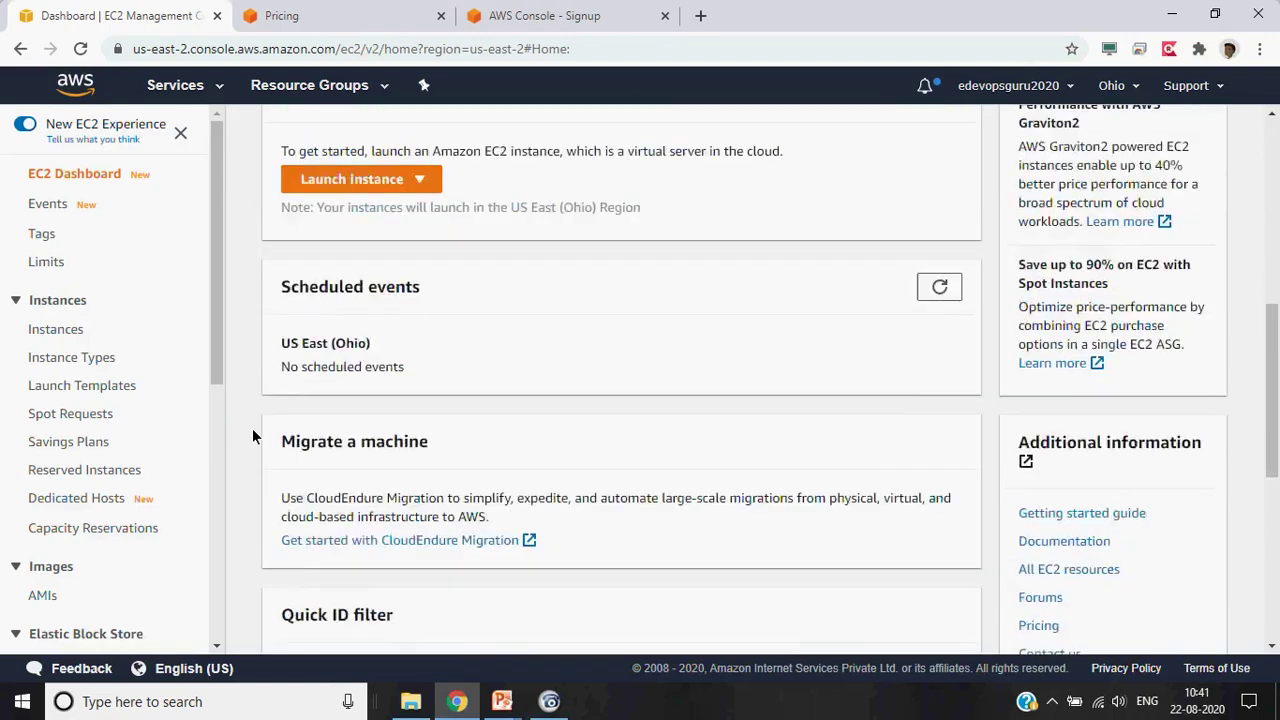
{"action": "scroll", "coordinate": [252, 428], "scroll_direction": "down", "scroll_amount": 2}
{"action": "scroll", "coordinate": [252, 428], "scroll_direction": "up", "scroll_amount": 8}
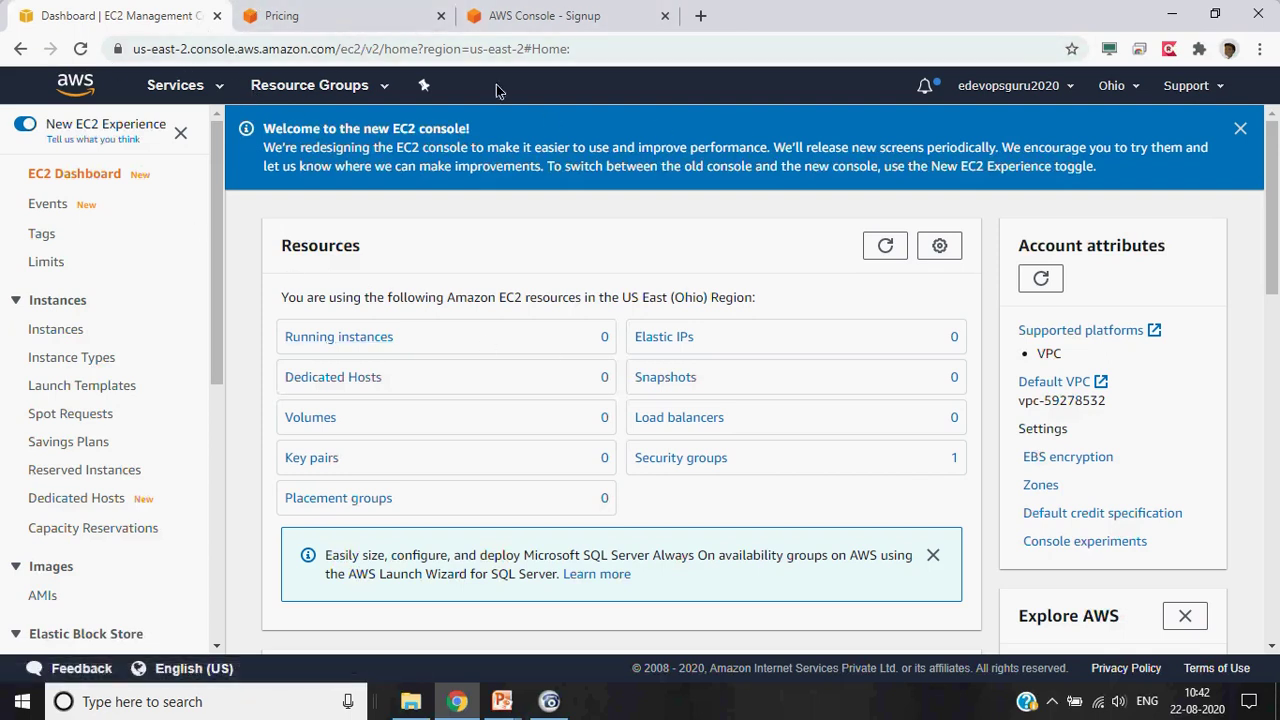
Check Resource Groups, Services and notifications, then show the account dropdown with My Billing Dashboard
{"action": "left_click", "coordinate": [376, 88]}
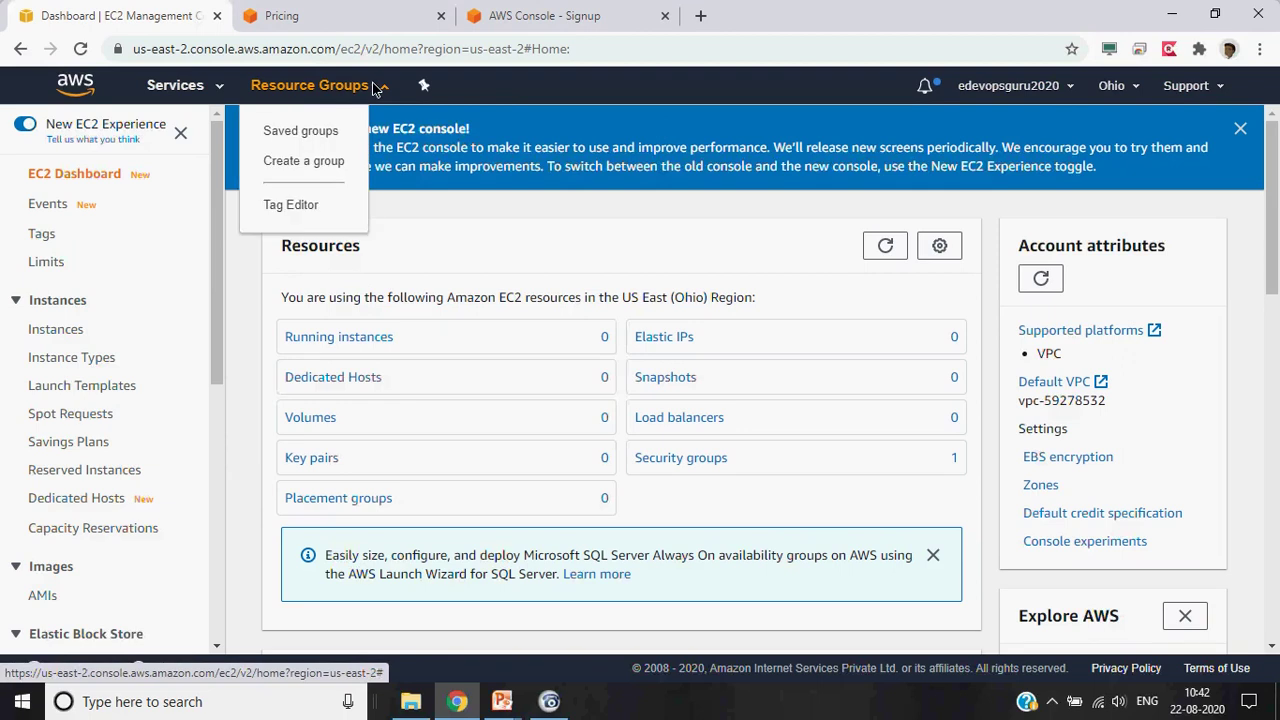
{"action": "left_click", "coordinate": [221, 88]}
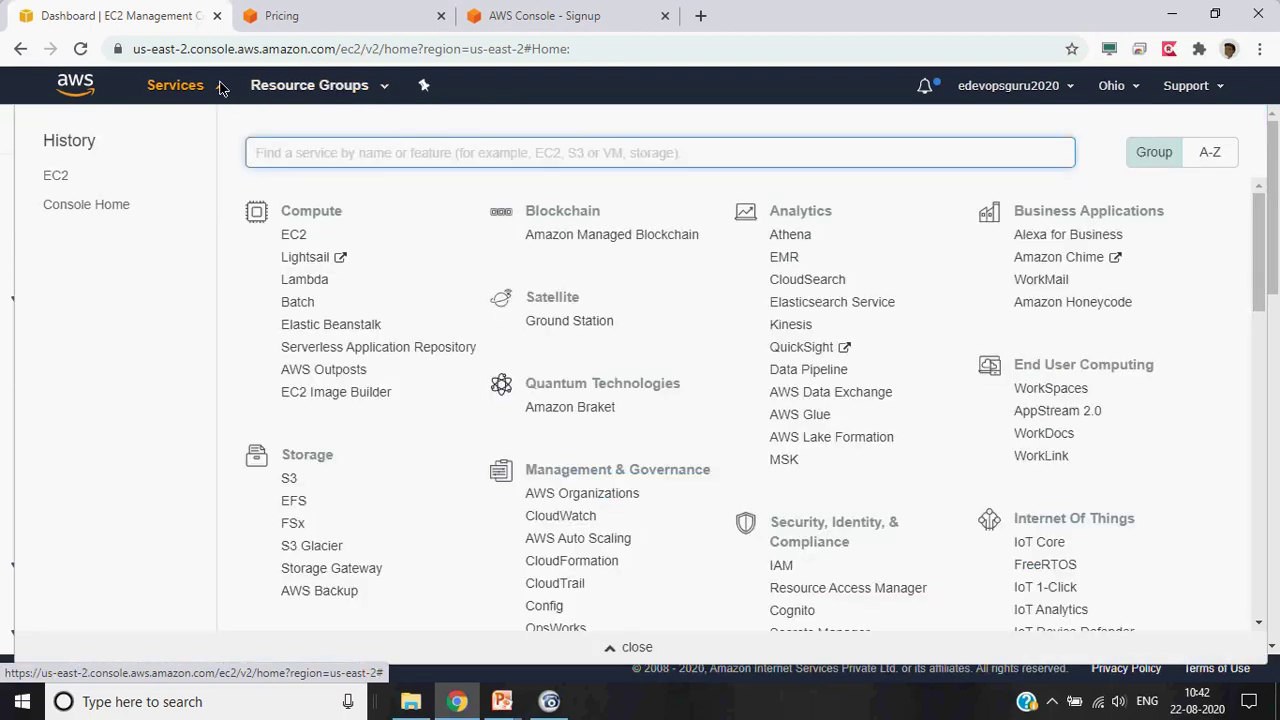
{"action": "left_click", "coordinate": [221, 88]}
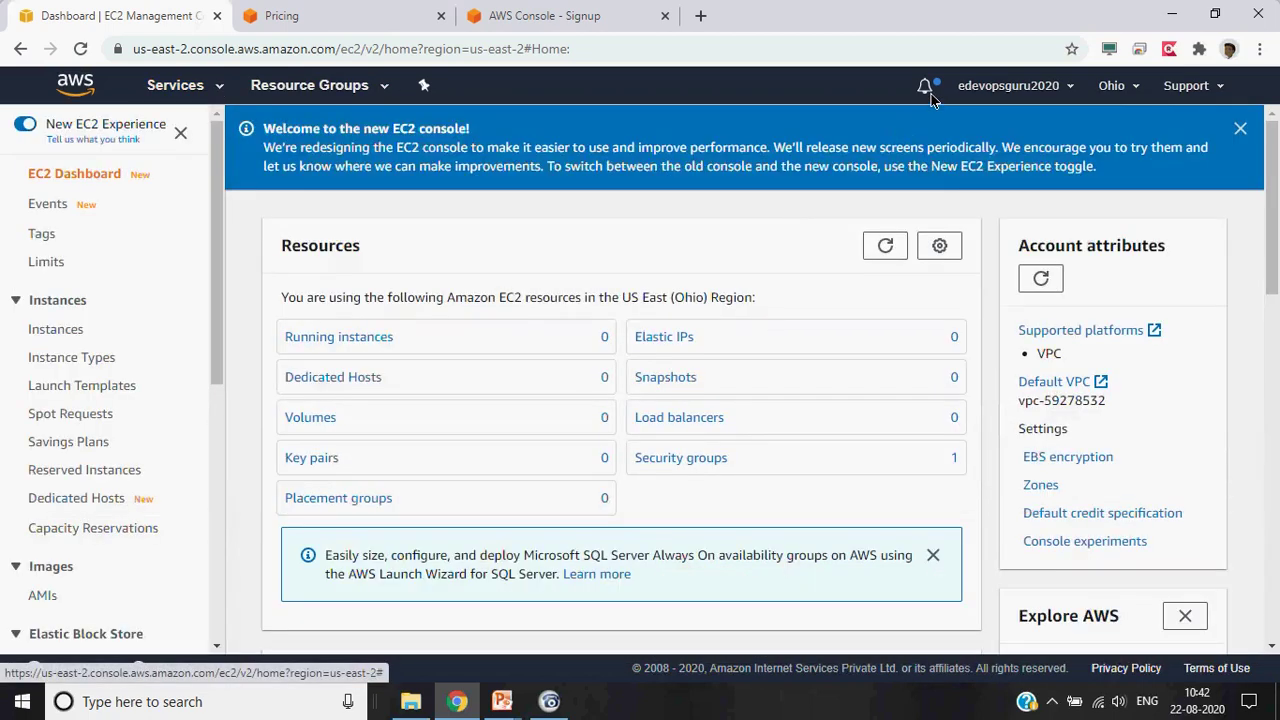
{"action": "left_click", "coordinate": [928, 90]}
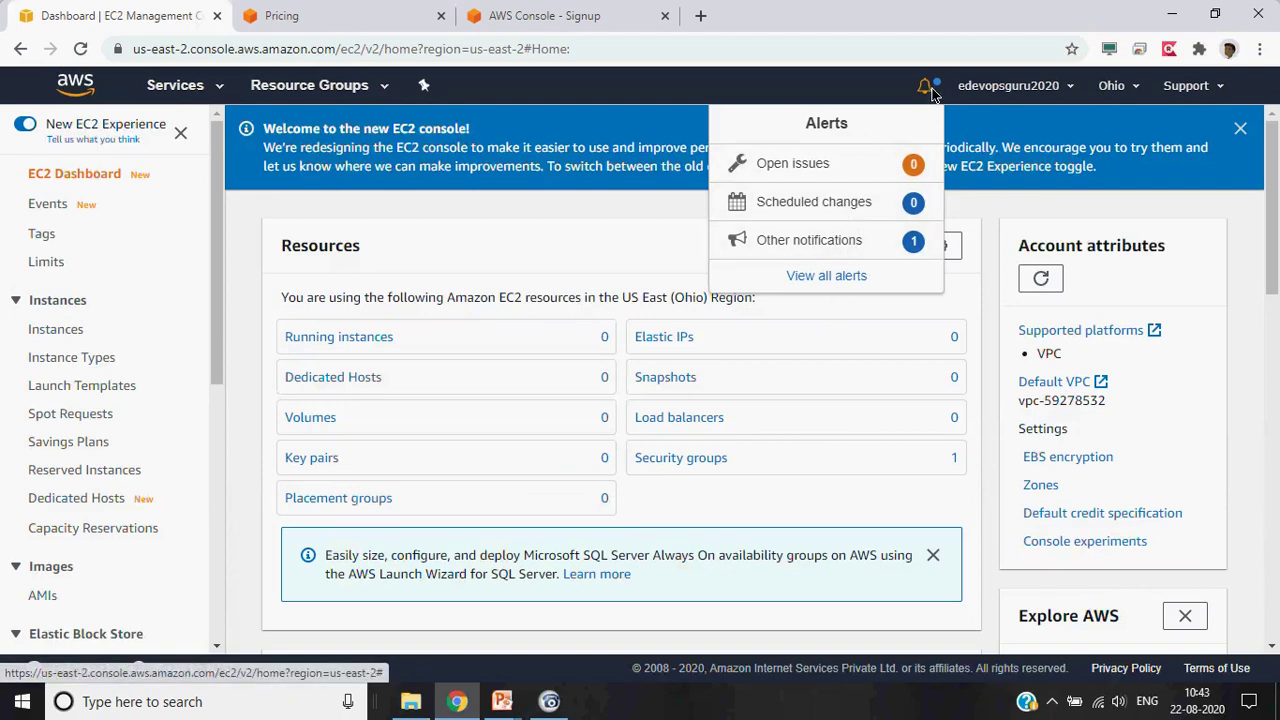
{"action": "left_click", "coordinate": [1071, 87]}
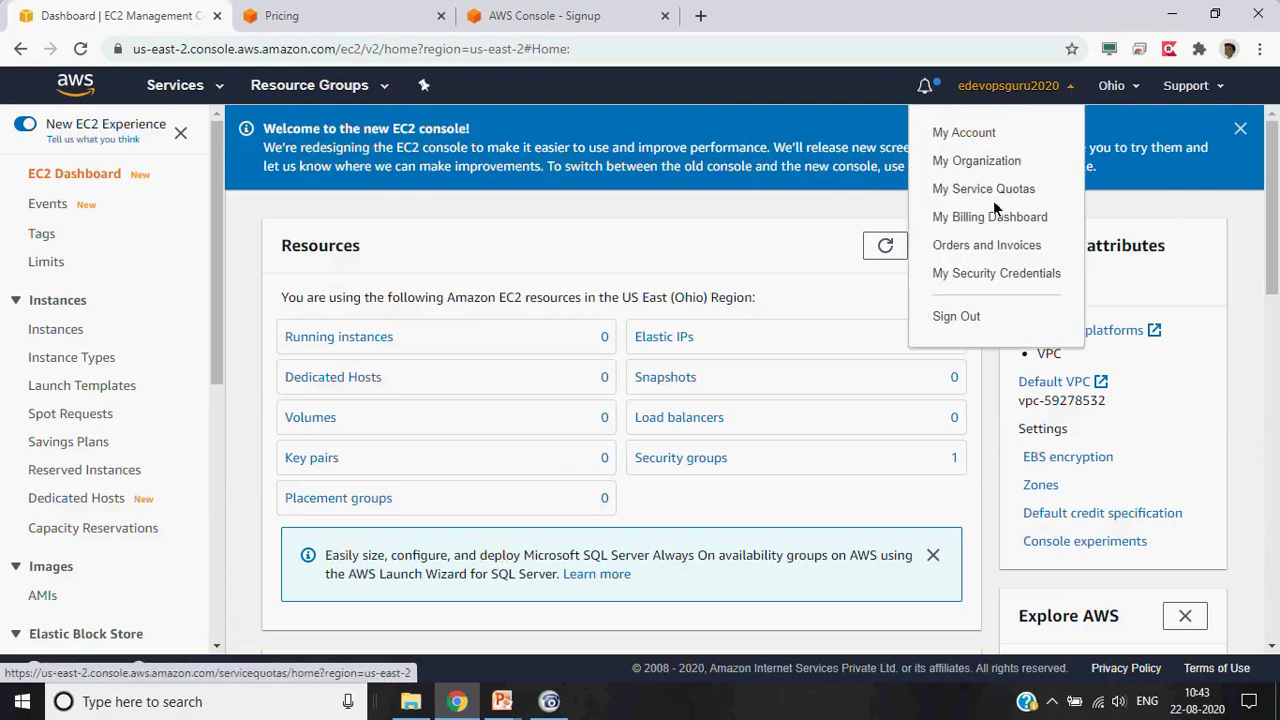
{"action": "left_click", "coordinate": [979, 136]}
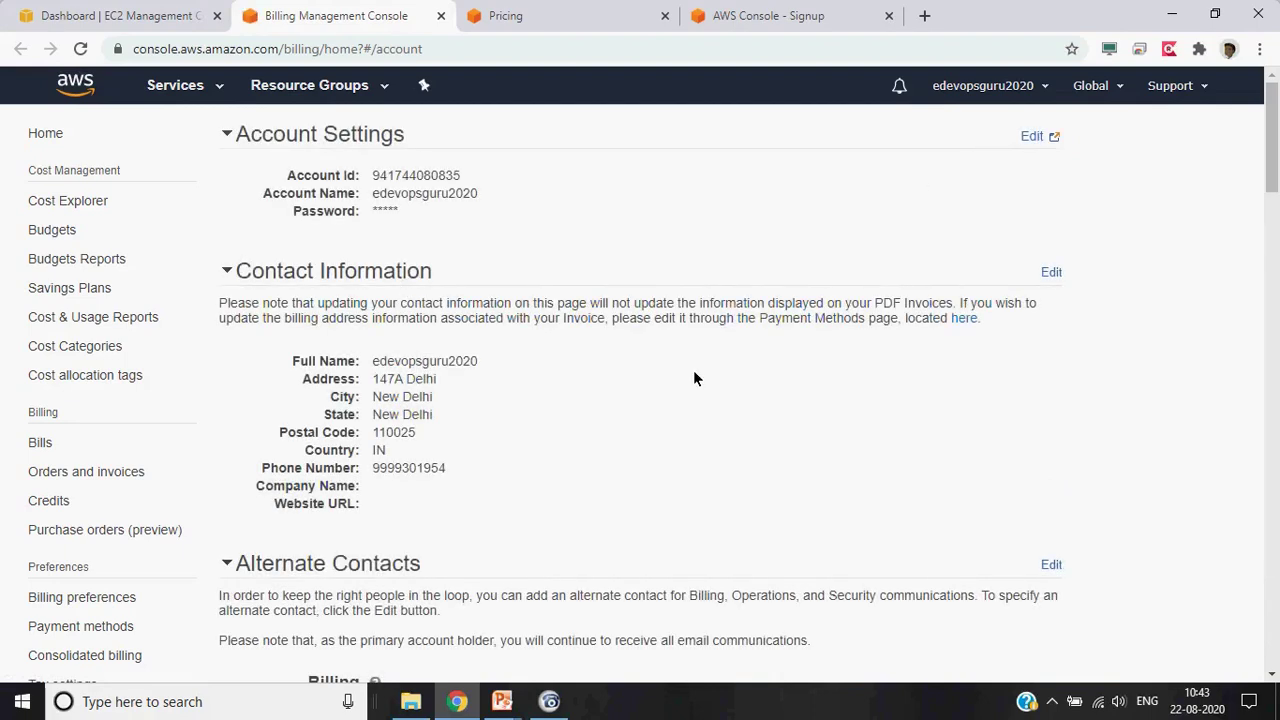
{"action": "scroll", "coordinate": [695, 377], "scroll_direction": "down", "scroll_amount": 2}
{"action": "scroll", "coordinate": [695, 377], "scroll_direction": "down", "scroll_amount": 3}
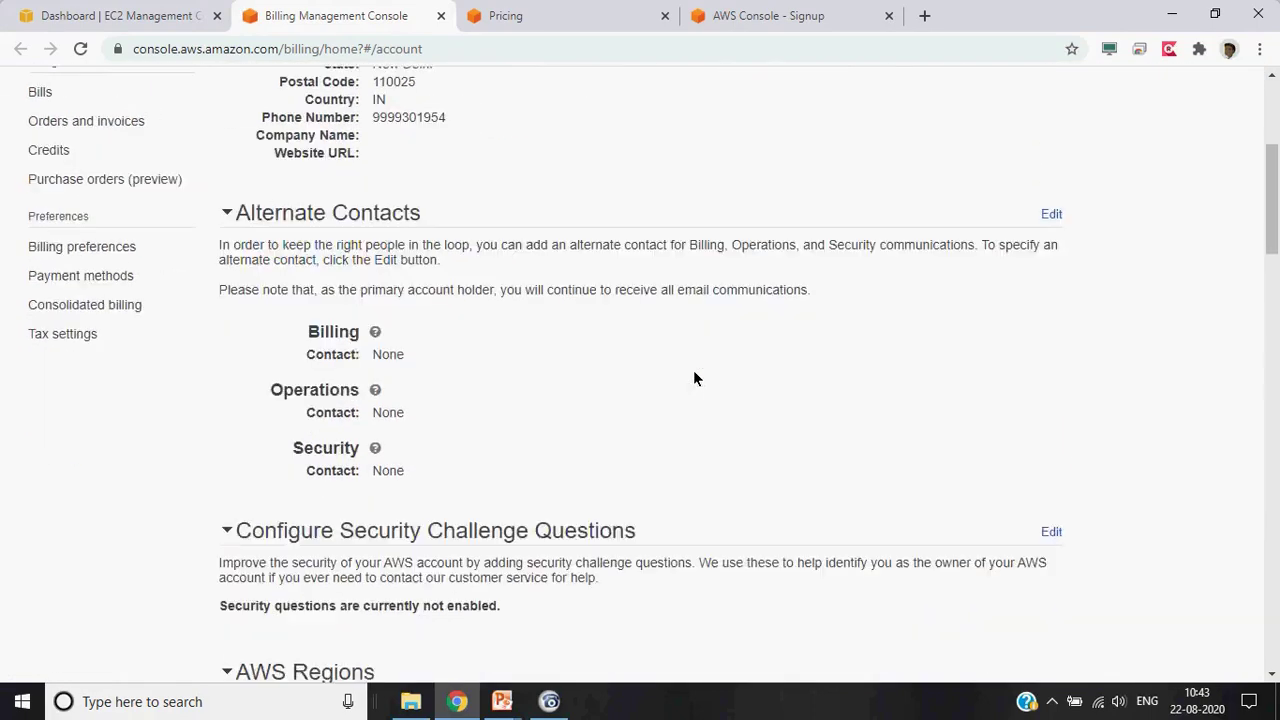
{"action": "scroll", "coordinate": [695, 377], "scroll_direction": "up", "scroll_amount": 2}
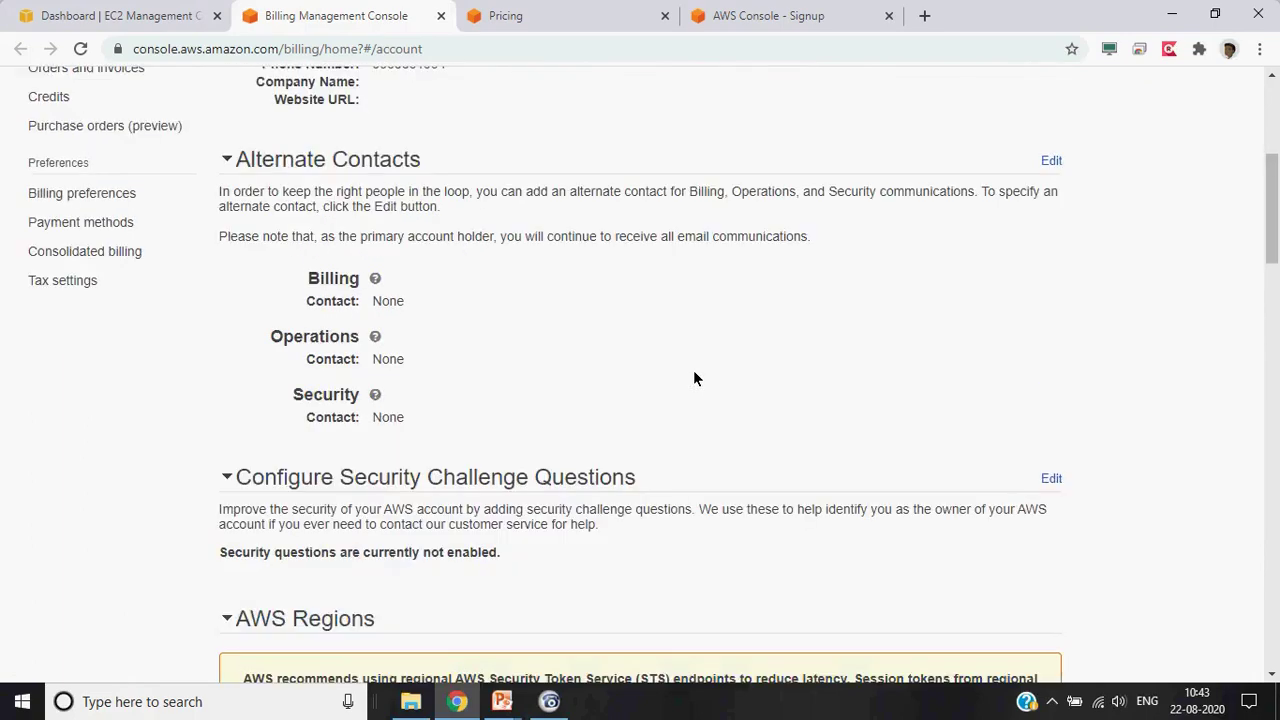
{"action": "scroll", "coordinate": [695, 377], "scroll_direction": "up", "scroll_amount": 3}
{"action": "scroll", "coordinate": [695, 377], "scroll_direction": "up", "scroll_amount": 2}
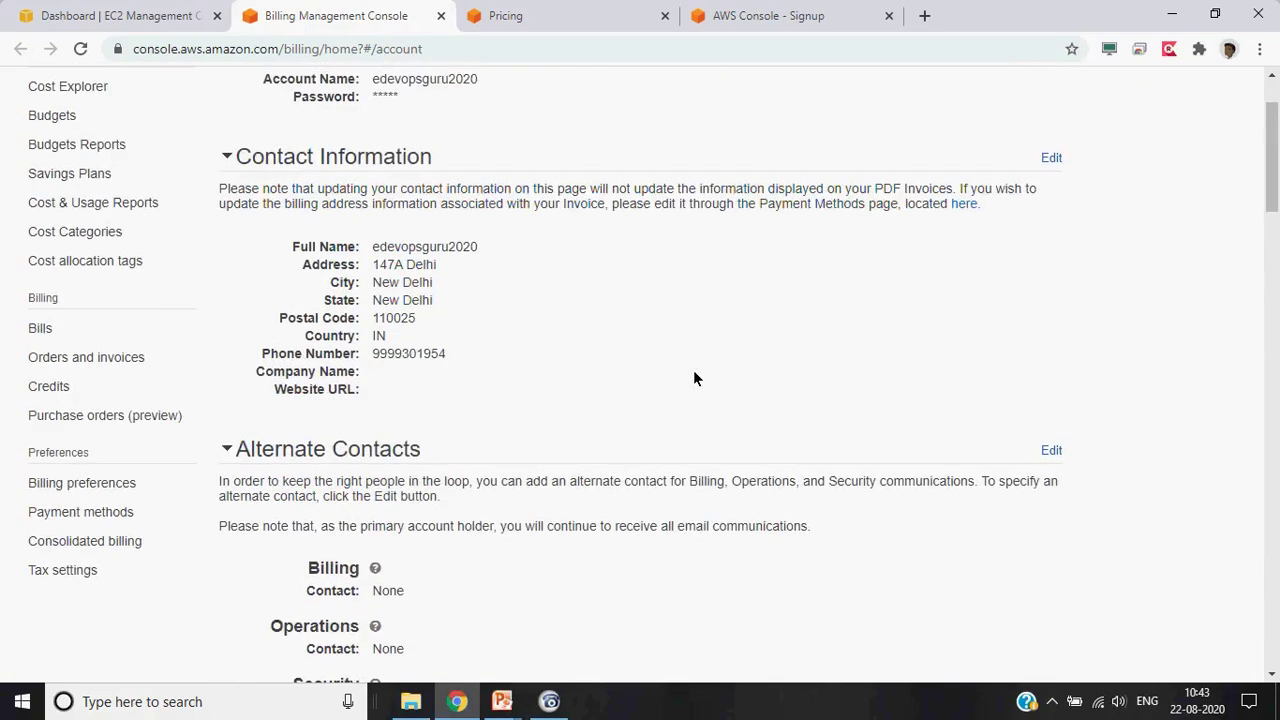
{"action": "scroll", "coordinate": [633, 399], "scroll_direction": "down", "scroll_amount": 5}
{"action": "scroll", "coordinate": [633, 399], "scroll_direction": "up", "scroll_amount": 5}
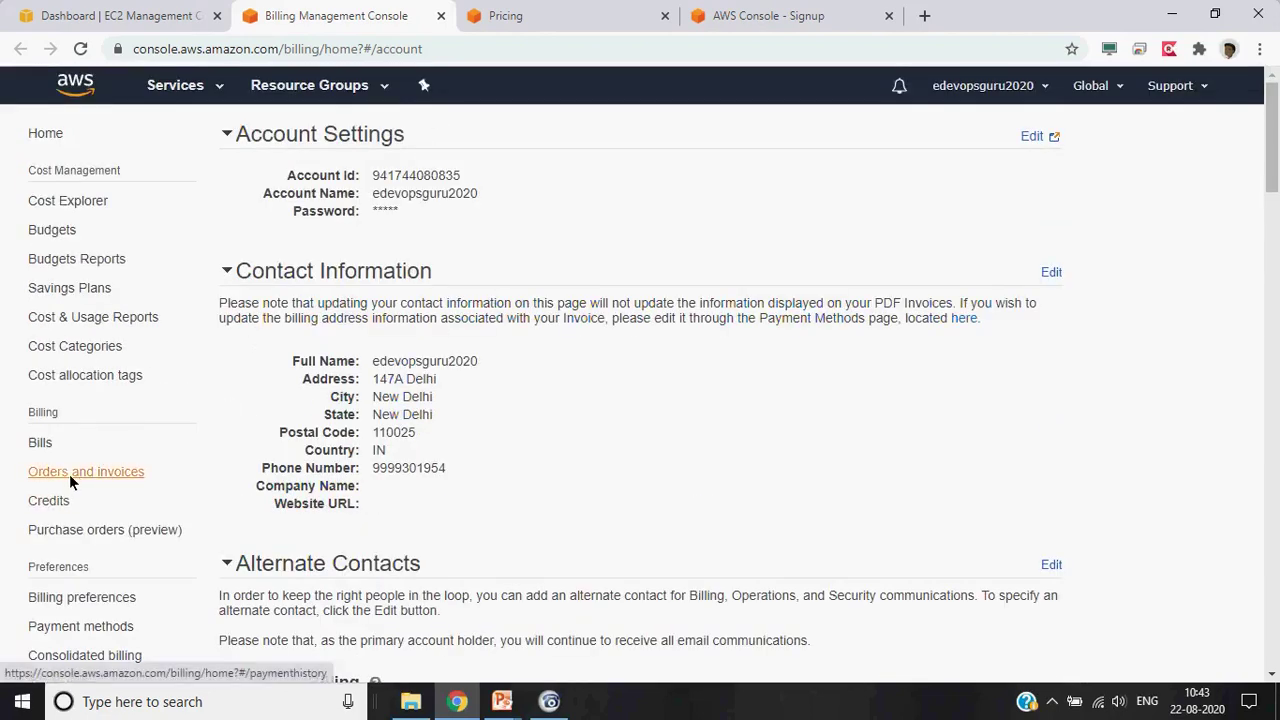
Close the Billing Management Console tab and reopen the account dropdown on the EC2 dashboard
{"action": "left_click", "coordinate": [440, 16]}
{"action": "left_click", "coordinate": [1071, 87]}
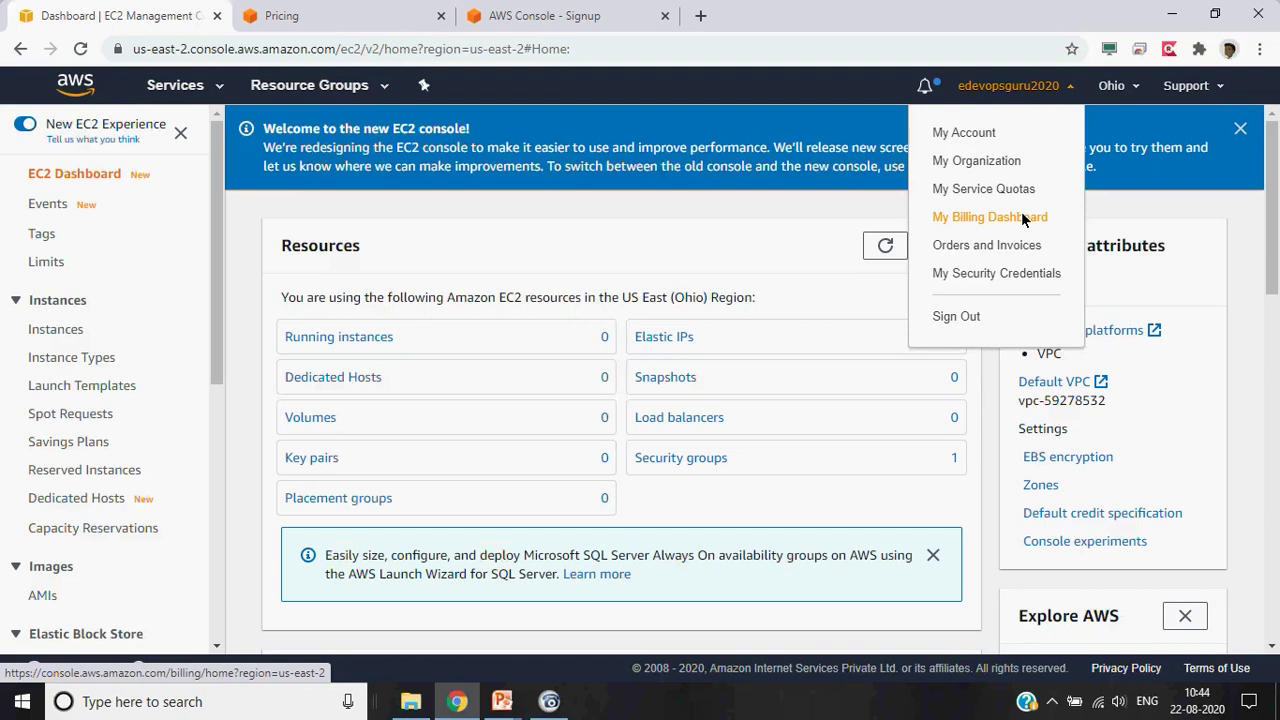
Change the region from US East (Ohio) to Asia Pacific (Singapore)
{"action": "left_click", "coordinate": [730, 226]}
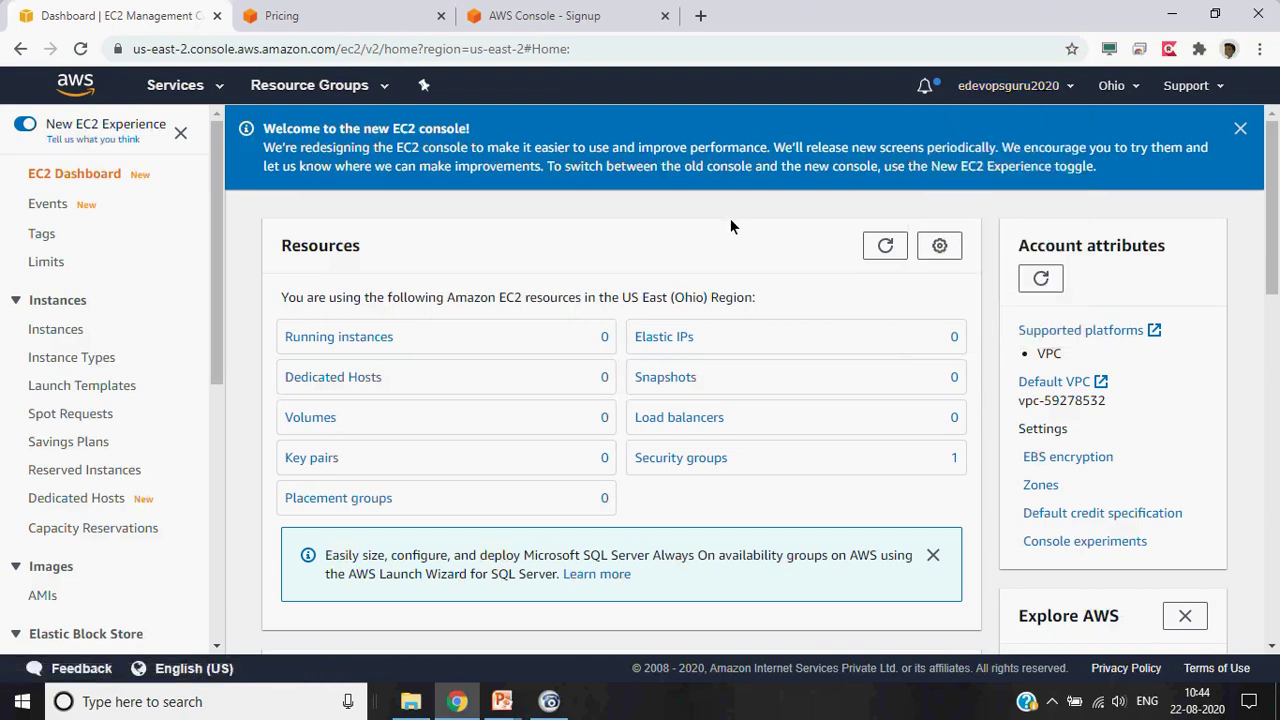
{"action": "left_click", "coordinate": [1139, 89]}
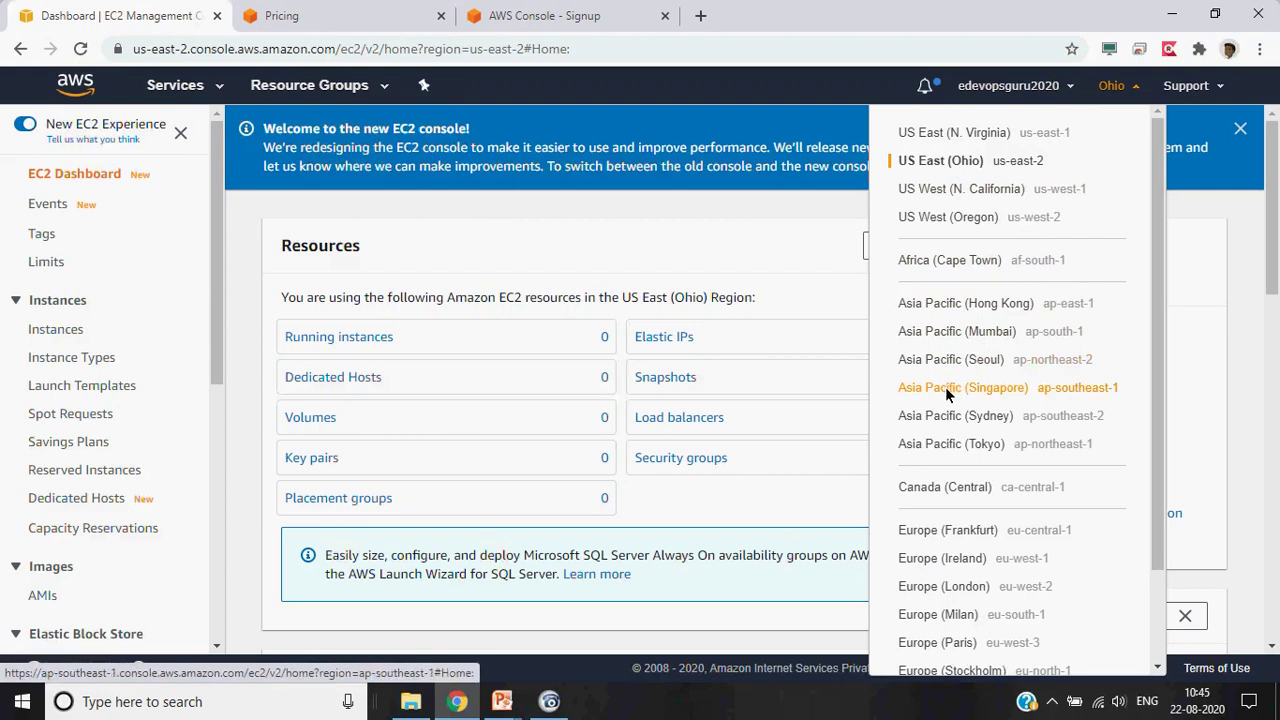
{"action": "left_click", "coordinate": [945, 387]}
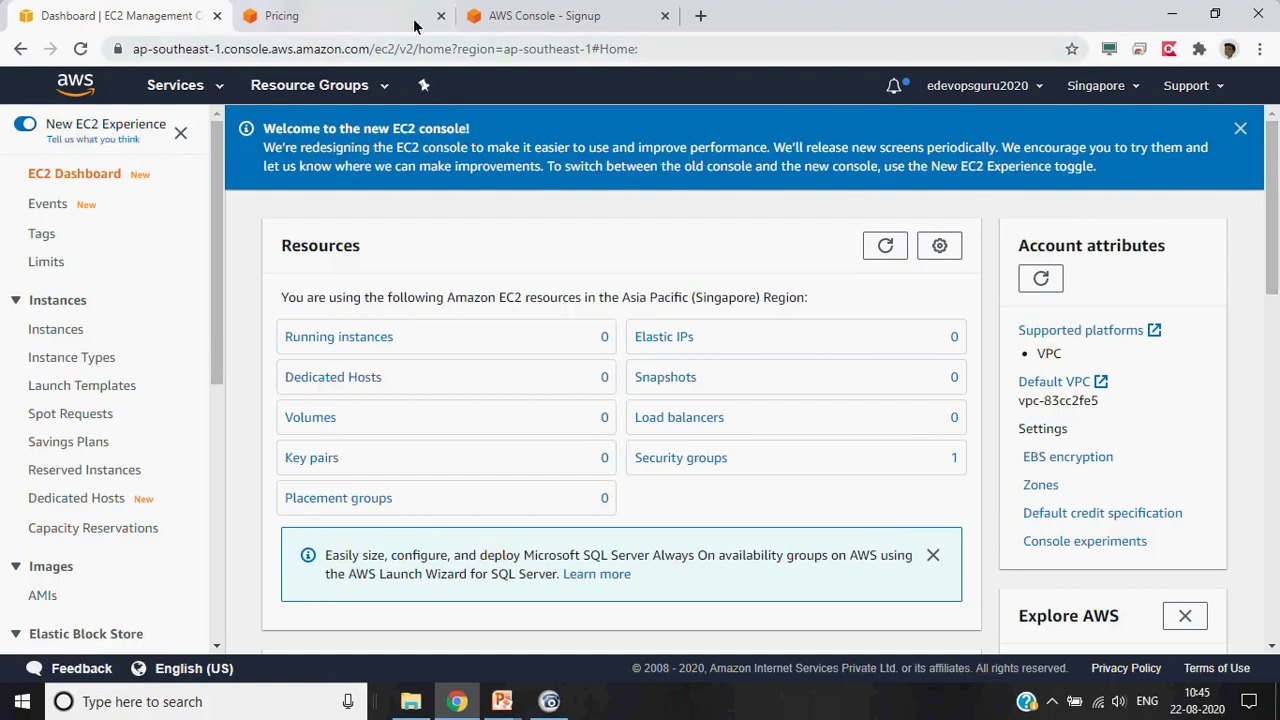
Open the AWS Documentation home page from the Support menu
{"action": "left_click", "coordinate": [1138, 88]}
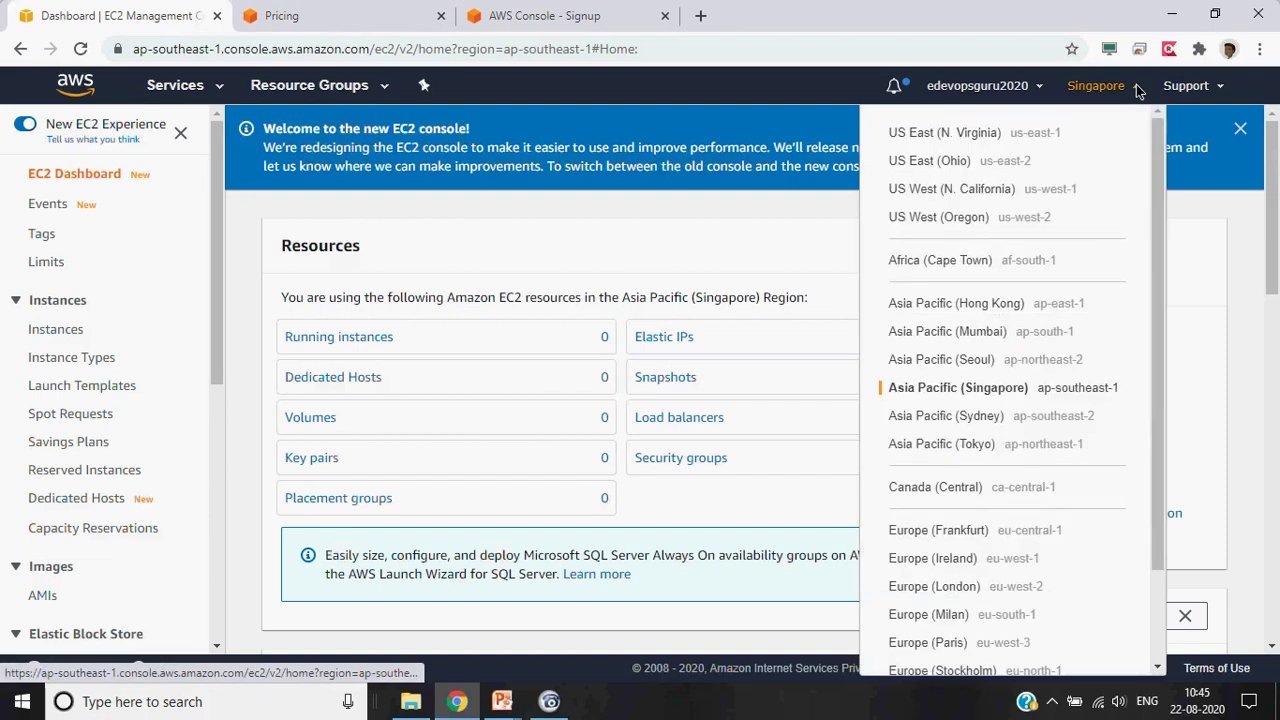
{"action": "left_click", "coordinate": [1138, 88]}
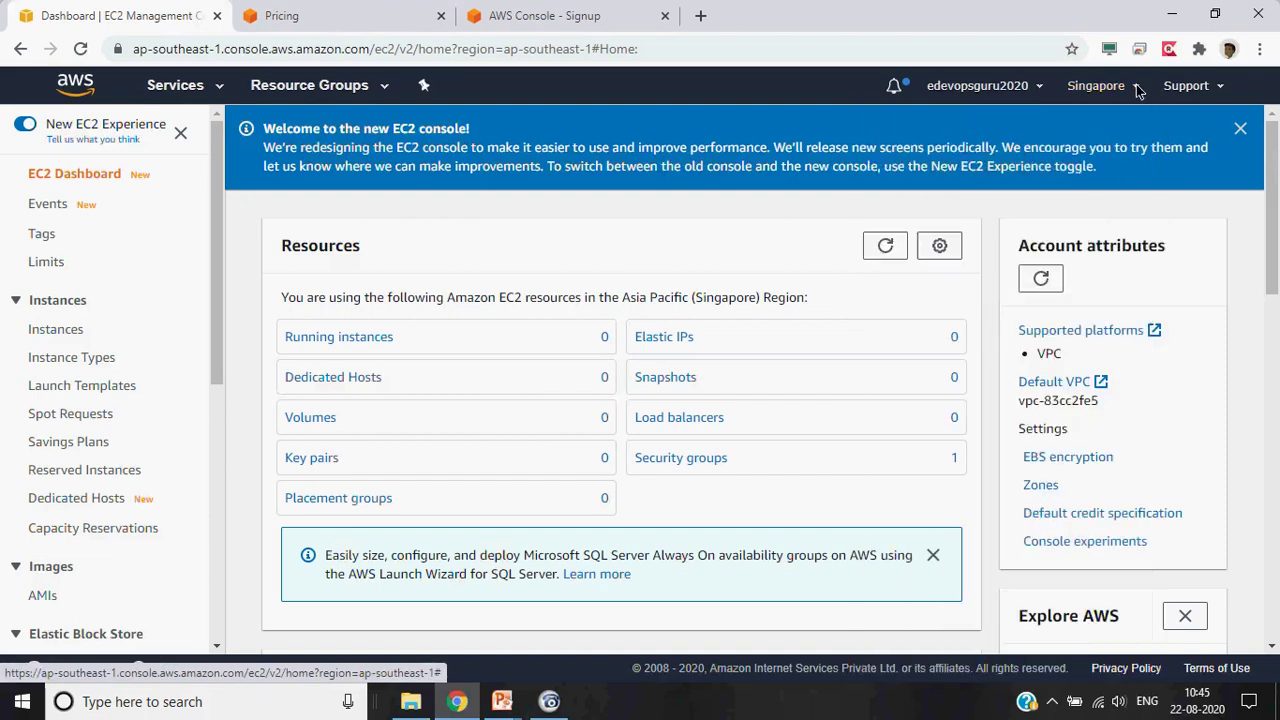
{"action": "left_click", "coordinate": [1224, 90]}
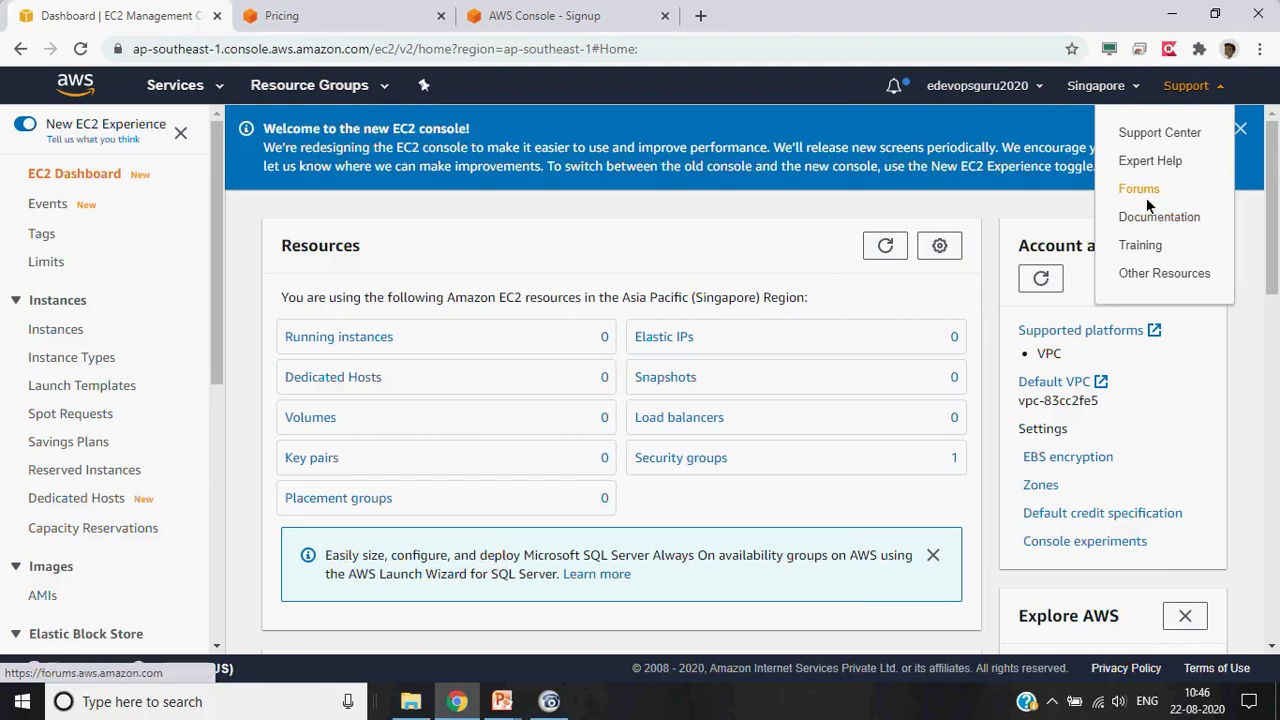
{"action": "left_click", "coordinate": [1150, 217]}
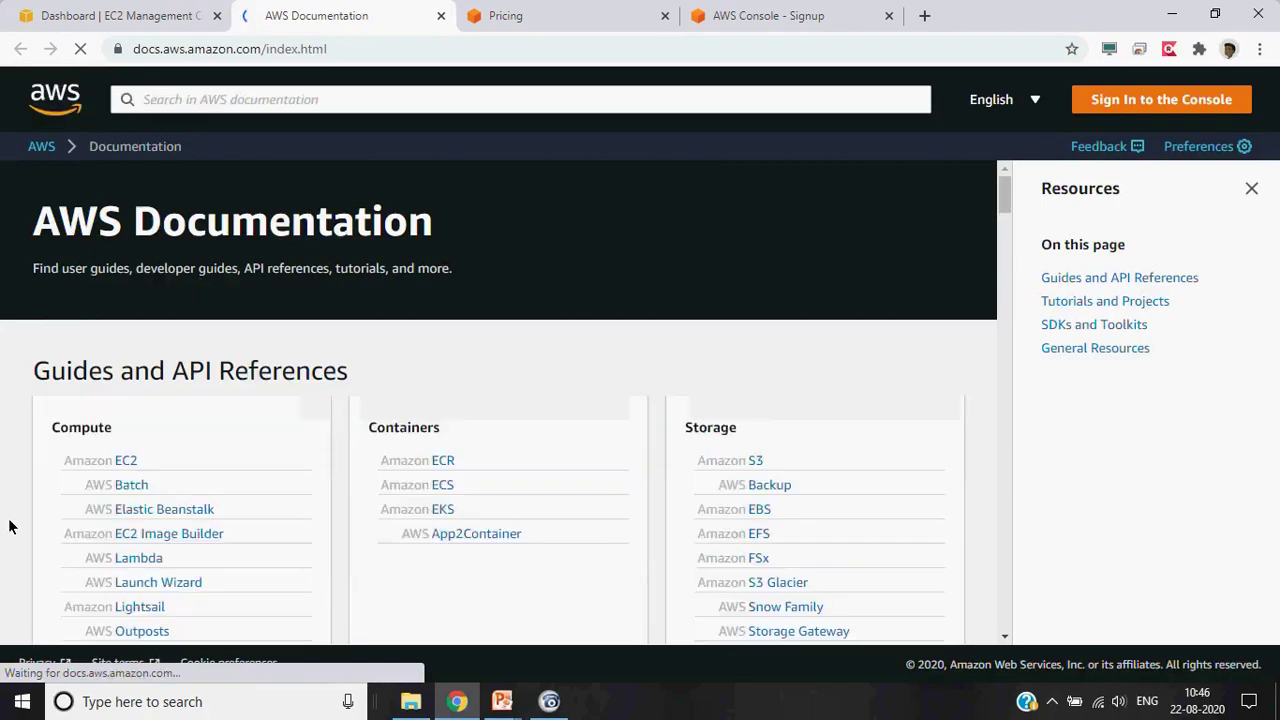
Open the Amazon EC2 documentation from the Compute section
{"action": "scroll", "coordinate": [9, 527], "scroll_direction": "down", "scroll_amount": 4}
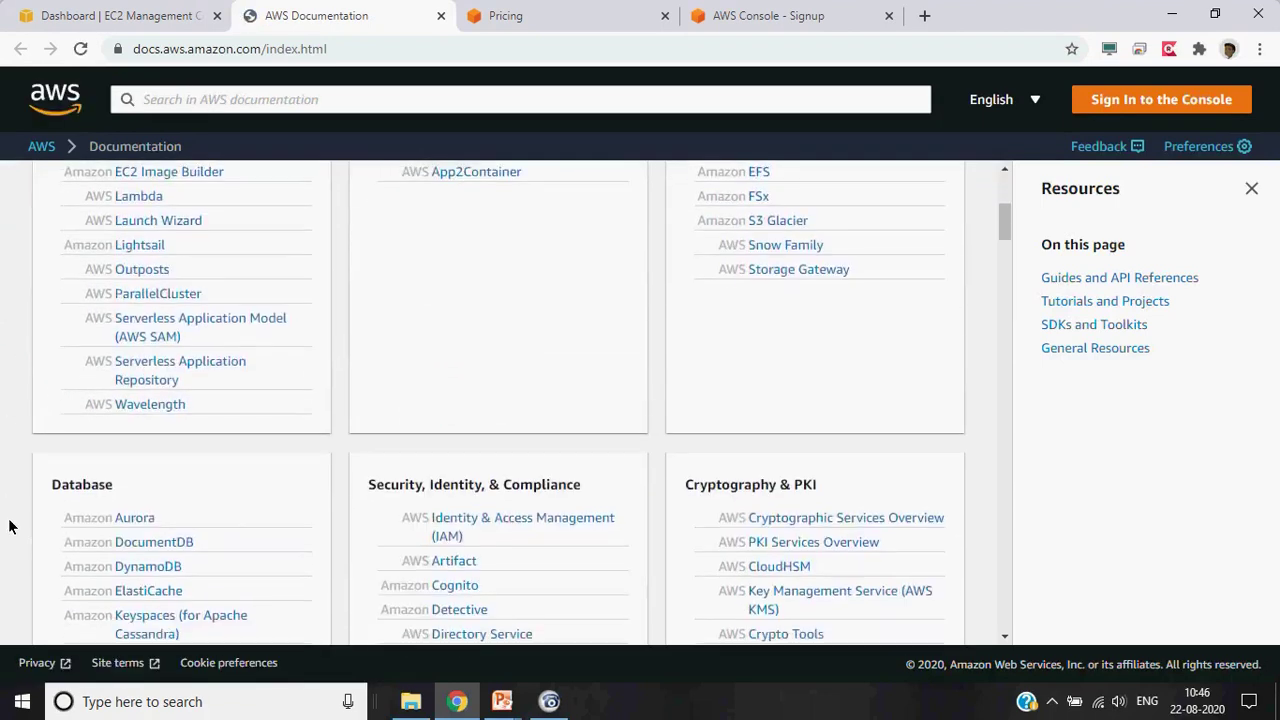
{"action": "scroll", "coordinate": [9, 527], "scroll_direction": "up", "scroll_amount": 3}
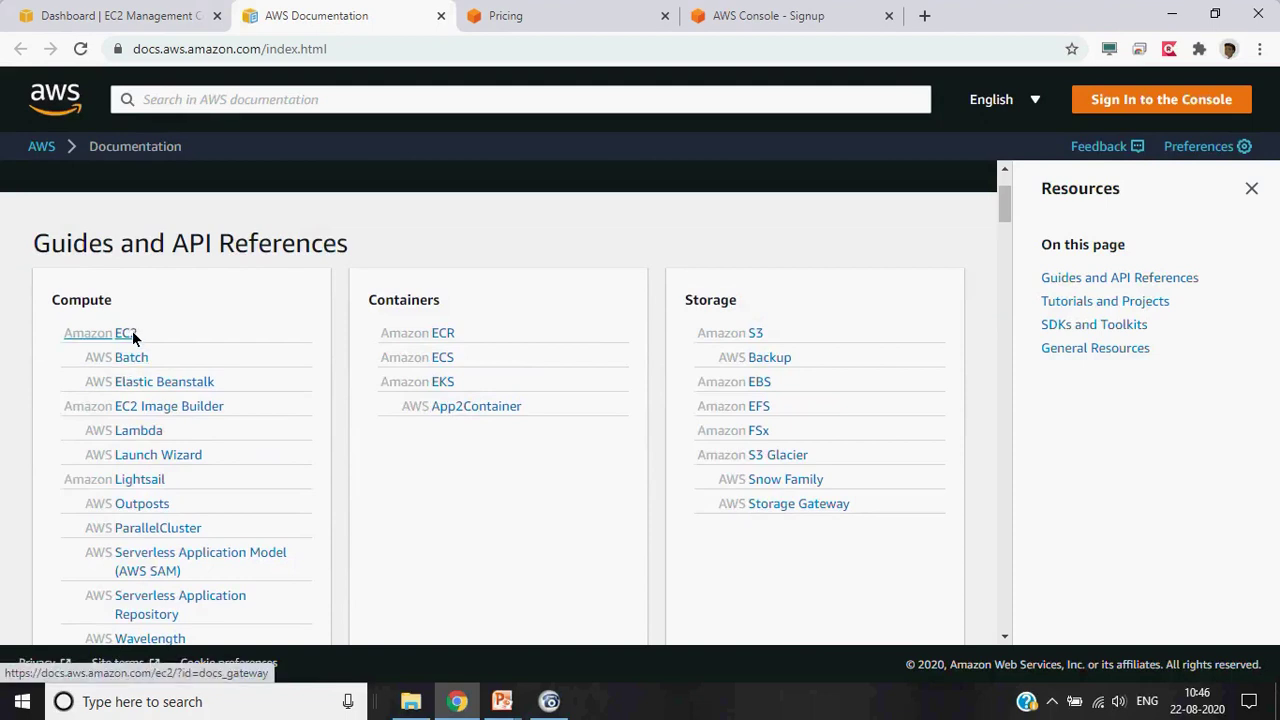
{"action": "left_click", "coordinate": [133, 338]}
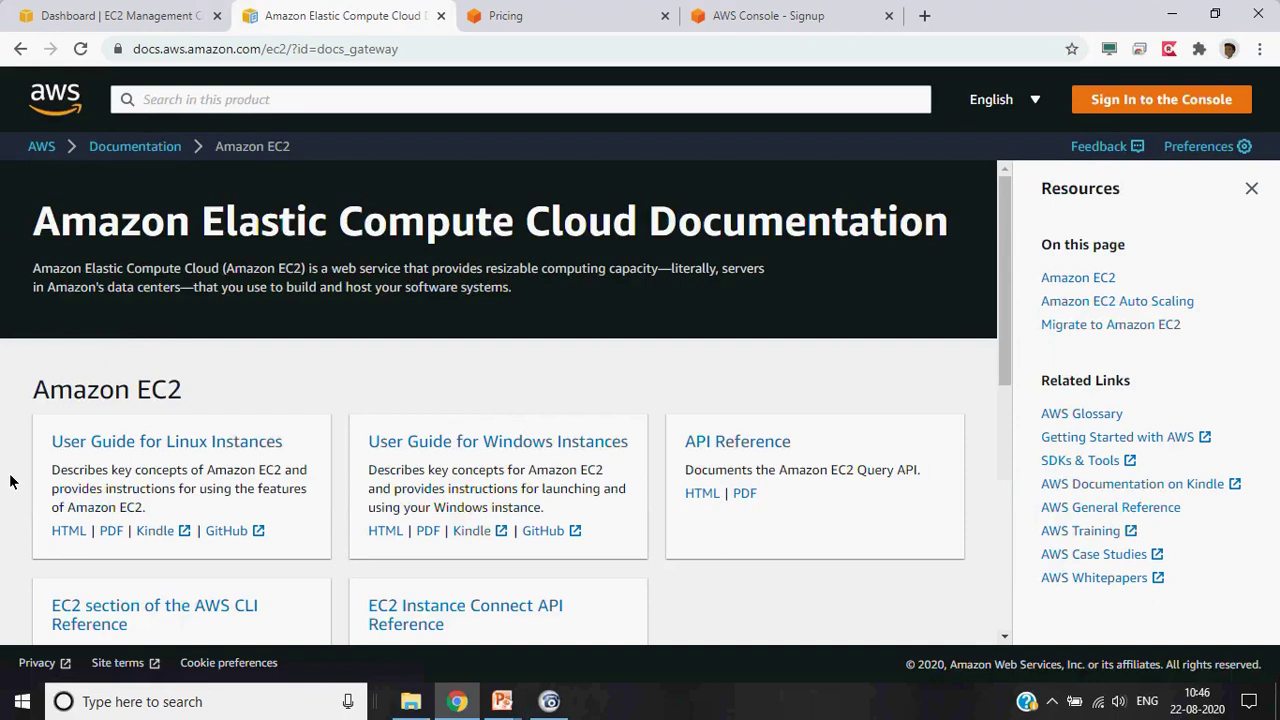
Skim the EC2 documentation, then return to the EC2 dashboard tab
{"action": "scroll", "coordinate": [10, 482], "scroll_direction": "down", "scroll_amount": 2}
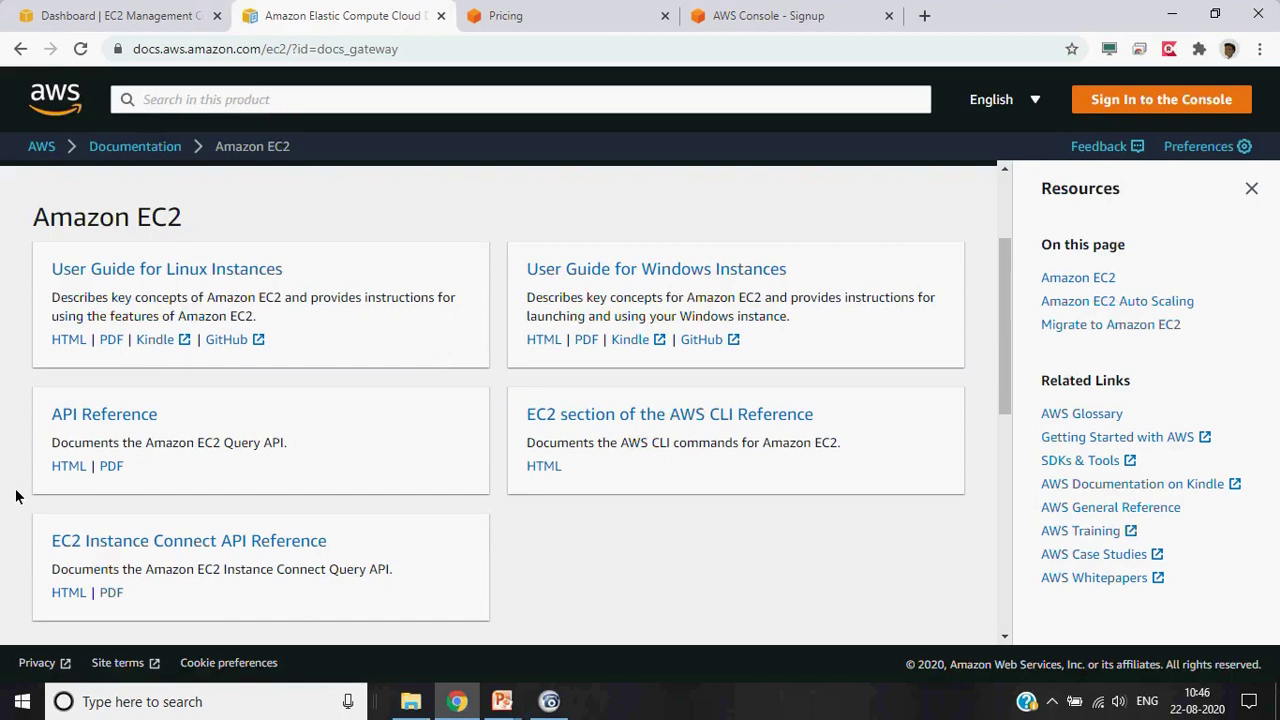
{"action": "scroll", "coordinate": [15, 496], "scroll_direction": "down", "scroll_amount": 3}
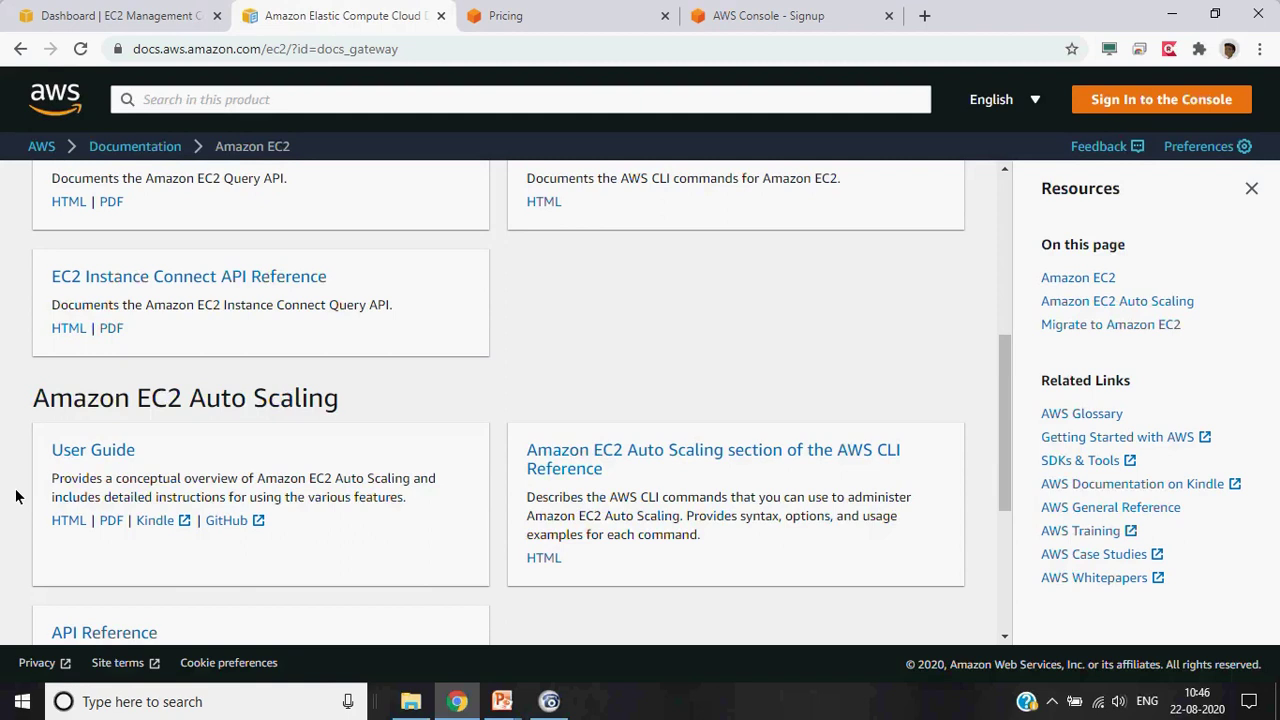
{"action": "left_click", "coordinate": [121, 16]}
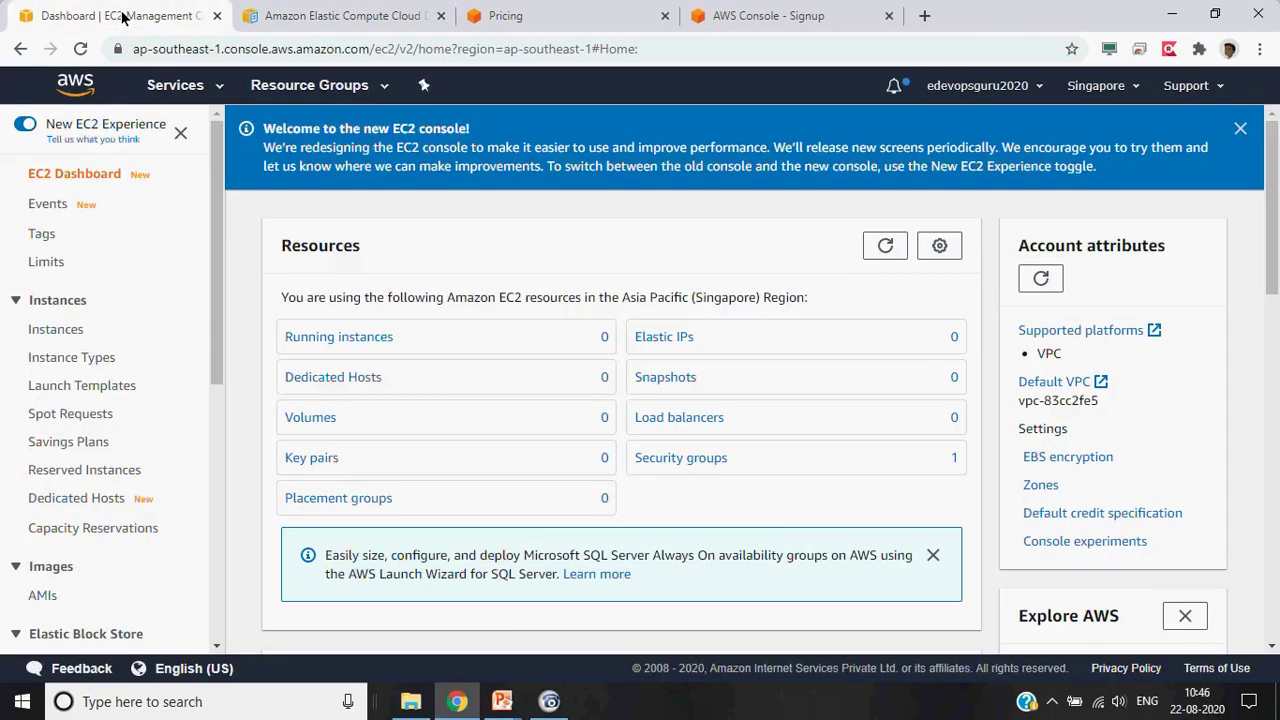
Open IAM from the Security, Identity, & Compliance group in the Services list
{"action": "left_click", "coordinate": [200, 92]}
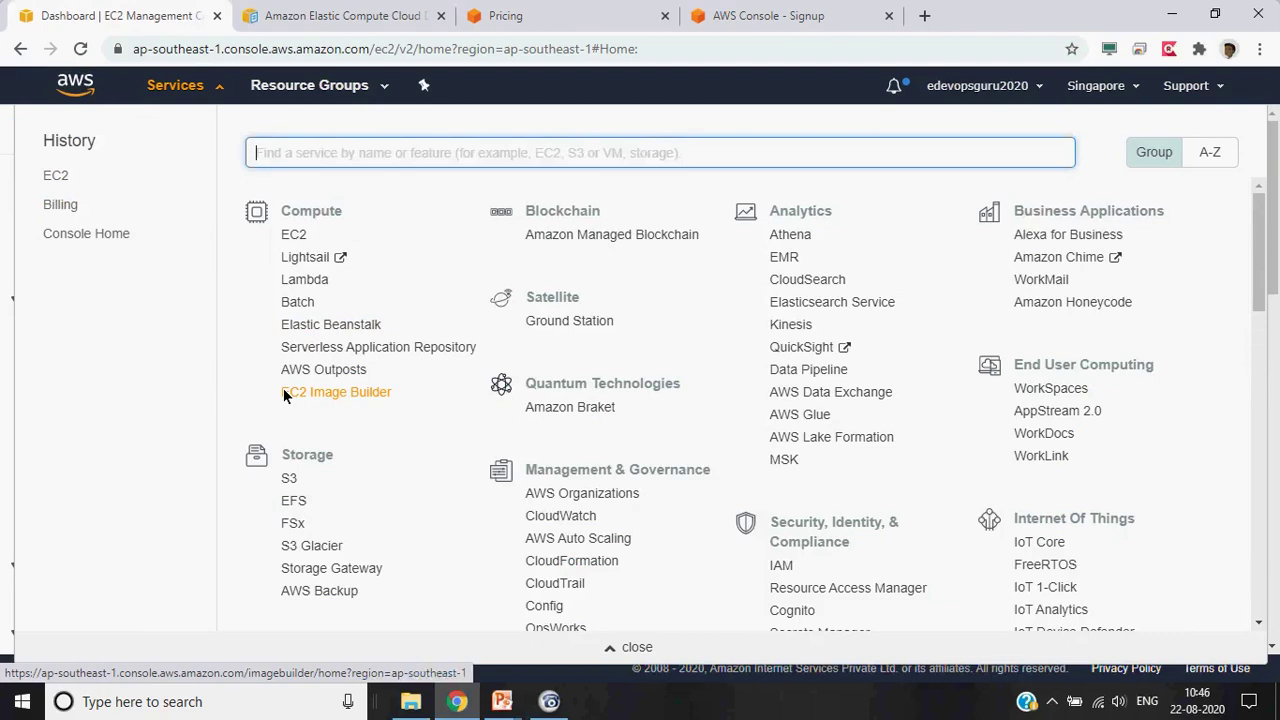
{"action": "scroll", "coordinate": [284, 394], "scroll_direction": "down", "scroll_amount": 1}
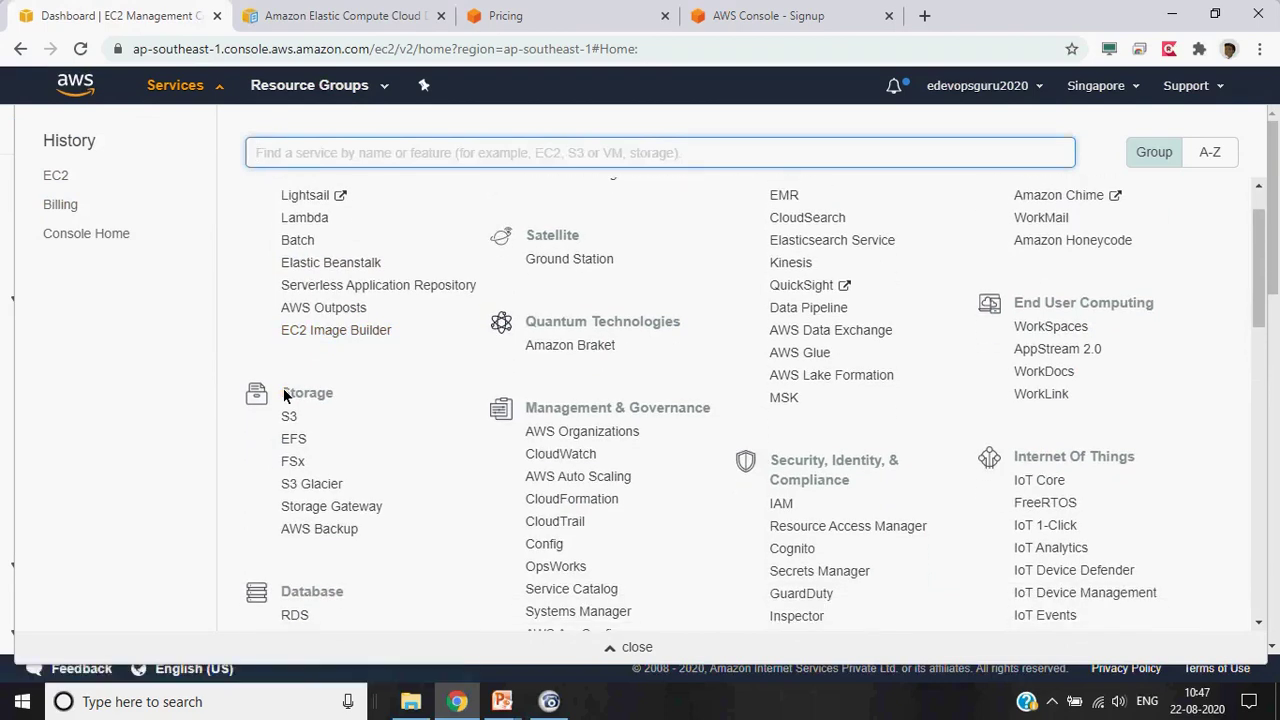
{"action": "scroll", "coordinate": [284, 395], "scroll_direction": "down", "scroll_amount": 1}
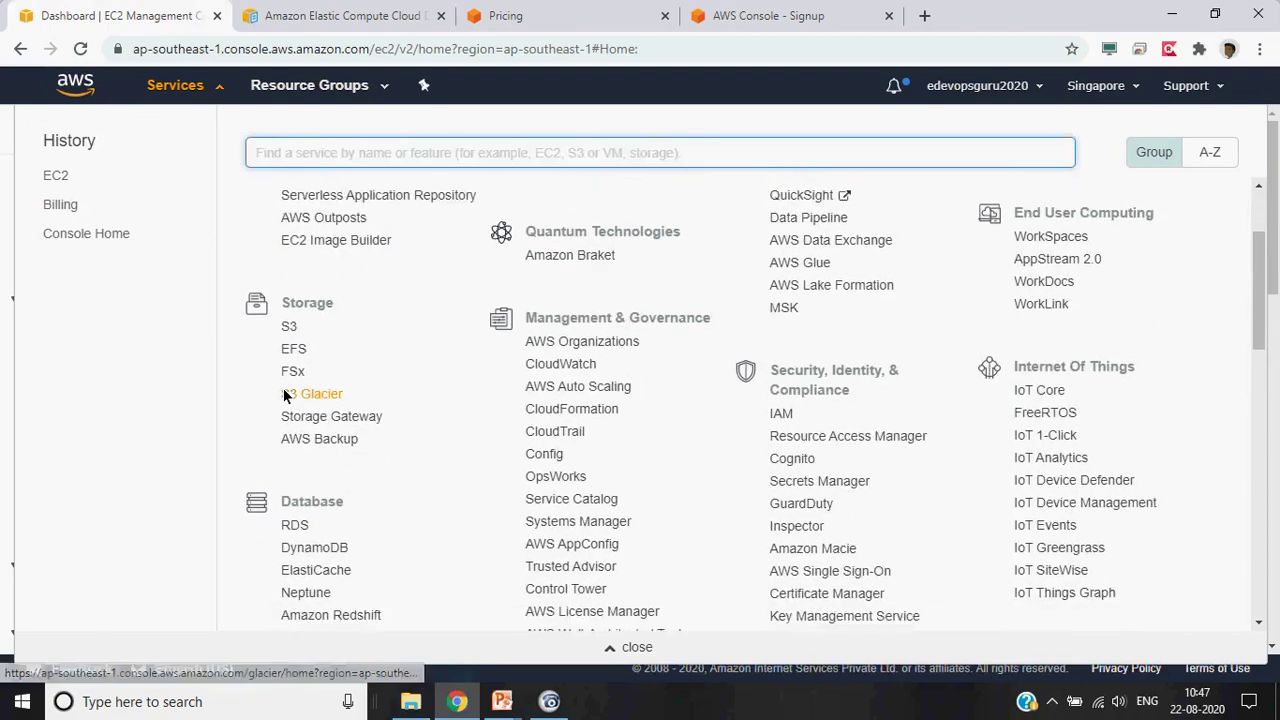
{"action": "scroll", "coordinate": [283, 394], "scroll_direction": "down", "scroll_amount": 1}
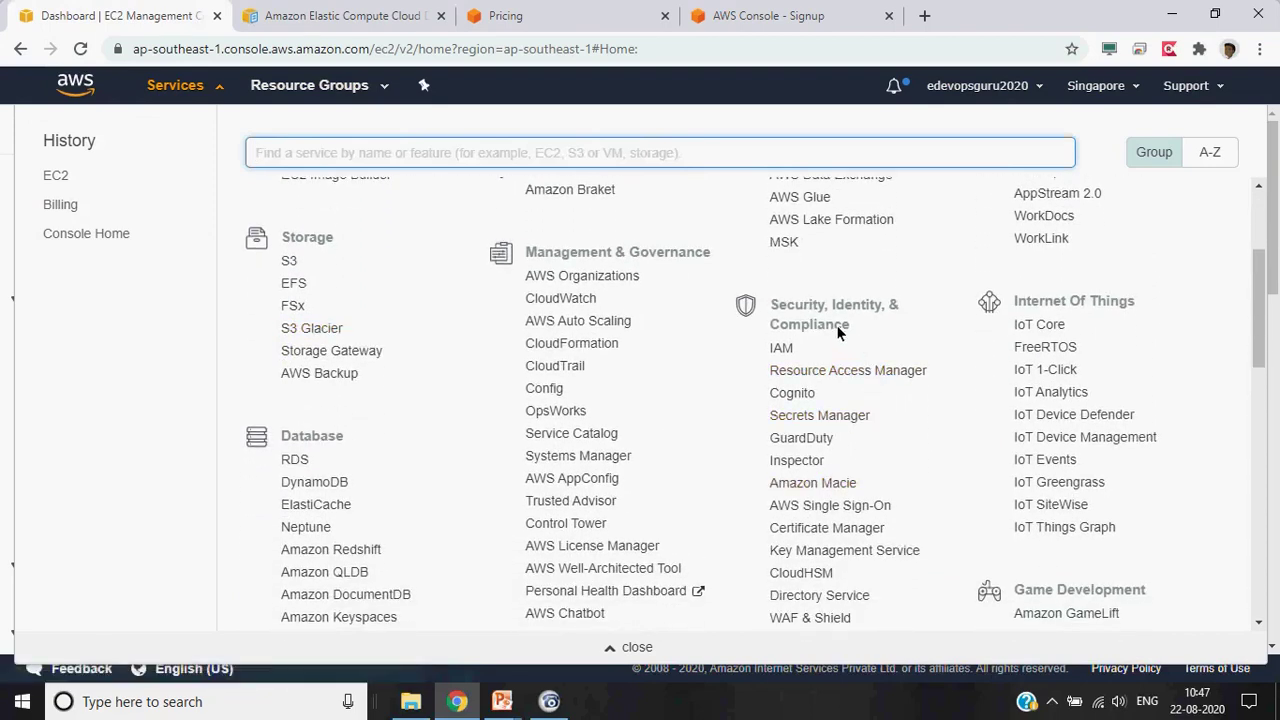
{"action": "scroll", "coordinate": [924, 333], "scroll_direction": "down", "scroll_amount": 1}
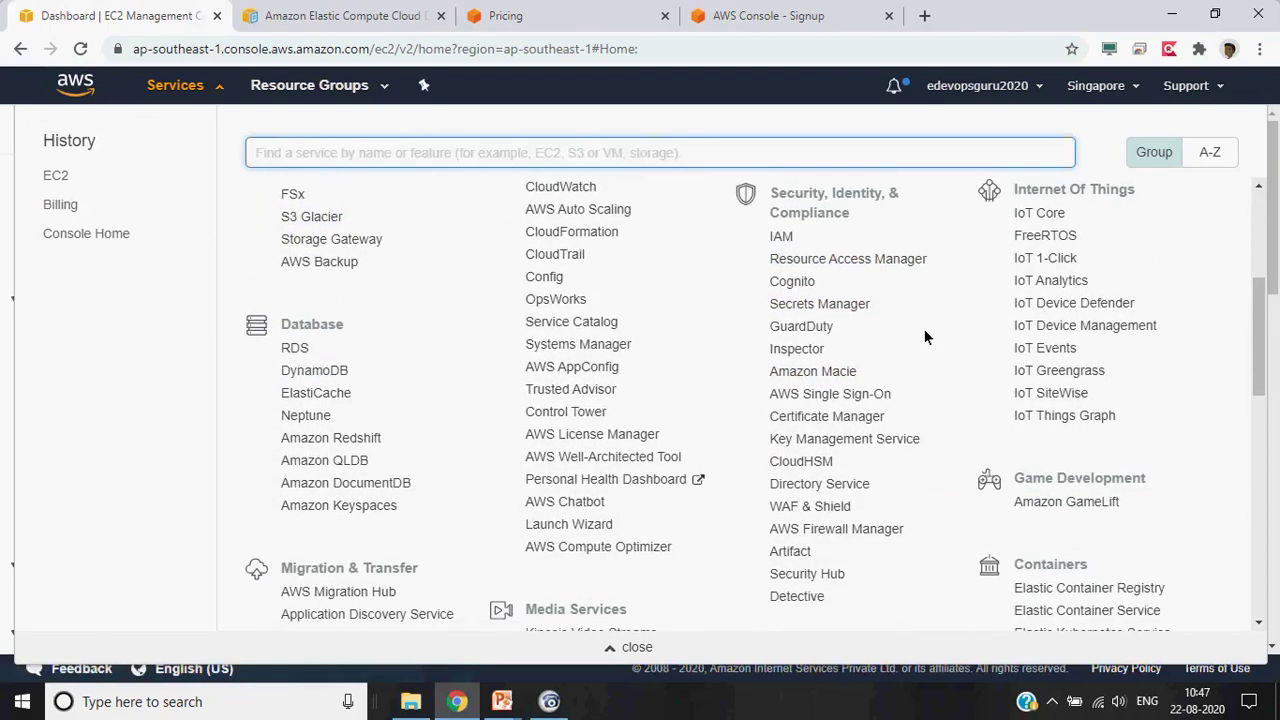
{"action": "left_click", "coordinate": [785, 238]}
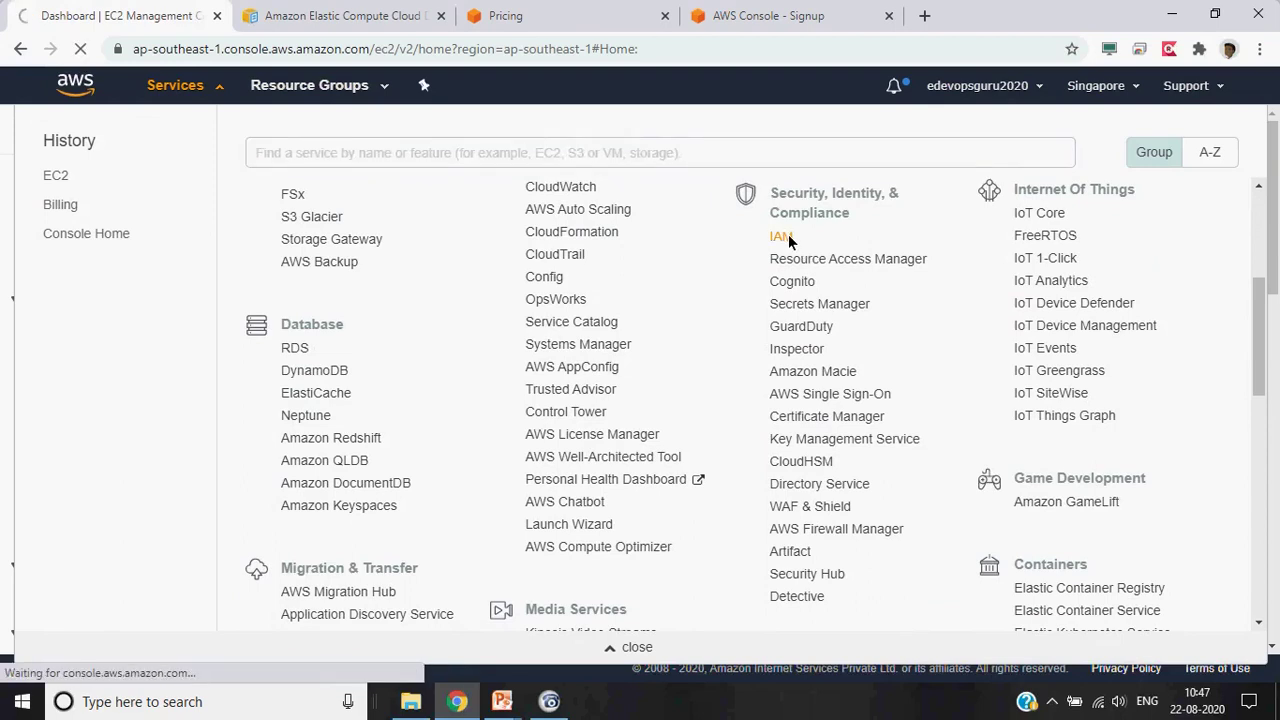
Bring the IAM slide show forward and advance to the "What IAM provides?" slide
{"action": "mouse_move", "coordinate": [502, 701]}
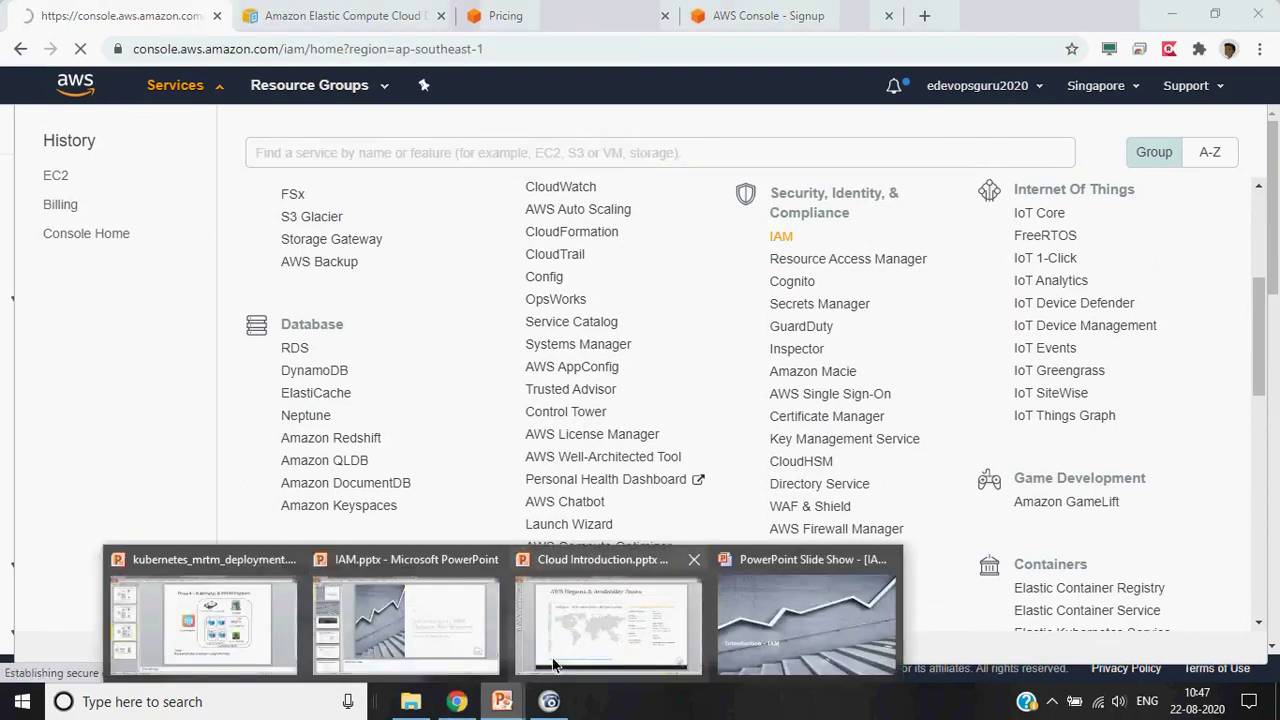
{"action": "left_click", "coordinate": [795, 631]}
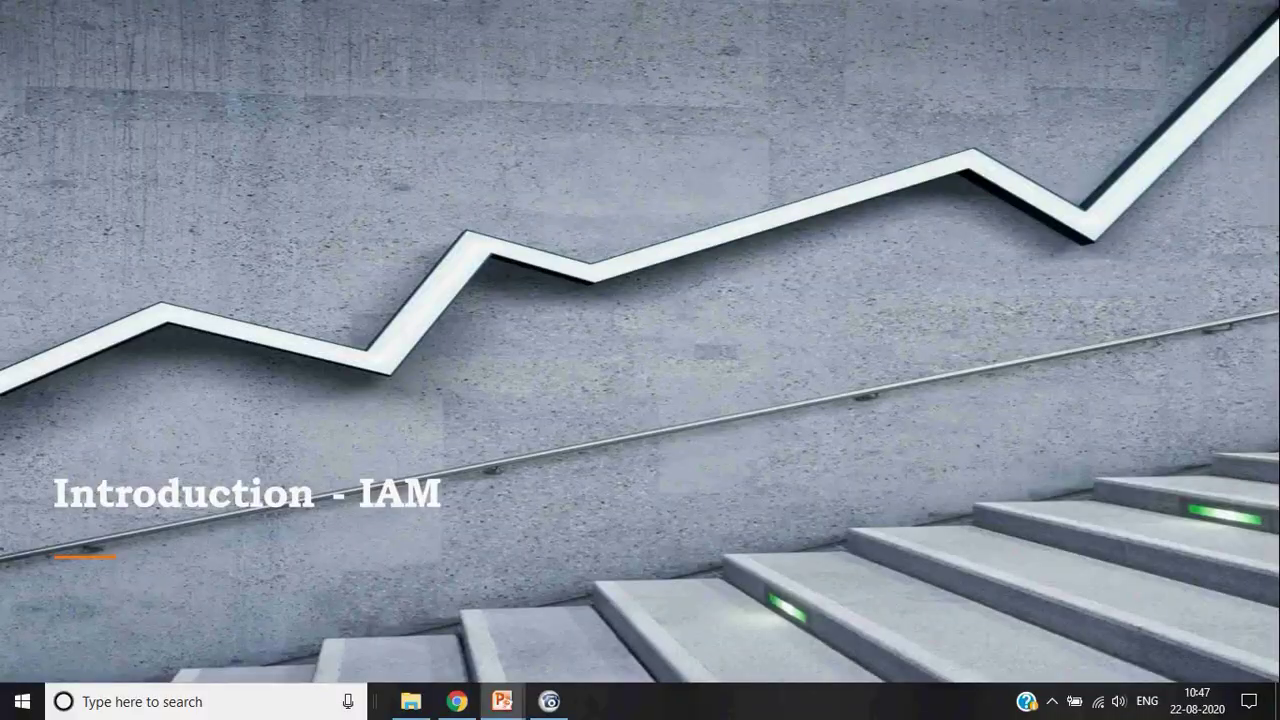
{"action": "key", "text": "Right"}
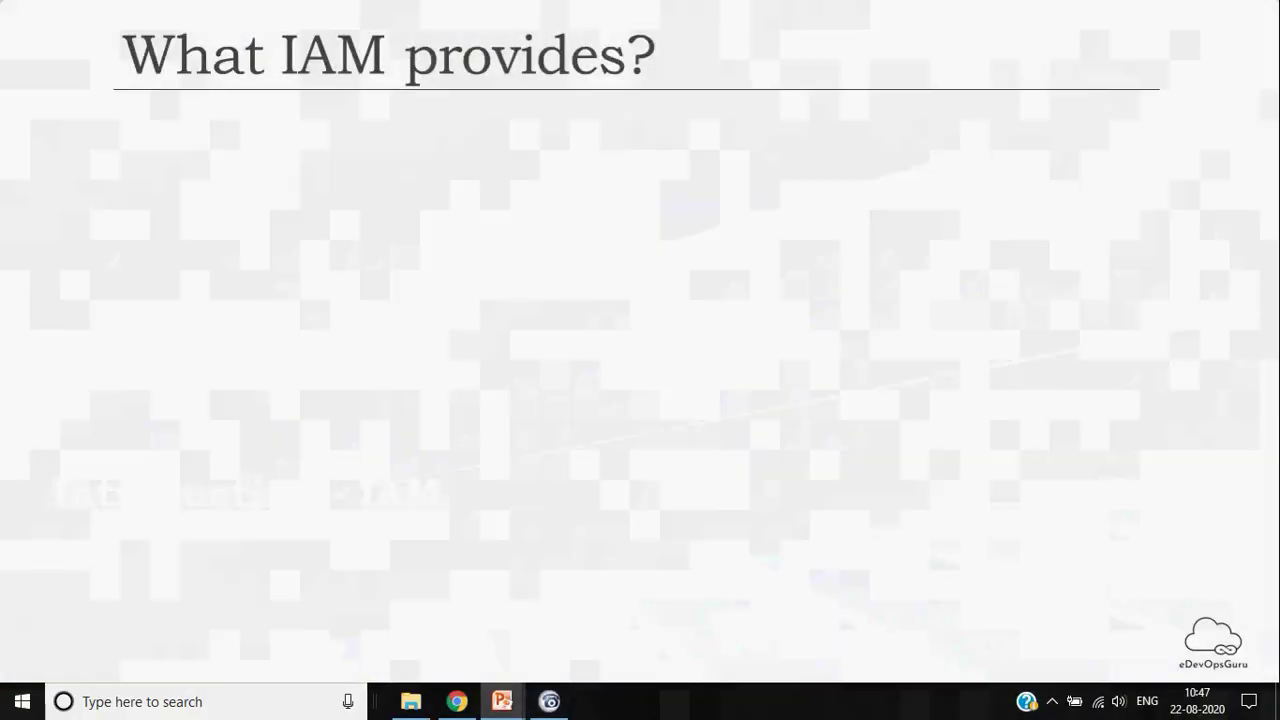
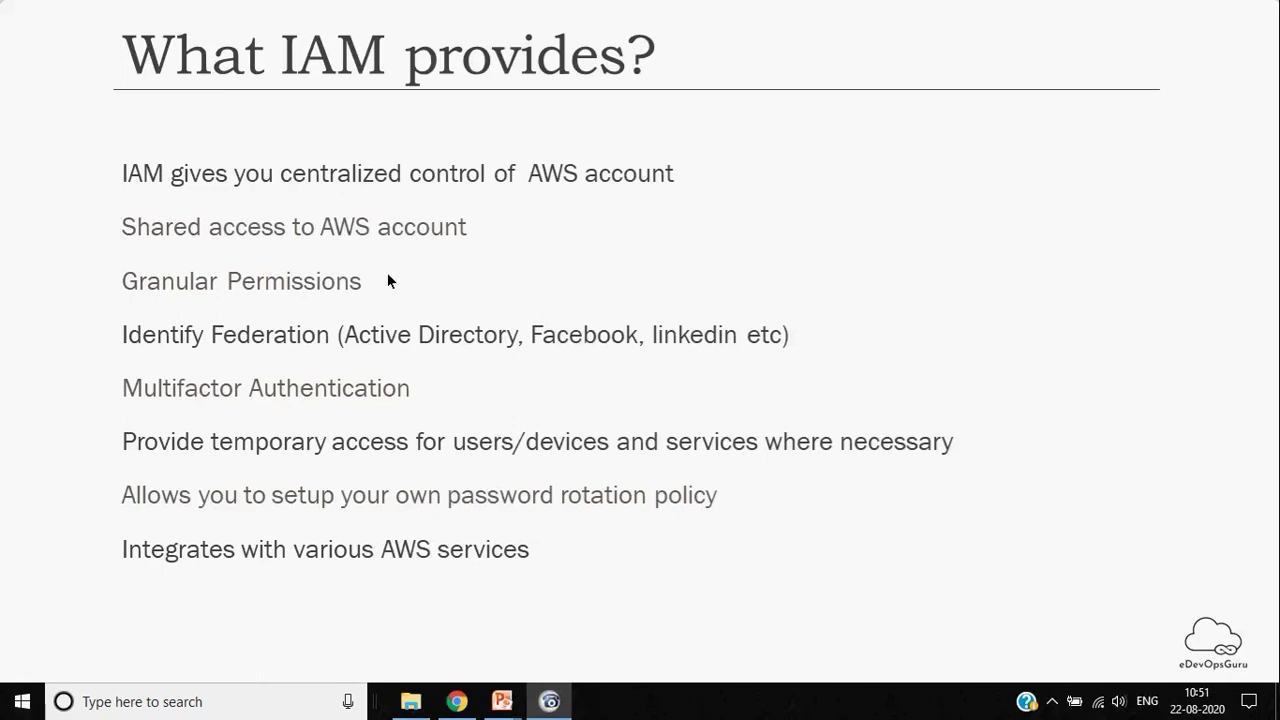
Advance the slide show past the AWS Console and region slides to 'Aliasing : Sign-in link'
{"action": "left_click", "coordinate": [131, 320]}
{"action": "key", "text": "Right"}
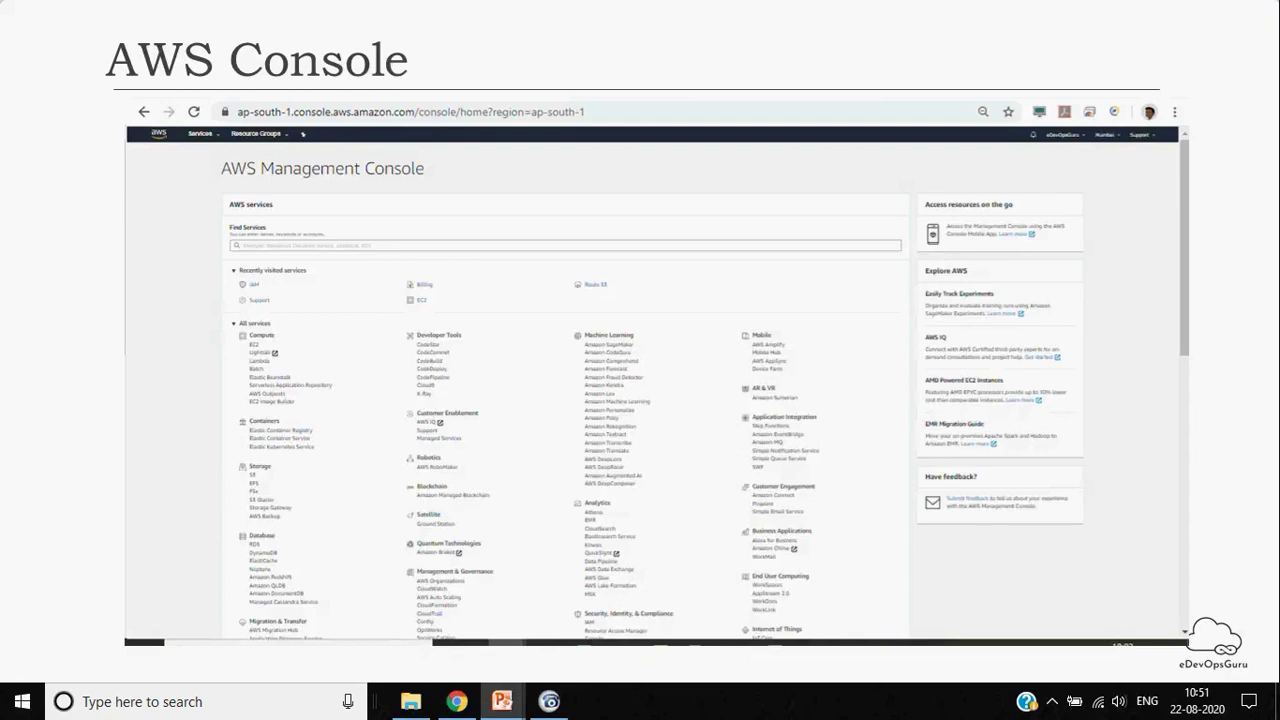
{"action": "key", "text": "Right"}
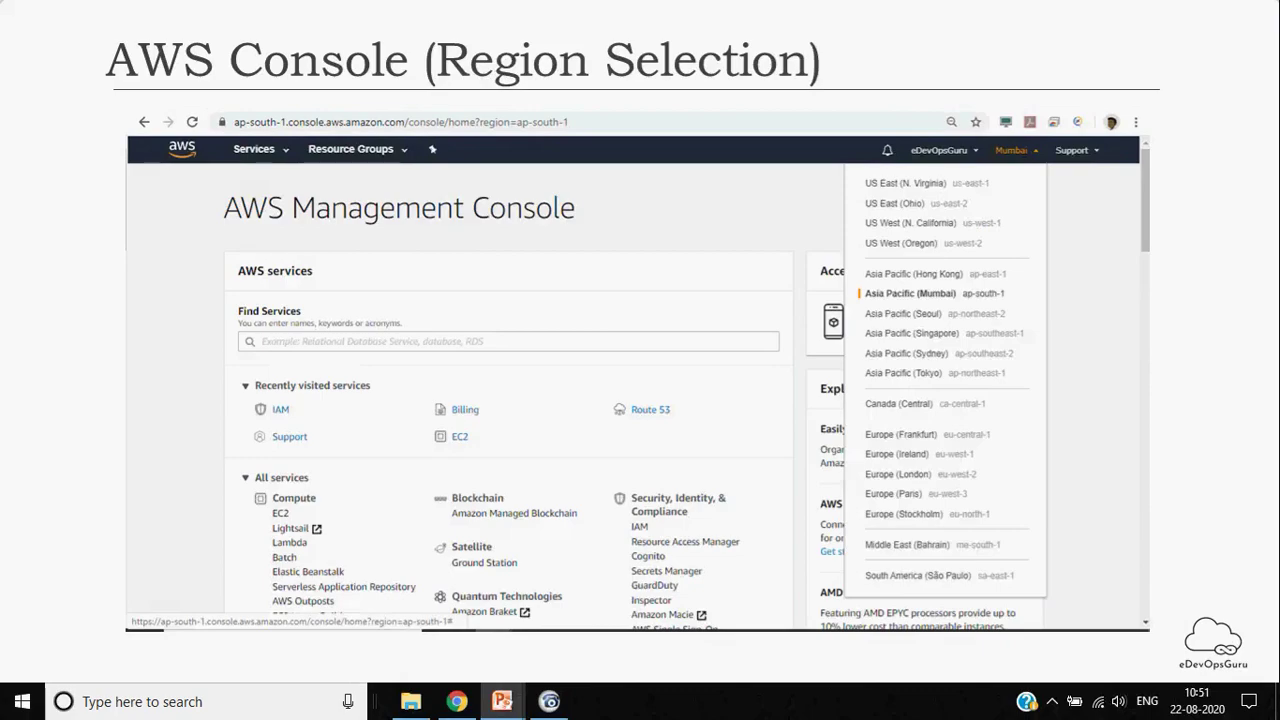
{"action": "key", "text": "Right"}
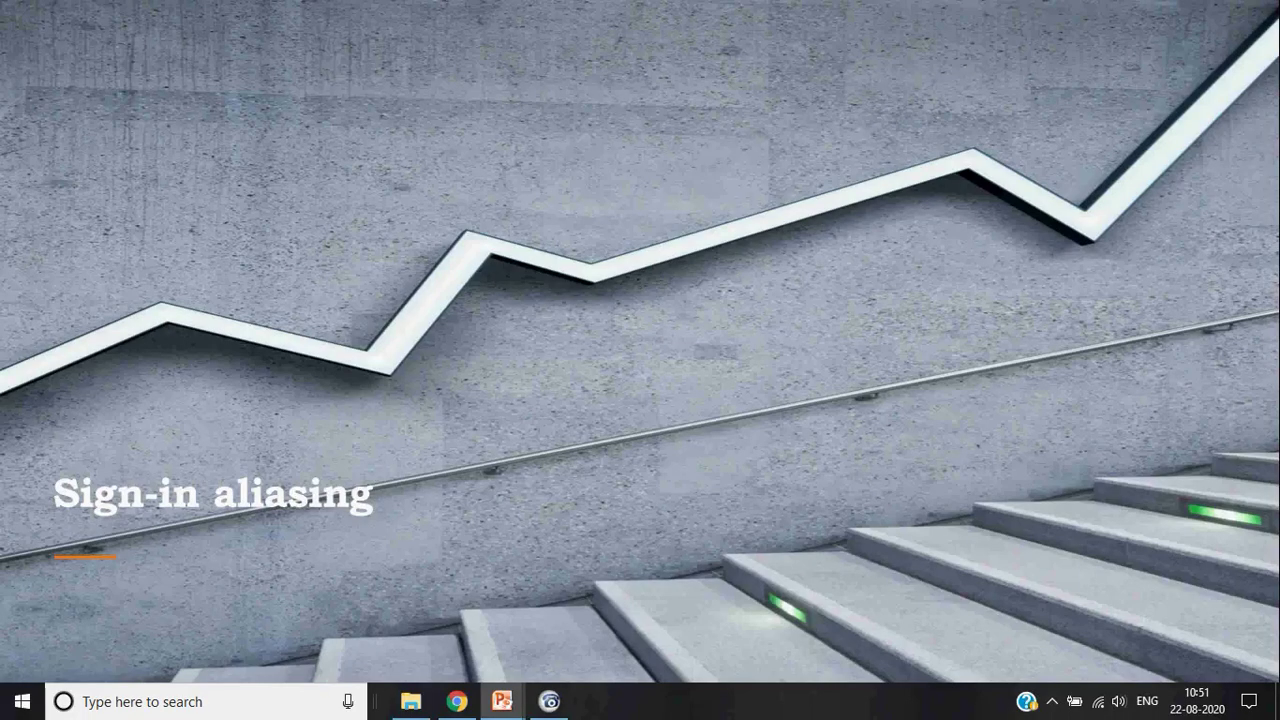
{"action": "key", "text": "Right"}
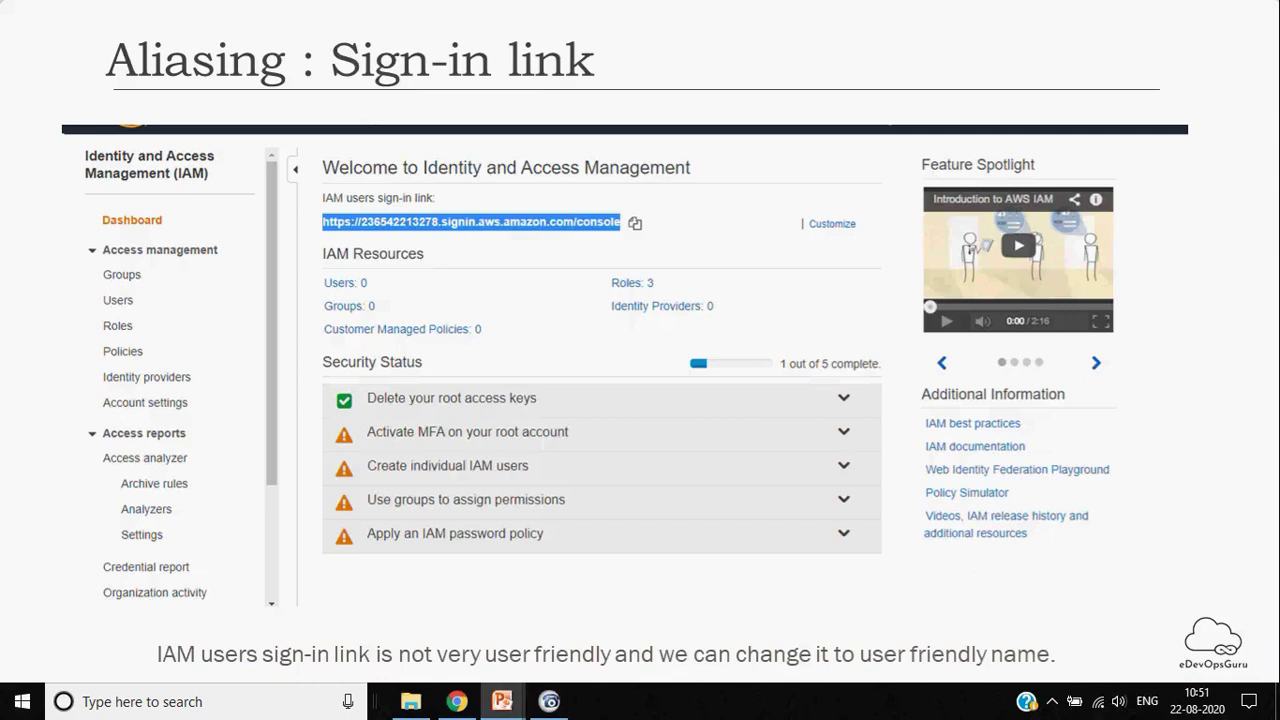
{"action": "key", "text": "alt+Tab"}
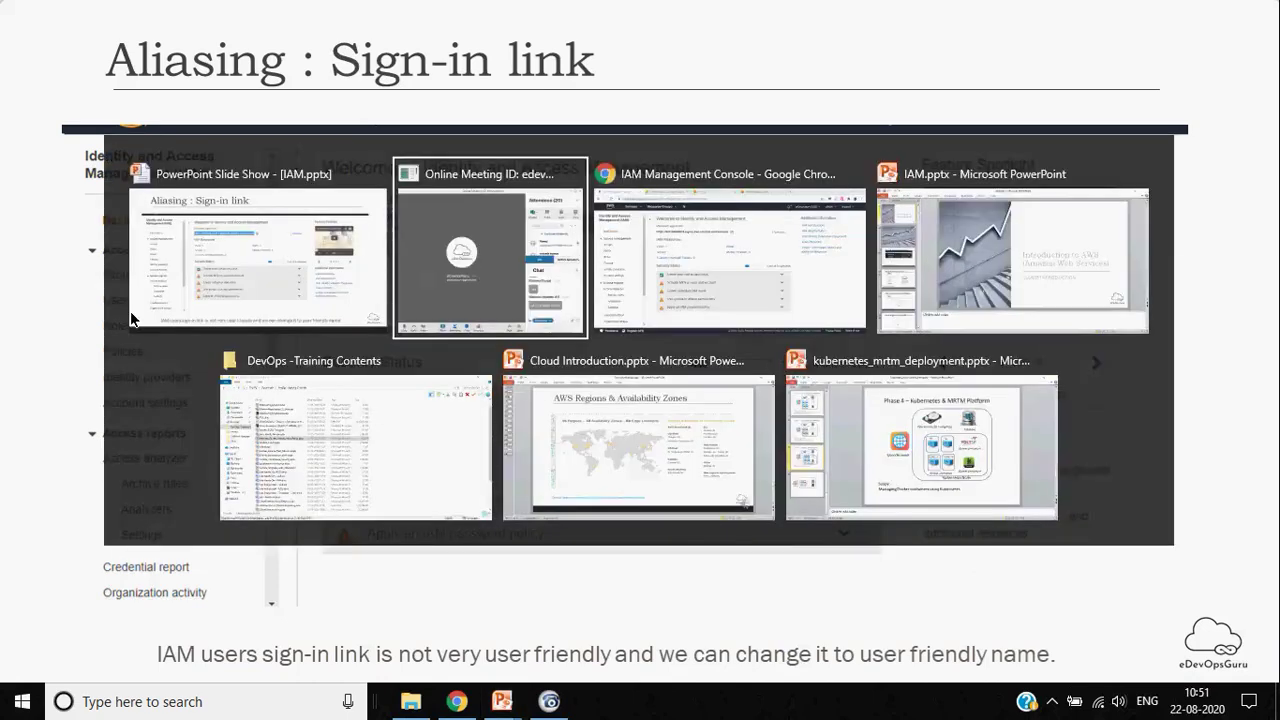
Back in the Chrome IAM dashboard, select and copy the IAM users sign-in link
{"action": "key", "text": "Escape"}
{"action": "key", "text": "alt+Tab"}
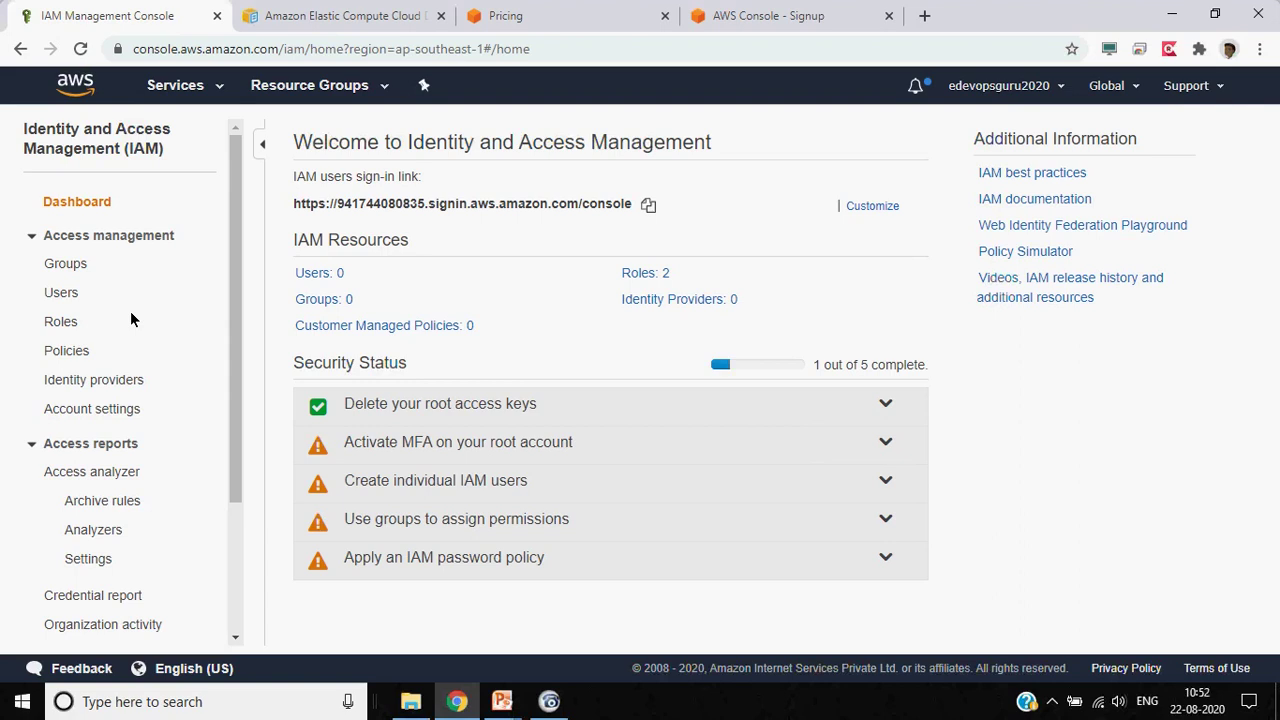
{"action": "triple_click", "coordinate": [293, 202]}
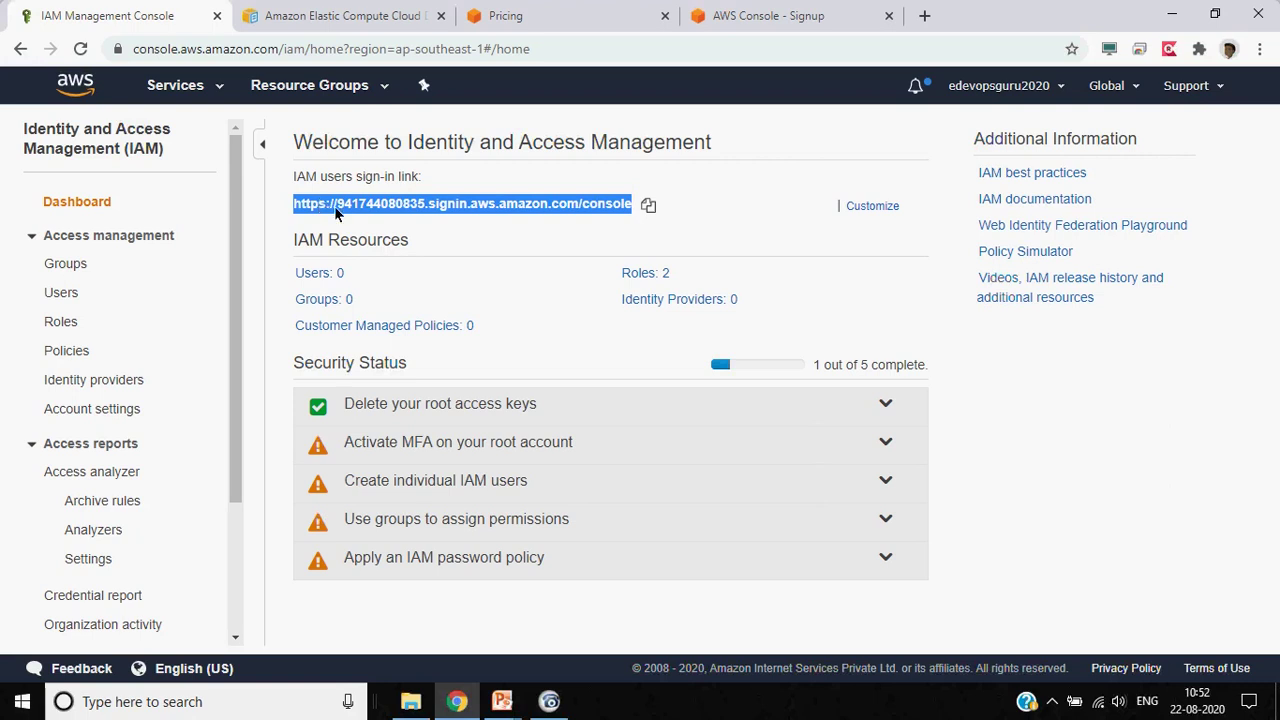
{"action": "triple_click", "coordinate": [338, 202]}
{"action": "left_click", "coordinate": [649, 206]}
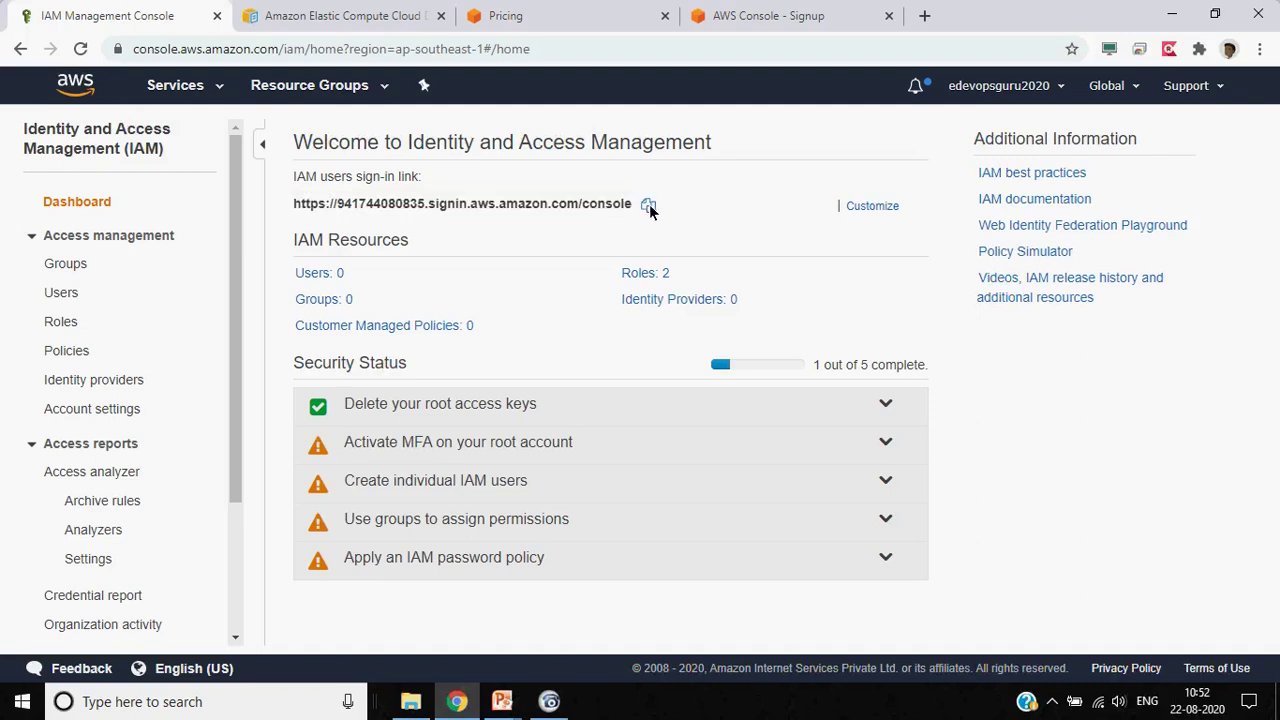
Load the copied sign-in link in a new tab and clear the prefilled IAM user name
{"action": "left_click", "coordinate": [926, 28]}
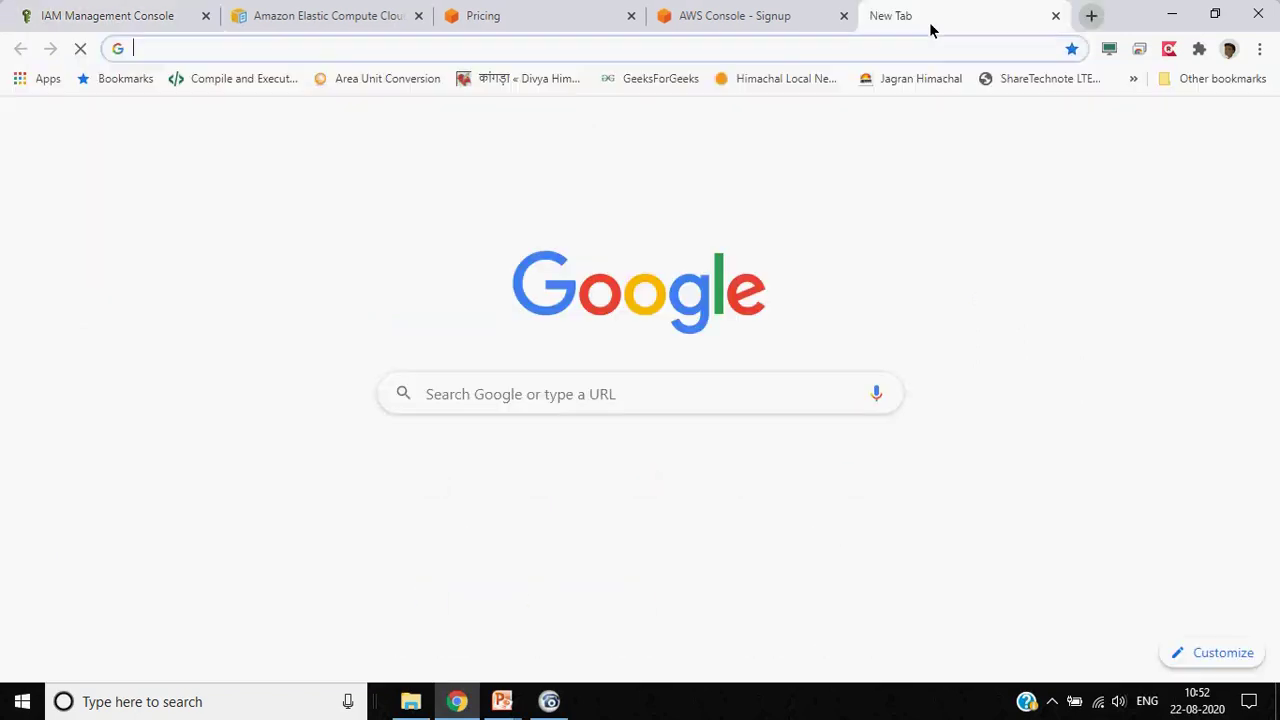
{"action": "key", "text": "ctrl+v"}
{"action": "key", "text": "Return"}
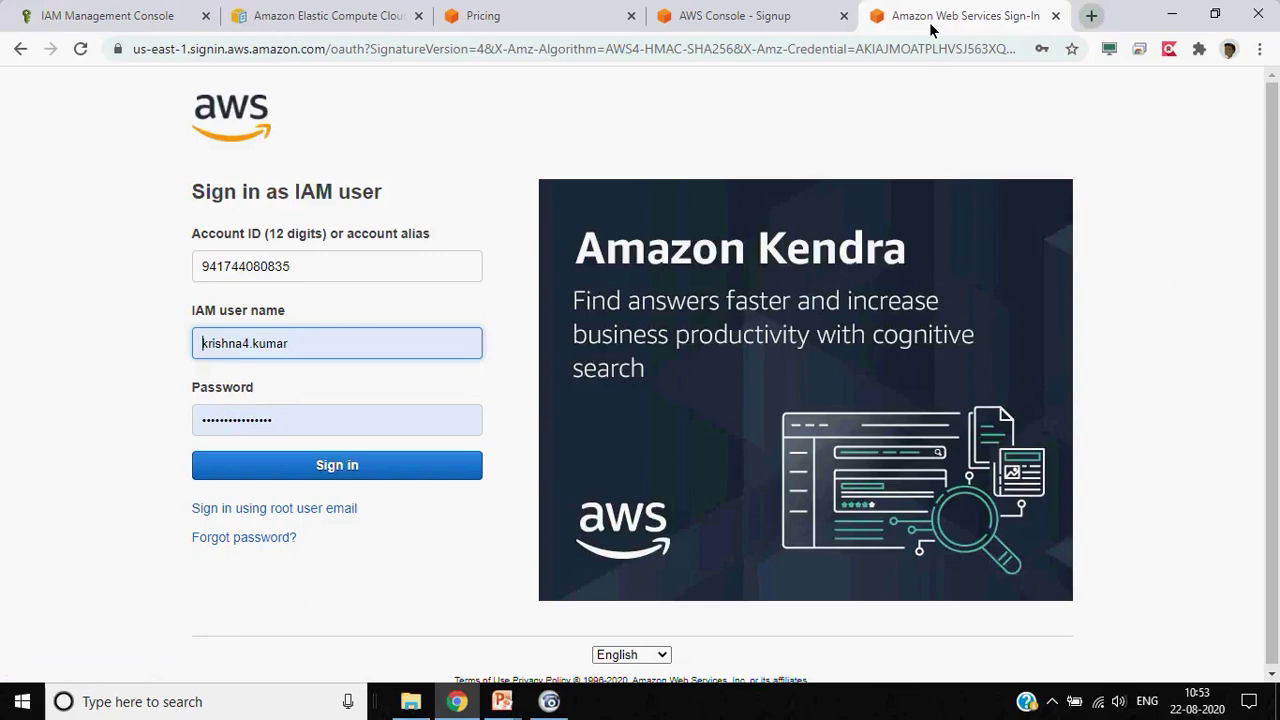
{"action": "key", "text": "BackSpace"}
{"action": "key", "text": "ctrl+a"}
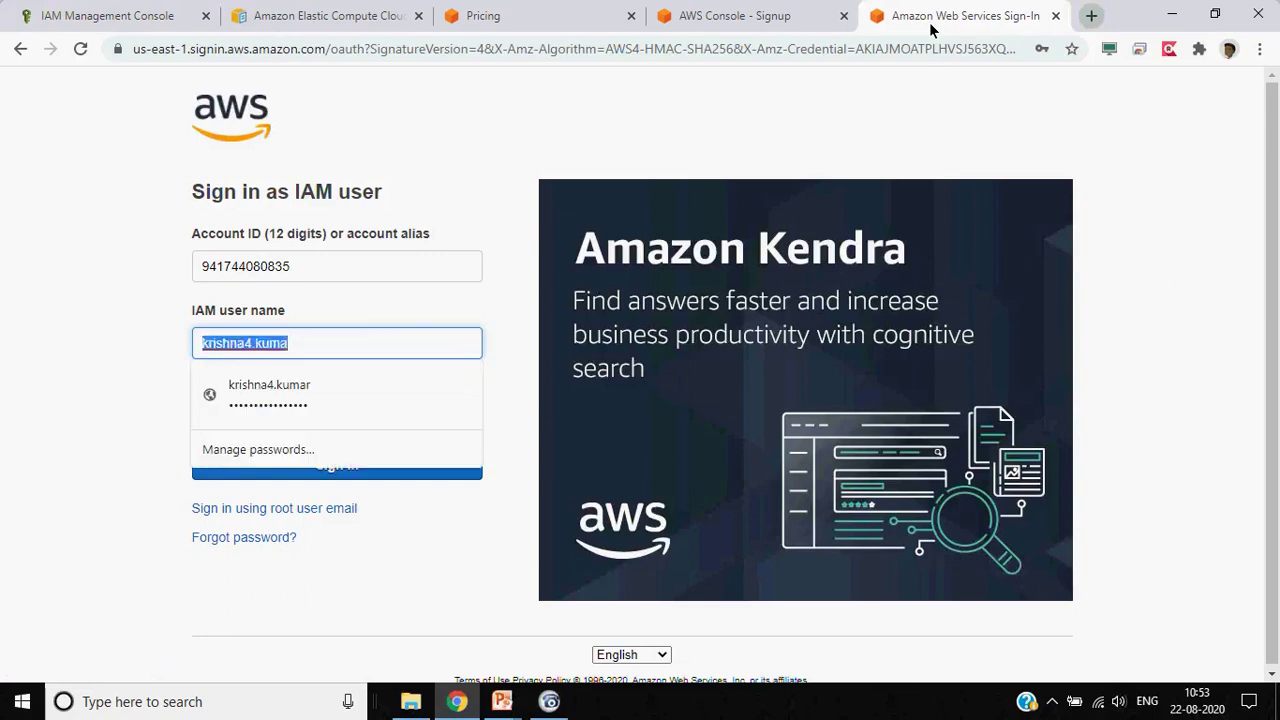
{"action": "key", "text": "BackSpace"}
{"action": "left_click", "coordinate": [141, 336]}
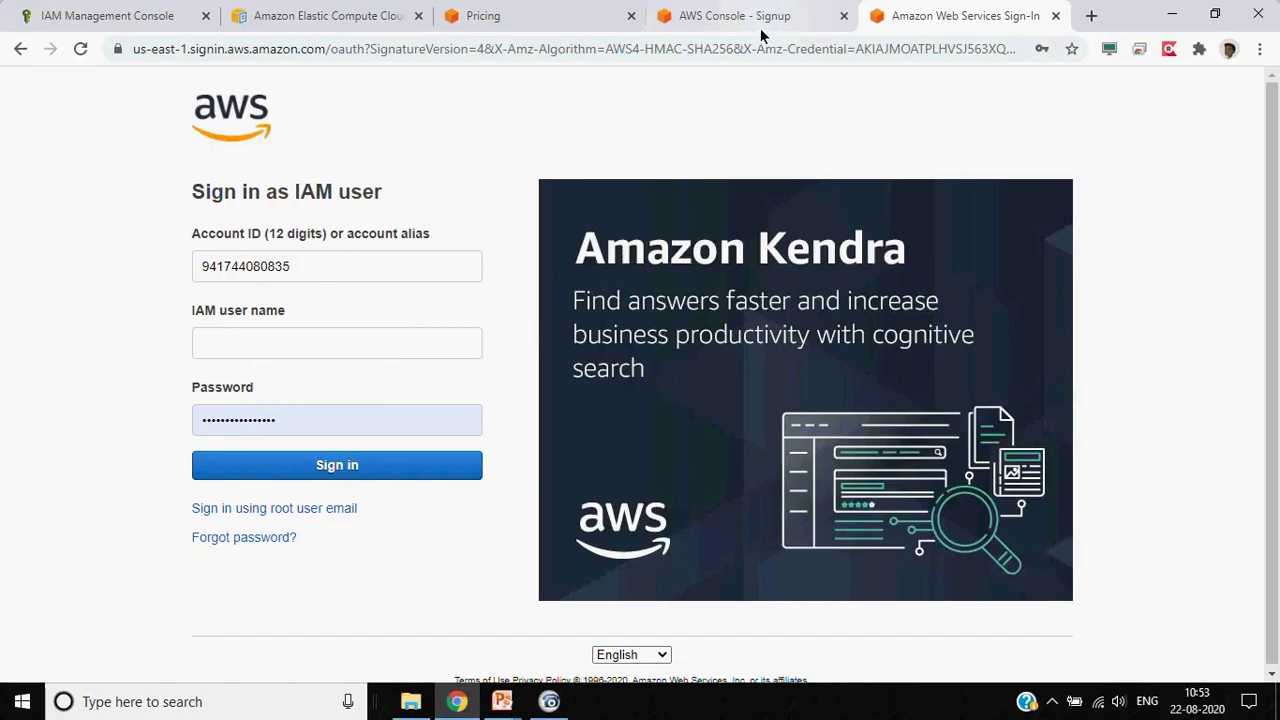
Reload the IAM console tab and close the extra sign-in tab
{"action": "left_click", "coordinate": [133, 16]}
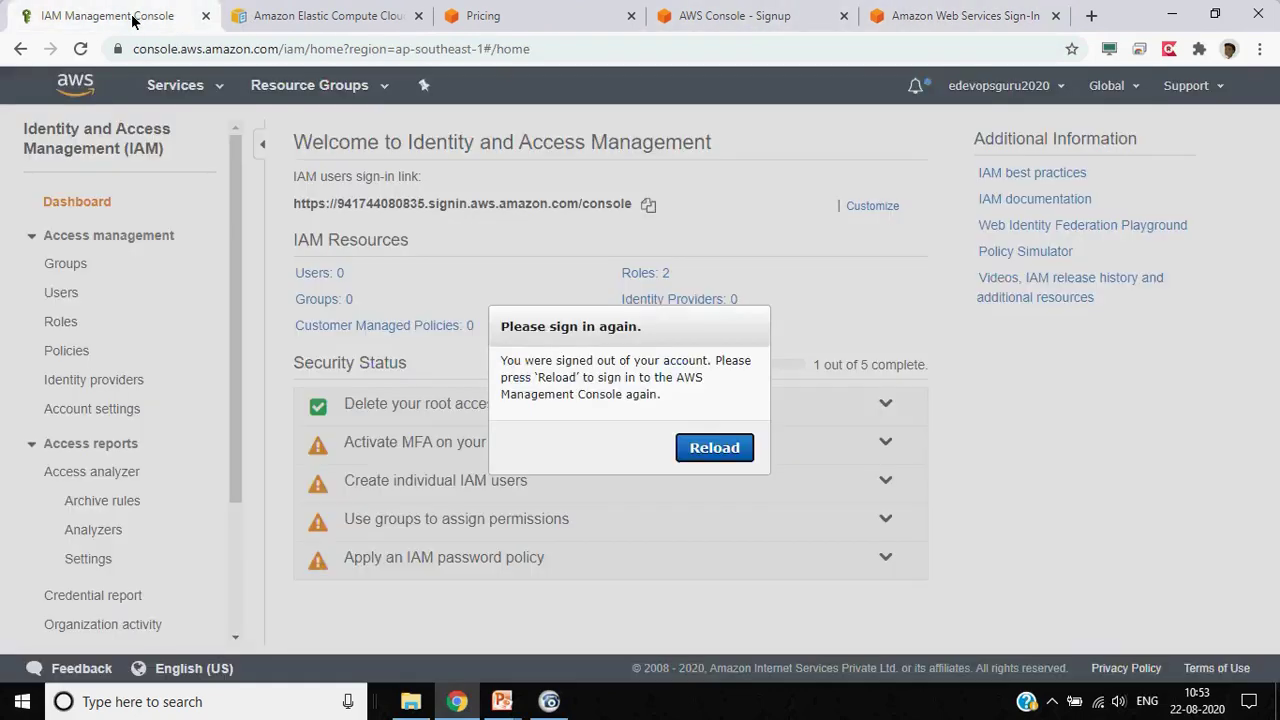
{"action": "left_click", "coordinate": [711, 456]}
{"action": "left_click", "coordinate": [980, 16]}
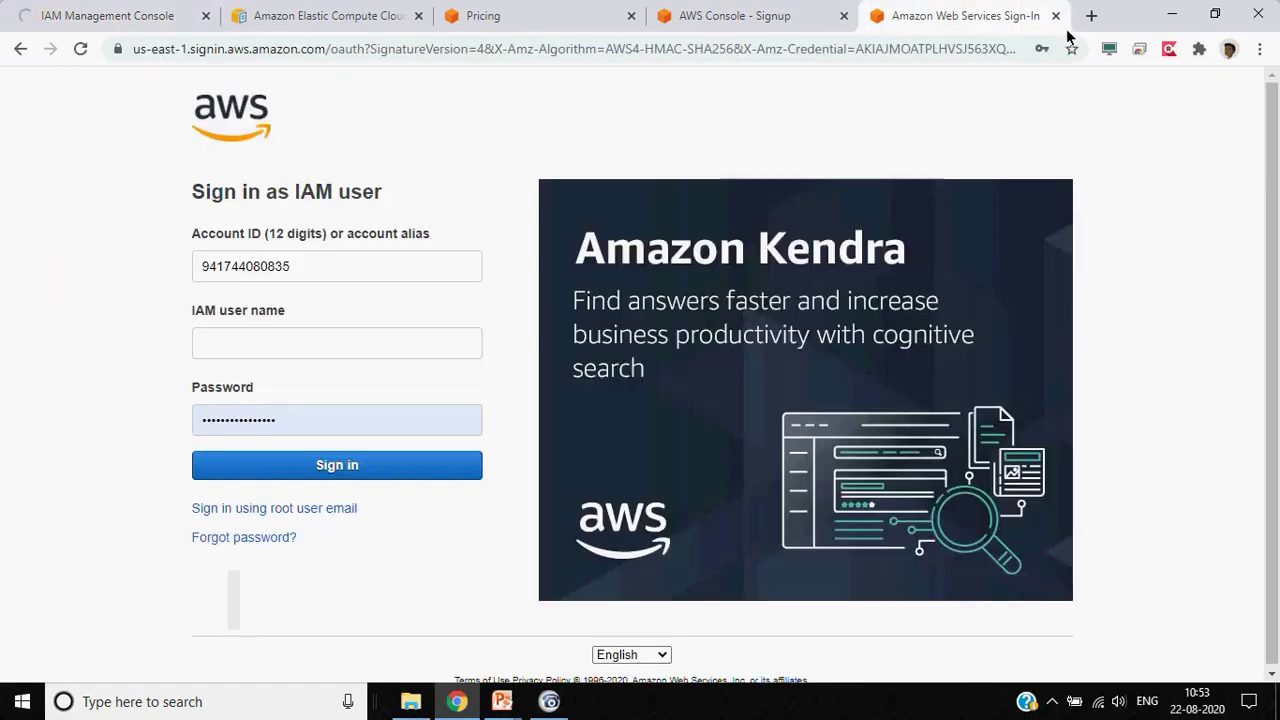
{"action": "left_click", "coordinate": [1055, 16]}
{"action": "left_click", "coordinate": [127, 22]}
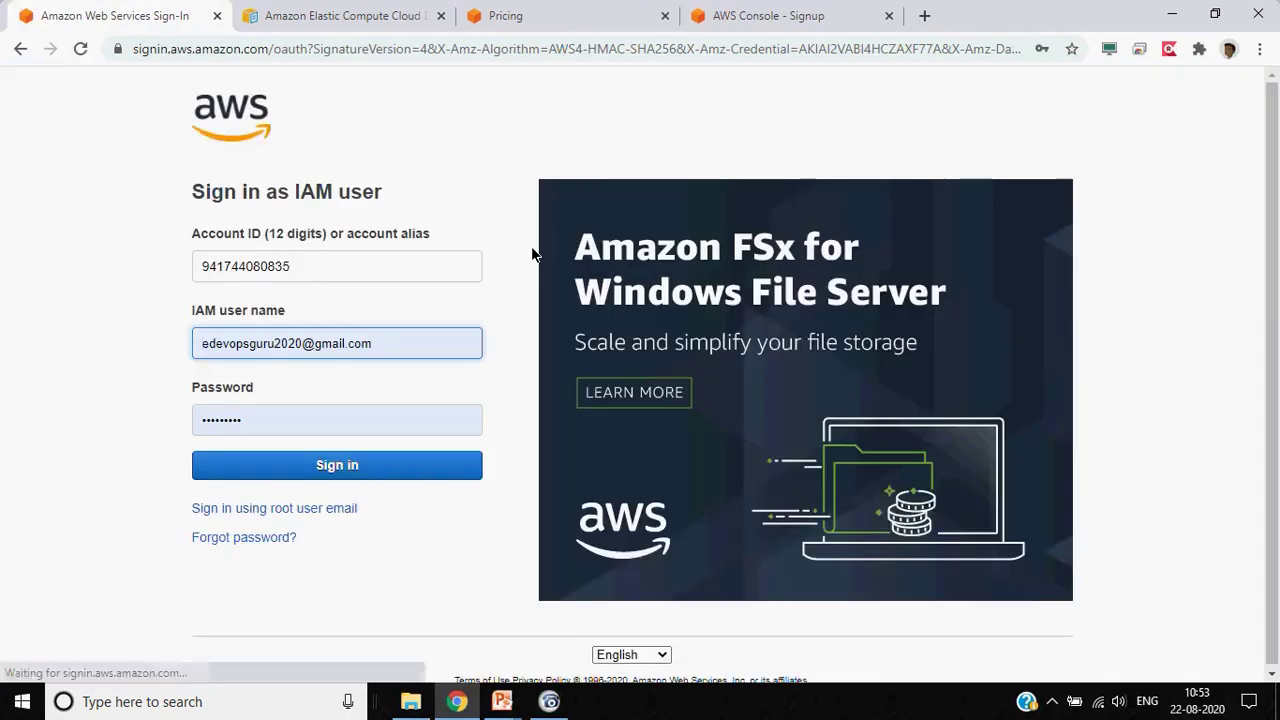
Sign in with the root user email using the saved root password
{"action": "left_click", "coordinate": [315, 508]}
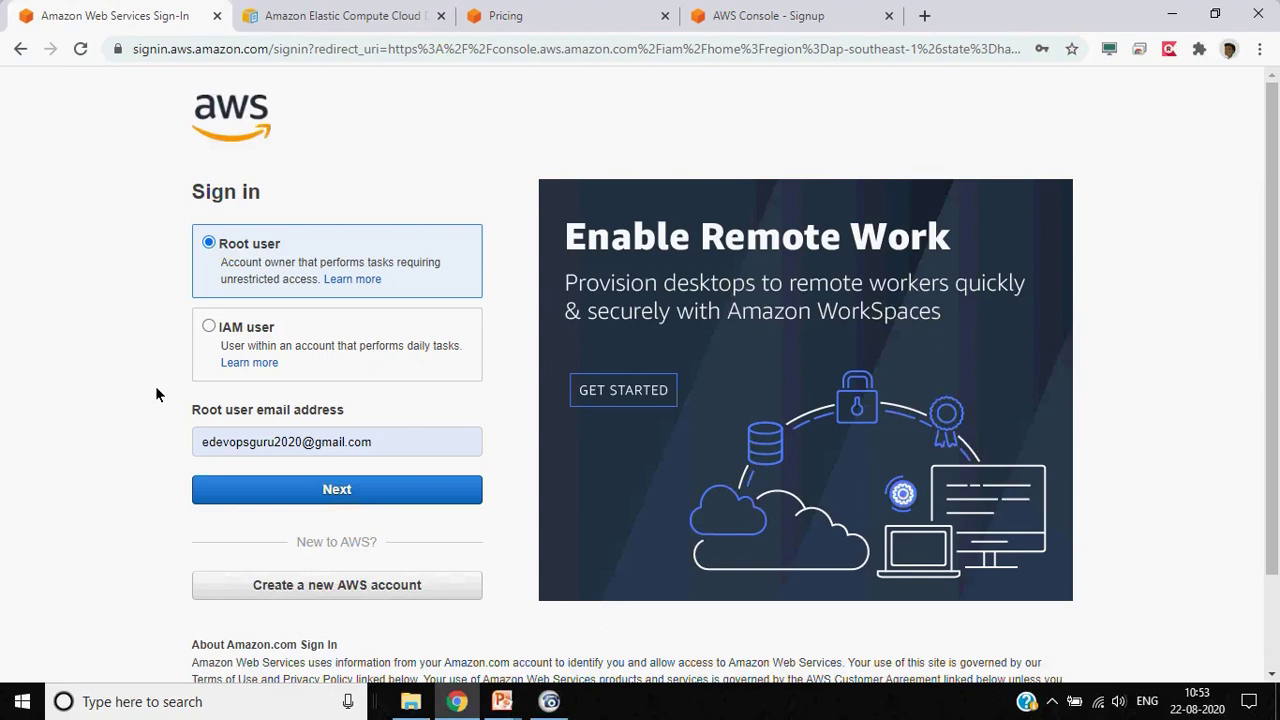
{"action": "left_click", "coordinate": [297, 499]}
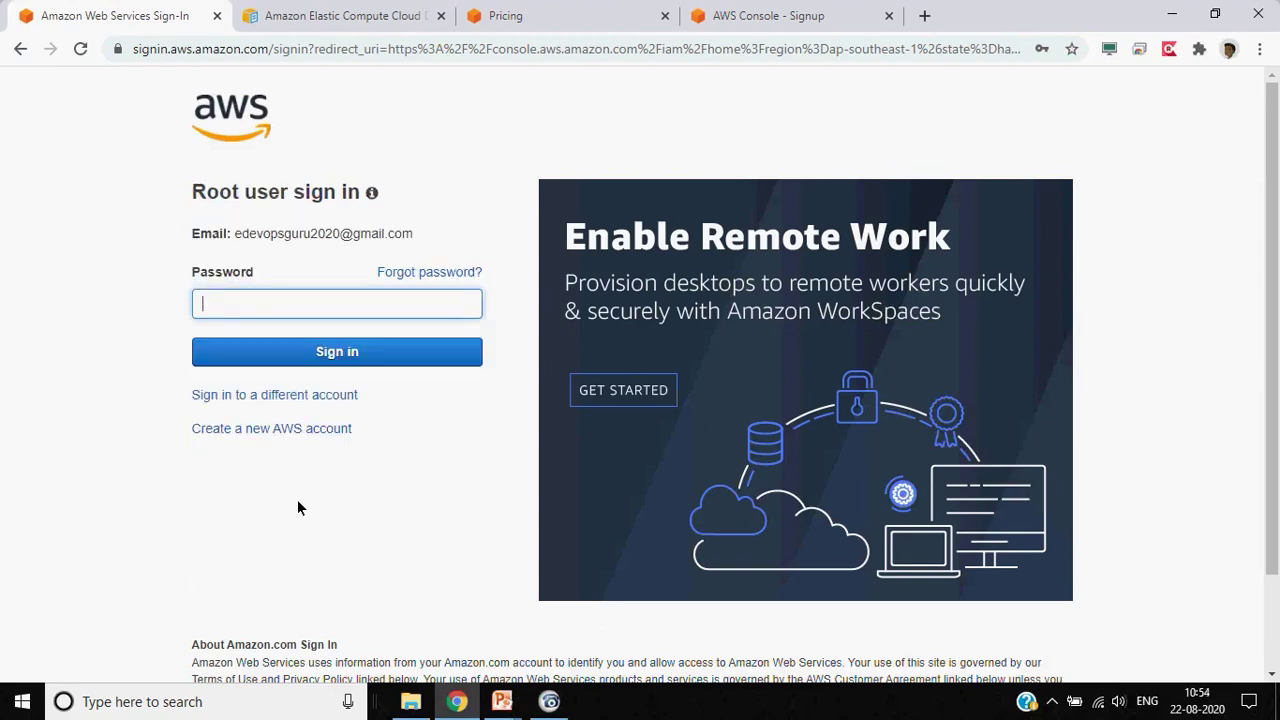
{"action": "left_click", "coordinate": [416, 316]}
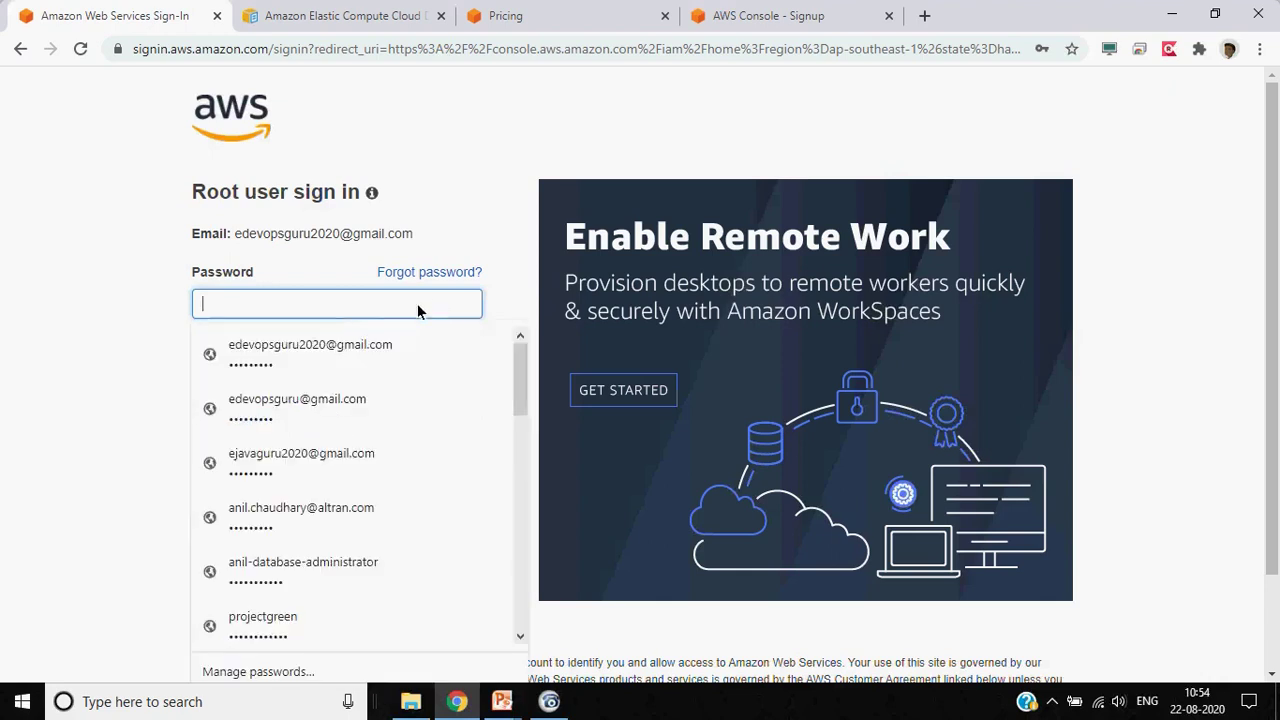
{"action": "left_click", "coordinate": [332, 340]}
{"action": "left_click", "coordinate": [311, 351]}
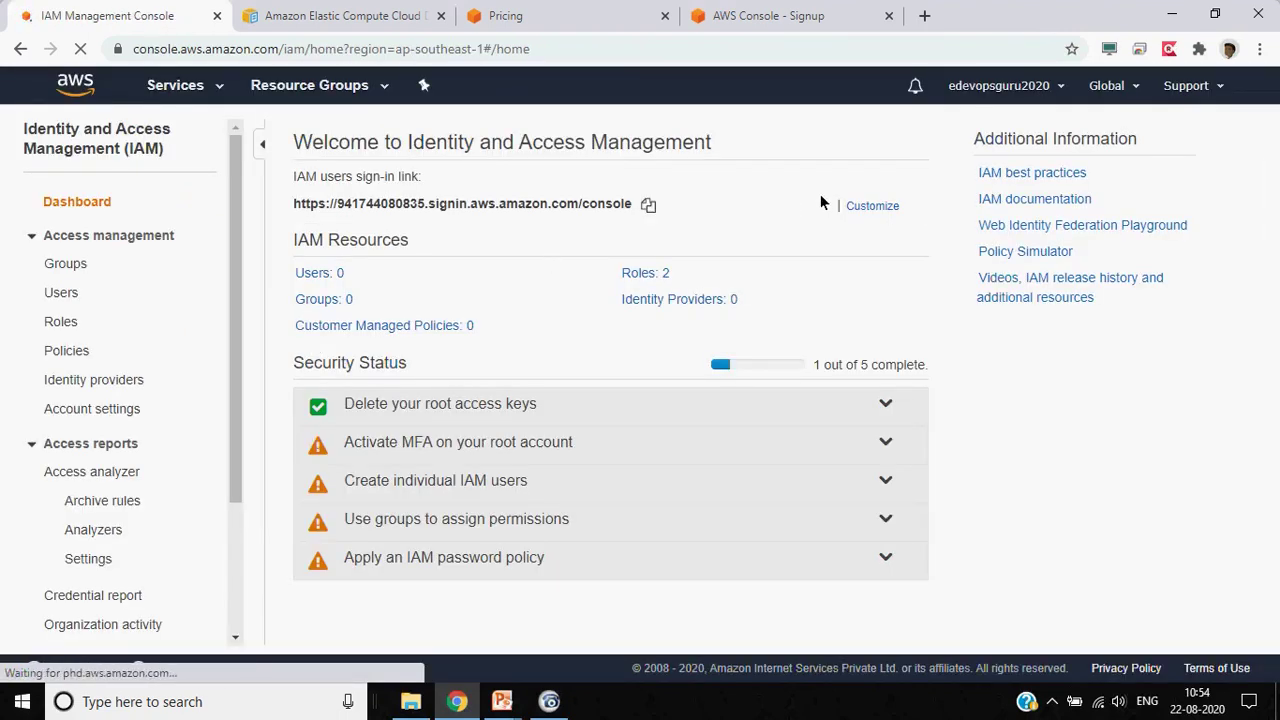
Create the account alias 'edevopsguru2020' for the IAM users sign-in link
{"action": "left_click", "coordinate": [872, 206]}
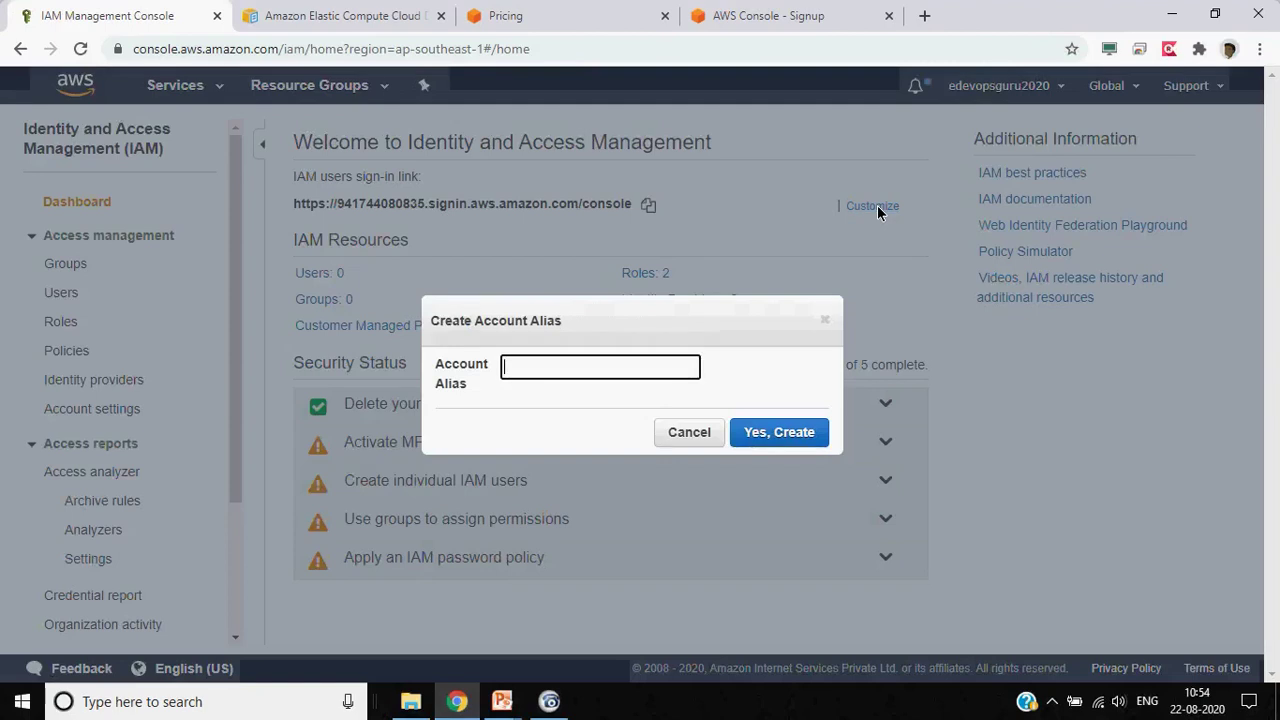
{"action": "type", "text": "ede"}
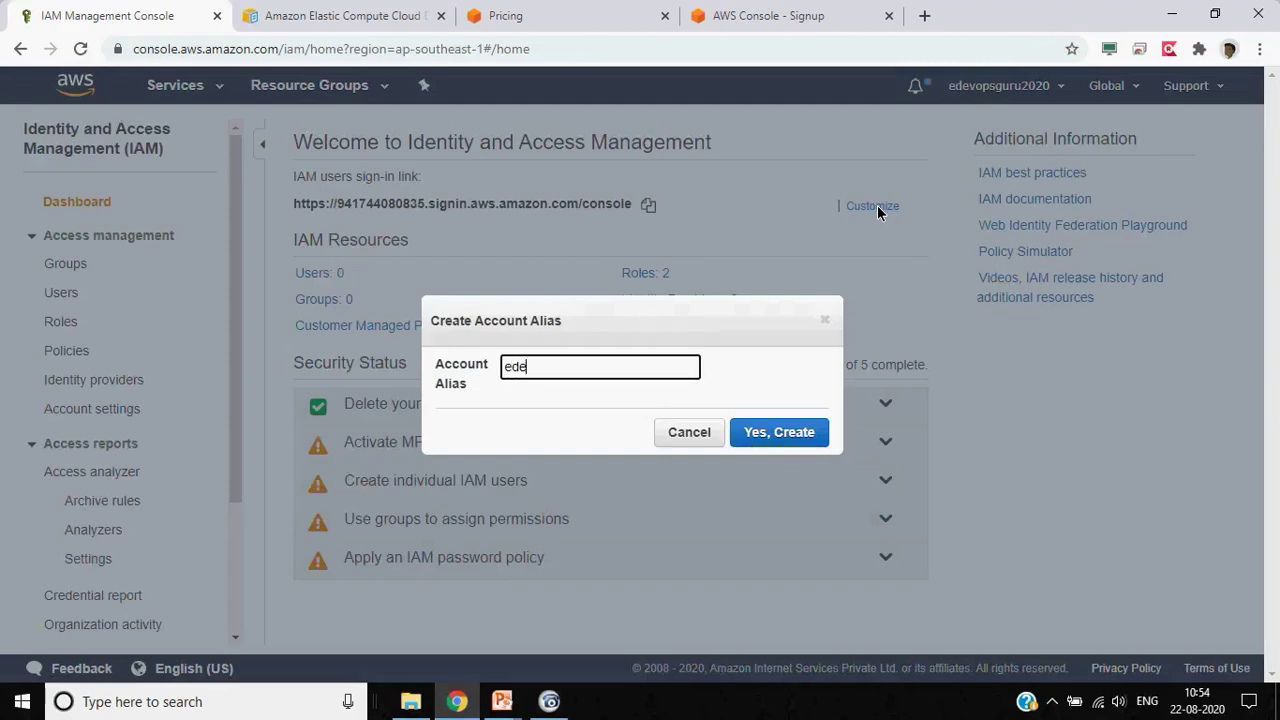
{"action": "type", "text": "vopsguru2020"}
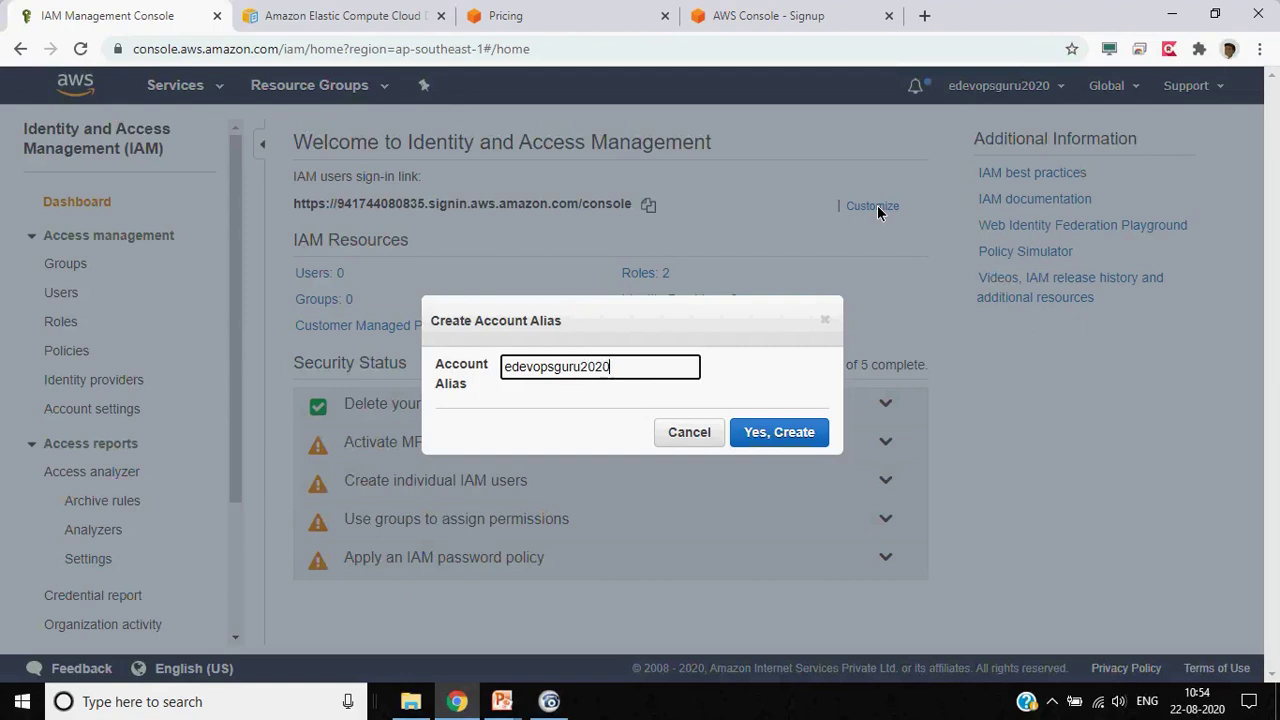
{"action": "left_click", "coordinate": [806, 433]}
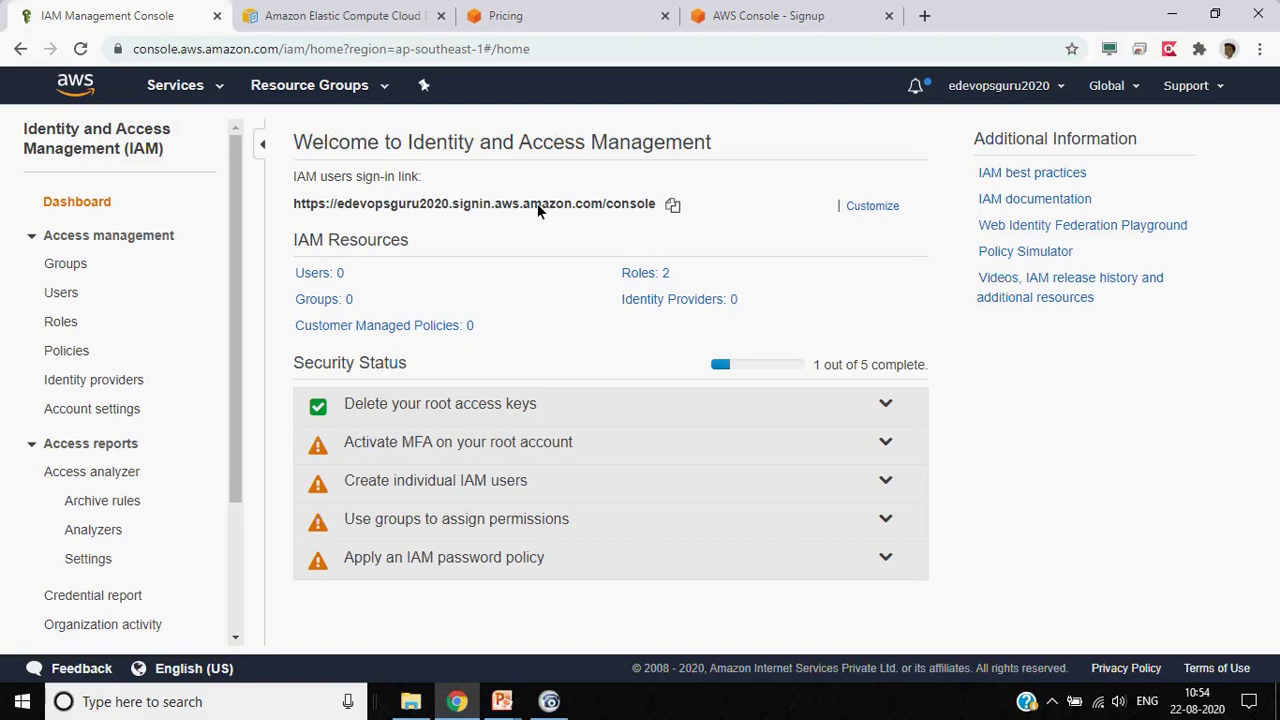
Advance the slide show to the Creating Group slide, then return to the IAM console
{"action": "key", "text": "alt+Tab"}
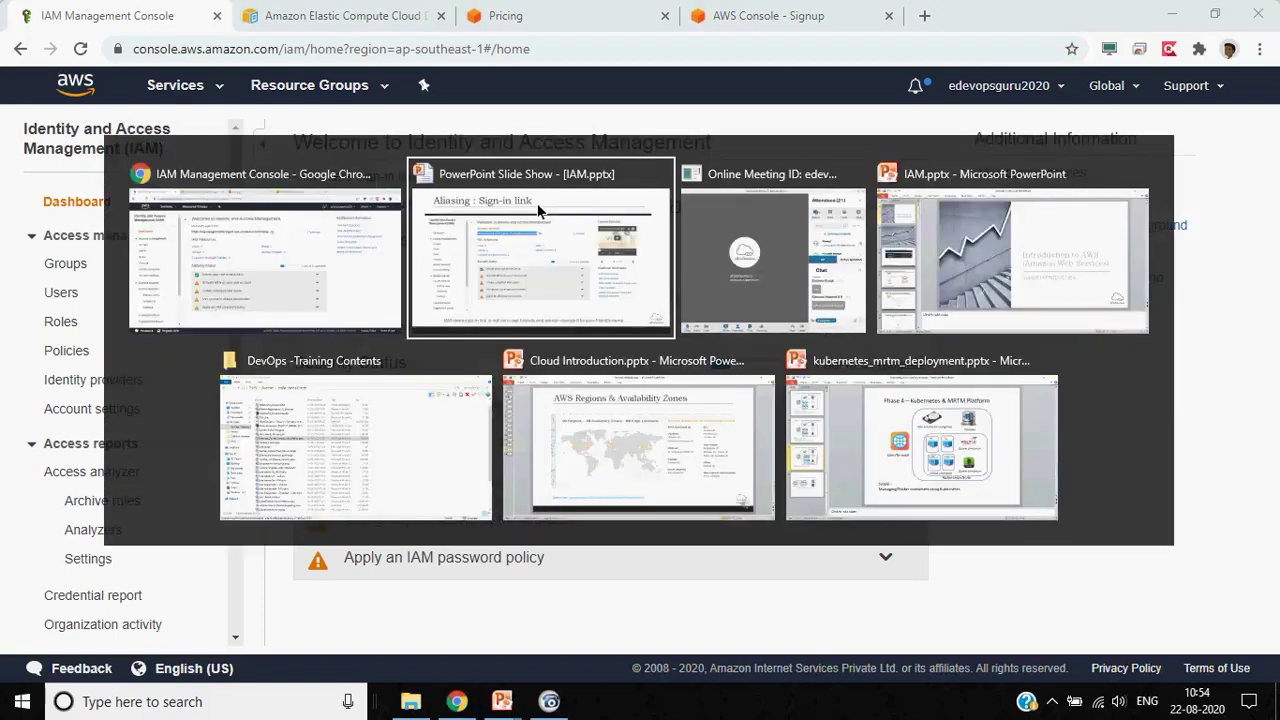
{"action": "left_click", "coordinate": [538, 210]}
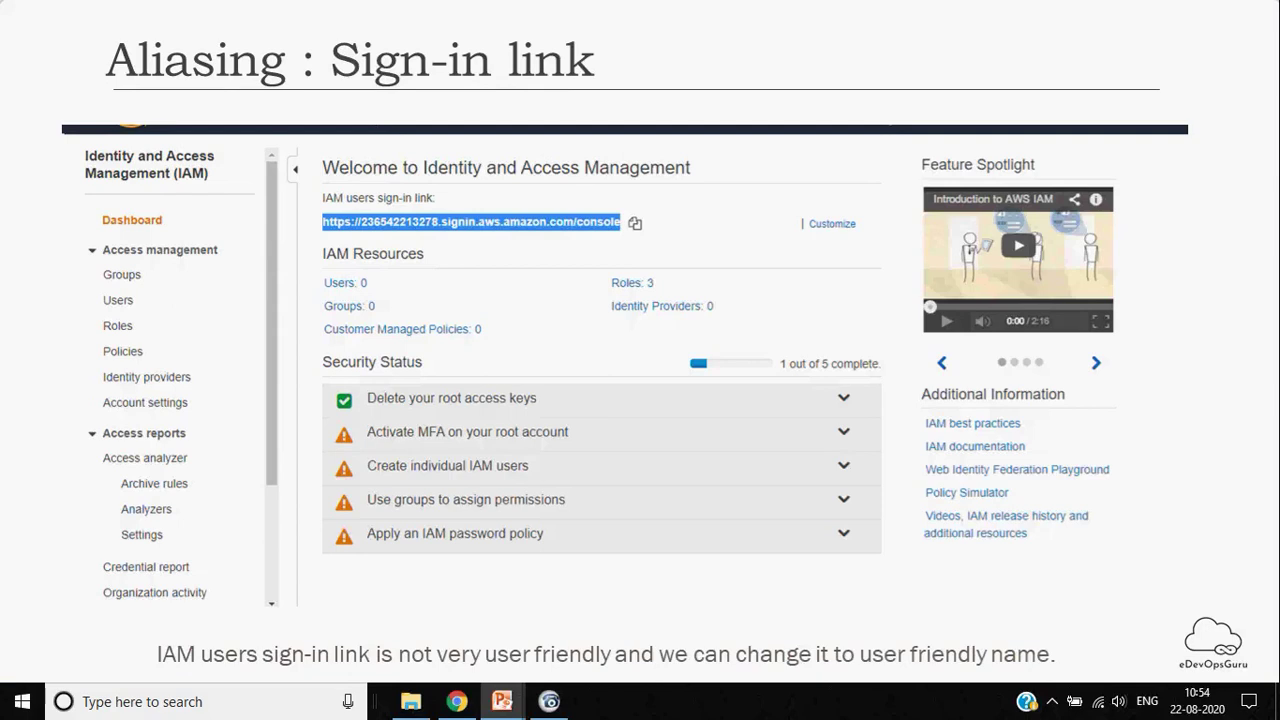
{"action": "key", "text": "Right"}
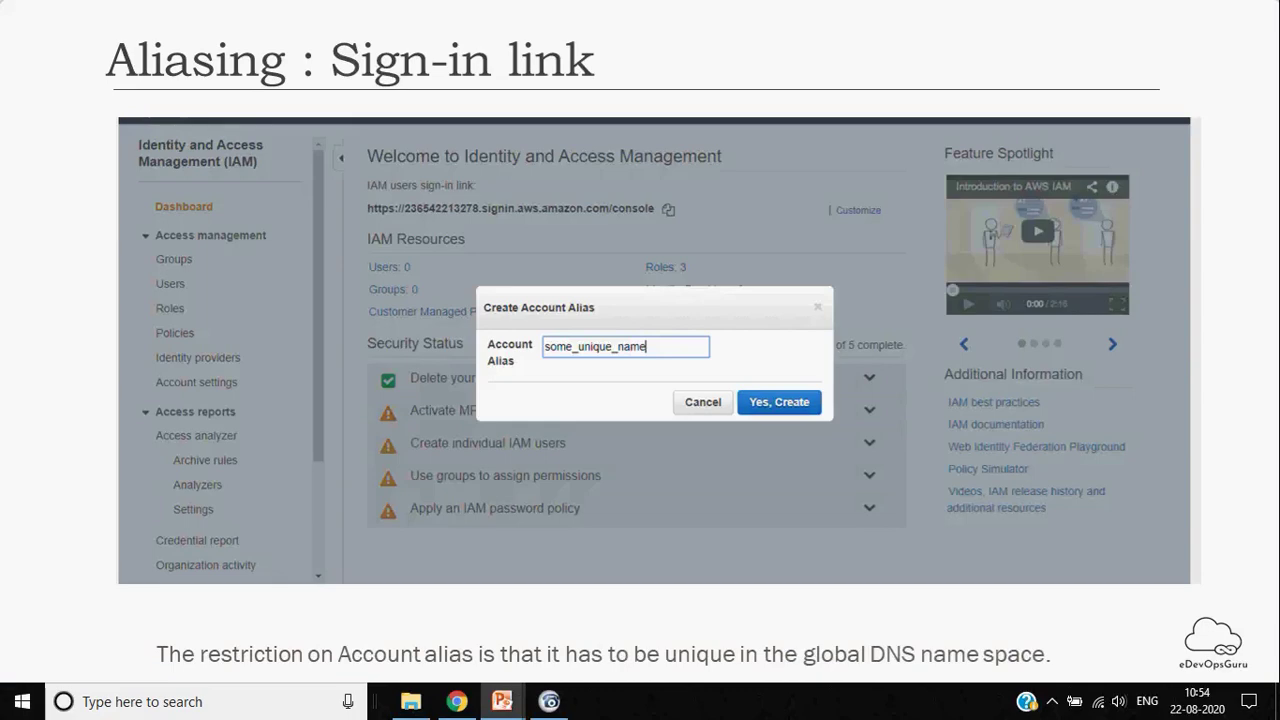
{"action": "key", "text": "Right"}
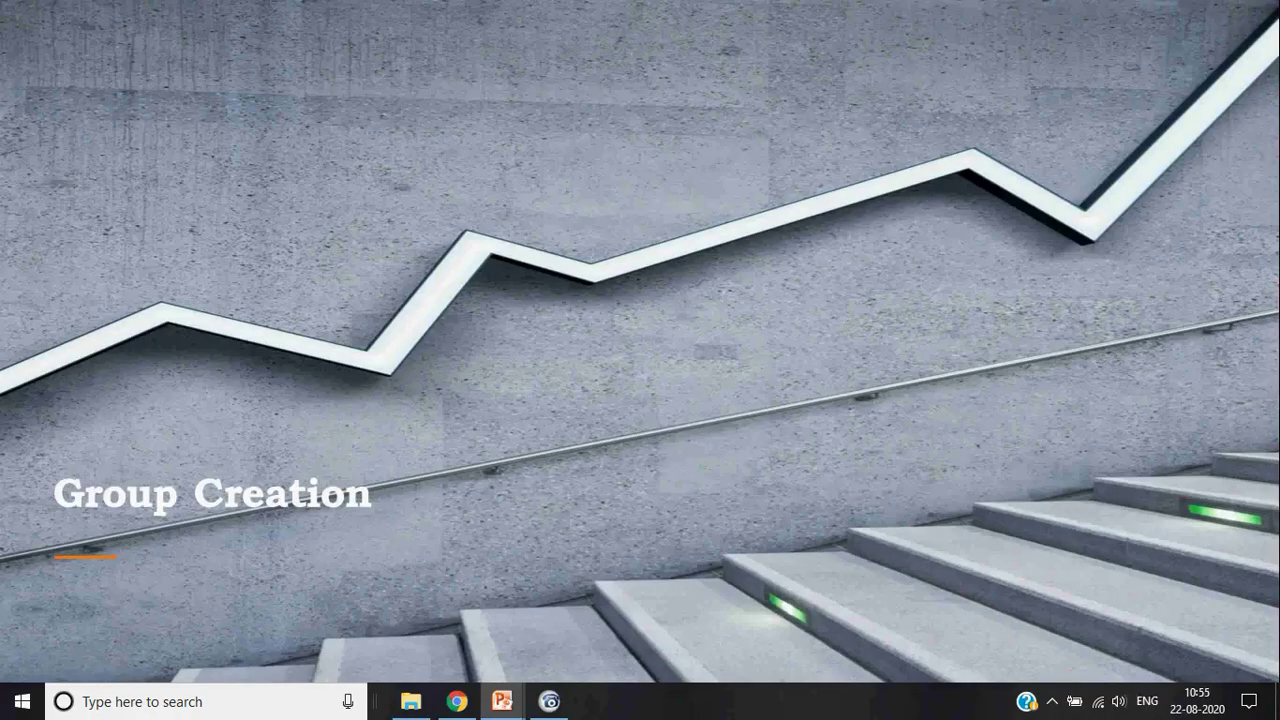
{"action": "key", "text": "Right"}
{"action": "key", "text": "alt+Tab"}
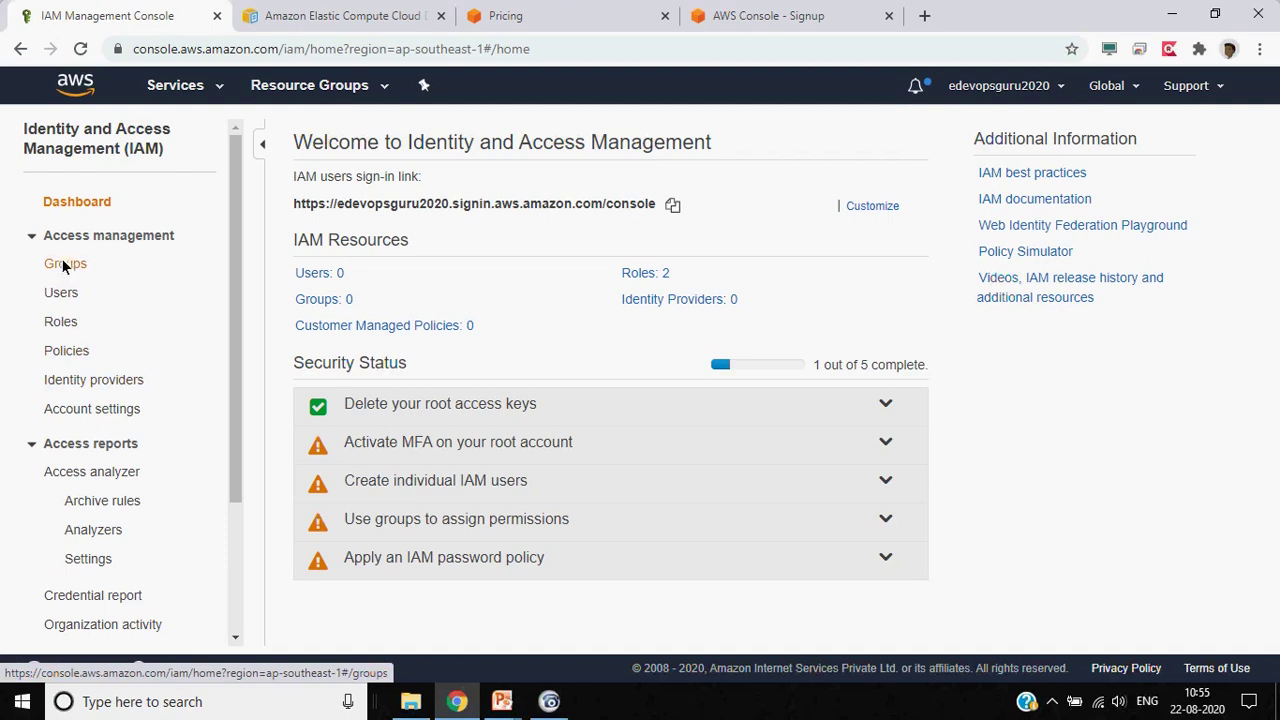
Start adding a new IAM user named databaseuser
{"action": "left_click", "coordinate": [61, 293]}
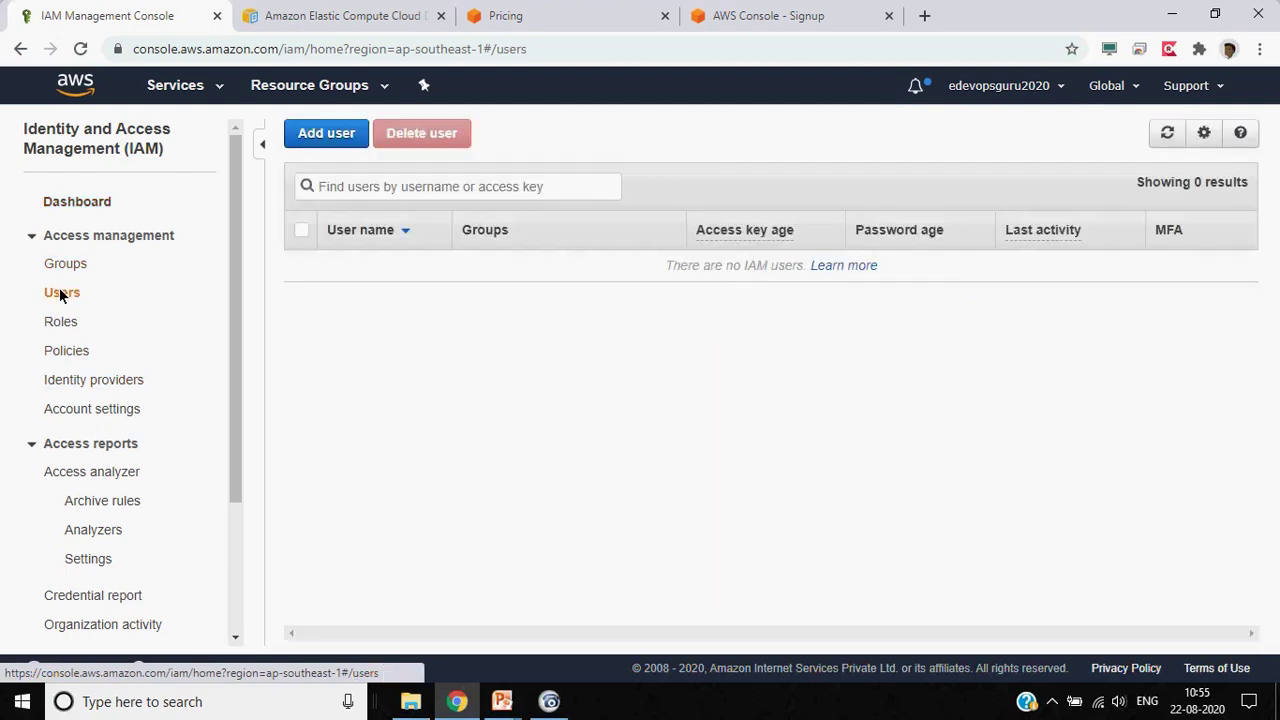
{"action": "left_click", "coordinate": [346, 142]}
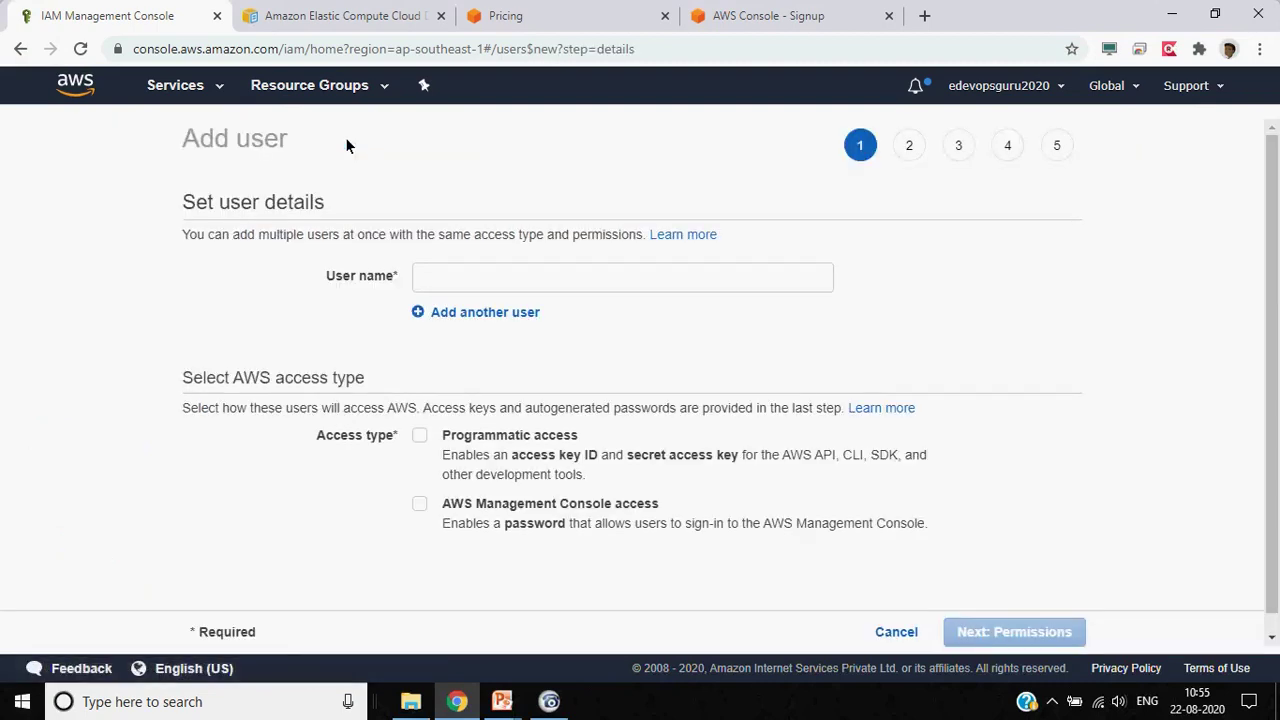
{"action": "left_click", "coordinate": [667, 288]}
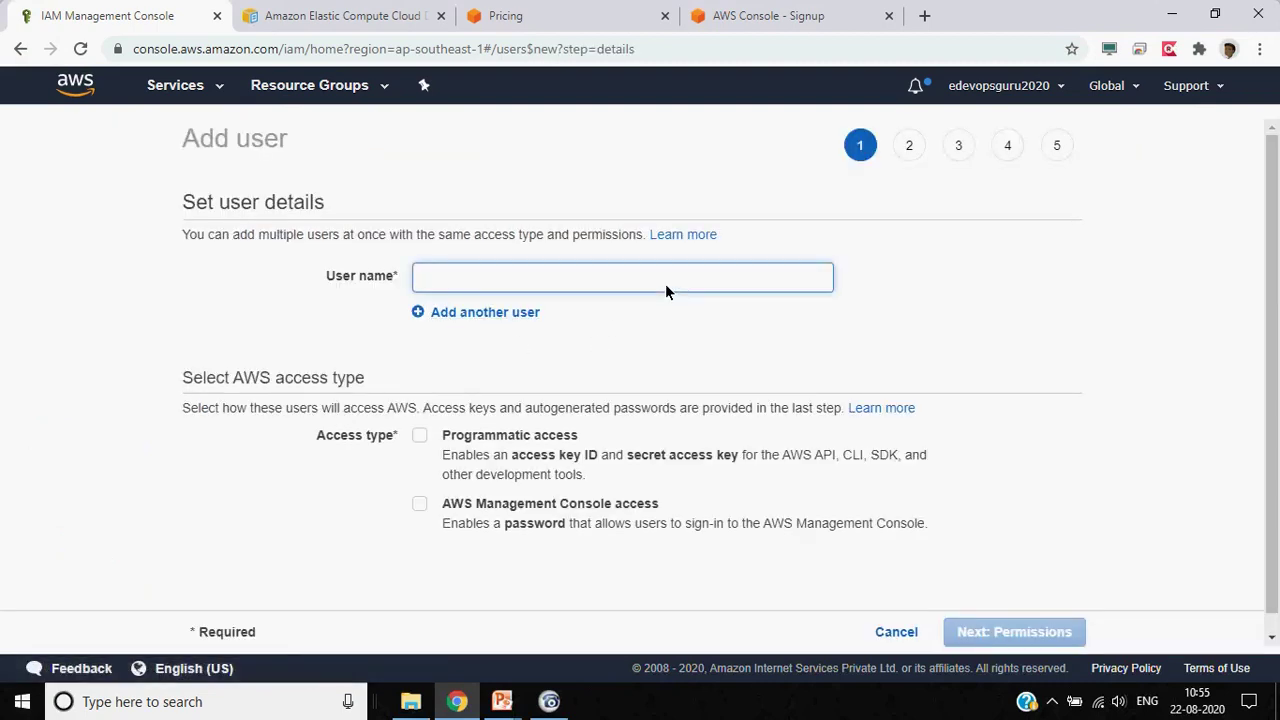
{"action": "type", "text": "datab"}
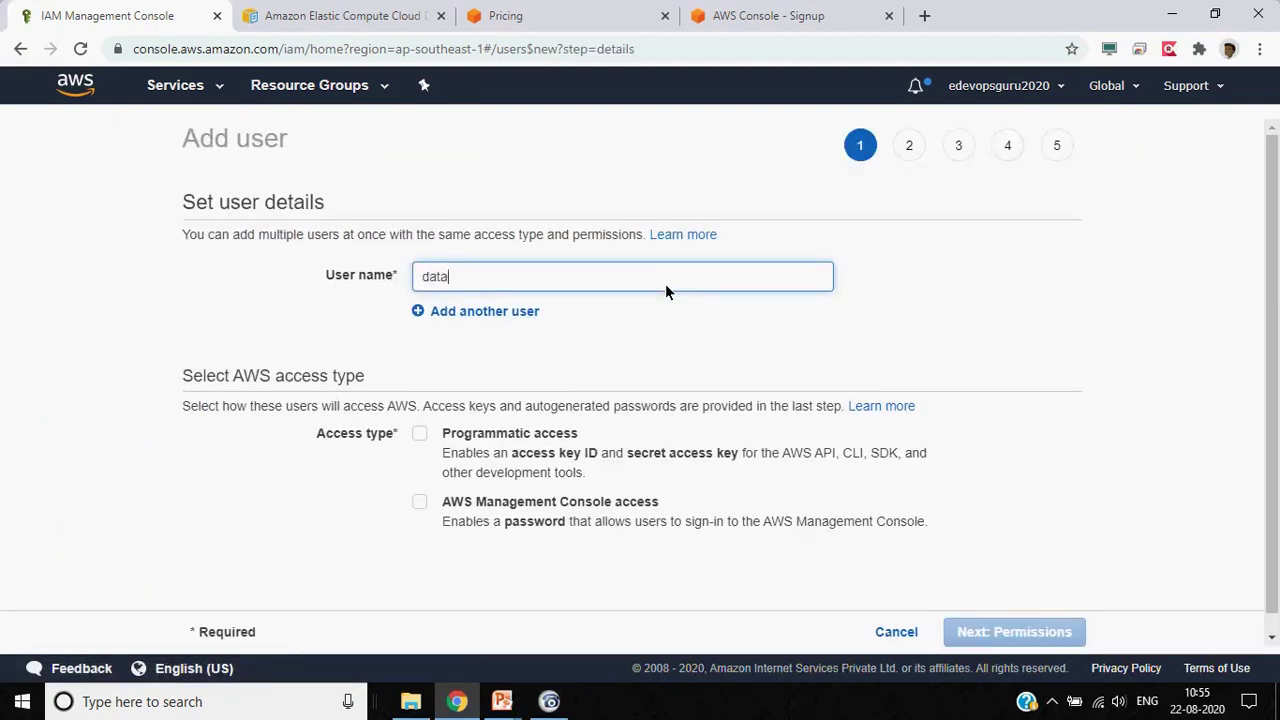
{"action": "key", "text": "BackSpace"}
{"action": "key", "text": "BackSpace"}
{"action": "key", "text": "BackSpace"}
{"action": "key", "text": "BackSpace"}
{"action": "key", "text": "BackSpace"}
{"action": "type", "text": "databaseuser"}
{"action": "scroll", "coordinate": [136, 445], "scroll_direction": "down", "scroll_amount": 1}
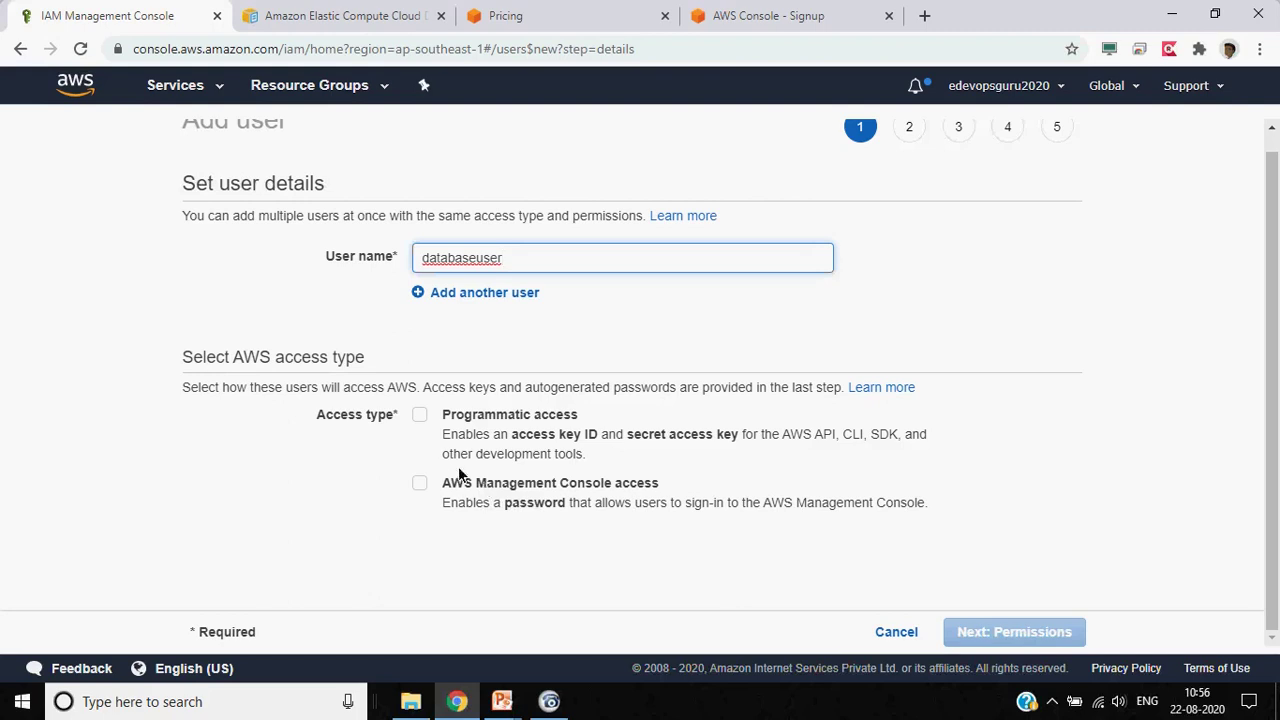
Enable both programmatic access and AWS Management Console access for databaseuser
{"action": "left_click", "coordinate": [420, 415]}
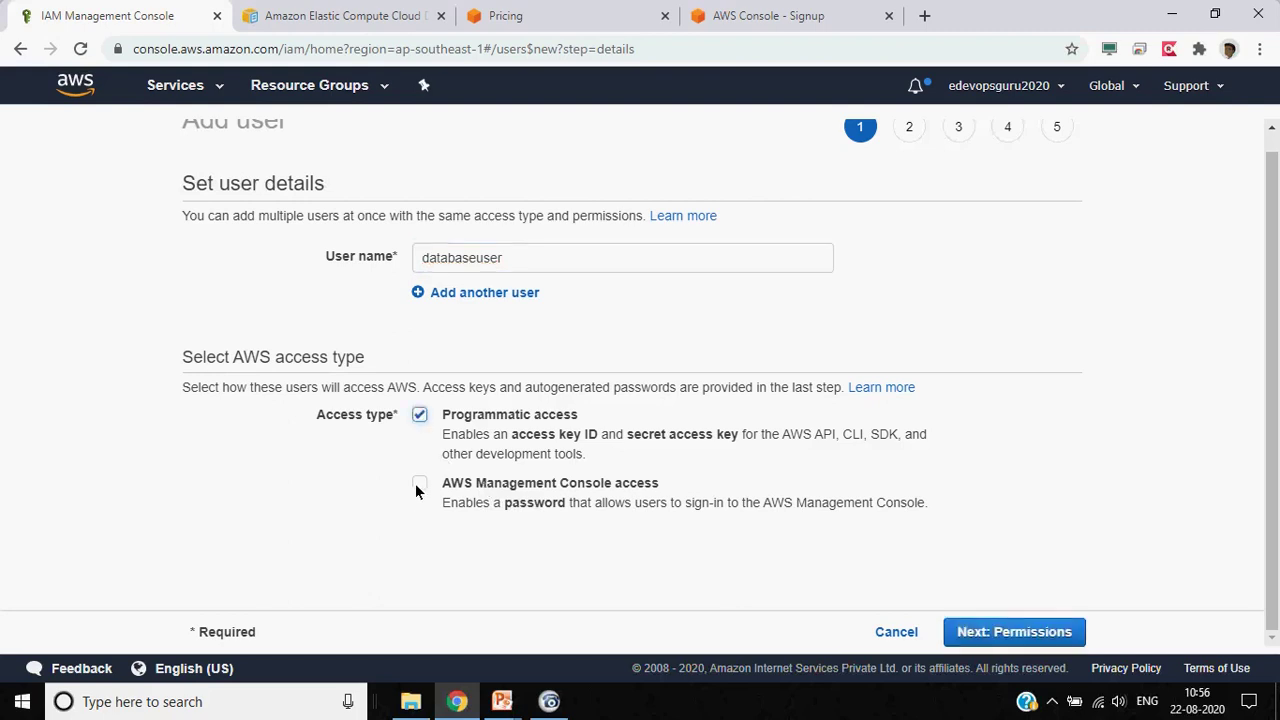
{"action": "left_click", "coordinate": [419, 483]}
{"action": "scroll", "coordinate": [264, 460], "scroll_direction": "down", "scroll_amount": 1}
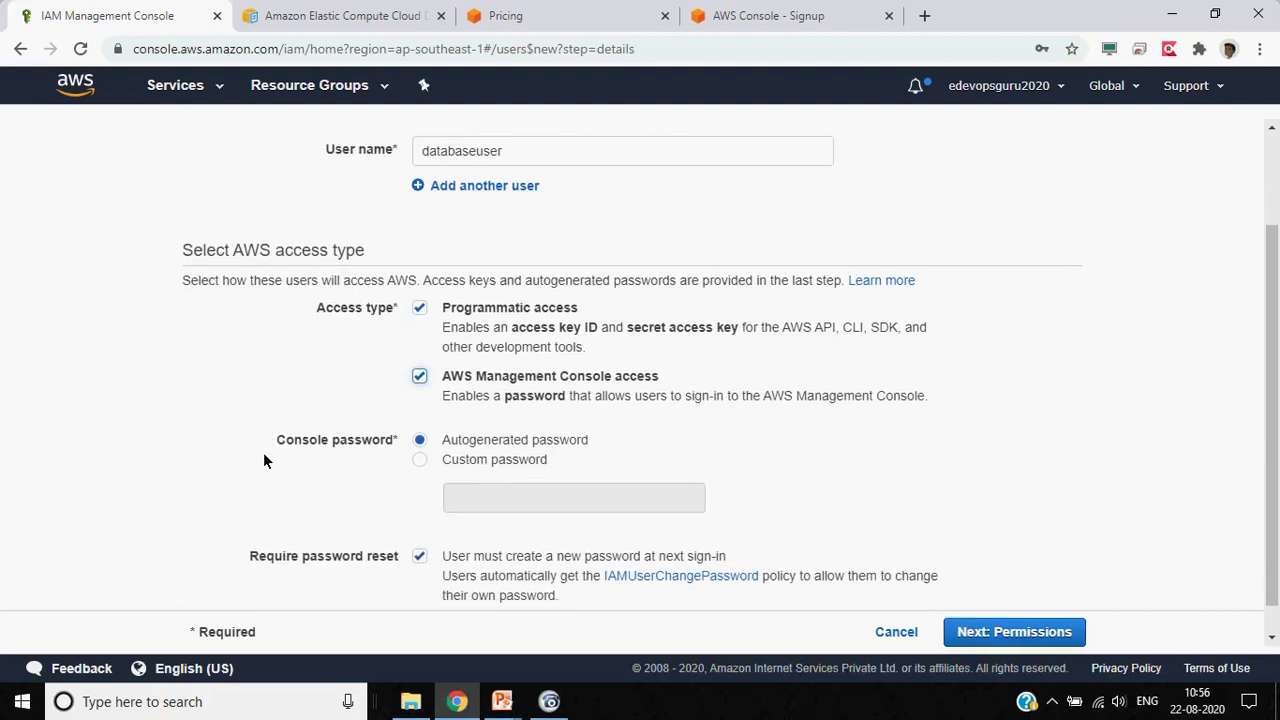
{"action": "scroll", "coordinate": [264, 460], "scroll_direction": "down", "scroll_amount": 1}
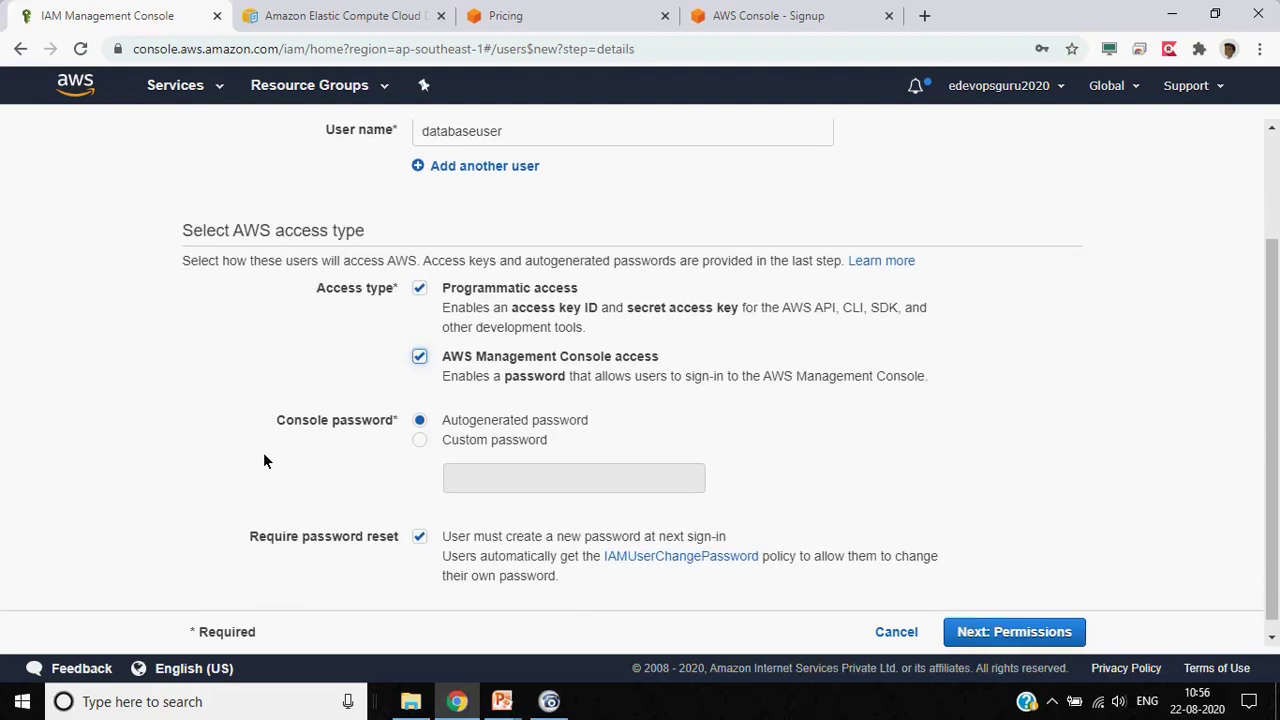
{"action": "left_click", "coordinate": [417, 358]}
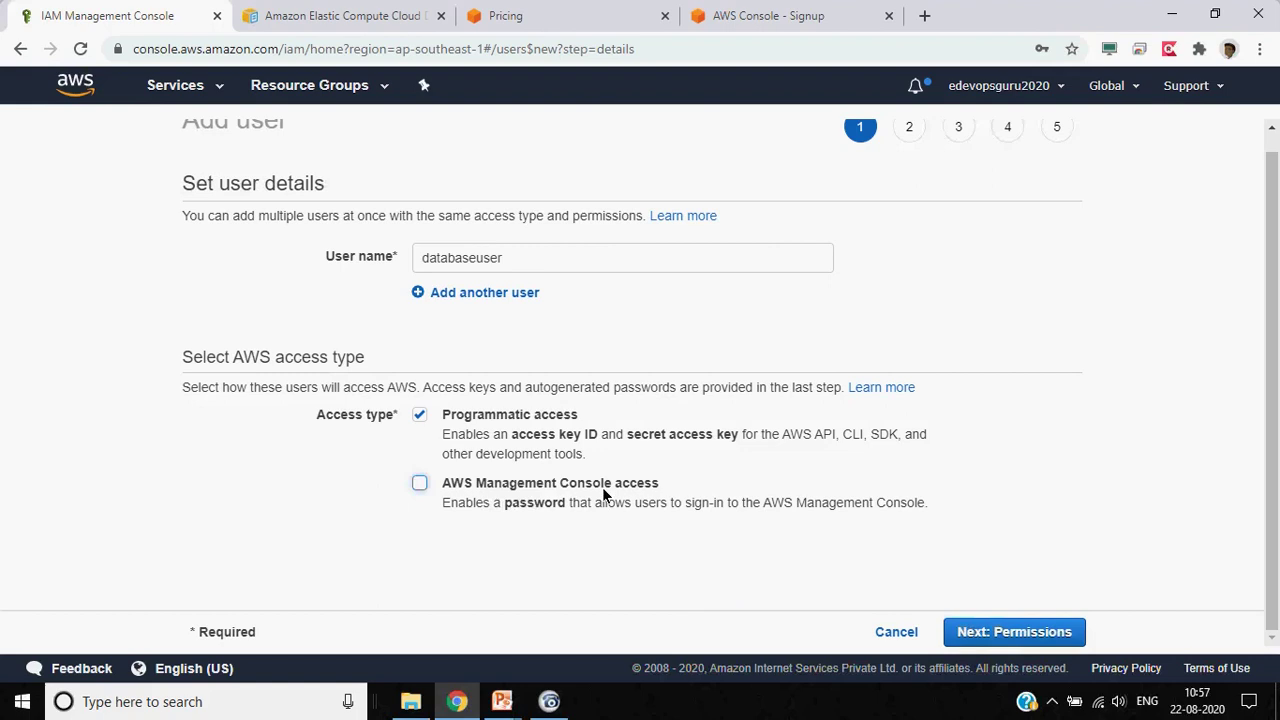
{"action": "left_click", "coordinate": [416, 485]}
{"action": "scroll", "coordinate": [279, 464], "scroll_direction": "down", "scroll_amount": 2}
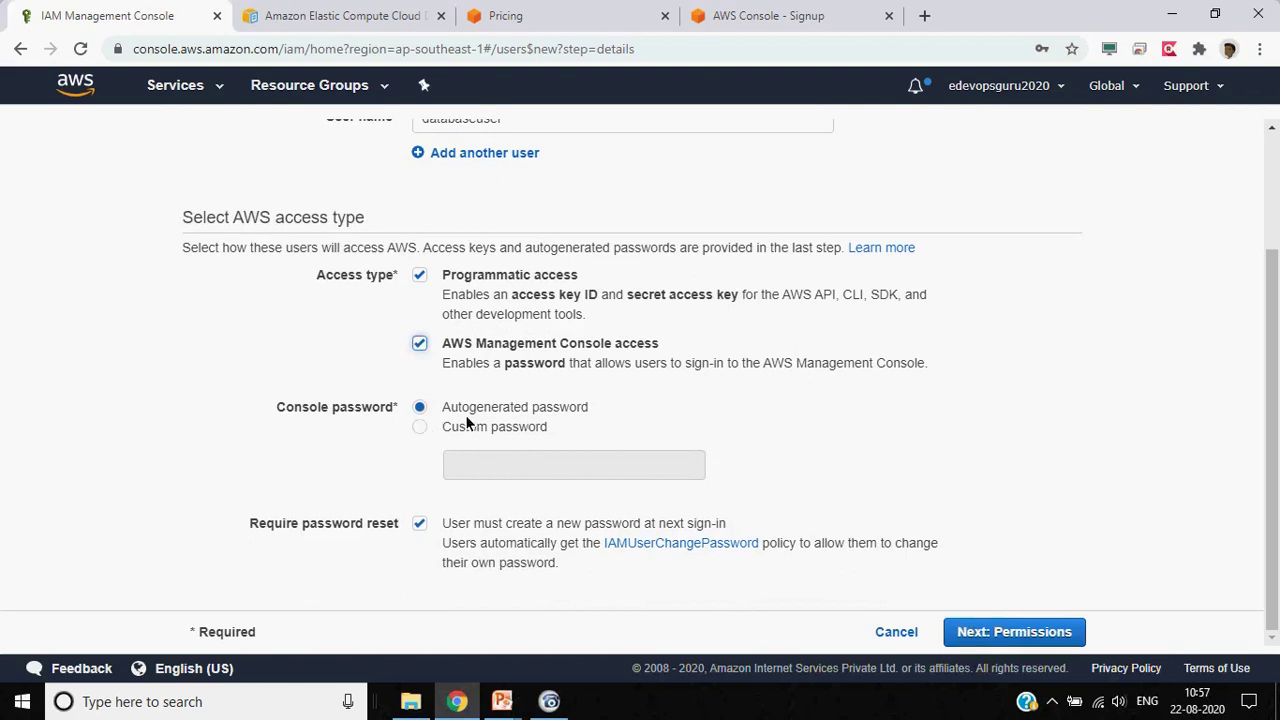
Choose a custom console password, enter it, and show it in plain text
{"action": "left_click", "coordinate": [422, 428]}
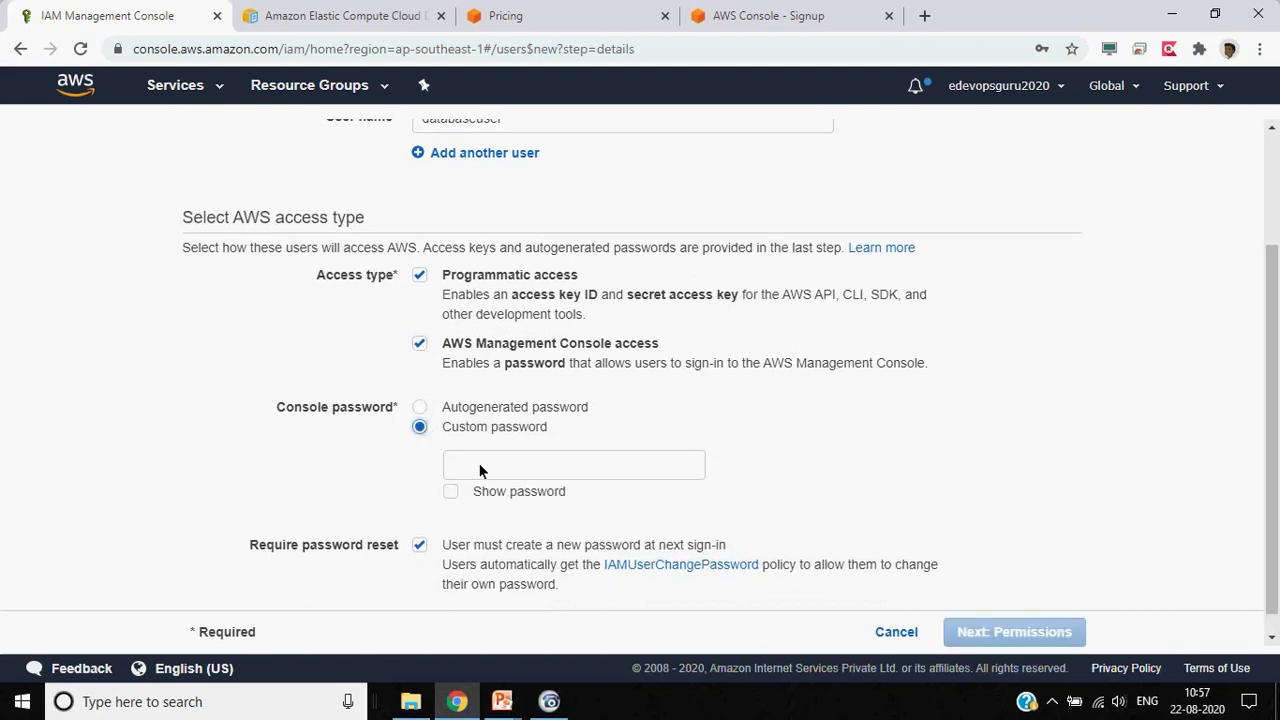
{"action": "left_click", "coordinate": [500, 470]}
{"action": "type", "text": "••"}
{"action": "key", "text": "BackSpace"}
{"action": "key", "text": "BackSpace"}
{"action": "key", "text": "BackSpace"}
{"action": "key", "text": "BackSpace"}
{"action": "key", "text": "BackSpace"}
{"action": "type", "text": "•••••"}
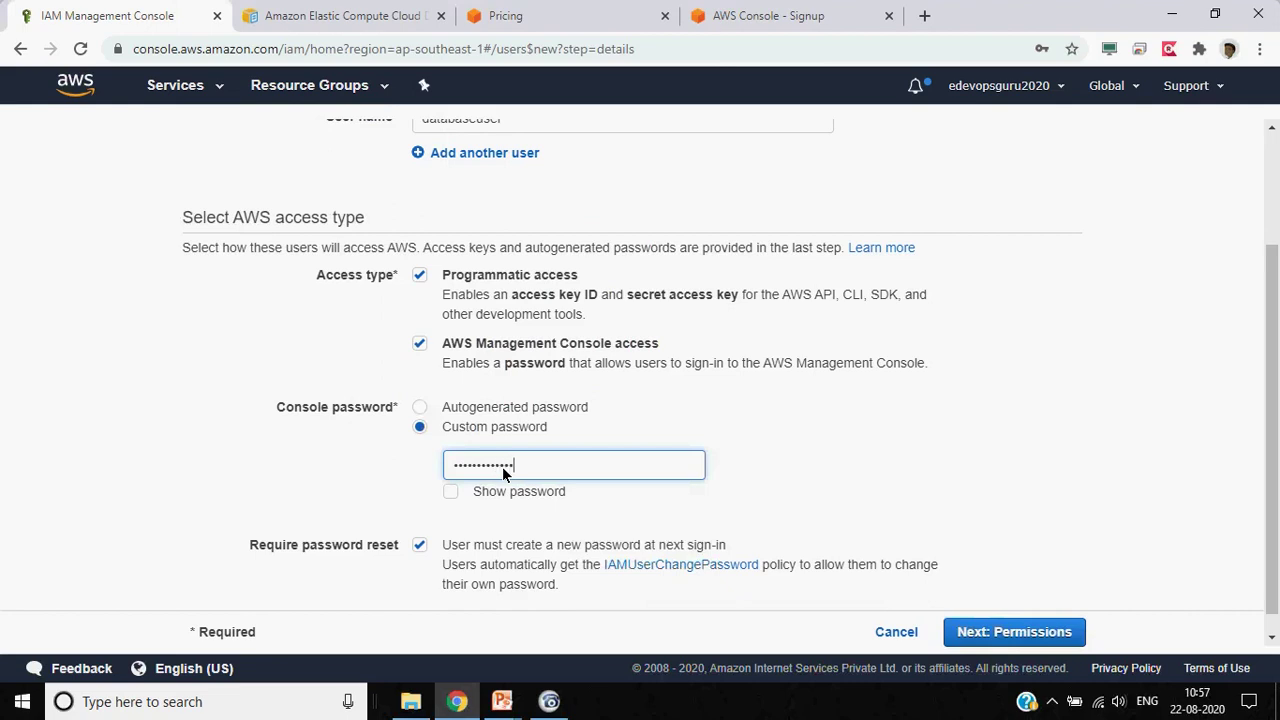
{"action": "left_click", "coordinate": [451, 490]}
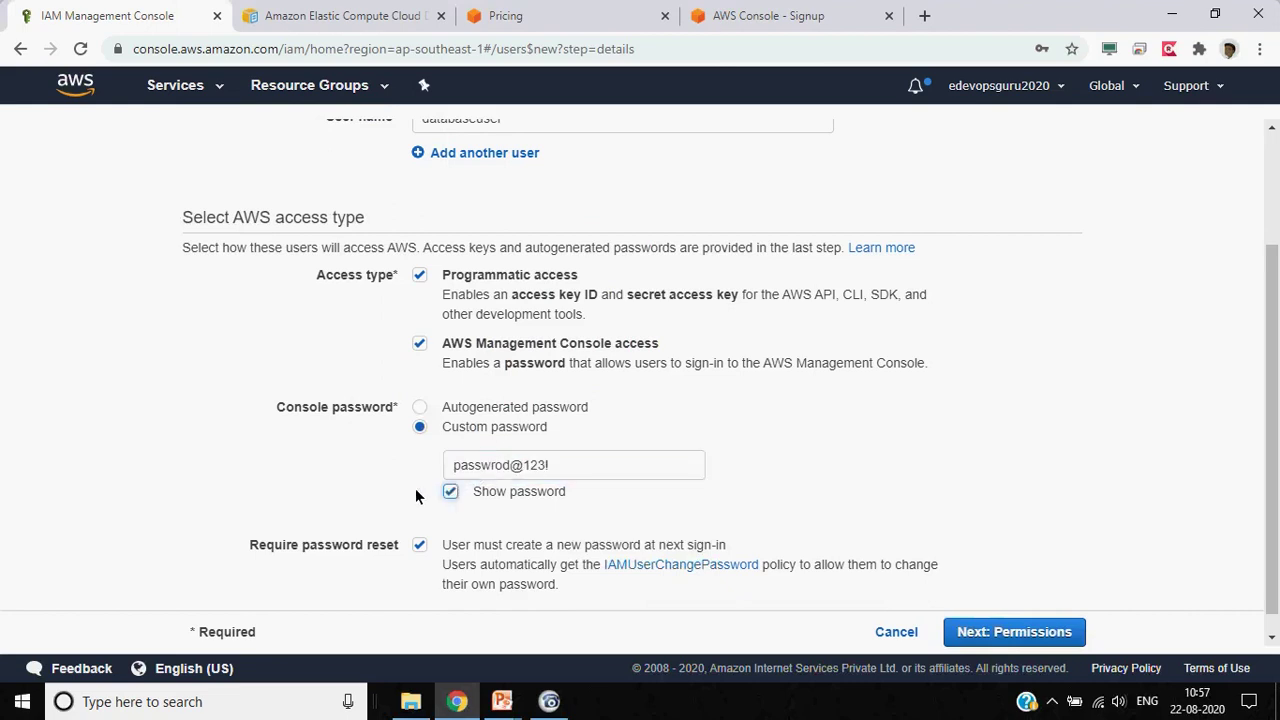
{"action": "scroll", "coordinate": [415, 488], "scroll_direction": "down", "scroll_amount": 1}
Fix a typo in the custom password and proceed to the Set permissions step
{"action": "left_click", "coordinate": [491, 445]}
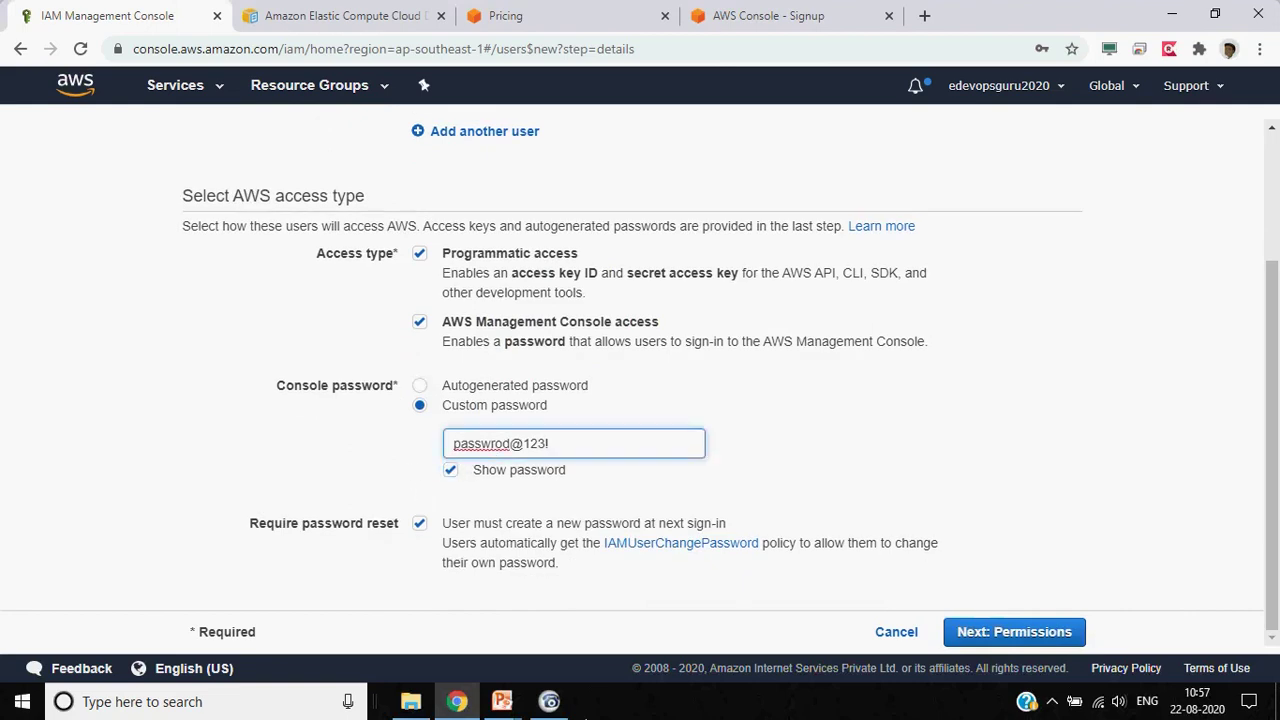
{"action": "type", "text": "o"}
{"action": "key", "text": "Right"}
{"action": "key", "text": "Delete"}
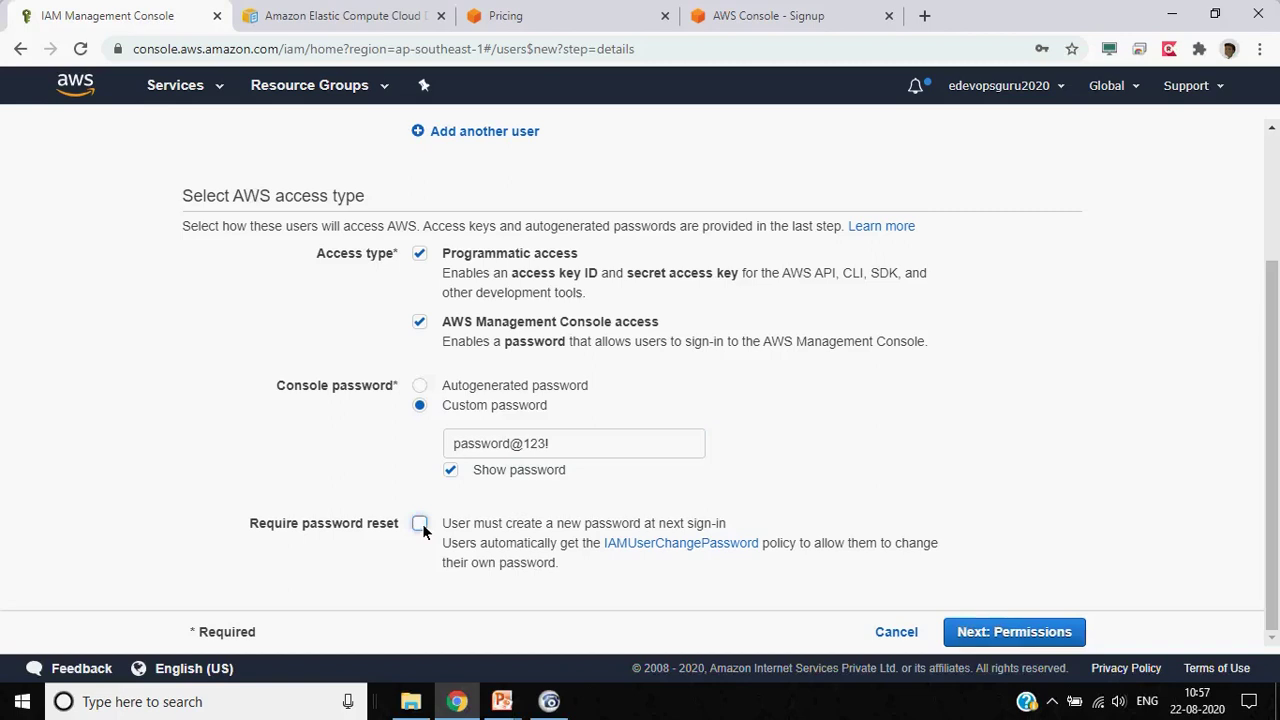
{"action": "left_click", "coordinate": [1014, 631]}
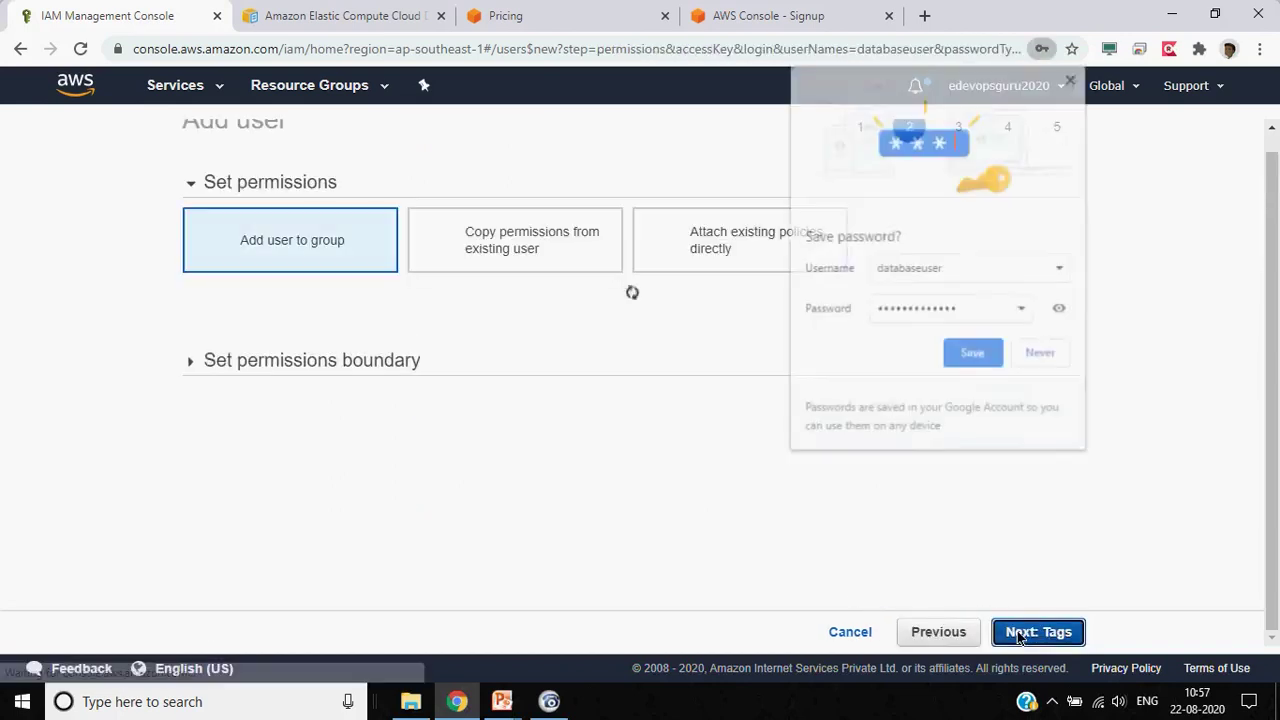
Dismiss the save-password prompt, review the permission options, and choose Attach existing policies directly
{"action": "left_click", "coordinate": [1072, 76]}
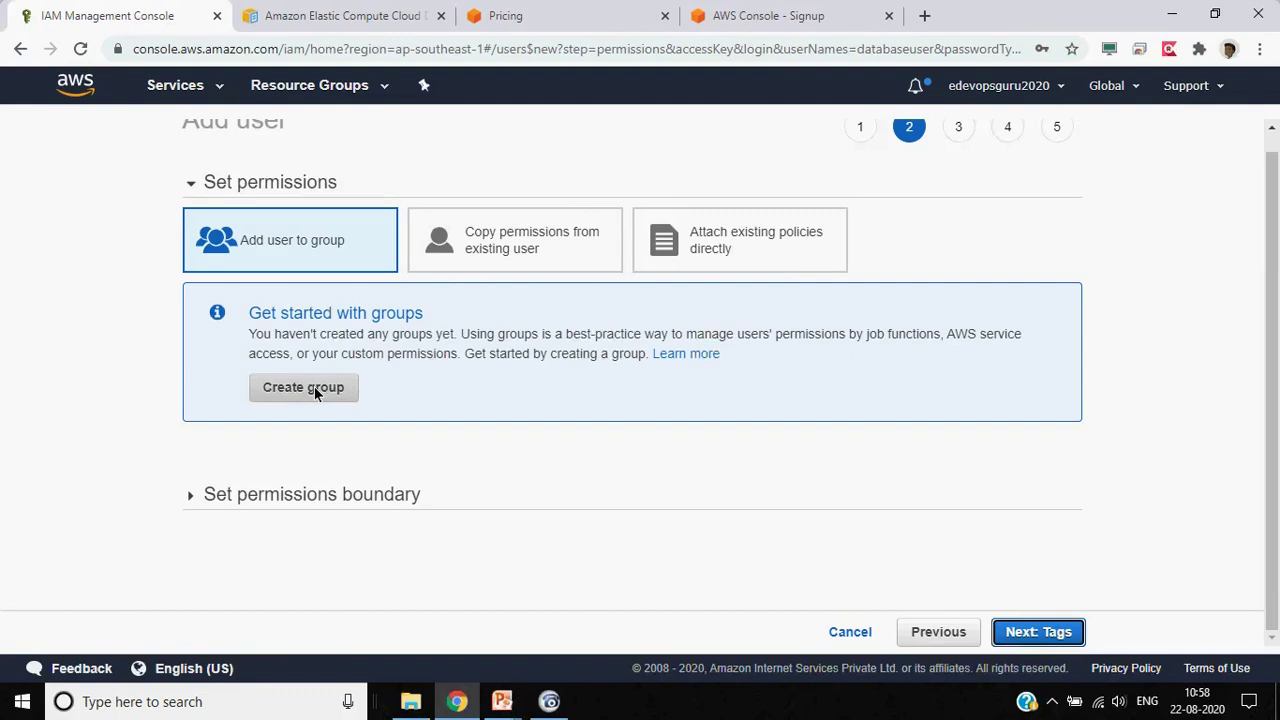
{"action": "left_click", "coordinate": [508, 259]}
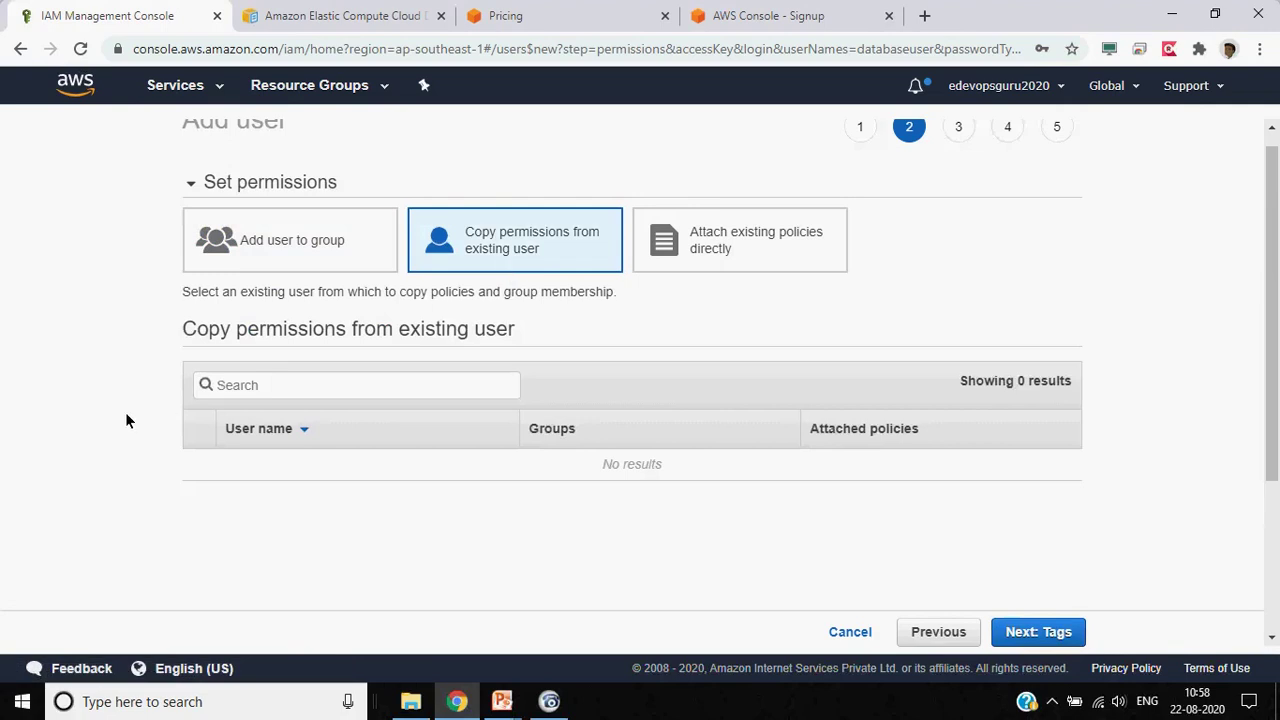
{"action": "scroll", "coordinate": [125, 412], "scroll_direction": "down", "scroll_amount": 1}
{"action": "scroll", "coordinate": [125, 412], "scroll_direction": "up", "scroll_amount": 1}
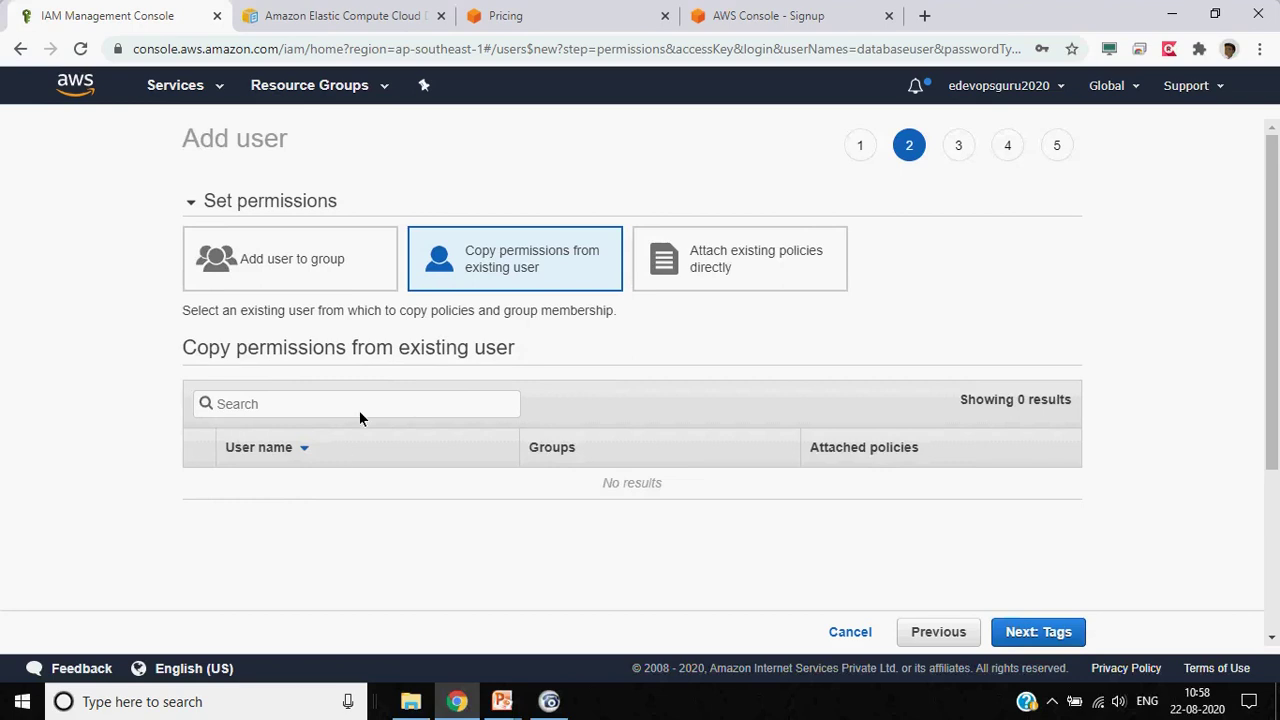
{"action": "left_click", "coordinate": [347, 265]}
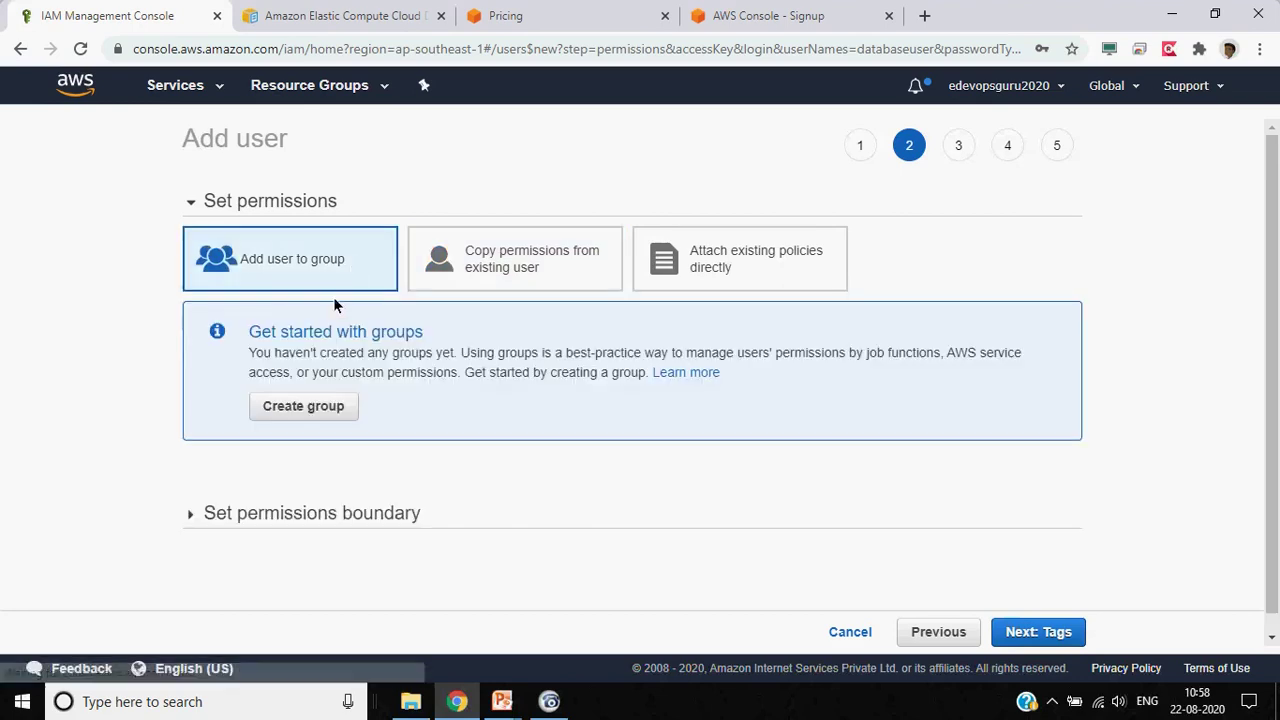
{"action": "left_click", "coordinate": [307, 517]}
{"action": "scroll", "coordinate": [49, 449], "scroll_direction": "down", "scroll_amount": 1}
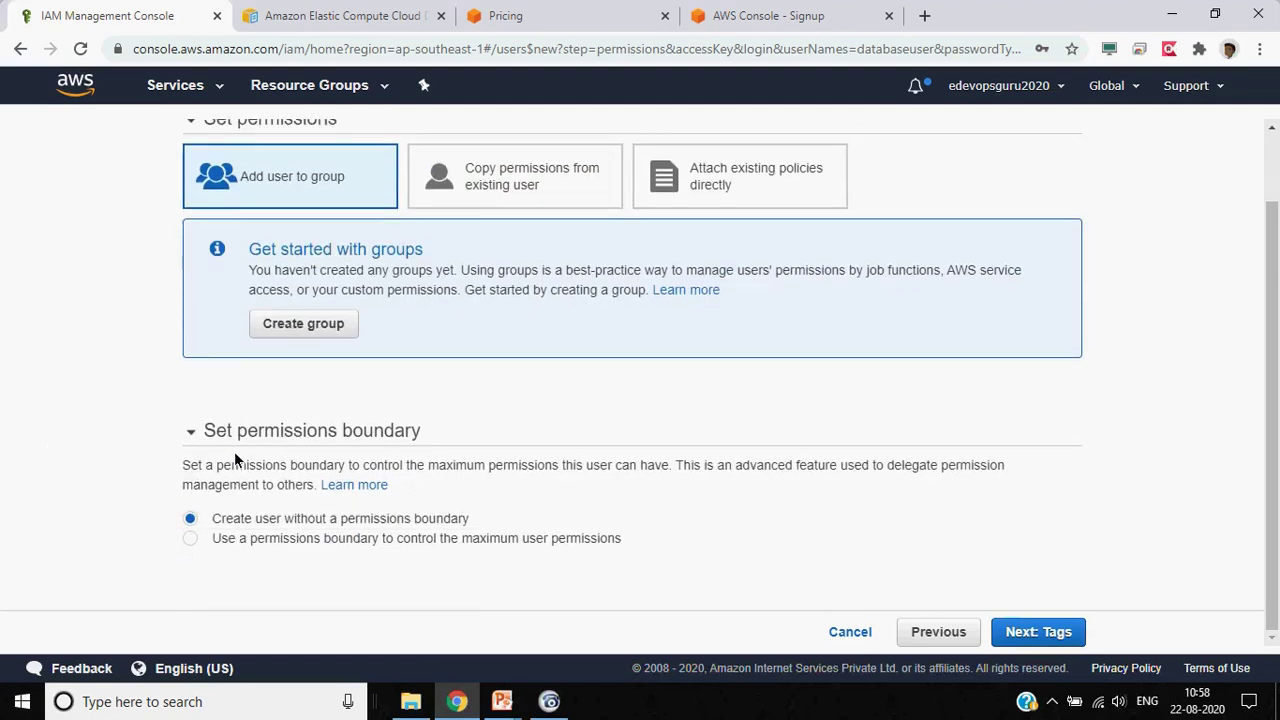
{"action": "scroll", "coordinate": [234, 451], "scroll_direction": "up", "scroll_amount": 1}
{"action": "left_click", "coordinate": [537, 250]}
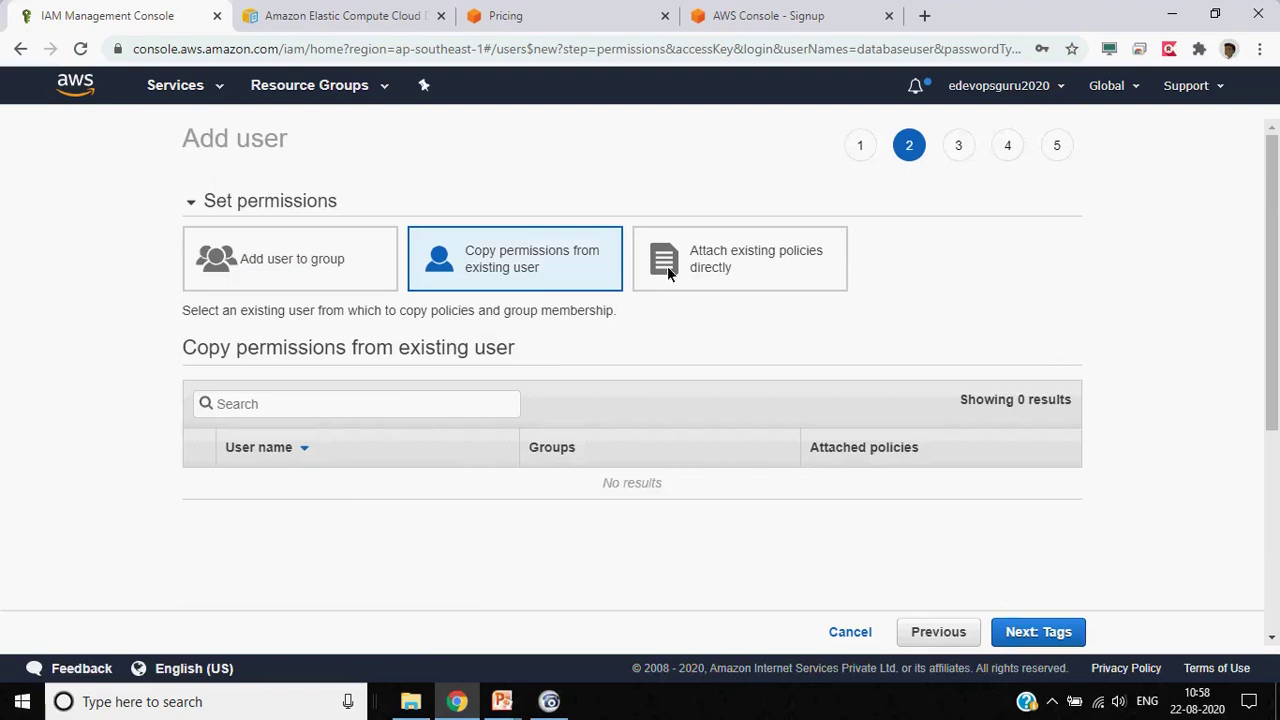
{"action": "left_click", "coordinate": [697, 256]}
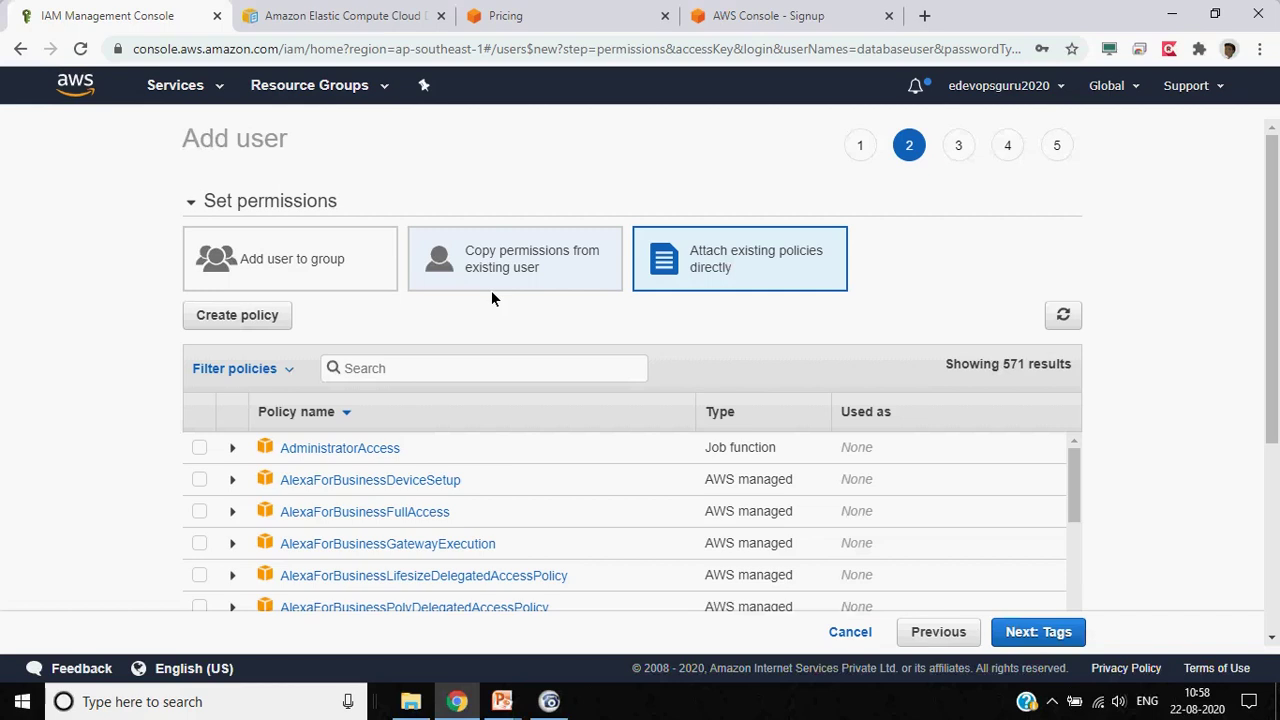
Switch to attaching existing policies directly and search the policy list for 'data'
{"action": "left_click", "coordinate": [525, 268]}
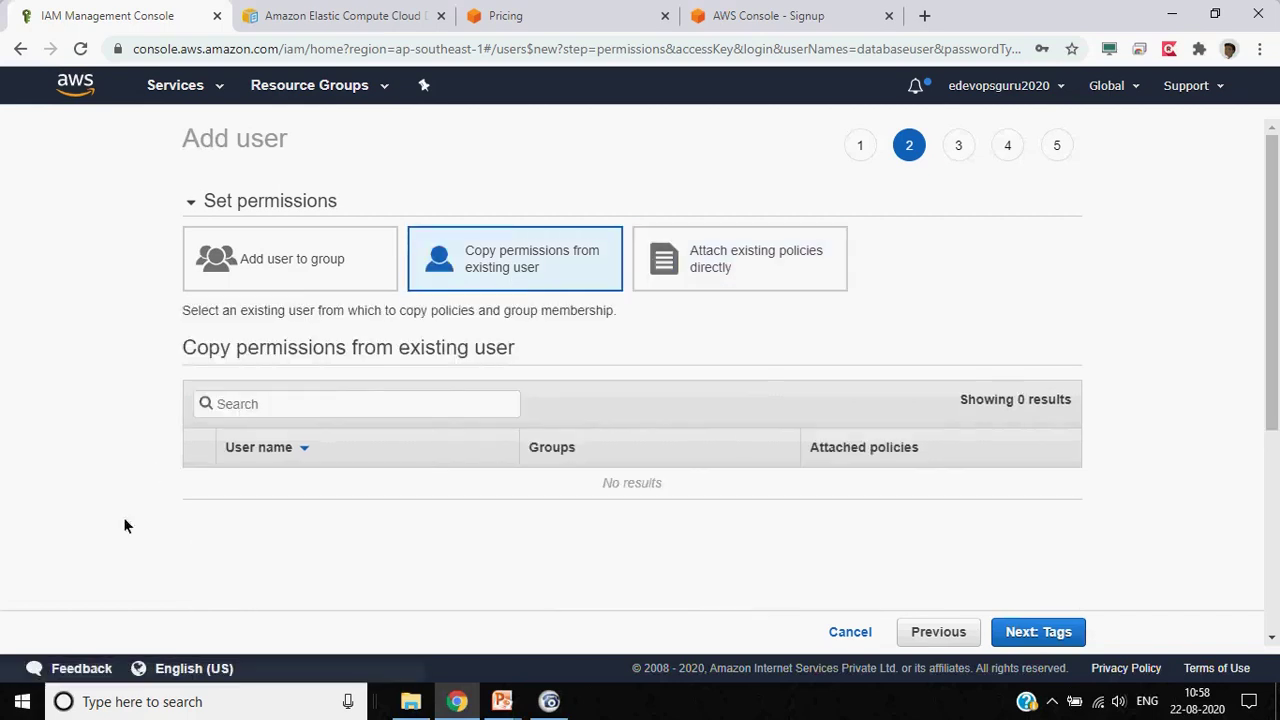
{"action": "left_click", "coordinate": [759, 269]}
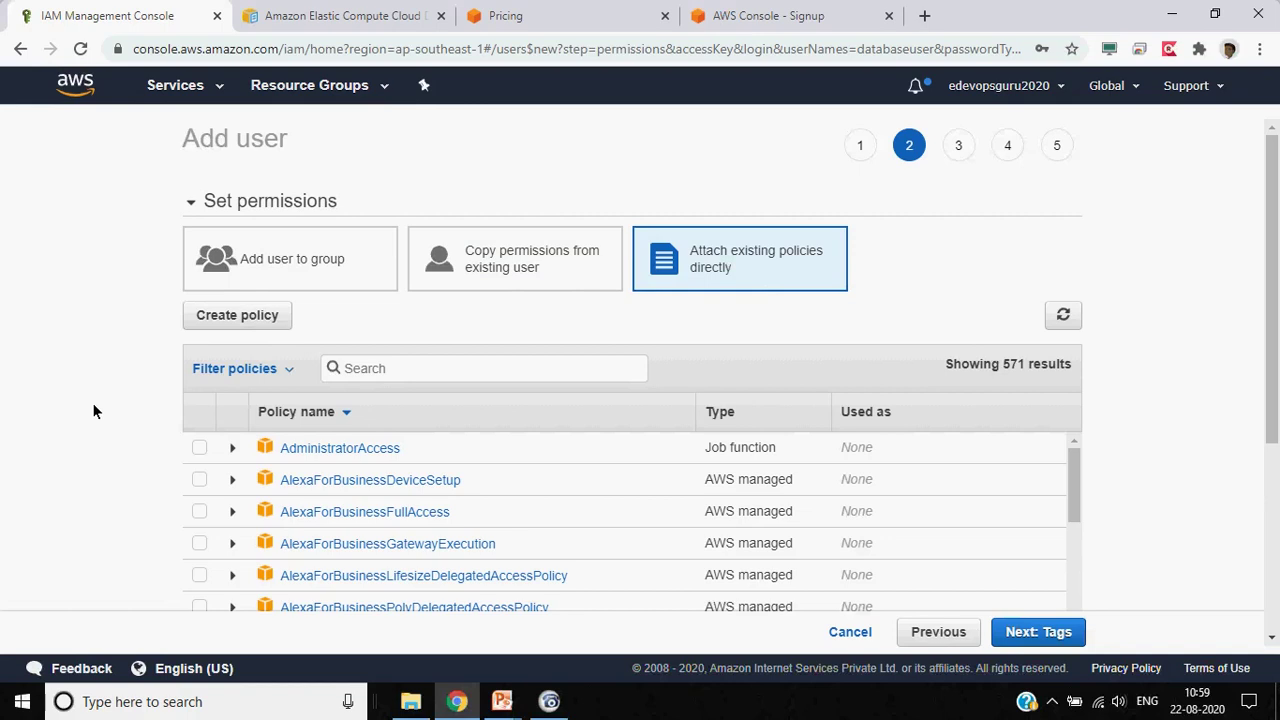
{"action": "scroll", "coordinate": [93, 405], "scroll_direction": "down", "scroll_amount": 1}
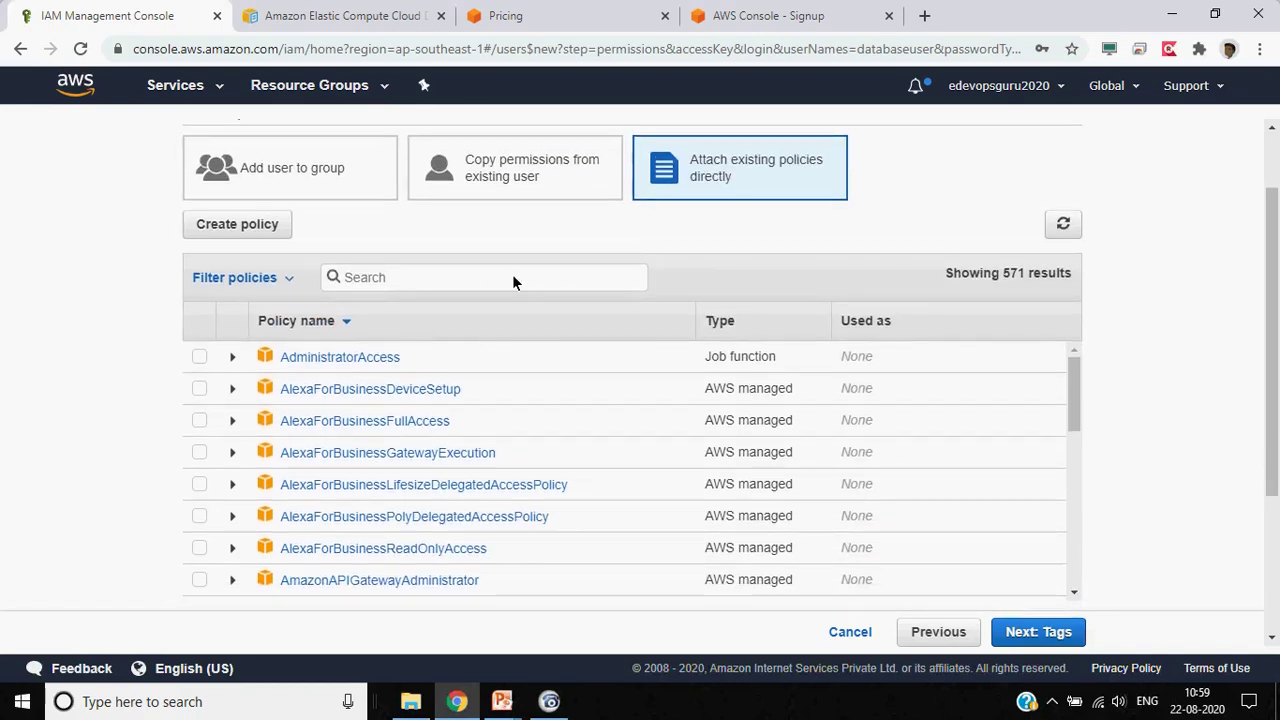
{"action": "type", "text": "data"}
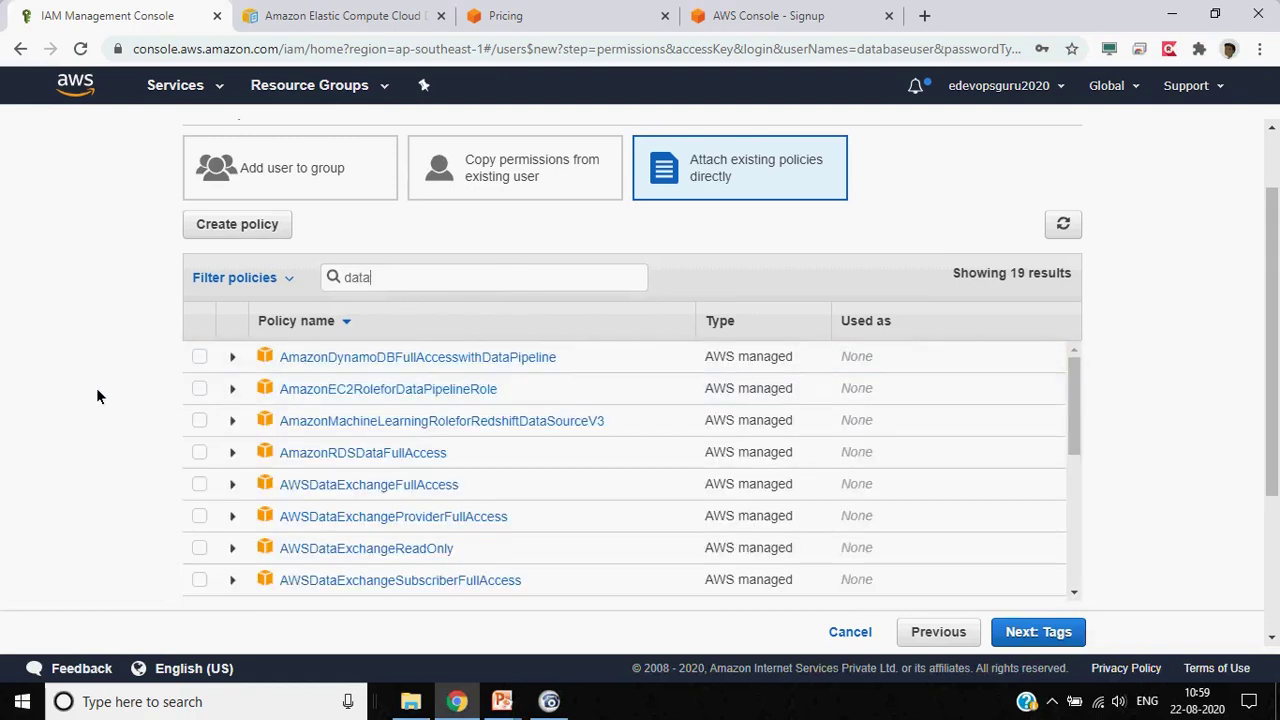
{"action": "scroll", "coordinate": [96, 395], "scroll_direction": "down", "scroll_amount": 1}
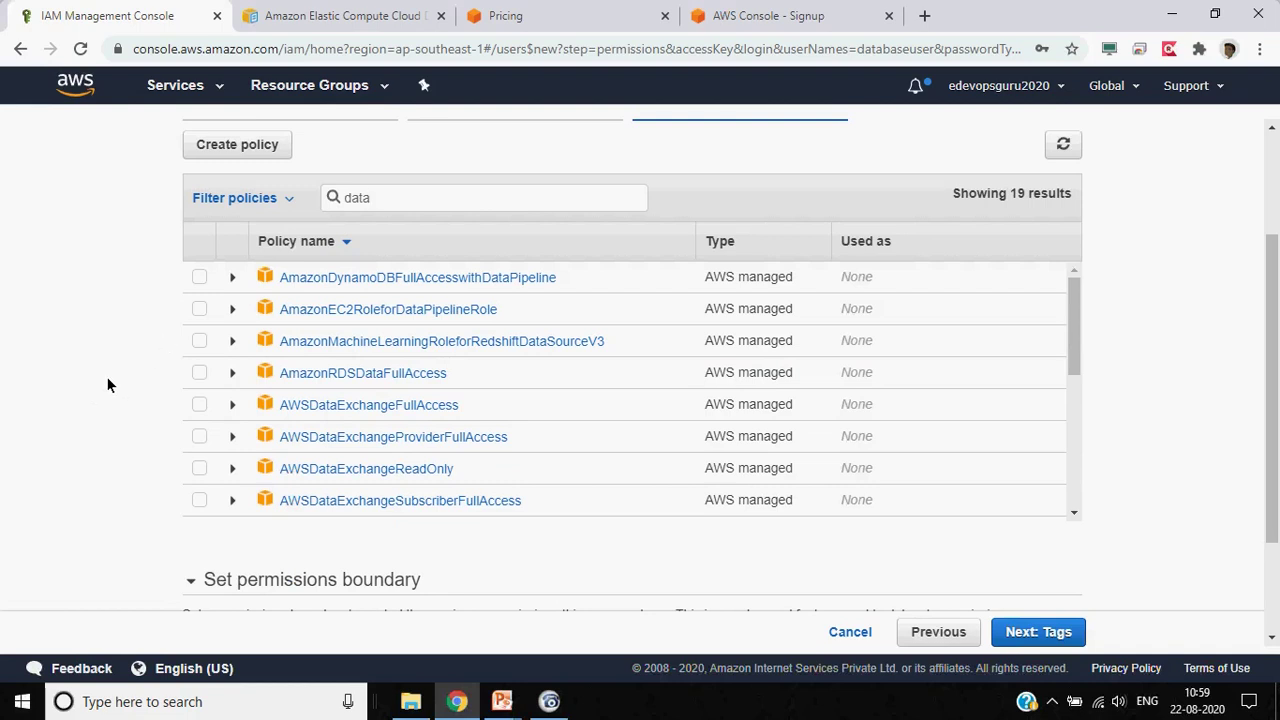
Inspect AmazonRDSDataFullAccess and browse the 19 'data' policy results
{"action": "left_click", "coordinate": [231, 374]}
{"action": "left_click", "coordinate": [231, 374]}
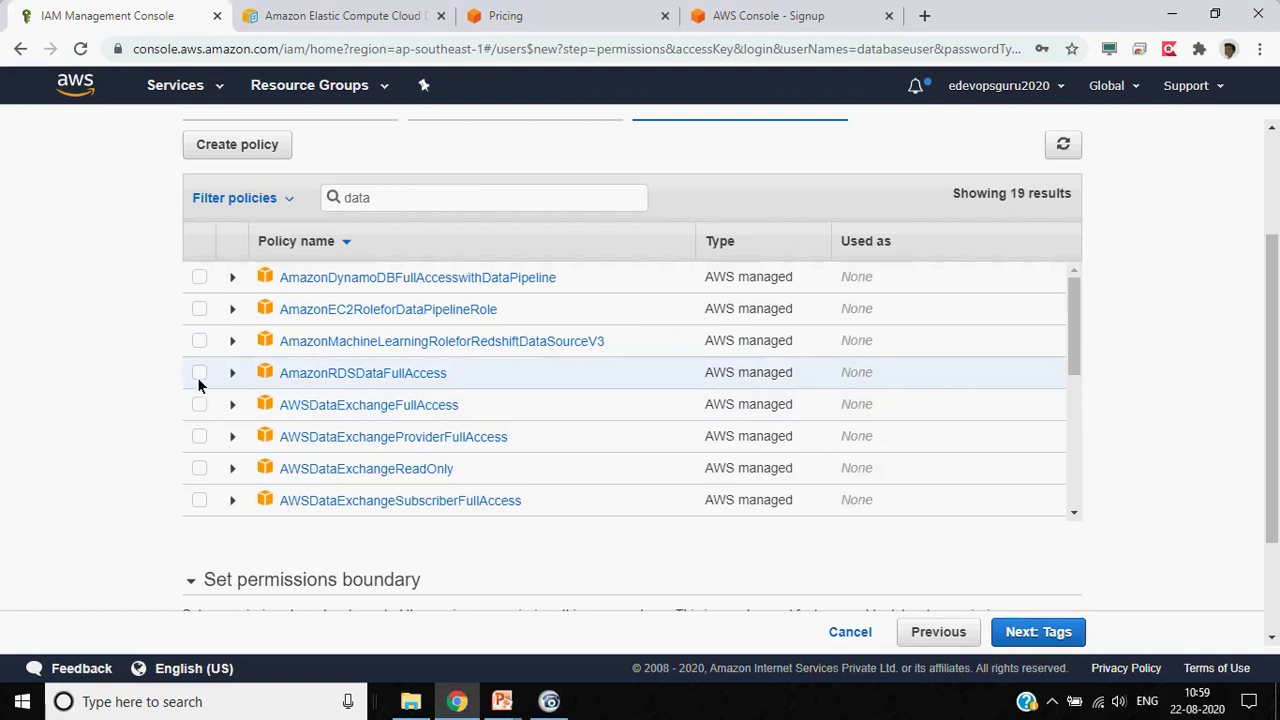
{"action": "scroll", "coordinate": [169, 387], "scroll_direction": "down", "scroll_amount": 1}
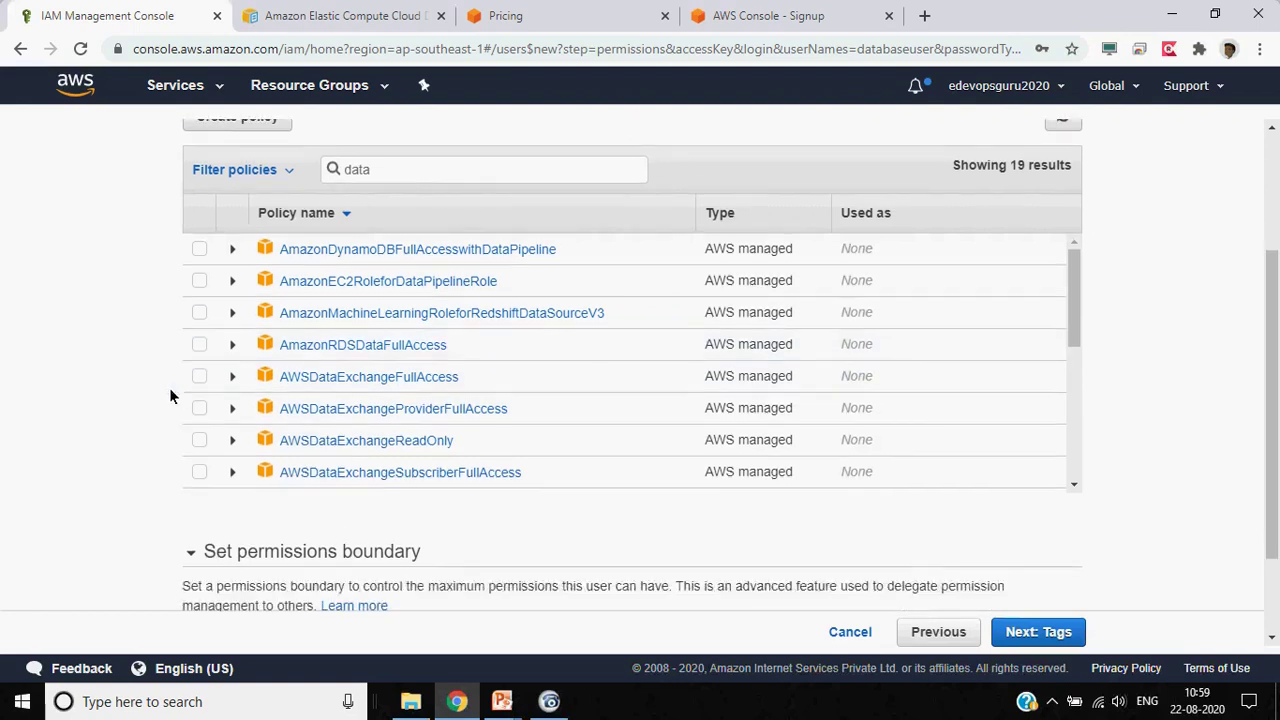
{"action": "scroll", "coordinate": [333, 343], "scroll_direction": "down", "scroll_amount": 1}
{"action": "scroll", "coordinate": [333, 343], "scroll_direction": "down", "scroll_amount": 3}
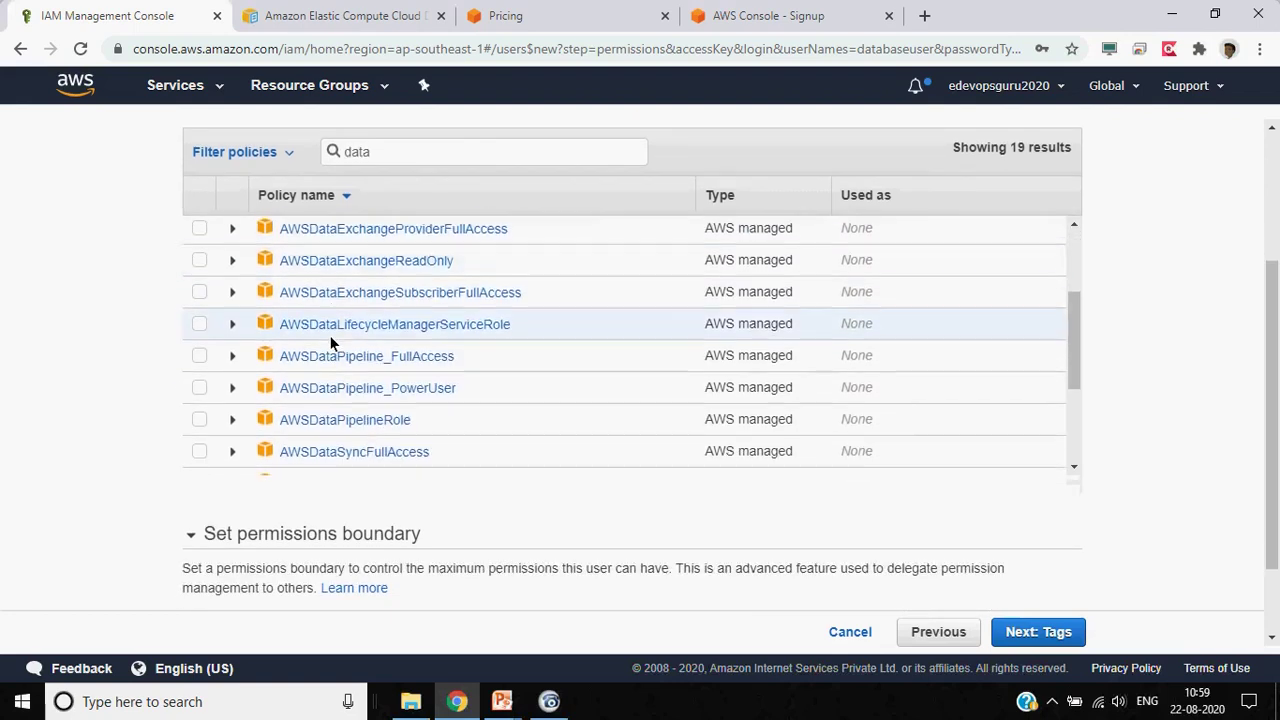
{"action": "scroll", "coordinate": [330, 343], "scroll_direction": "down", "scroll_amount": 3}
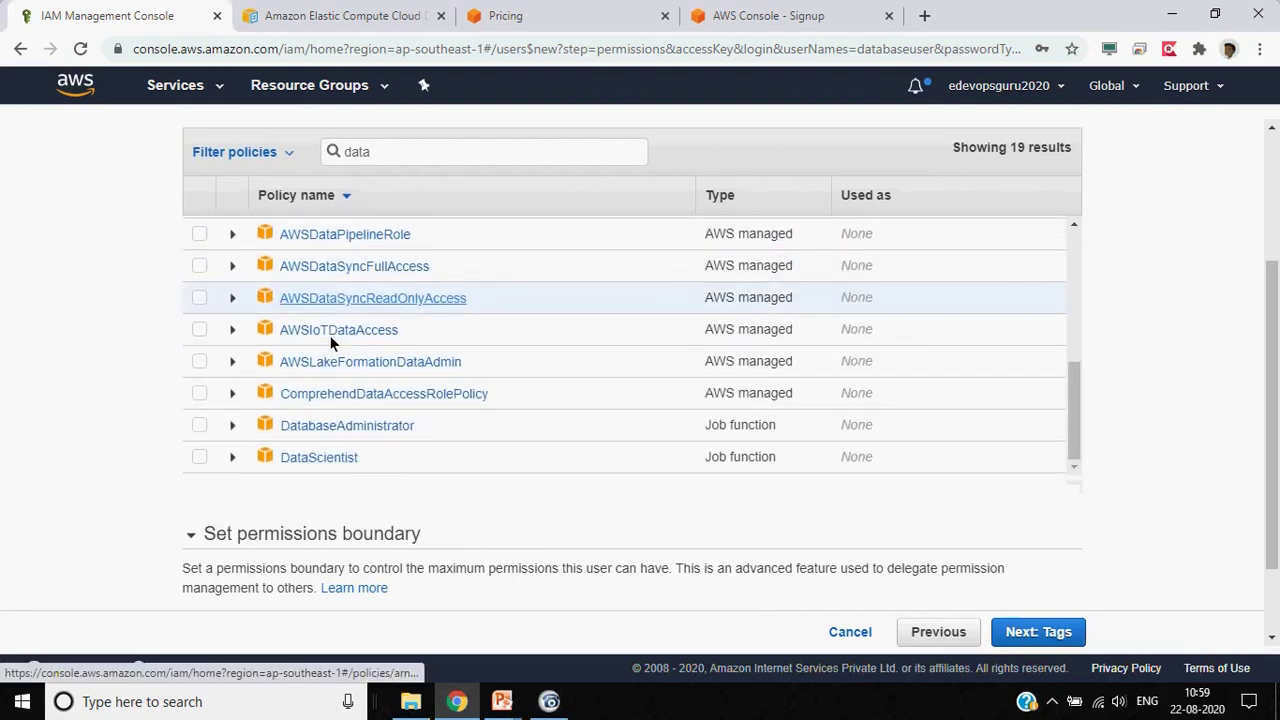
Tick the DatabaseAdministrator policy and expand its policy summary
{"action": "left_click", "coordinate": [199, 426]}
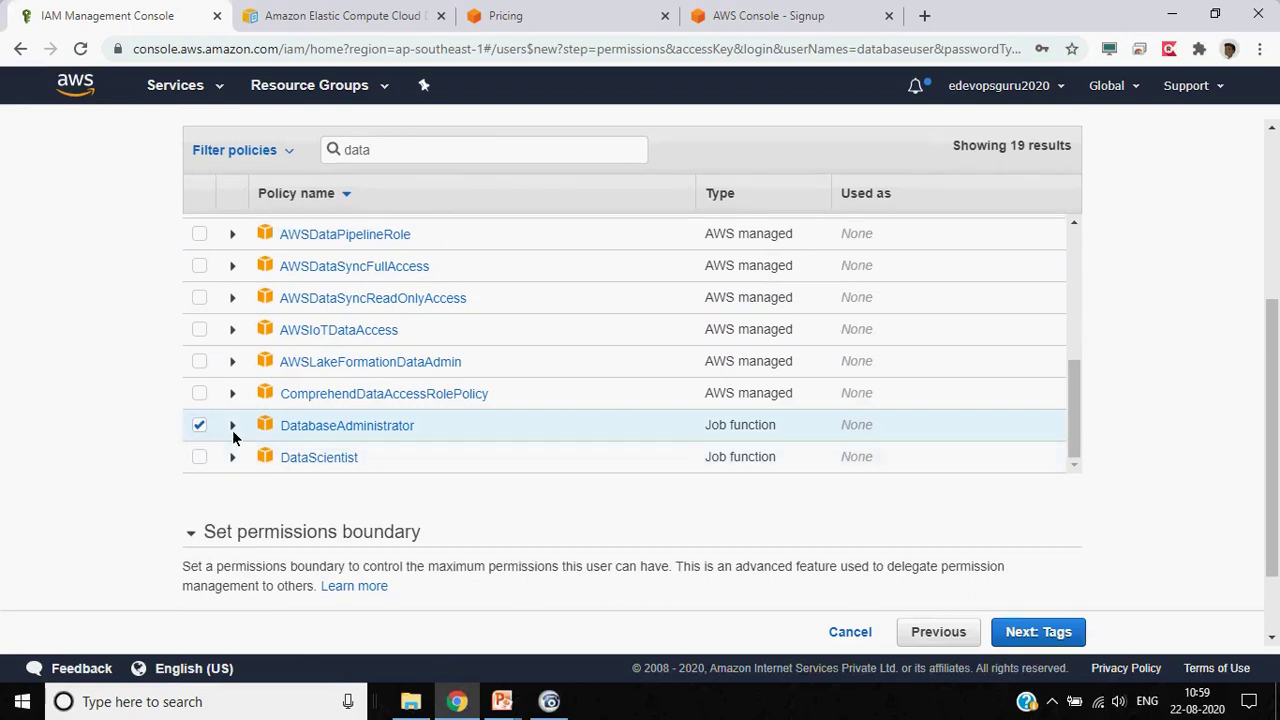
{"action": "left_click", "coordinate": [232, 432]}
{"action": "scroll", "coordinate": [442, 390], "scroll_direction": "down", "scroll_amount": 3}
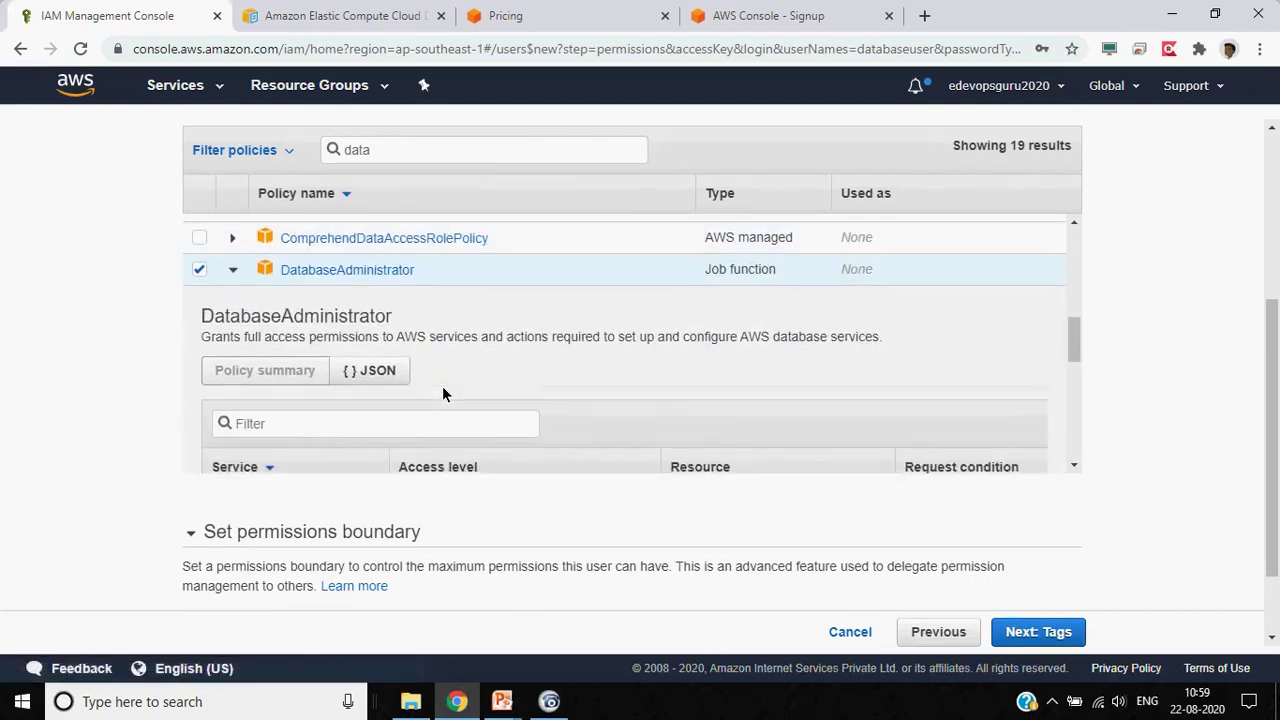
{"action": "mouse_move", "coordinate": [1077, 356]}
{"action": "left_mouse_down"}
{"action": "mouse_move", "coordinate": [1078, 376]}
{"action": "mouse_move", "coordinate": [1074, 329]}
{"action": "mouse_move", "coordinate": [1076, 345]}
{"action": "left_mouse_up"}
Compare DatabaseAdministrator's JSON with its policy summary and scroll through the services it covers
{"action": "left_click", "coordinate": [372, 431]}
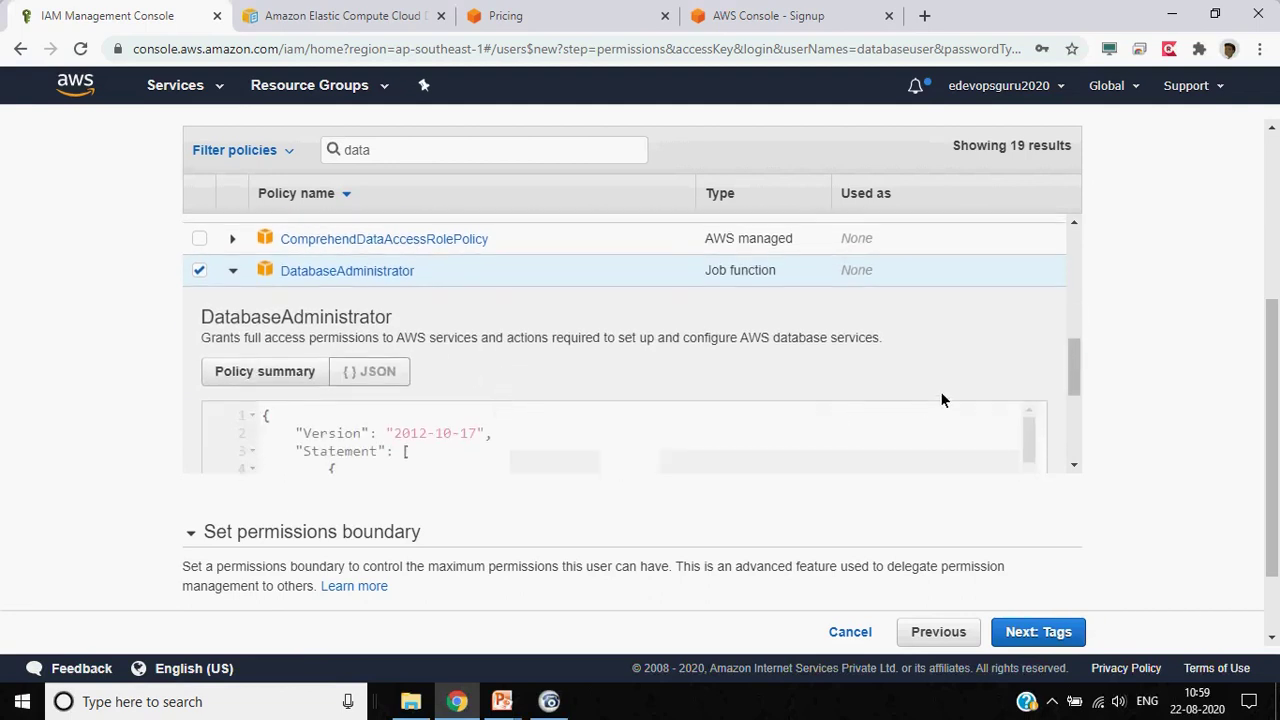
{"action": "left_click", "coordinate": [268, 371]}
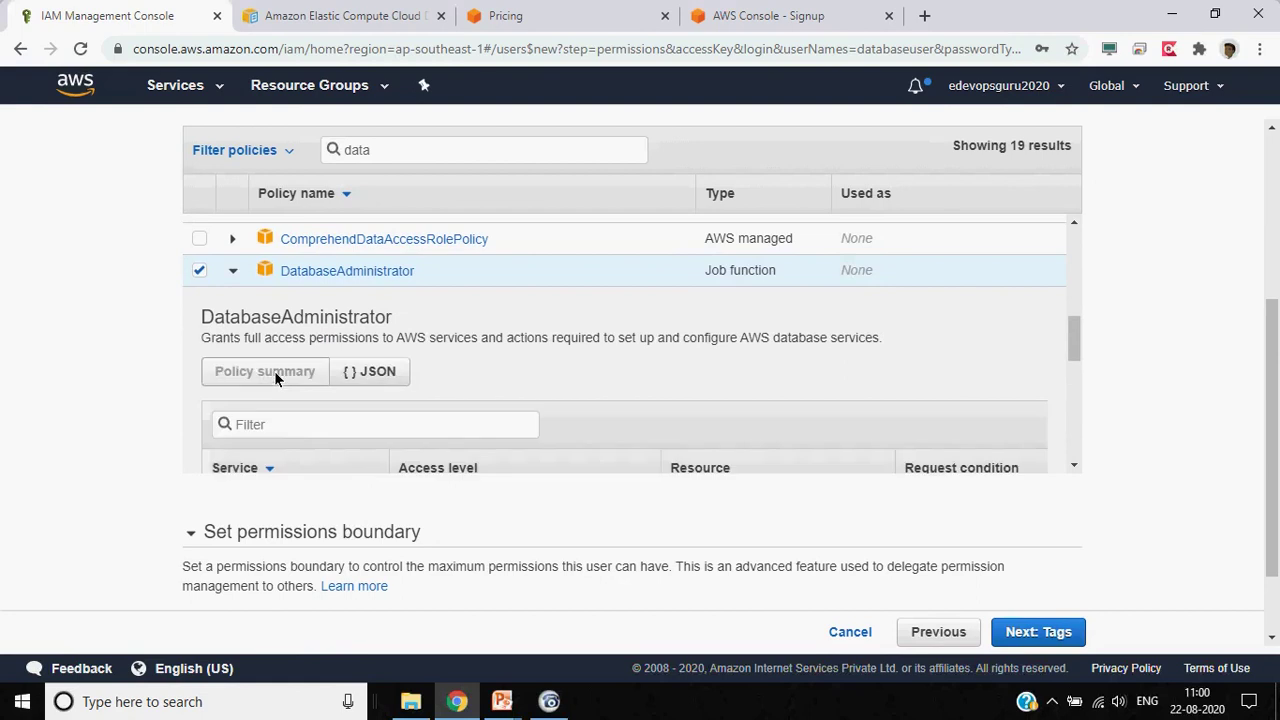
{"action": "left_click_drag", "start_coordinate": [1074, 342], "coordinate": [1085, 392]}
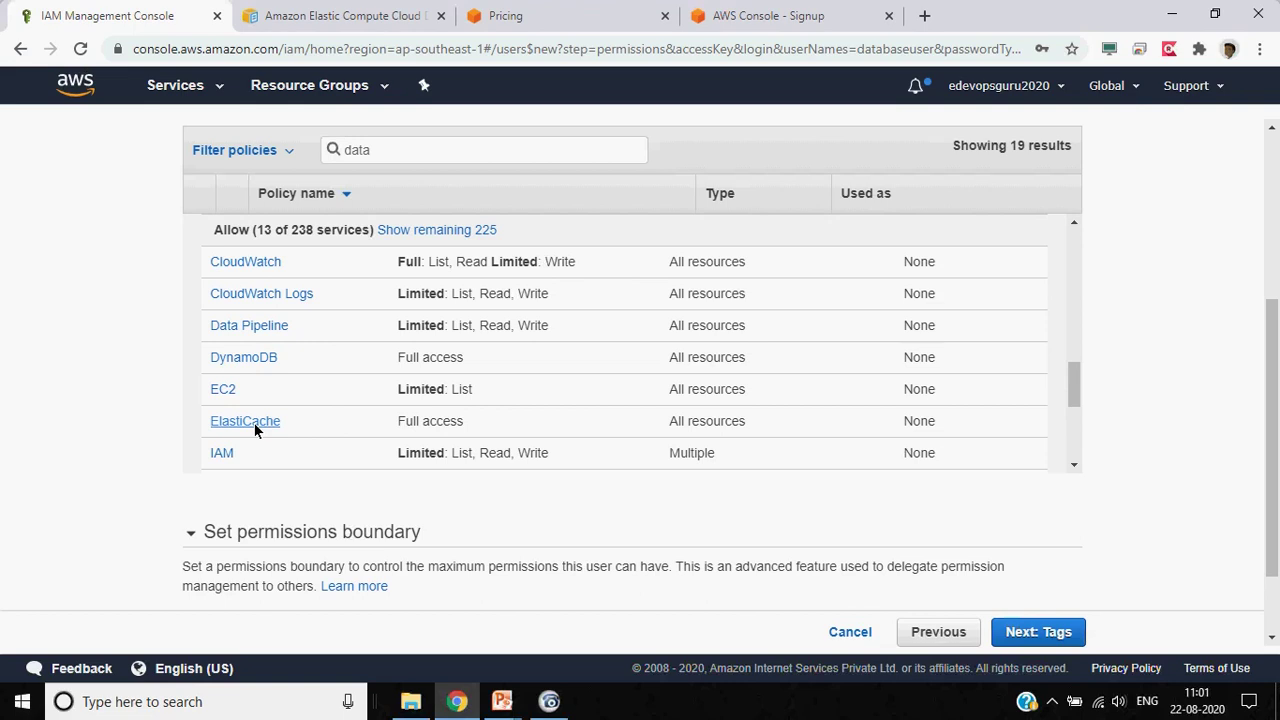
{"action": "scroll", "coordinate": [256, 430], "scroll_direction": "down", "scroll_amount": 1}
{"action": "left_click_drag", "start_coordinate": [1075, 380], "coordinate": [1077, 322]}
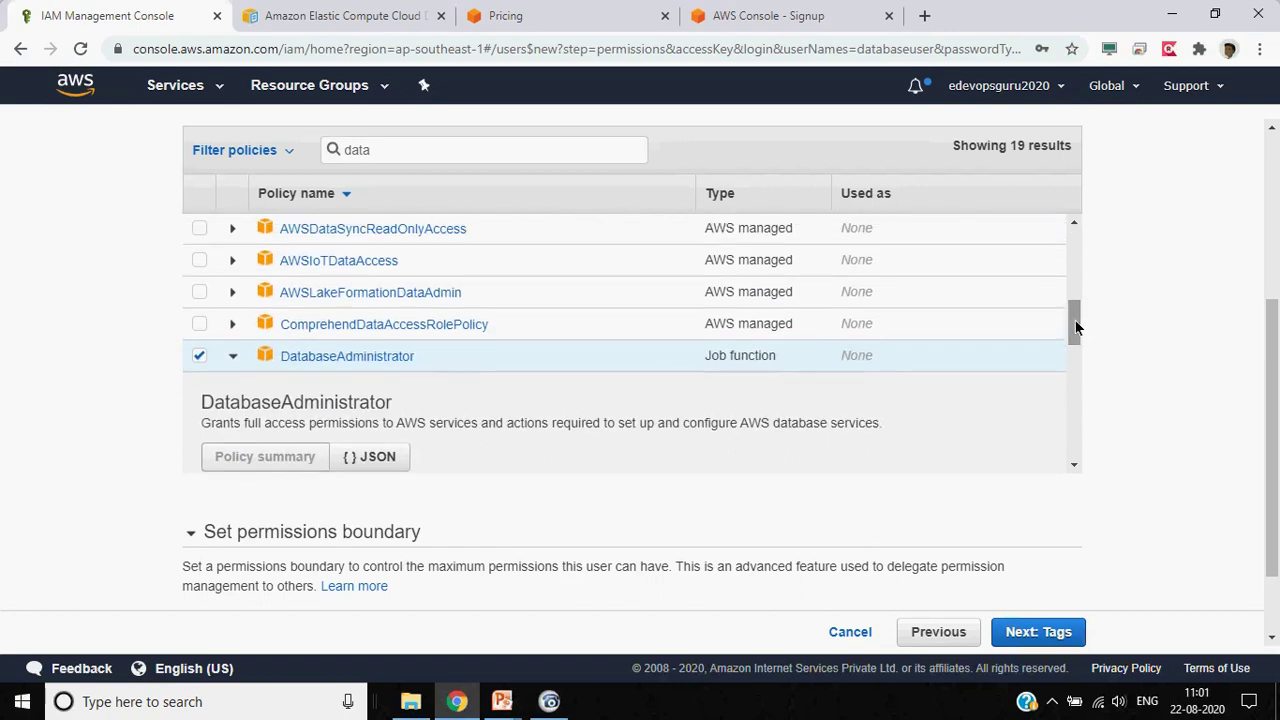
Swap DatabaseAdministrator for AdministratorAccess via an 'admin' search, then continue to Tags
{"action": "left_click", "coordinate": [199, 355]}
{"action": "scroll", "coordinate": [296, 282], "scroll_direction": "down", "scroll_amount": 1}
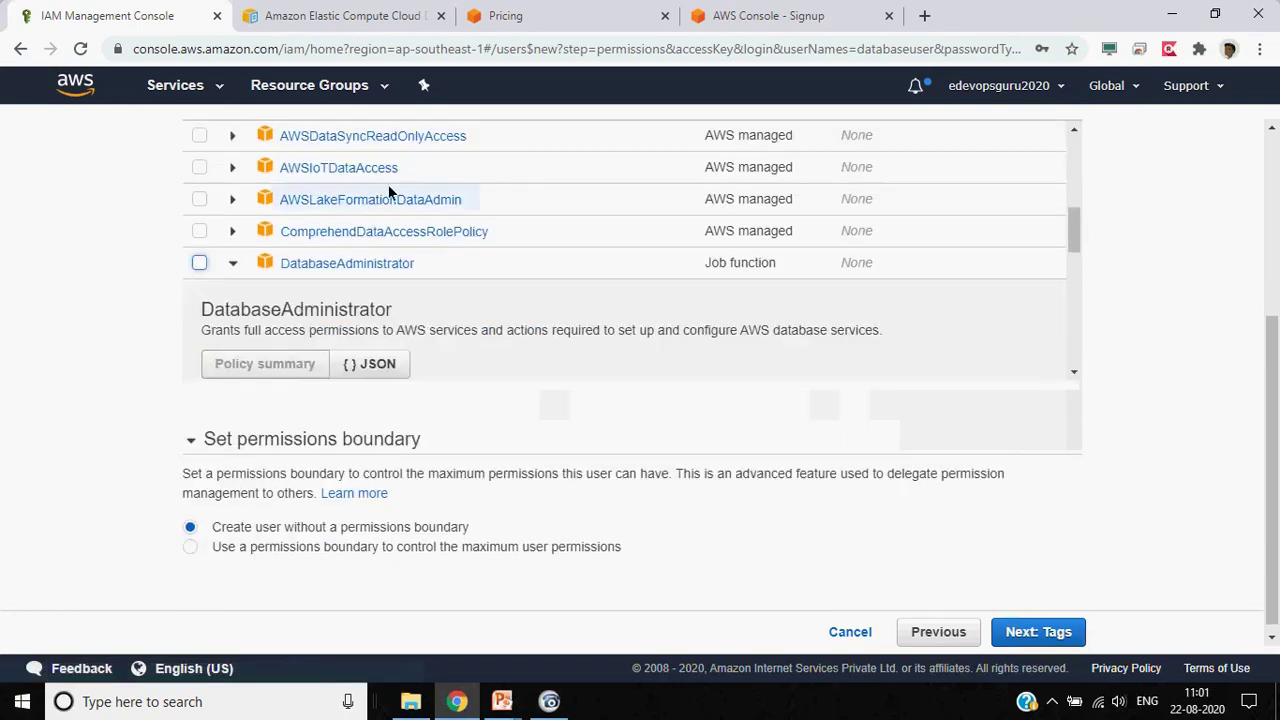
{"action": "scroll", "coordinate": [296, 282], "scroll_direction": "up", "scroll_amount": 6}
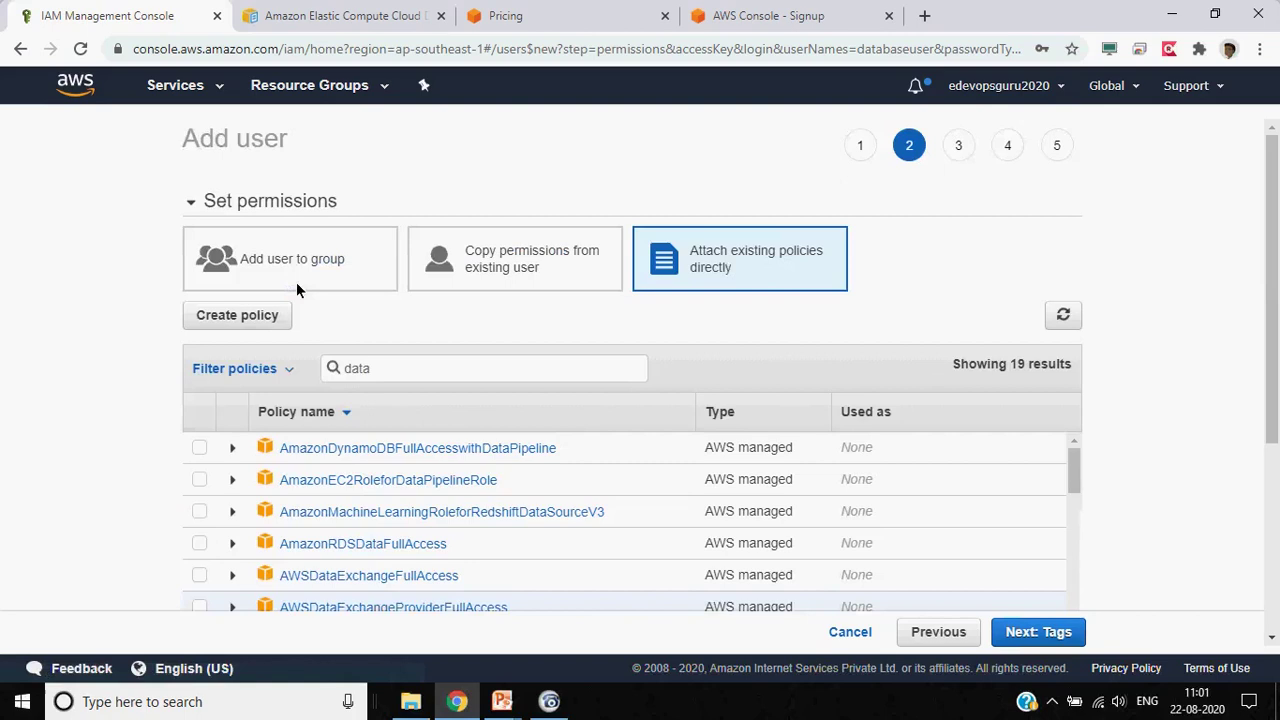
{"action": "type", "text": "se read"}
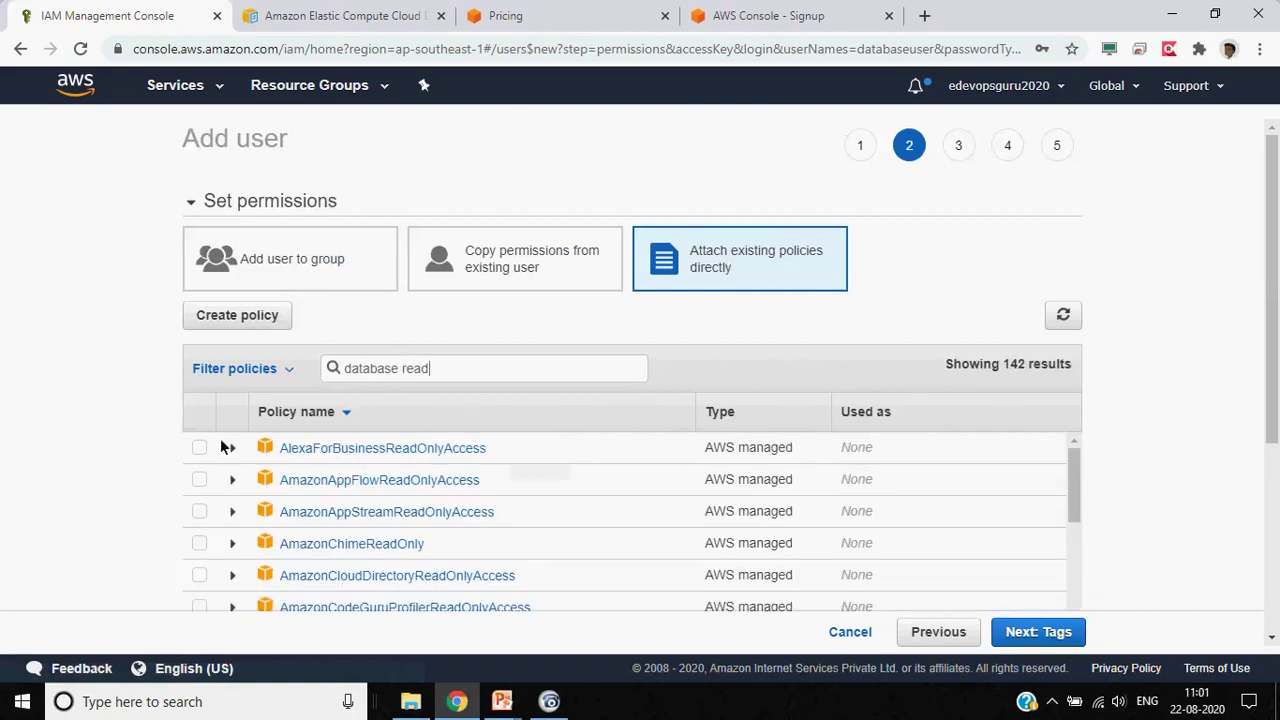
{"action": "scroll", "coordinate": [142, 447], "scroll_direction": "down", "scroll_amount": 2}
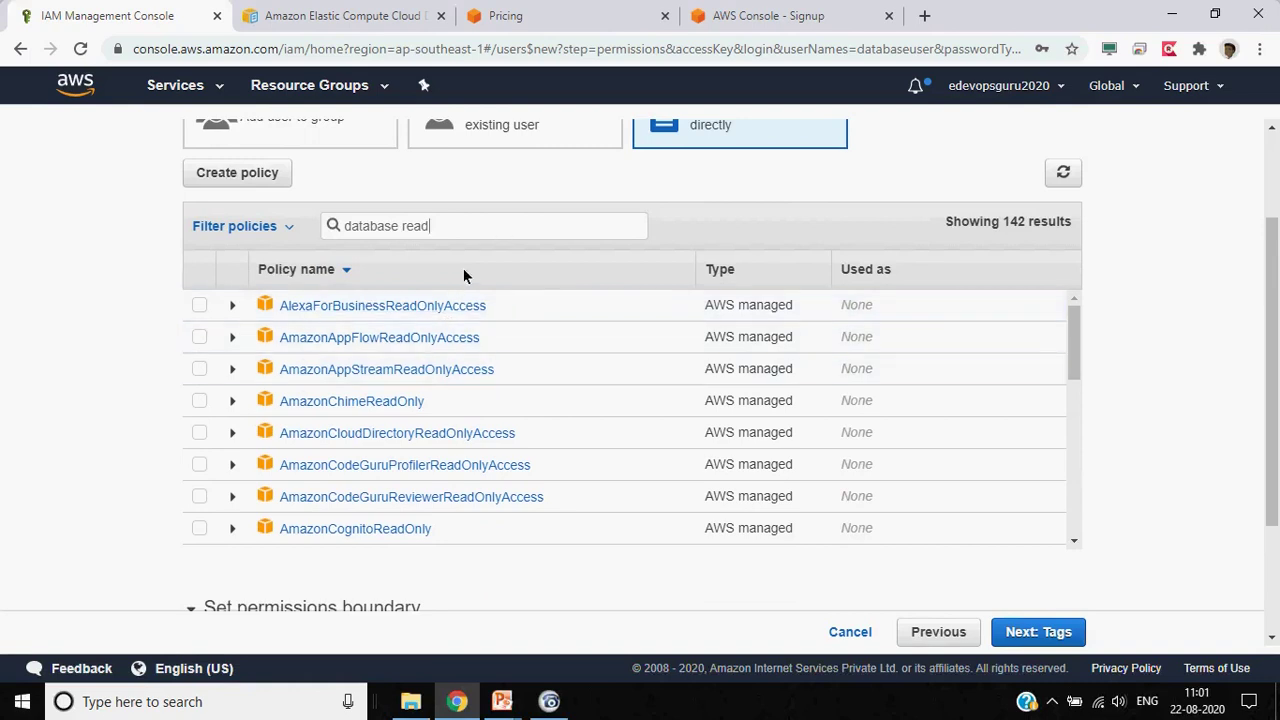
{"action": "key", "text": "BackSpace"}
{"action": "key", "text": "BackSpace"}
{"action": "key", "text": "BackSpace"}
{"action": "key", "text": "BackSpace"}
{"action": "type", "text": "admin"}
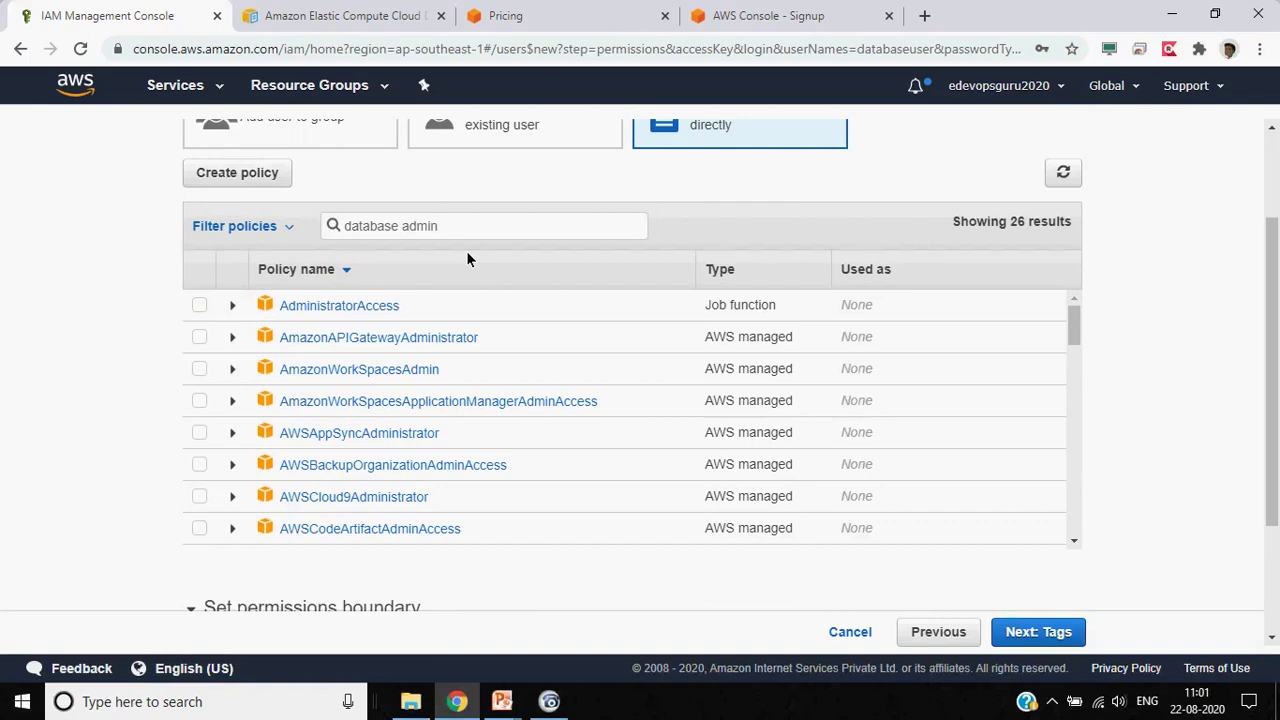
{"action": "left_click", "coordinate": [199, 311]}
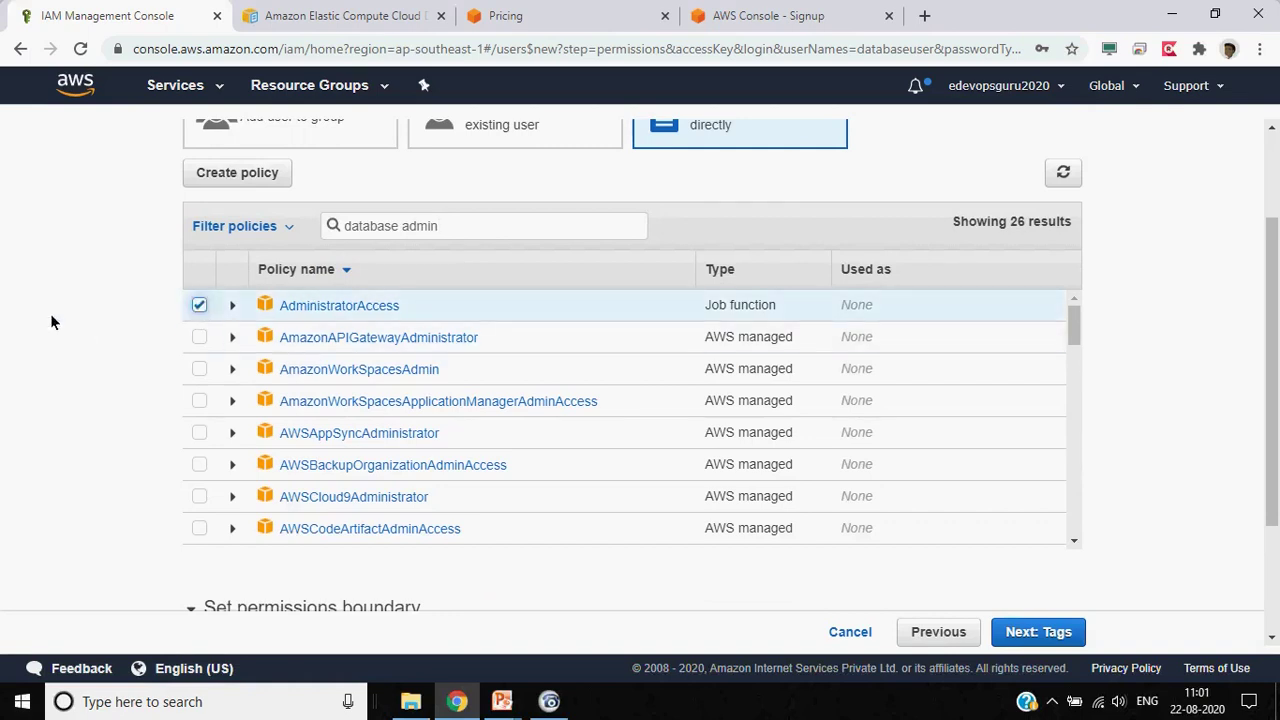
{"action": "scroll", "coordinate": [151, 457], "scroll_direction": "down", "scroll_amount": 1}
{"action": "left_click", "coordinate": [1040, 632]}
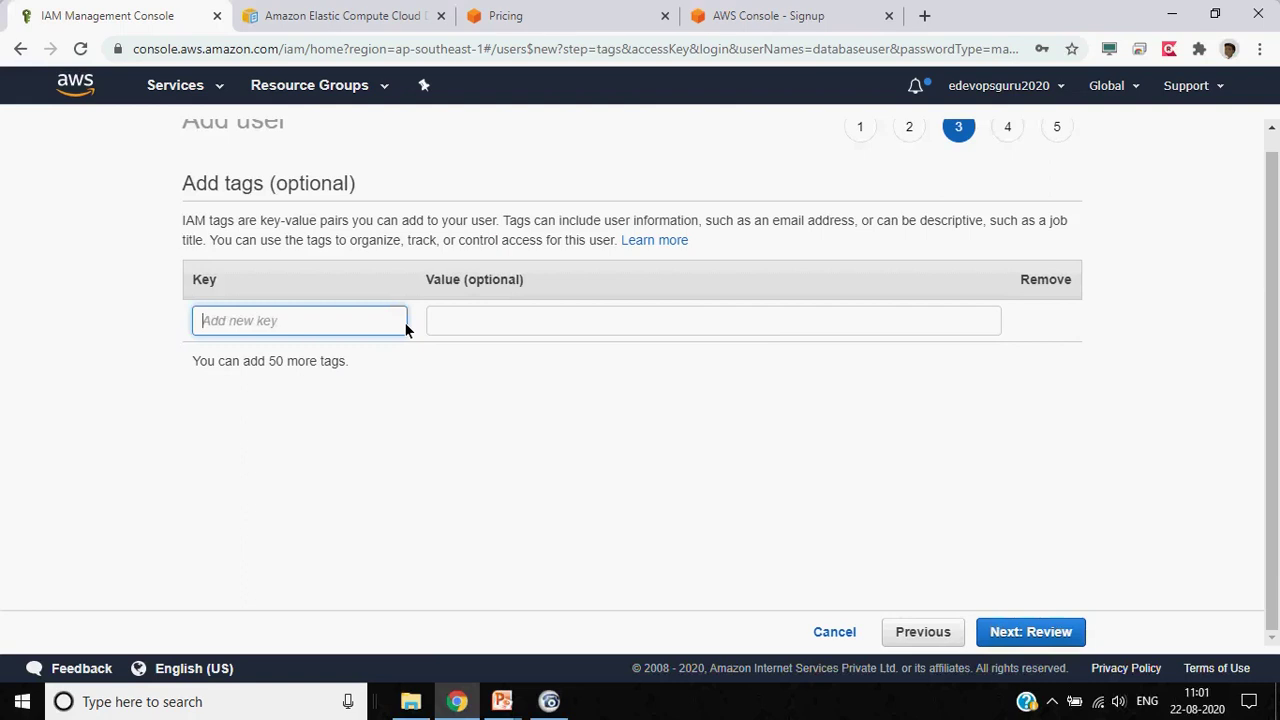
Add the tag database = admin and continue to the review
{"action": "type", "text": "database"}
{"action": "key", "text": "Tab"}
{"action": "type", "text": "admin"}
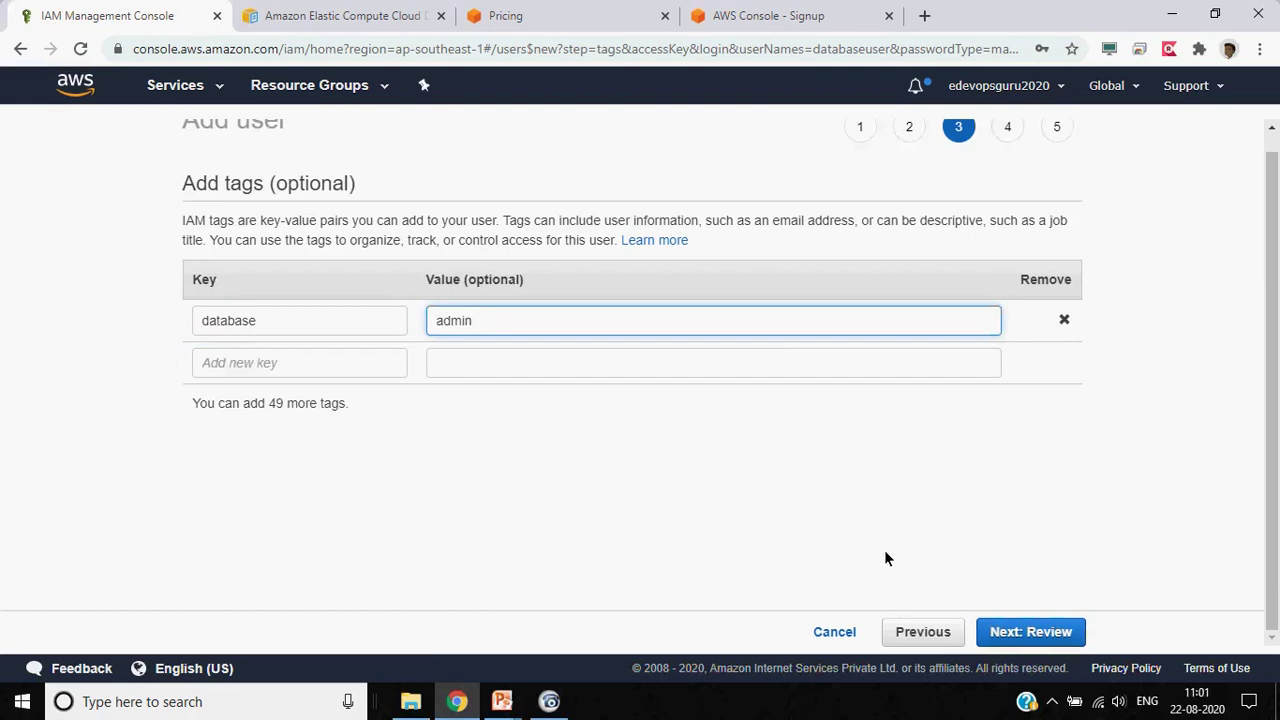
{"action": "left_click", "coordinate": [1027, 632]}
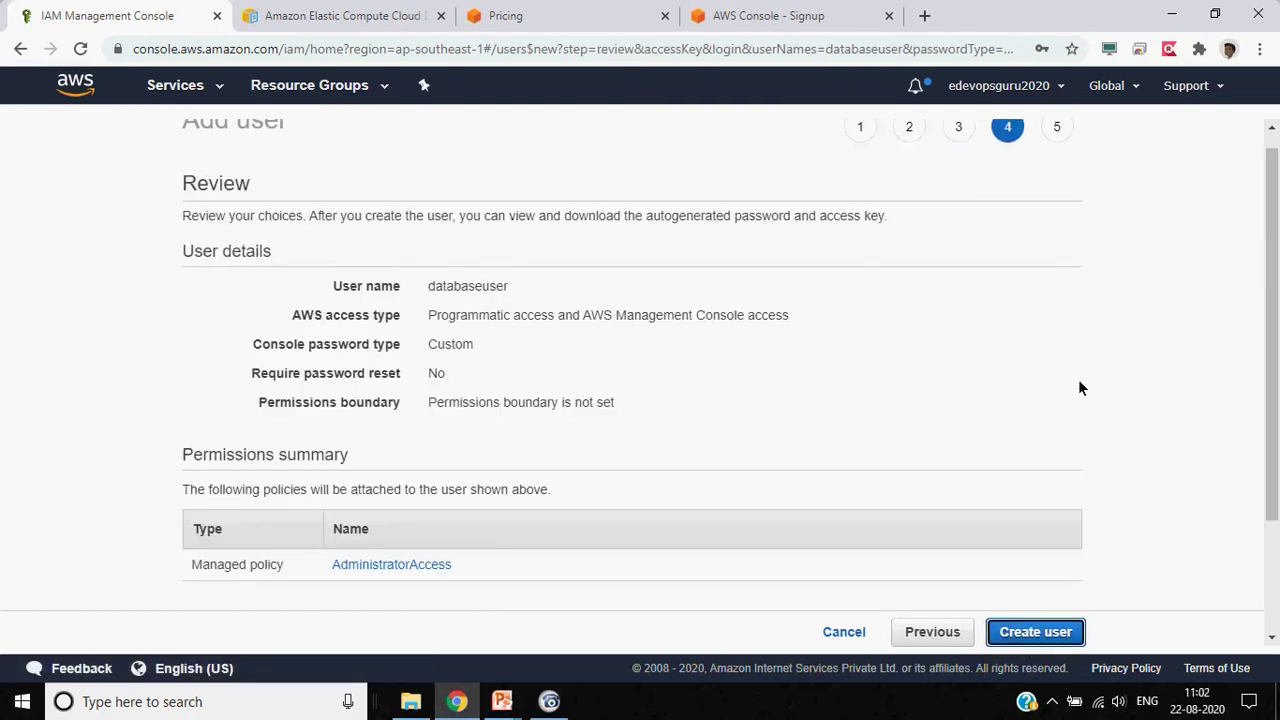
Review databaseuser's settings and create the user
{"action": "scroll", "coordinate": [1080, 387], "scroll_direction": "down", "scroll_amount": 1}
{"action": "scroll", "coordinate": [1080, 387], "scroll_direction": "up", "scroll_amount": 2}
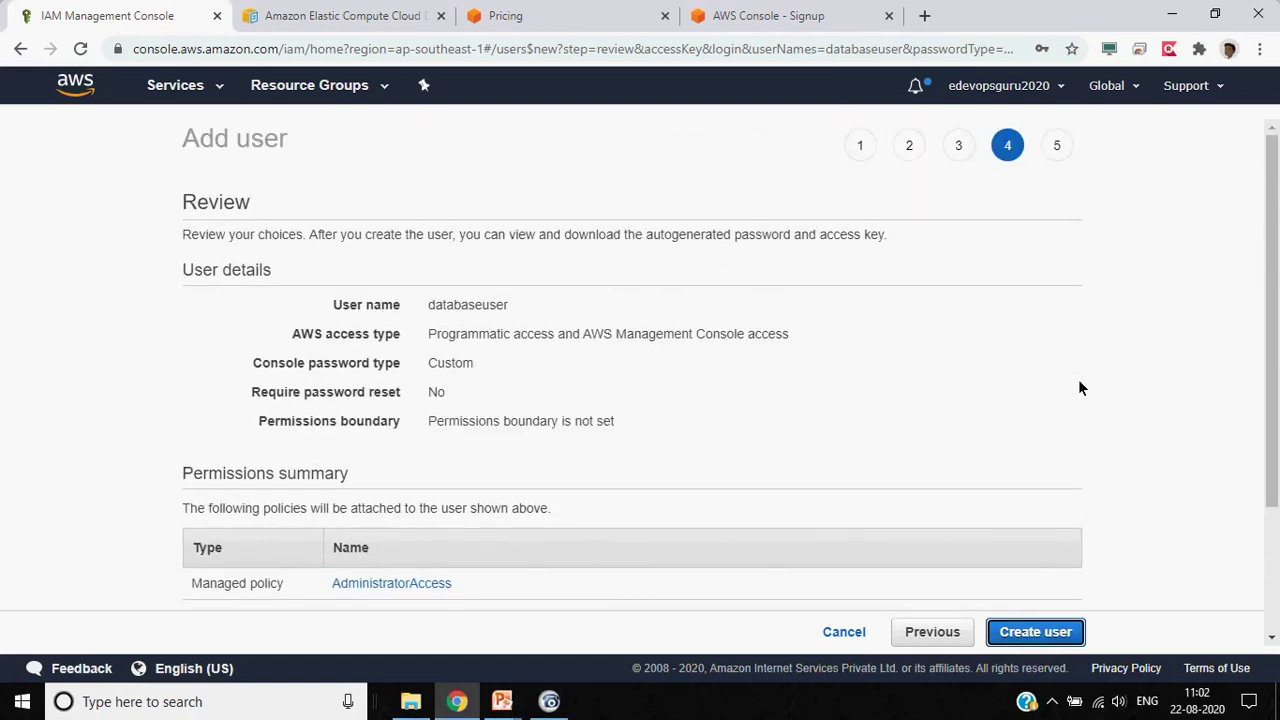
{"action": "scroll", "coordinate": [1078, 387], "scroll_direction": "down", "scroll_amount": 1}
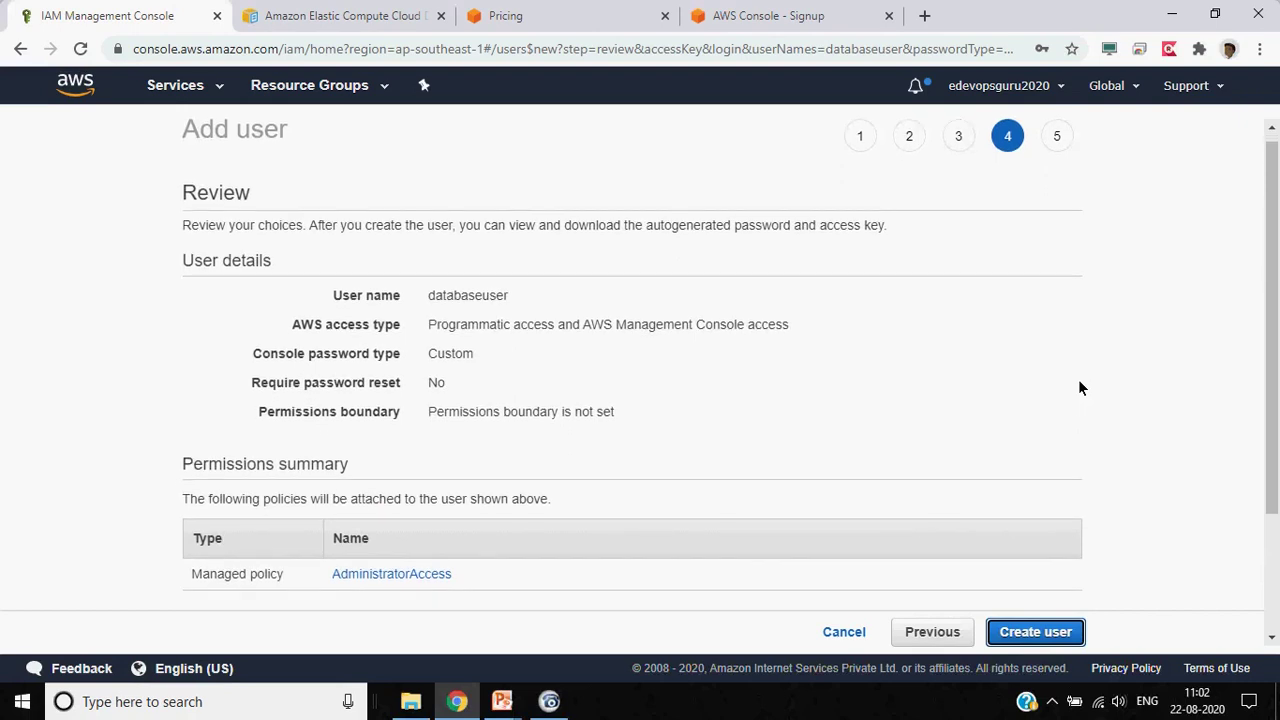
{"action": "scroll", "coordinate": [1080, 387], "scroll_direction": "down", "scroll_amount": 1}
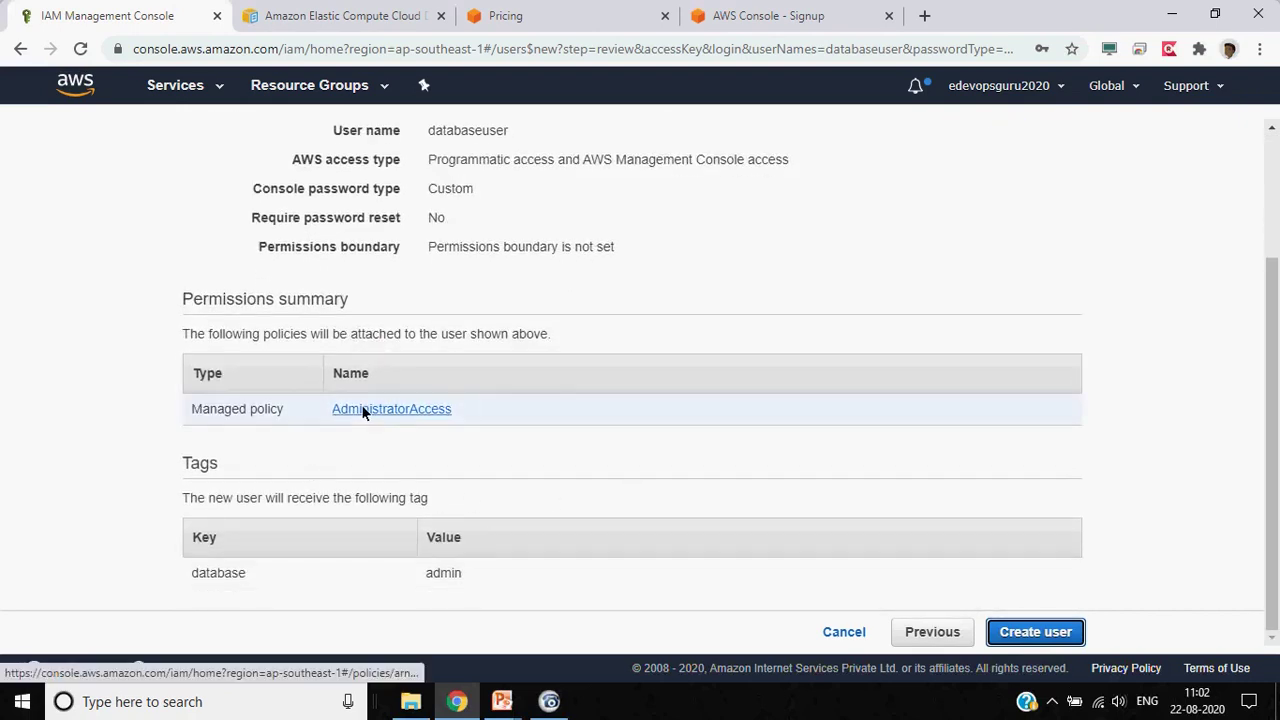
{"action": "scroll", "coordinate": [552, 484], "scroll_direction": "up", "scroll_amount": 1}
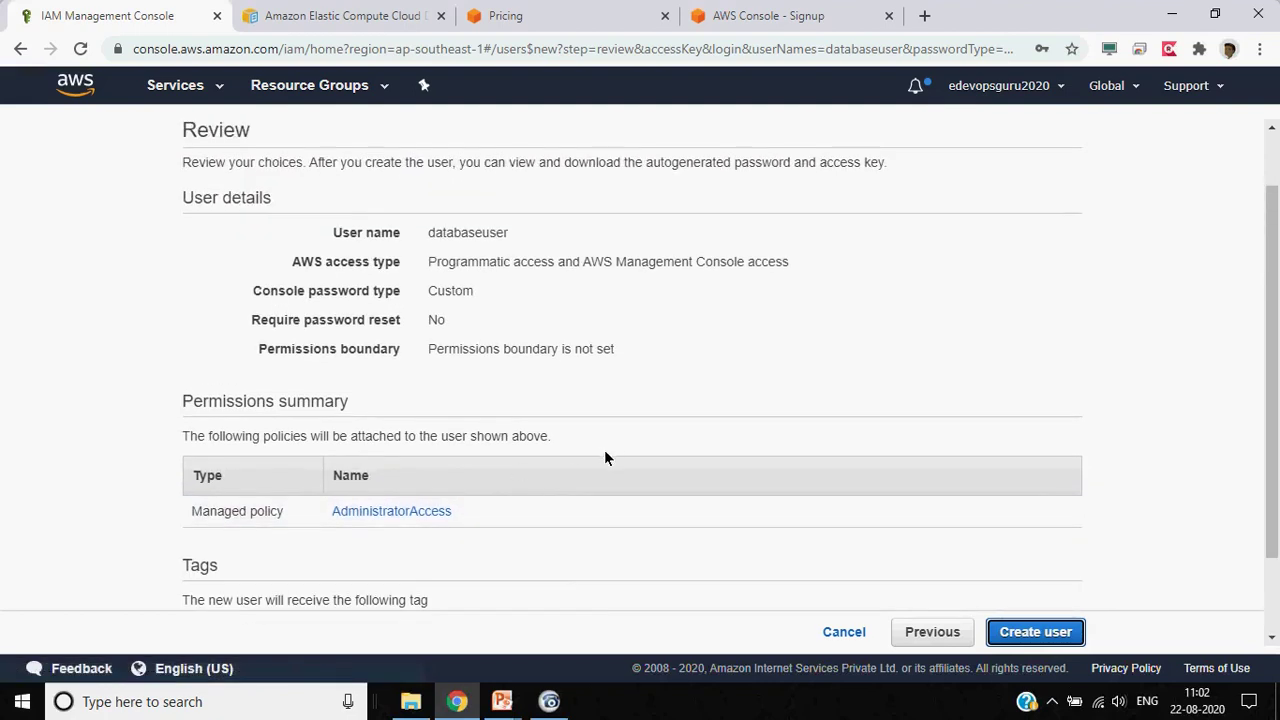
{"action": "scroll", "coordinate": [604, 449], "scroll_direction": "down", "scroll_amount": 1}
{"action": "right_click", "coordinate": [1046, 630]}
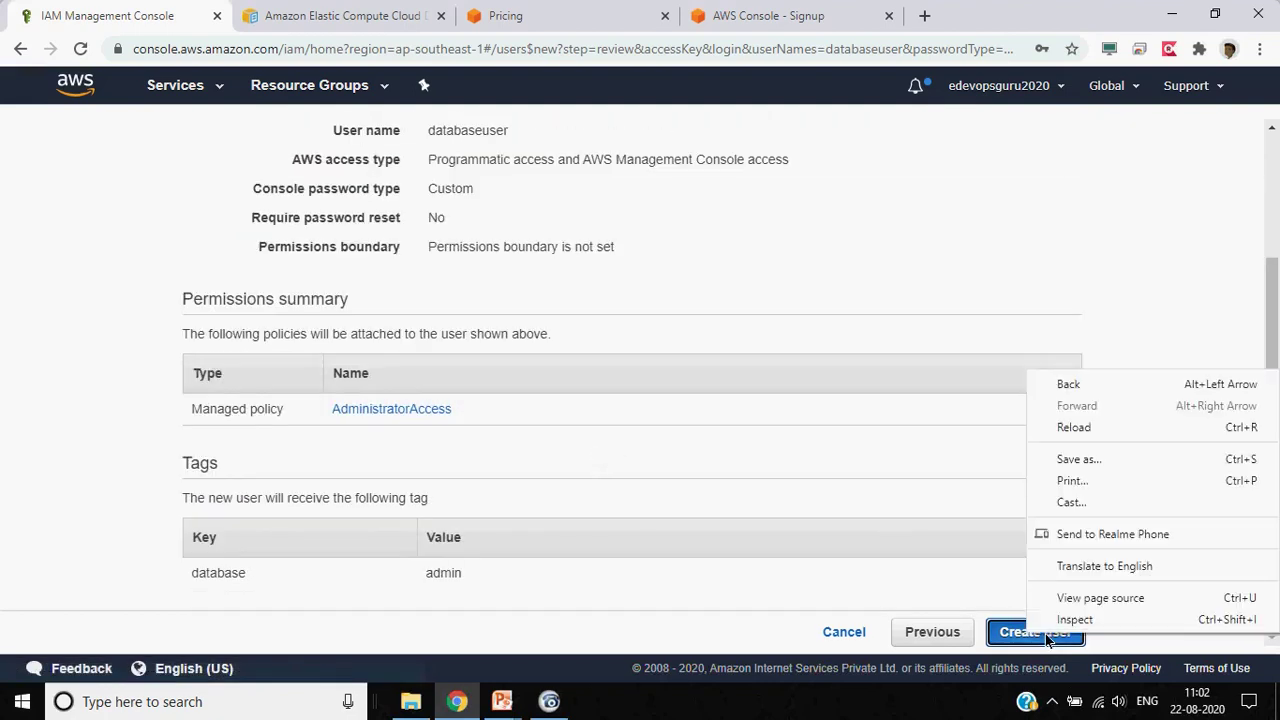
{"action": "left_click", "coordinate": [1046, 636]}
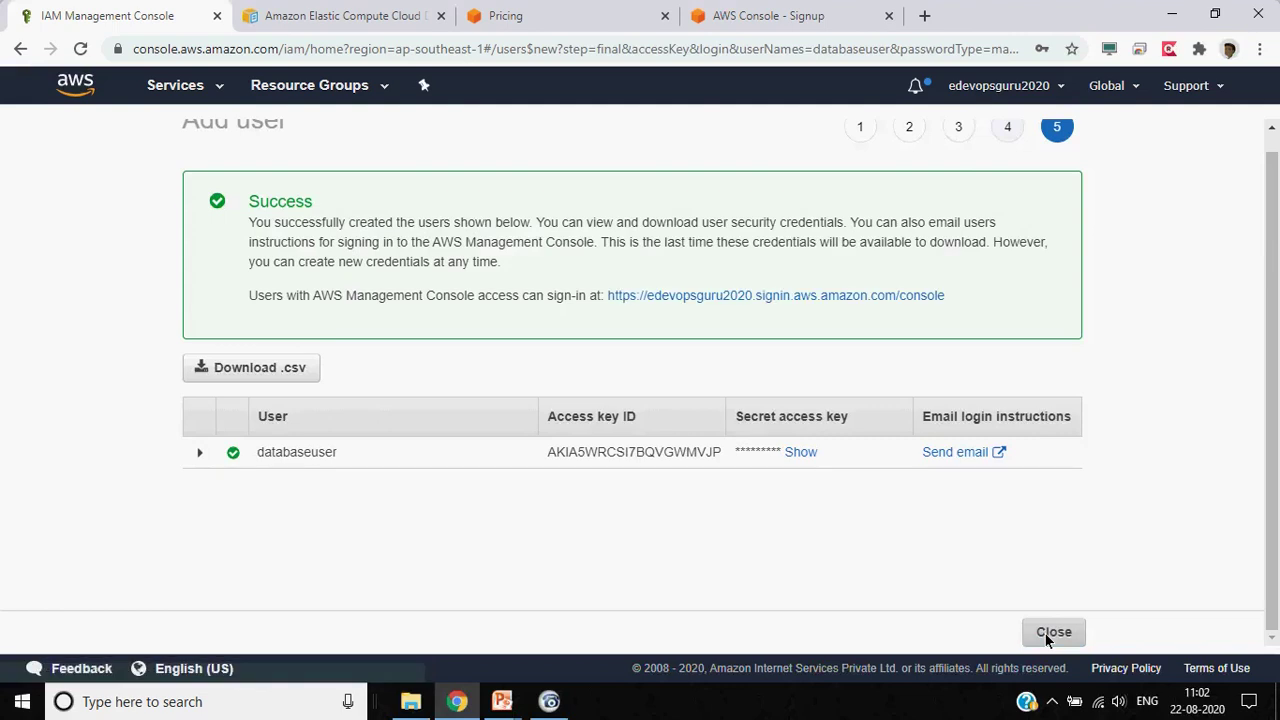
Reveal the secret key, save new_user_credentials.csv to Downloads, and close the wizard
{"action": "double_click", "coordinate": [808, 459]}
{"action": "left_click", "coordinate": [823, 548]}
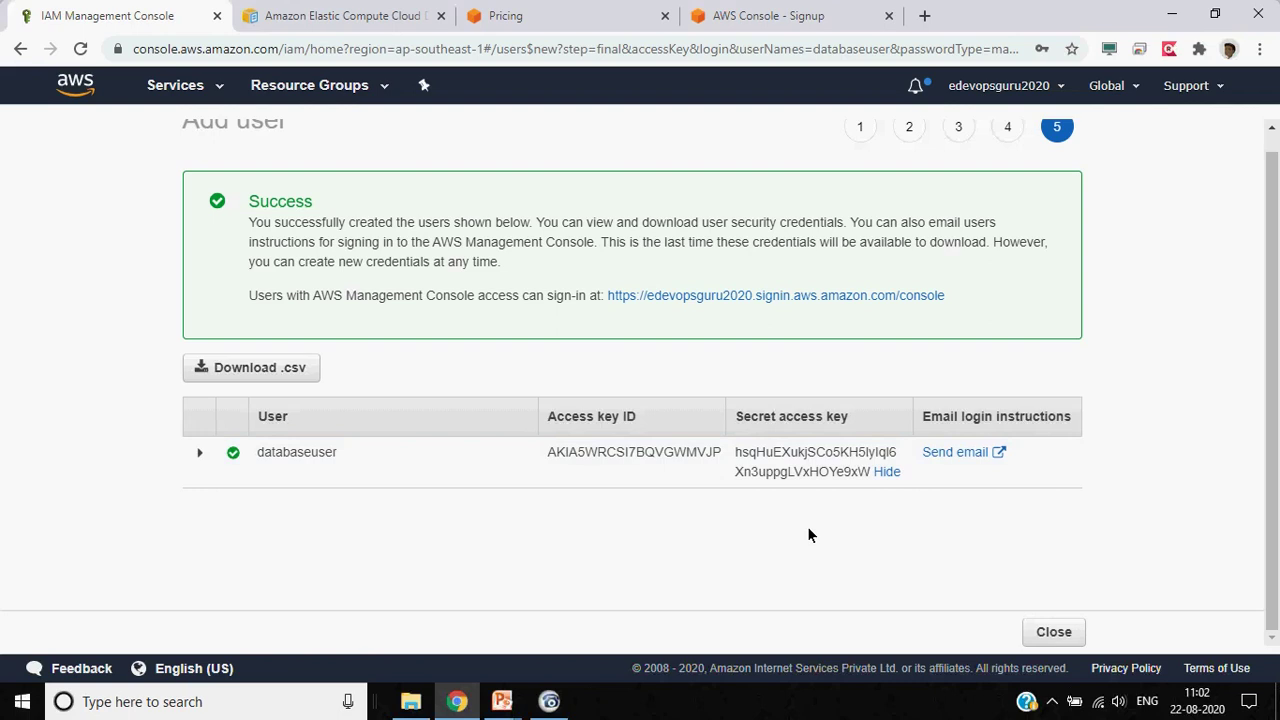
{"action": "left_click", "coordinate": [277, 368]}
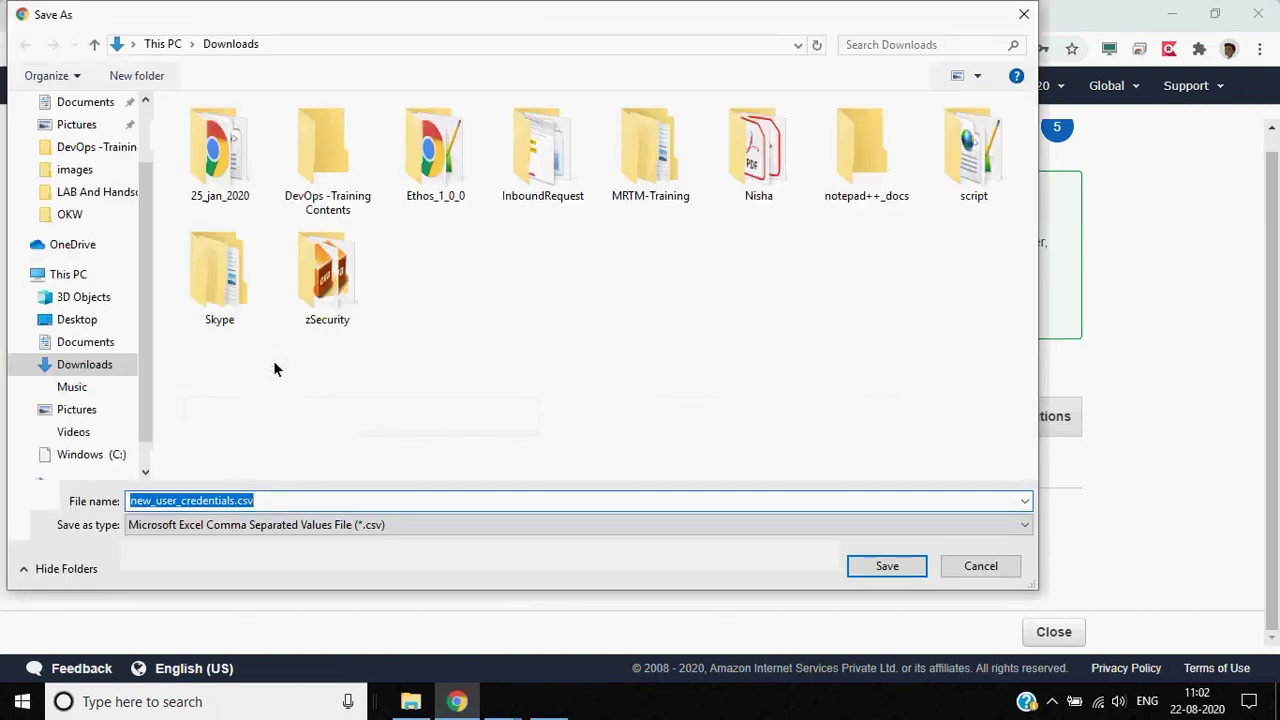
{"action": "left_click", "coordinate": [887, 566]}
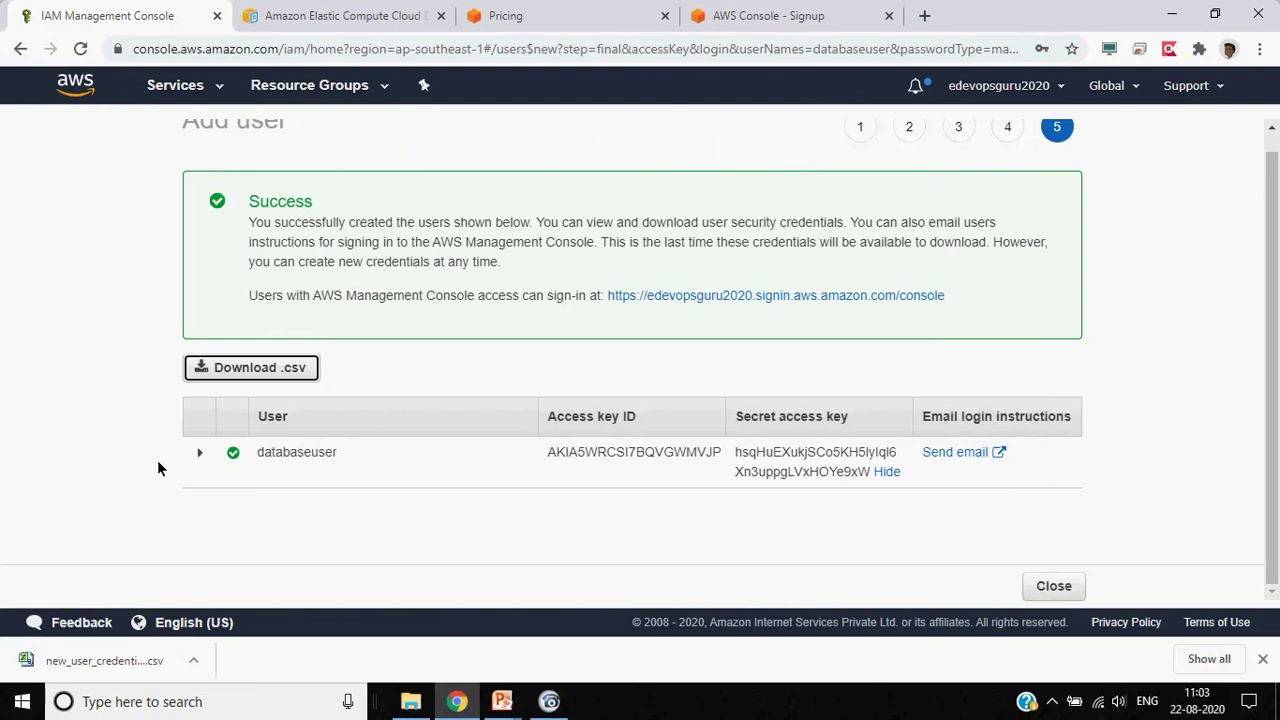
{"action": "left_click", "coordinate": [1055, 588]}
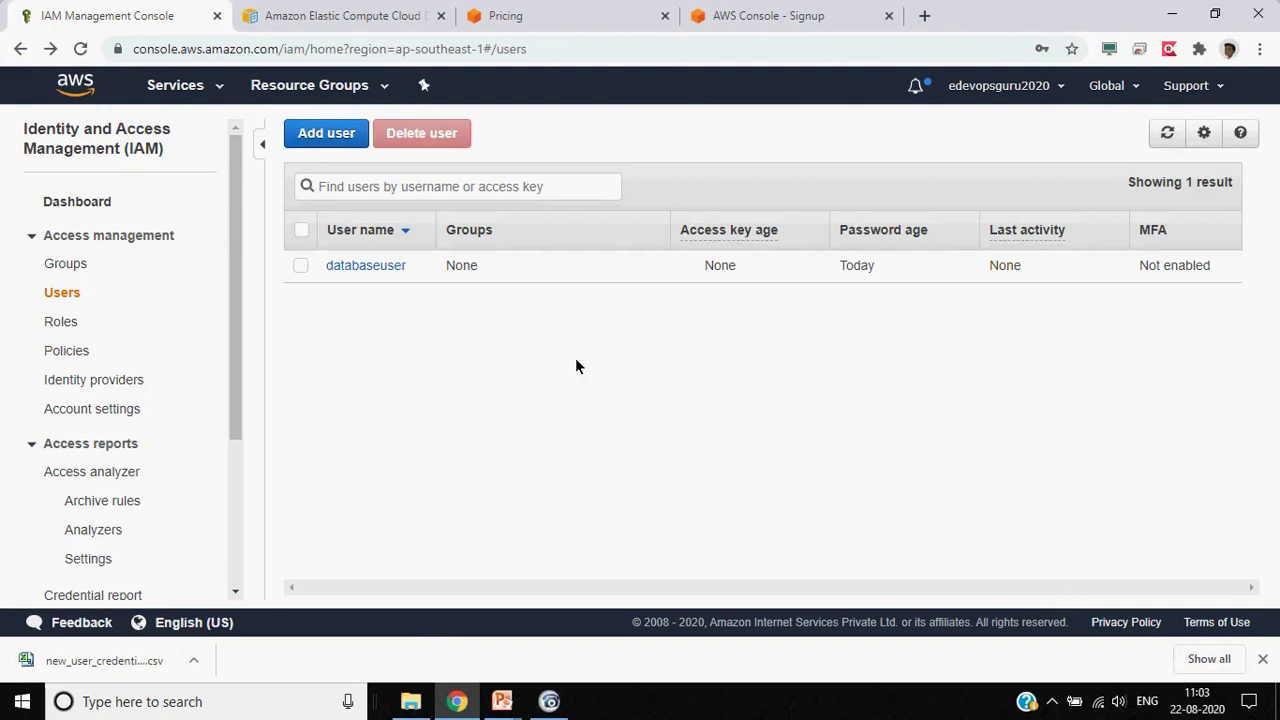
Tick the databaseuser checkbox in the Users list
{"action": "left_click", "coordinate": [300, 265]}
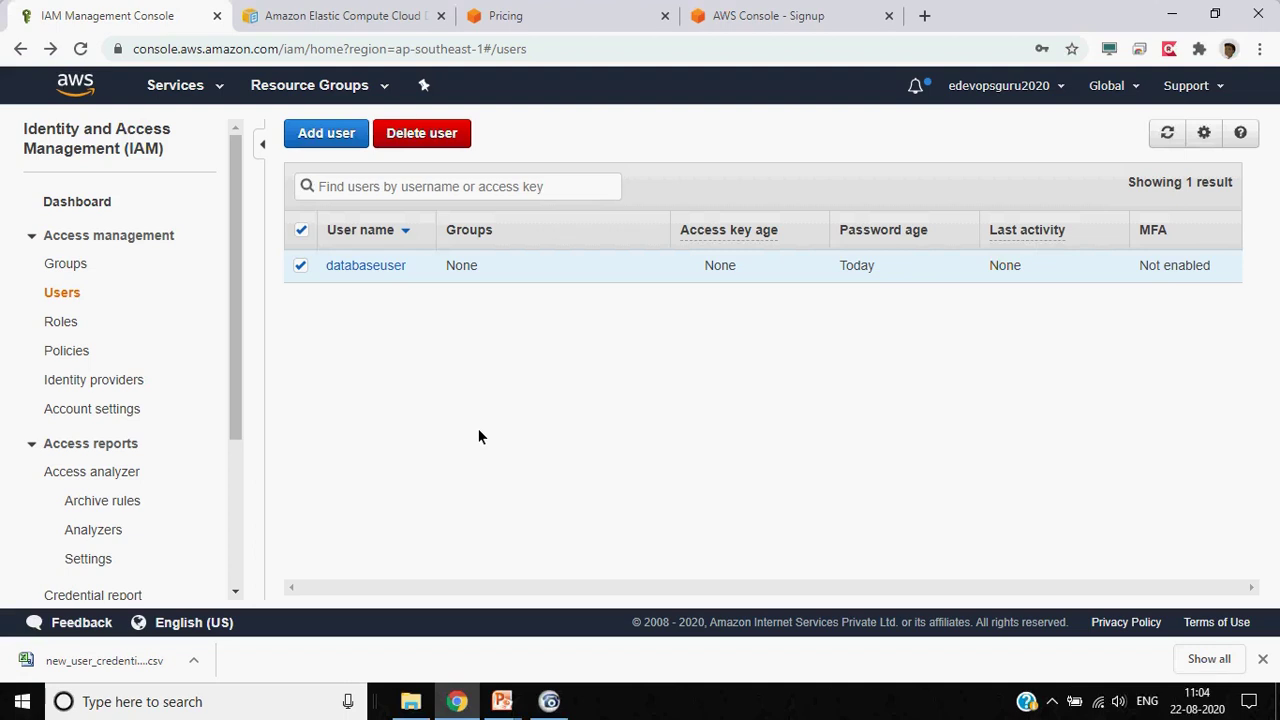
Start a new IAM group named databaseAdmin
{"action": "left_click", "coordinate": [78, 263]}
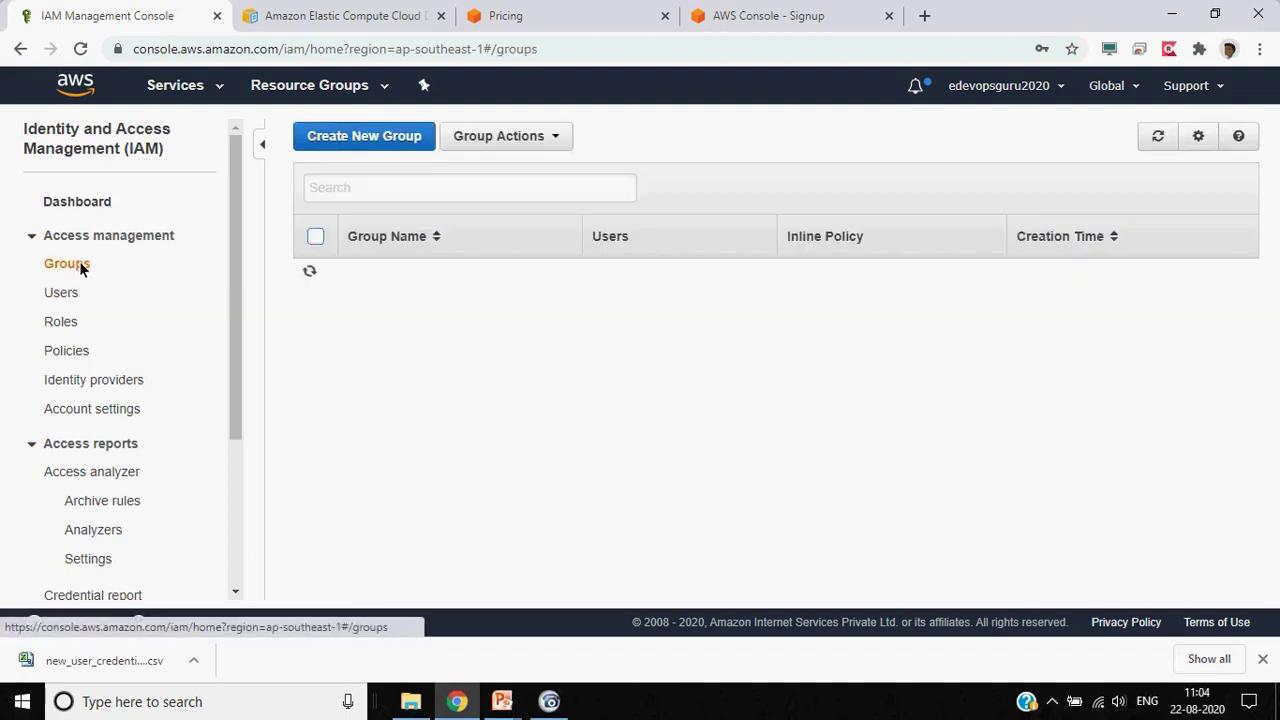
{"action": "left_click", "coordinate": [380, 146]}
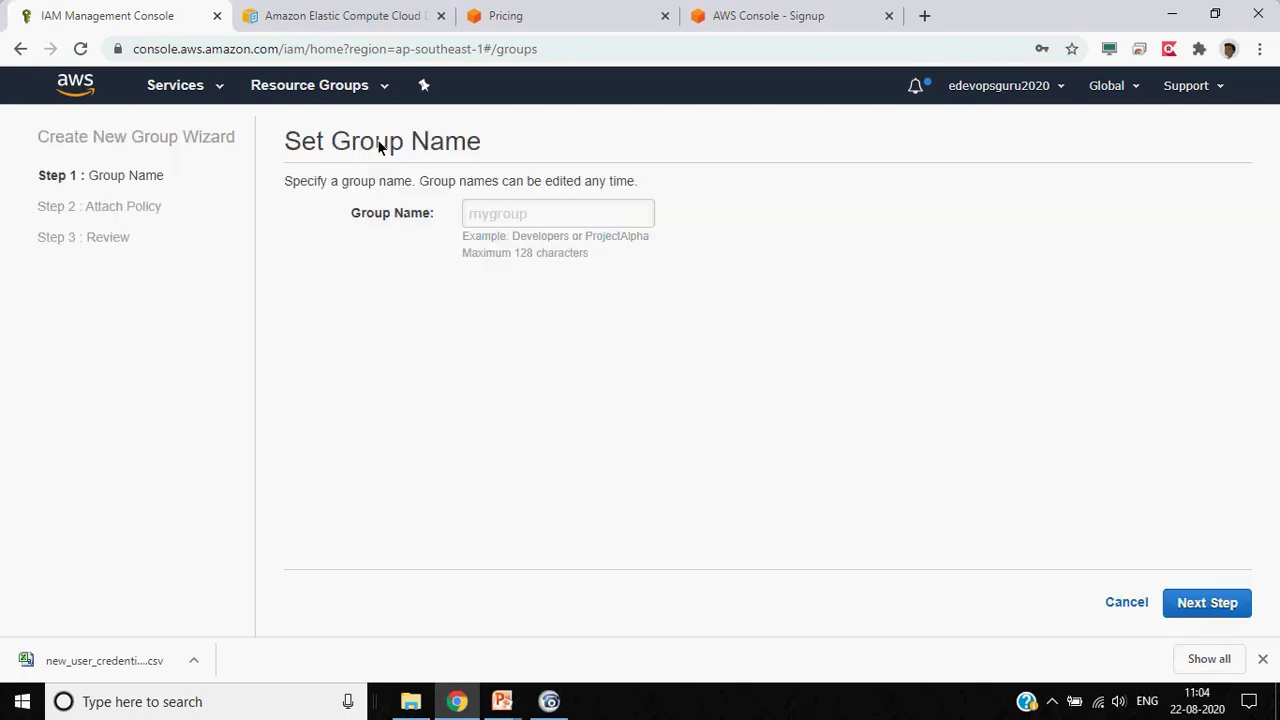
{"action": "left_click", "coordinate": [605, 221]}
{"action": "type", "text": "data"}
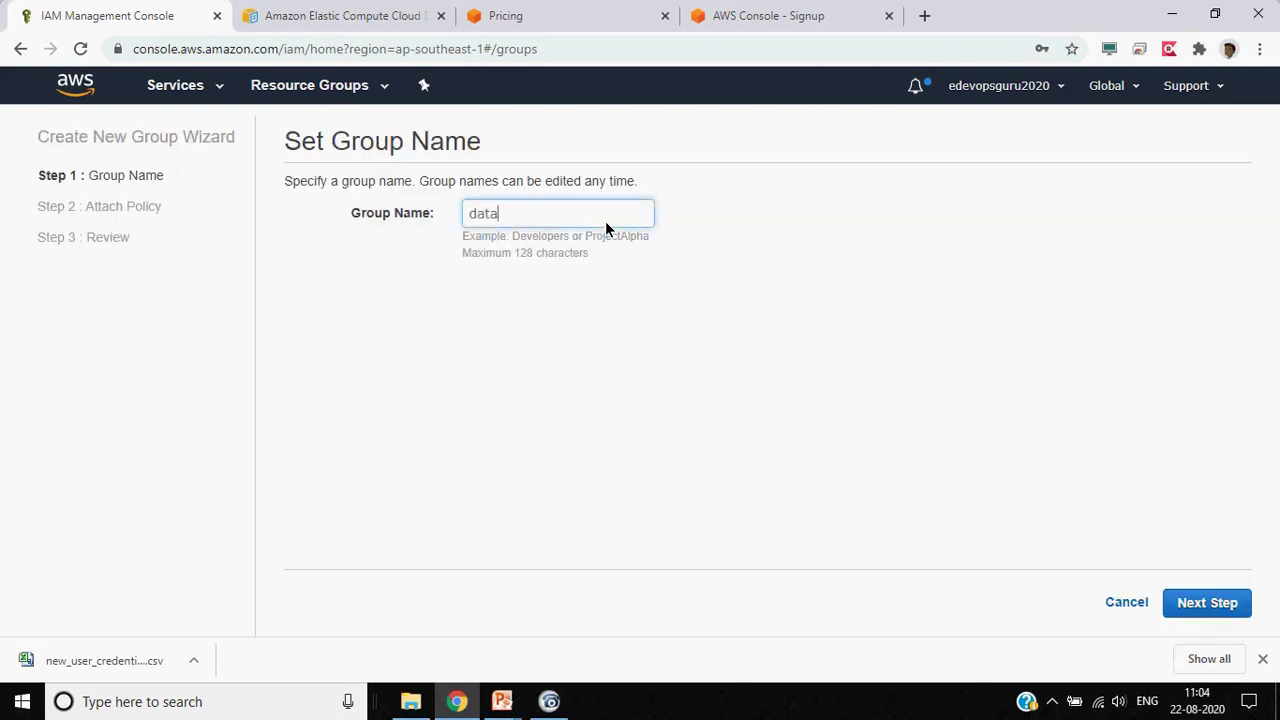
{"action": "type", "text": "baseAdmin"}
{"action": "double_click", "coordinate": [605, 221]}
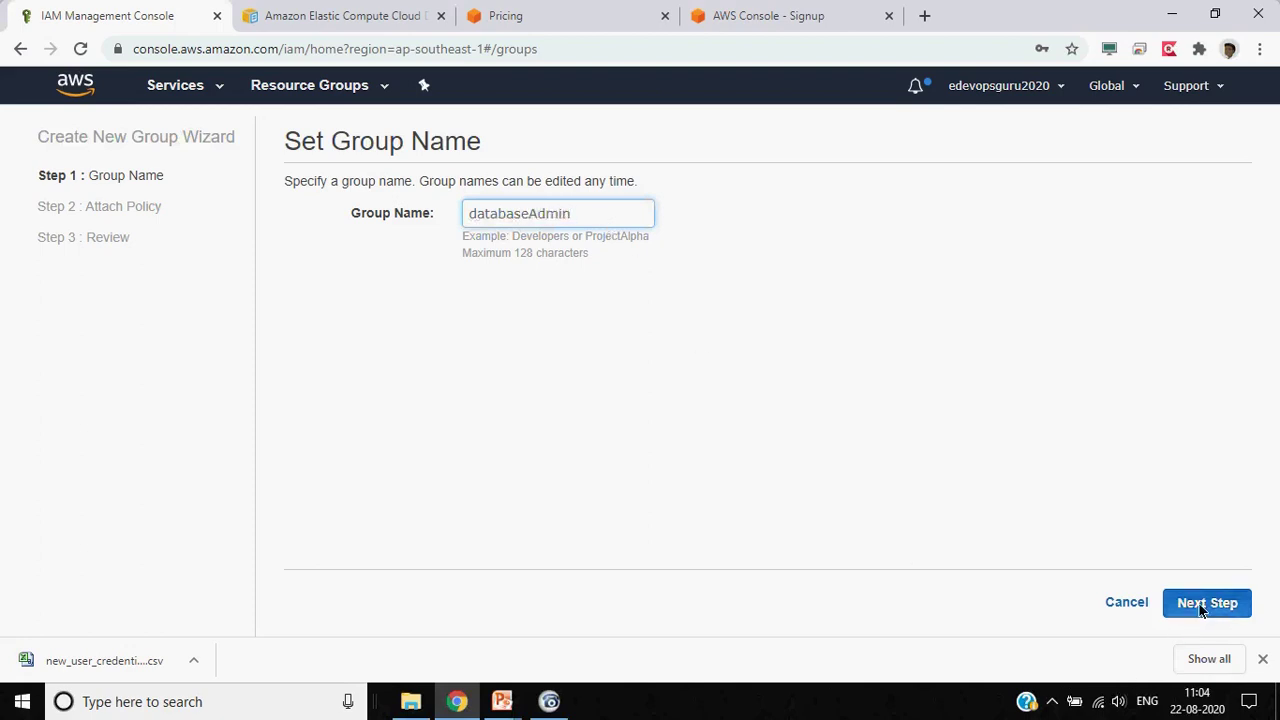
{"action": "left_click", "coordinate": [1205, 603]}
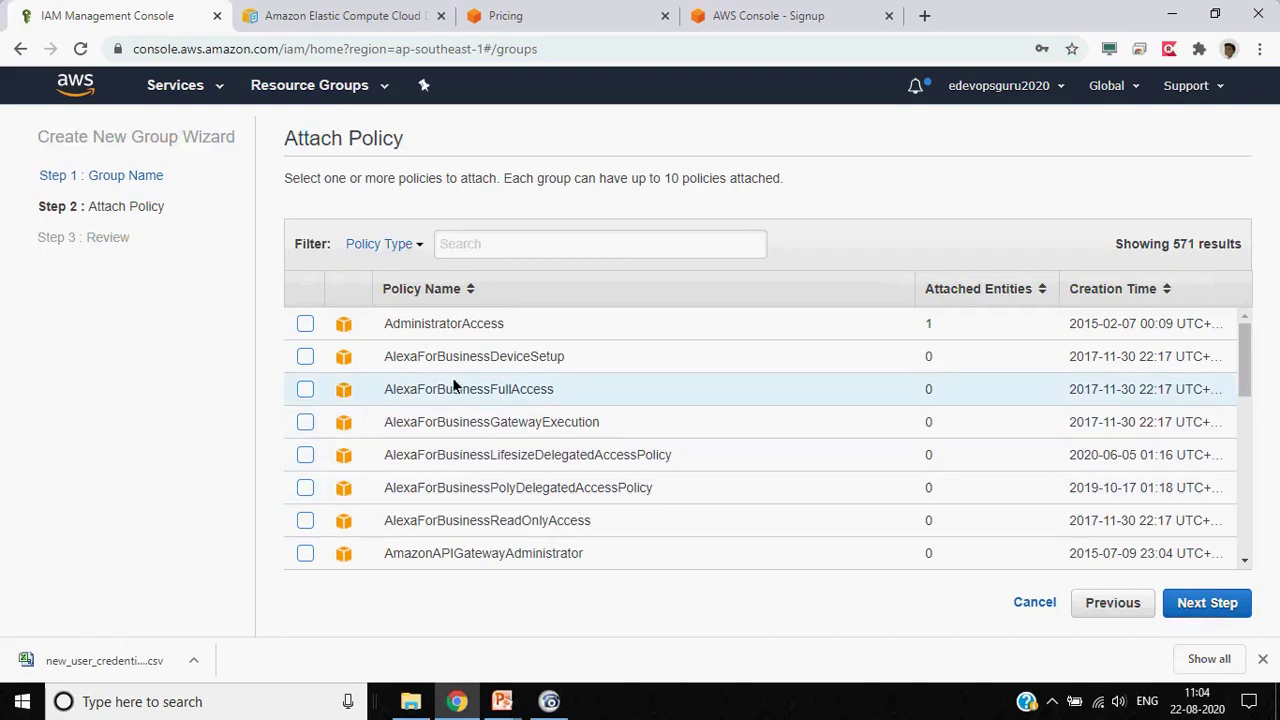
Attach AdministratorAccess and AmazonS3ReadOnlyAccess (filtered by 's3') and continue to review
{"action": "scroll", "coordinate": [441, 425], "scroll_direction": "down", "scroll_amount": 2}
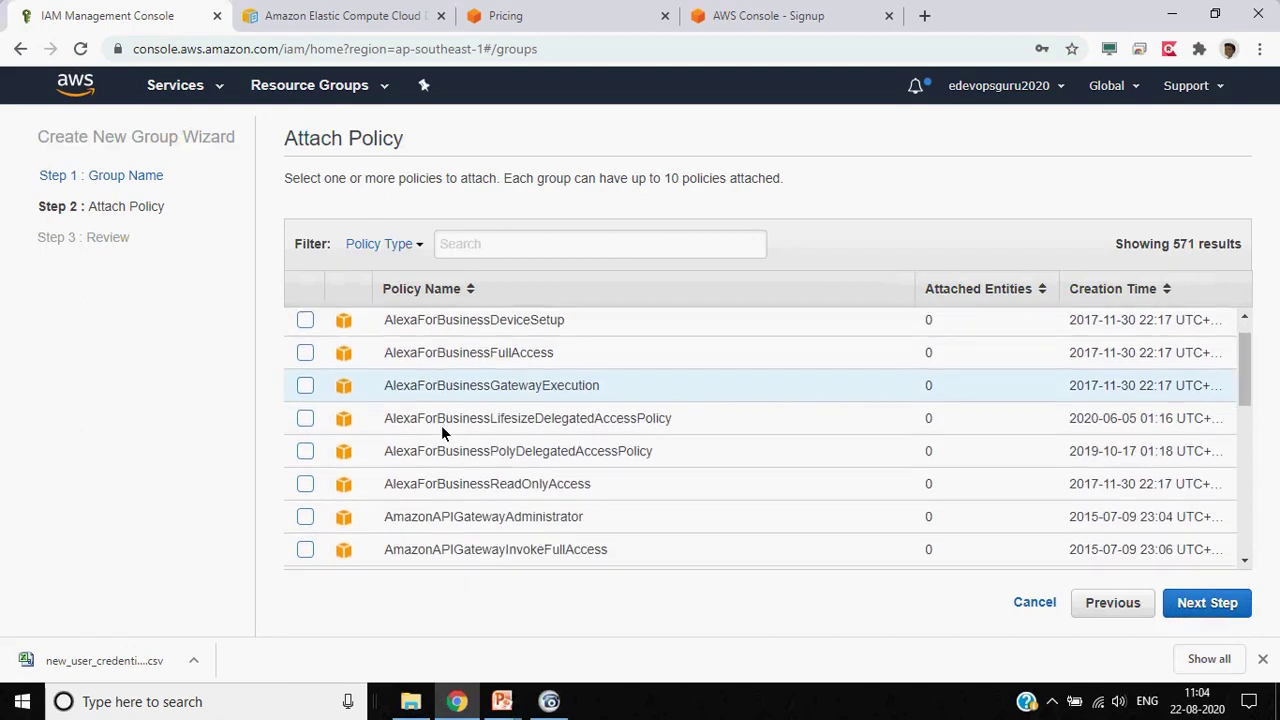
{"action": "scroll", "coordinate": [441, 425], "scroll_direction": "down", "scroll_amount": 3}
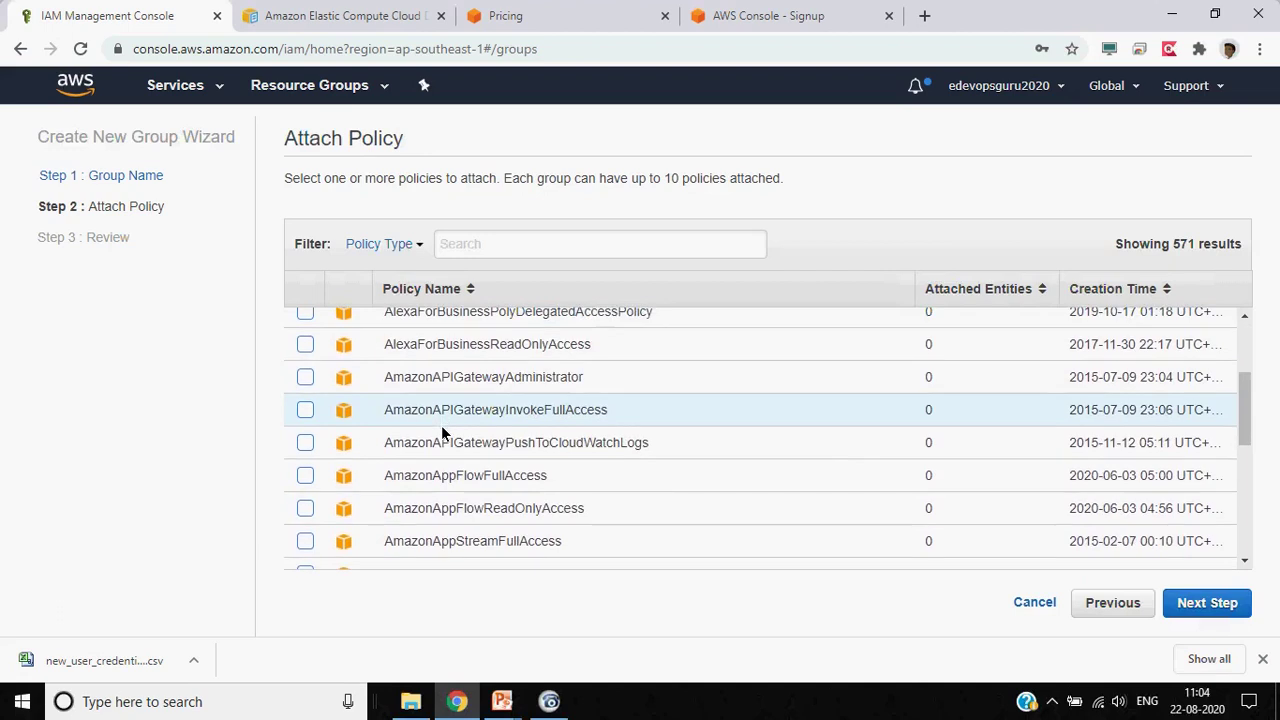
{"action": "scroll", "coordinate": [441, 425], "scroll_direction": "down", "scroll_amount": 5}
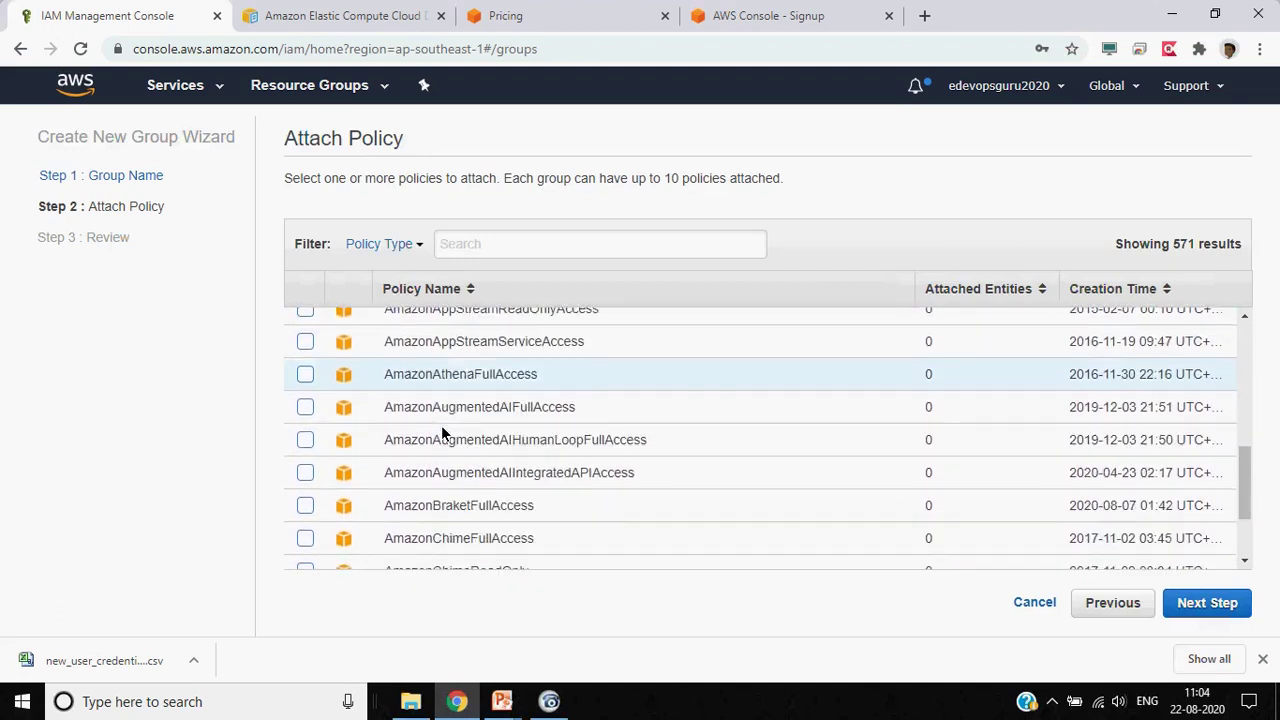
{"action": "scroll", "coordinate": [441, 425], "scroll_direction": "down", "scroll_amount": 9}
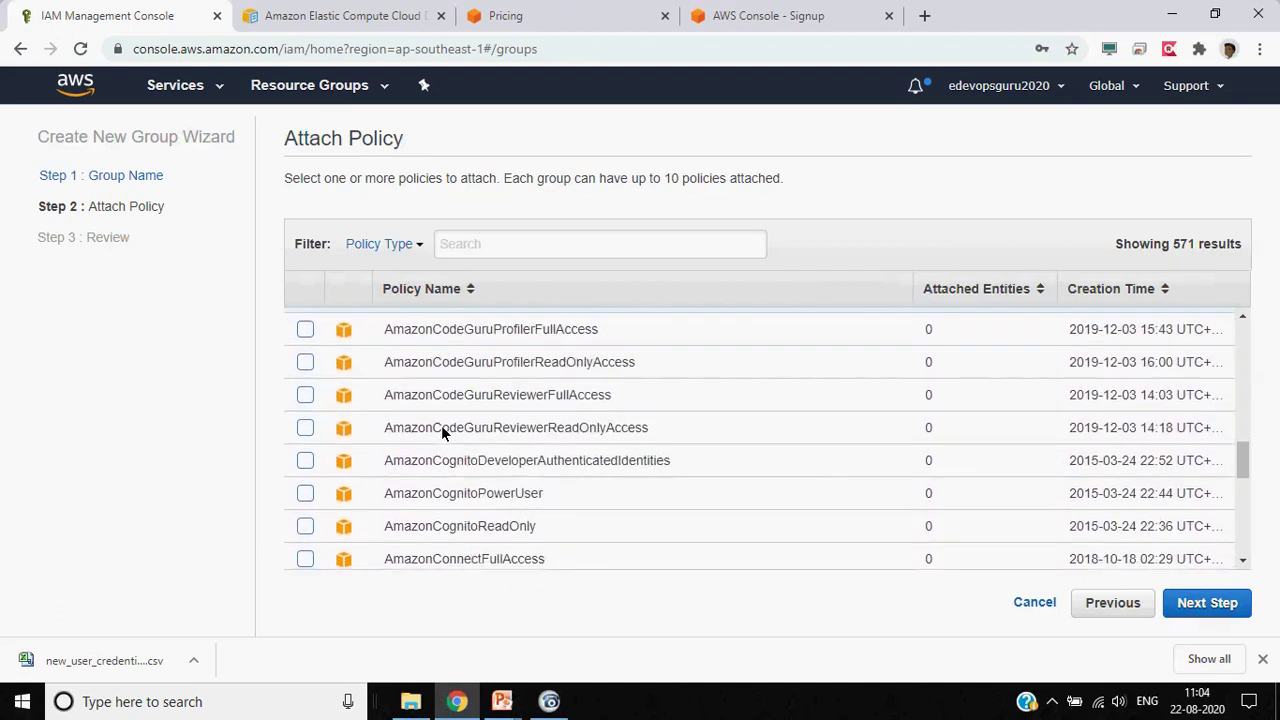
{"action": "scroll", "coordinate": [441, 425], "scroll_direction": "down", "scroll_amount": 1}
{"action": "scroll", "coordinate": [441, 425], "scroll_direction": "up", "scroll_amount": 18}
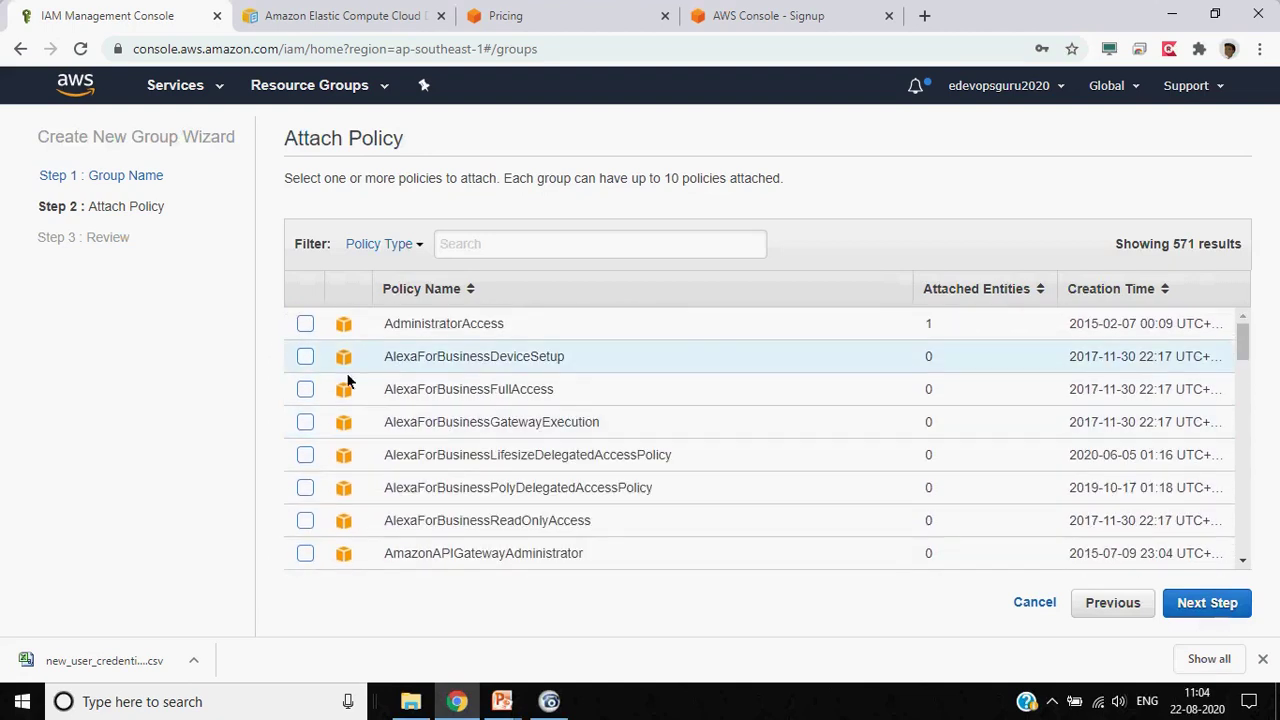
{"action": "left_click", "coordinate": [307, 331]}
{"action": "left_click", "coordinate": [546, 244]}
{"action": "type", "text": "ec2"}
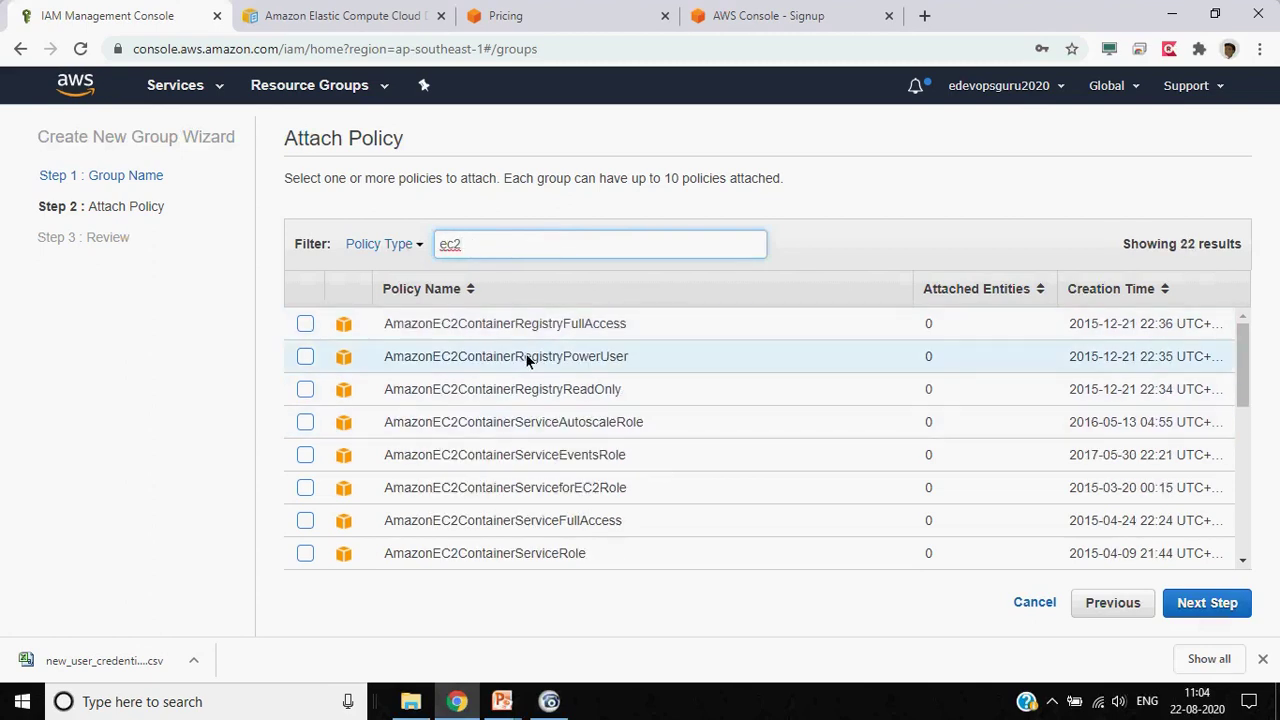
{"action": "key", "text": "BackSpace"}
{"action": "key", "text": "BackSpace"}
{"action": "key", "text": "BackSpace"}
{"action": "type", "text": "s3"}
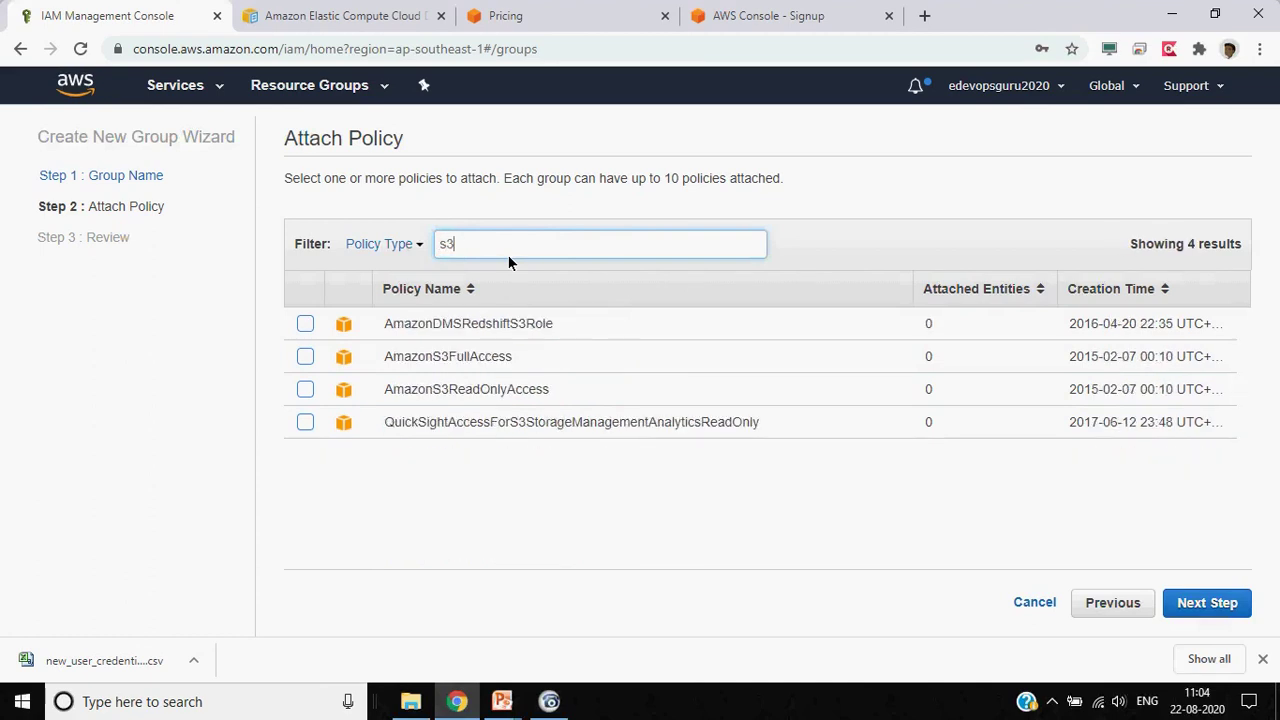
{"action": "left_click", "coordinate": [305, 389]}
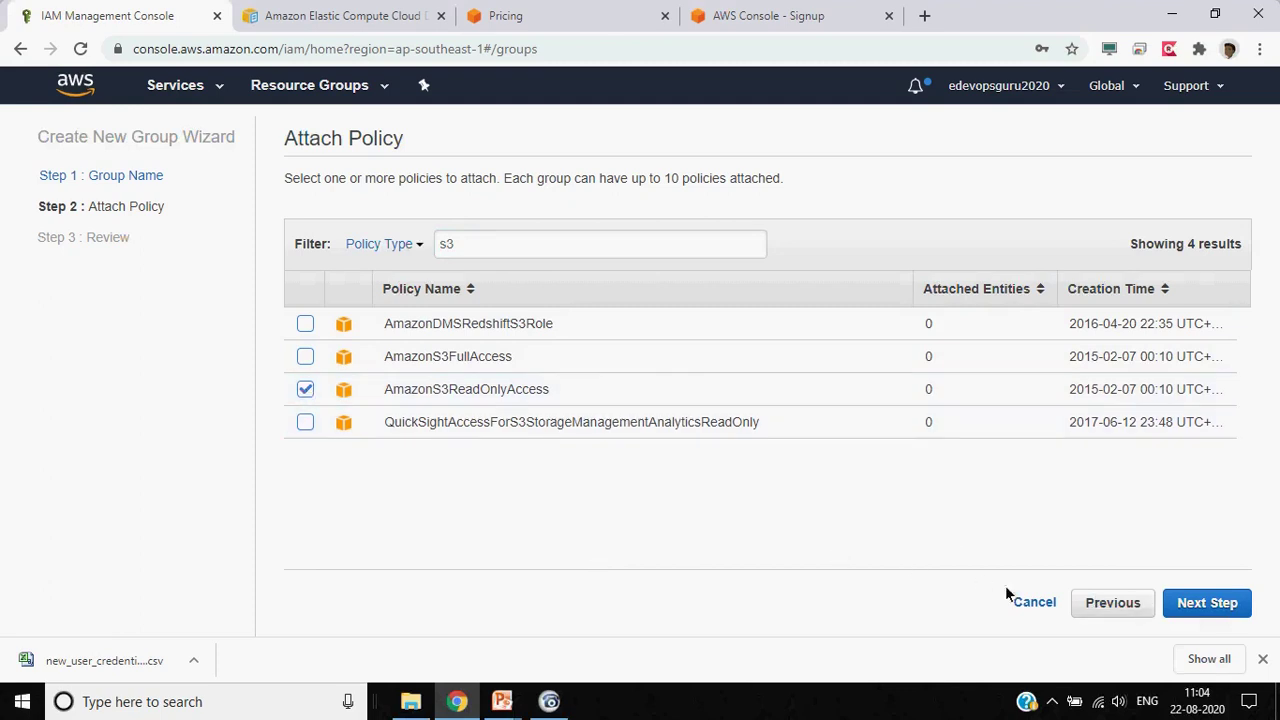
{"action": "left_click", "coordinate": [1232, 610]}
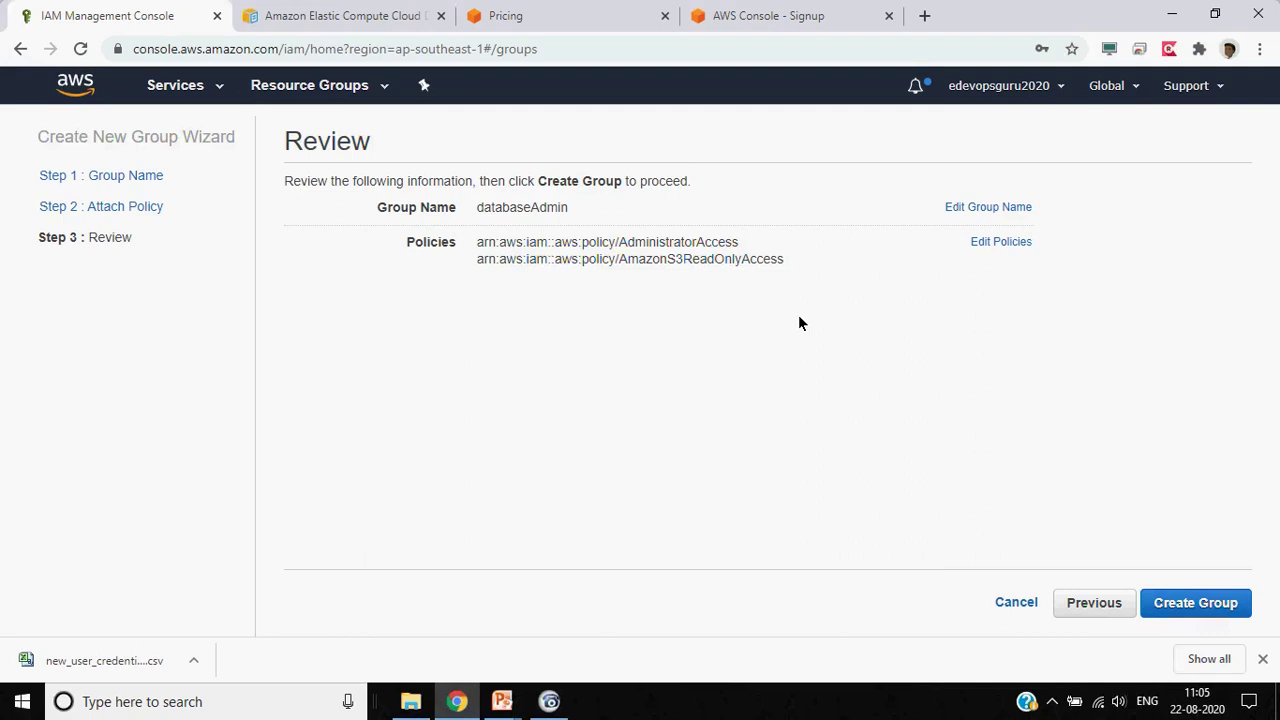
Create databaseAdmin, add databaseuser via Group Actions, and refresh the Groups list
{"action": "left_click", "coordinate": [1166, 600]}
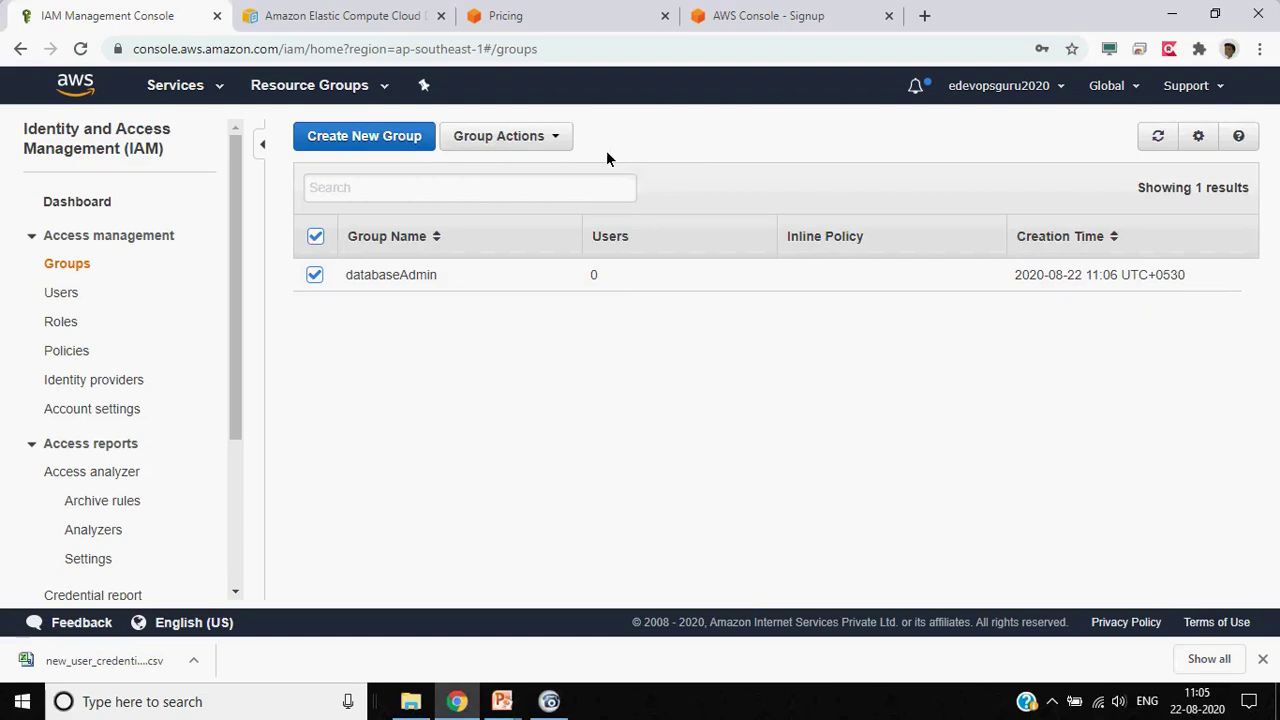
{"action": "left_click", "coordinate": [543, 134]}
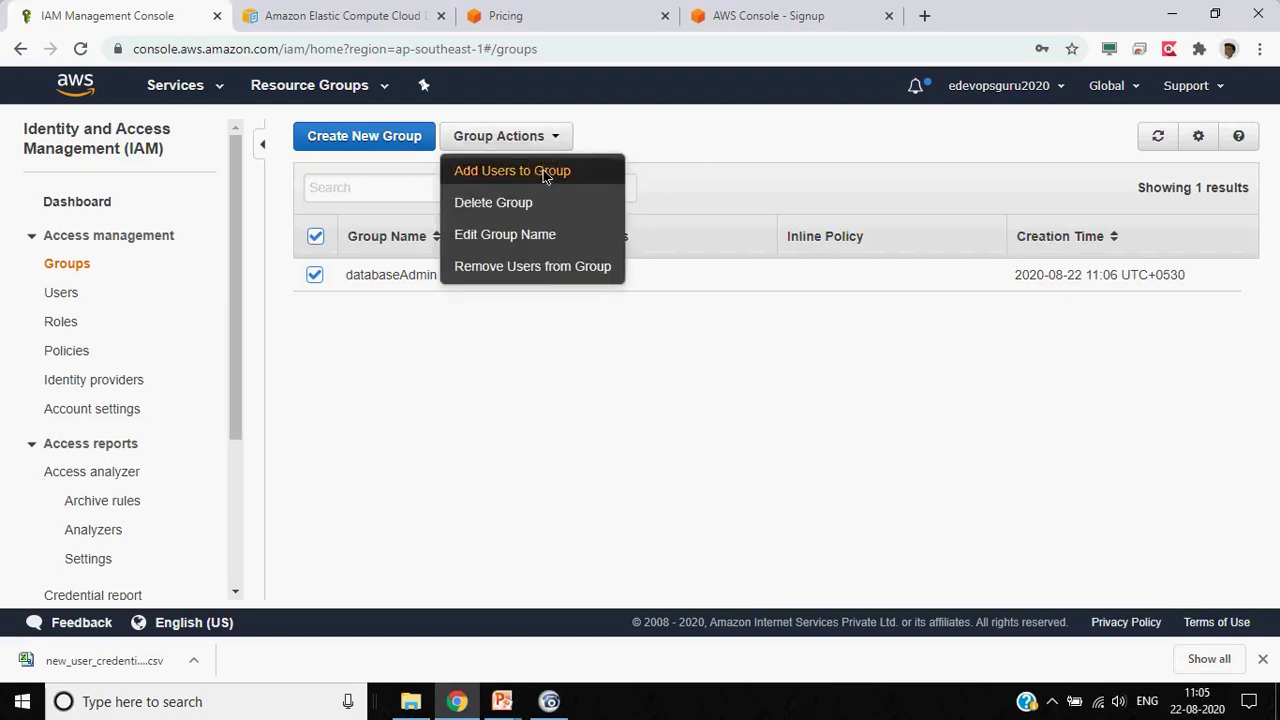
{"action": "left_click", "coordinate": [542, 170]}
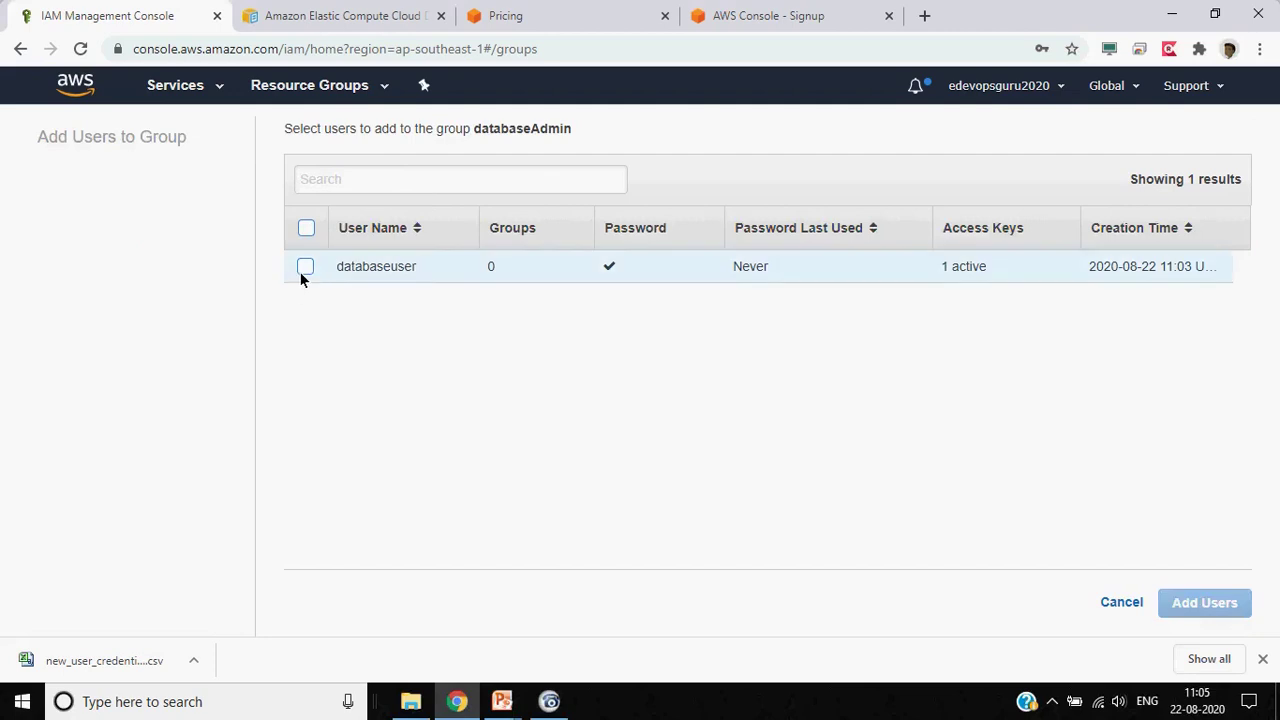
{"action": "left_click", "coordinate": [303, 269]}
{"action": "left_click", "coordinate": [1240, 606]}
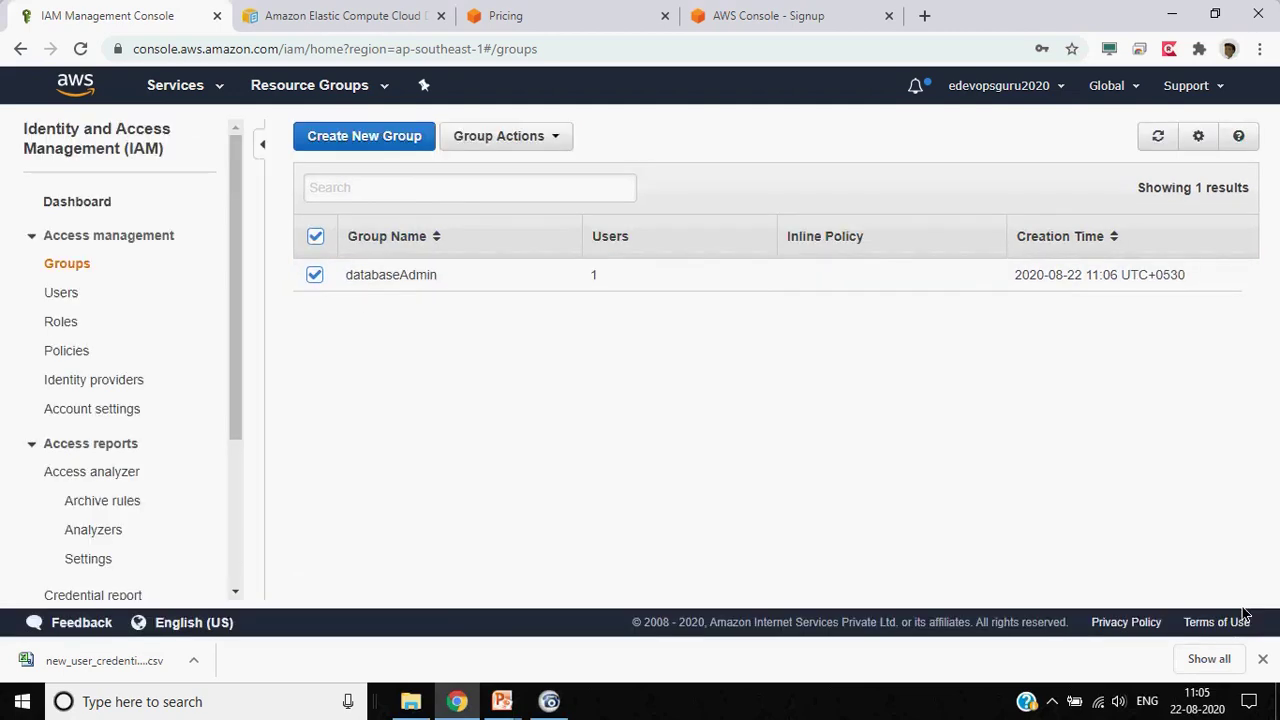
{"action": "left_click", "coordinate": [85, 268]}
{"action": "left_click", "coordinate": [549, 705]}
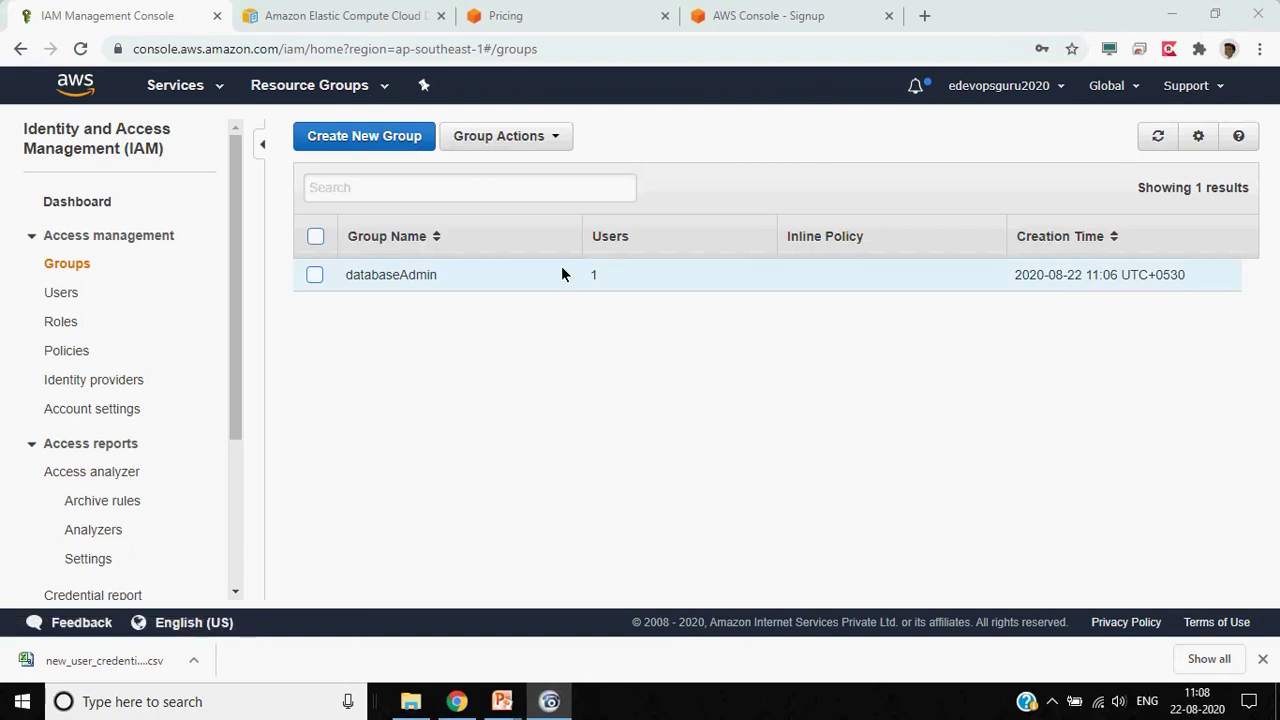
Open databaseAdmin's details, select its Group ARN, then go to the Users list
{"action": "left_click", "coordinate": [352, 276]}
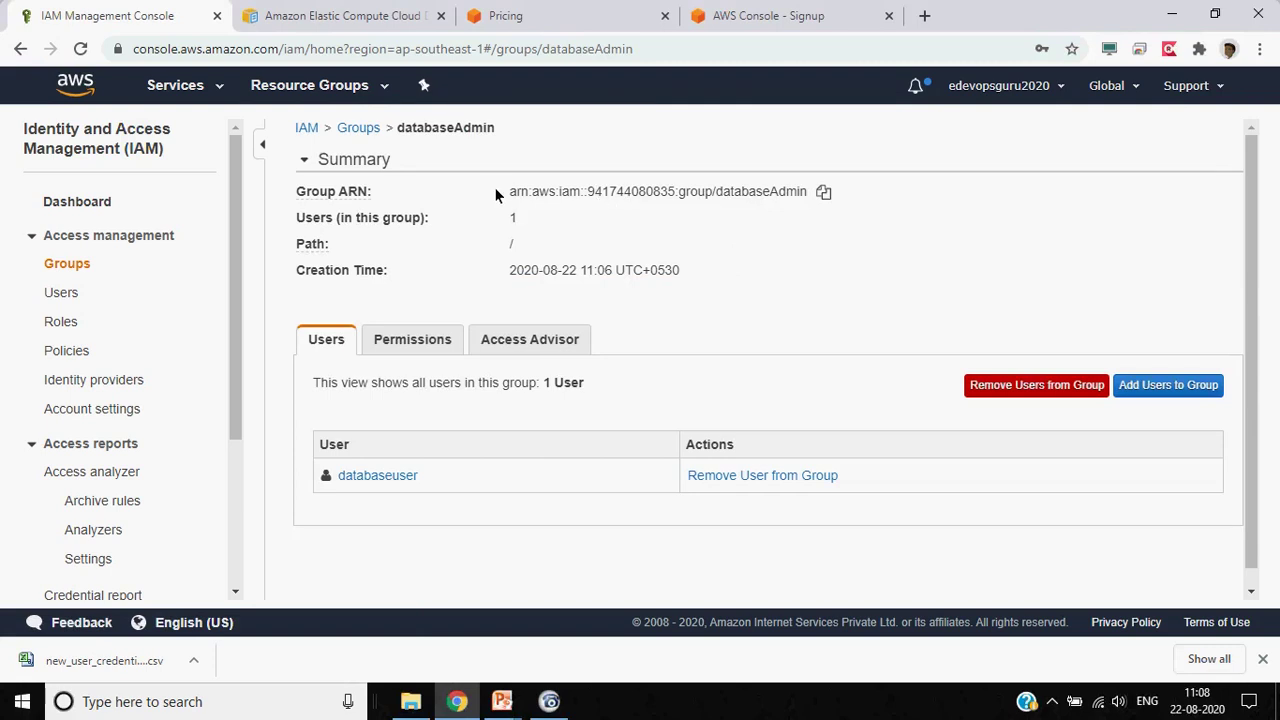
{"action": "triple_click", "coordinate": [749, 195]}
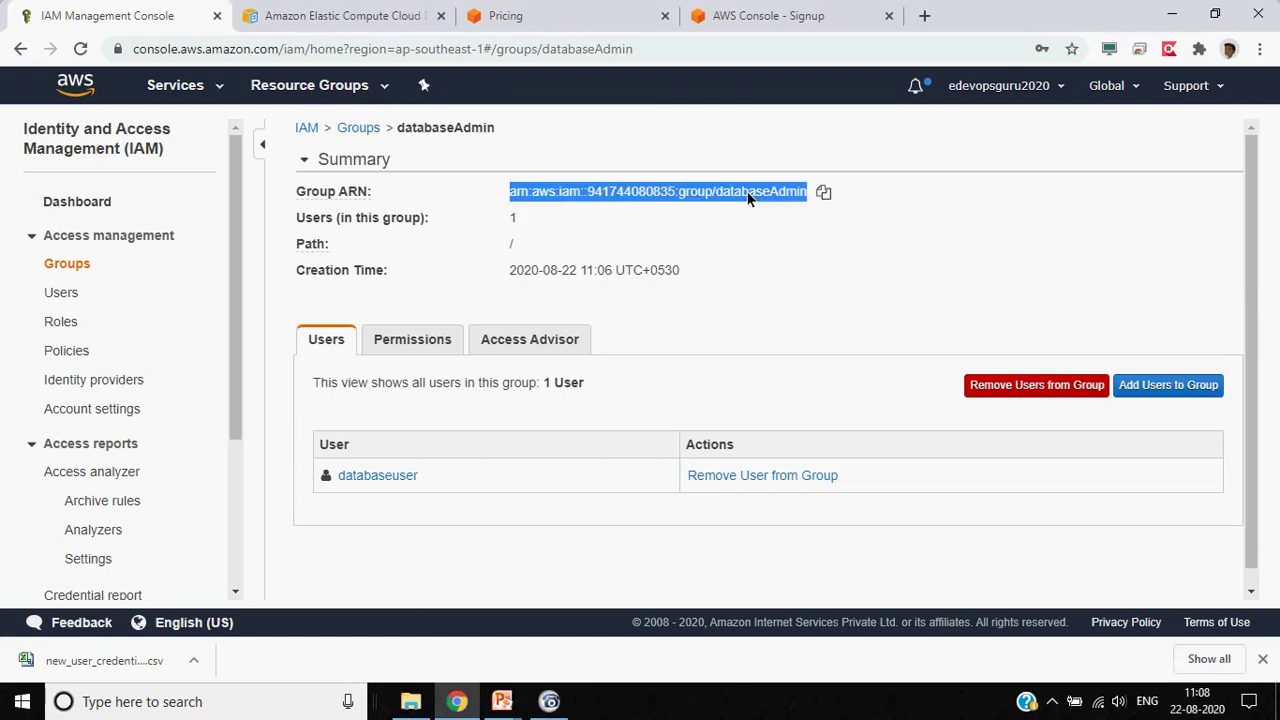
{"action": "left_click", "coordinate": [69, 295]}
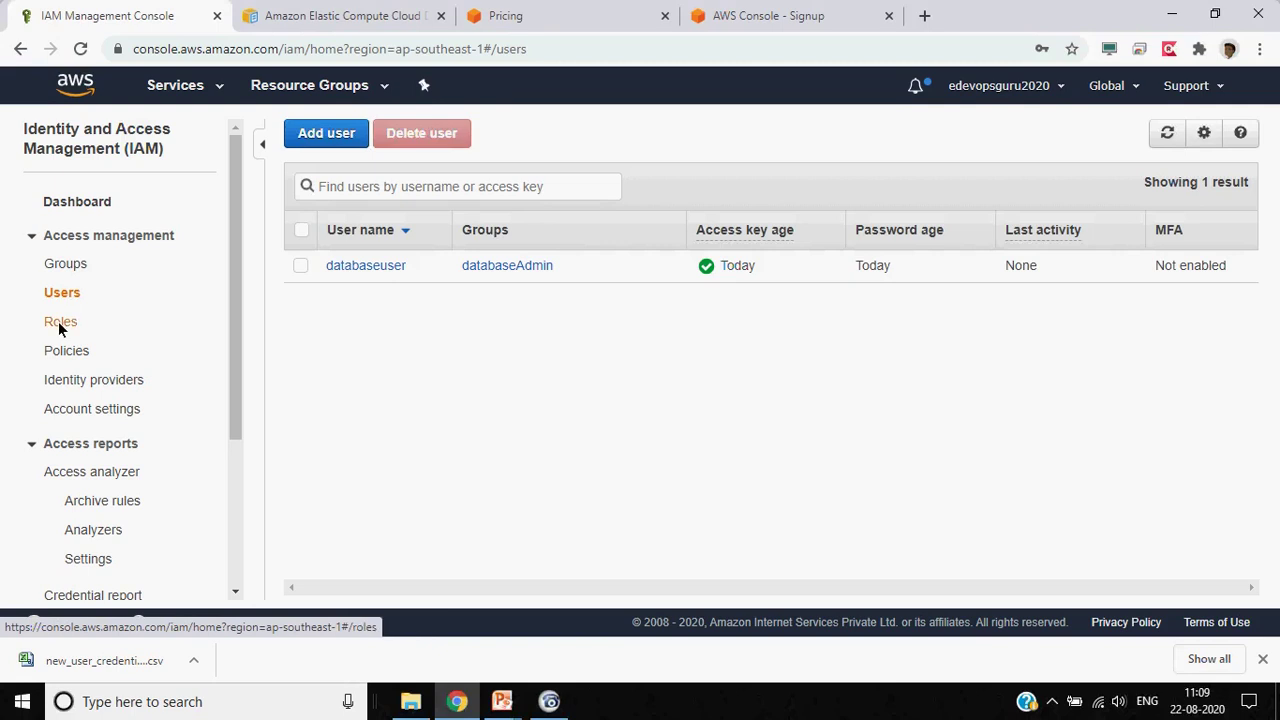
Go to the IAM Roles page
{"action": "left_click", "coordinate": [60, 322]}
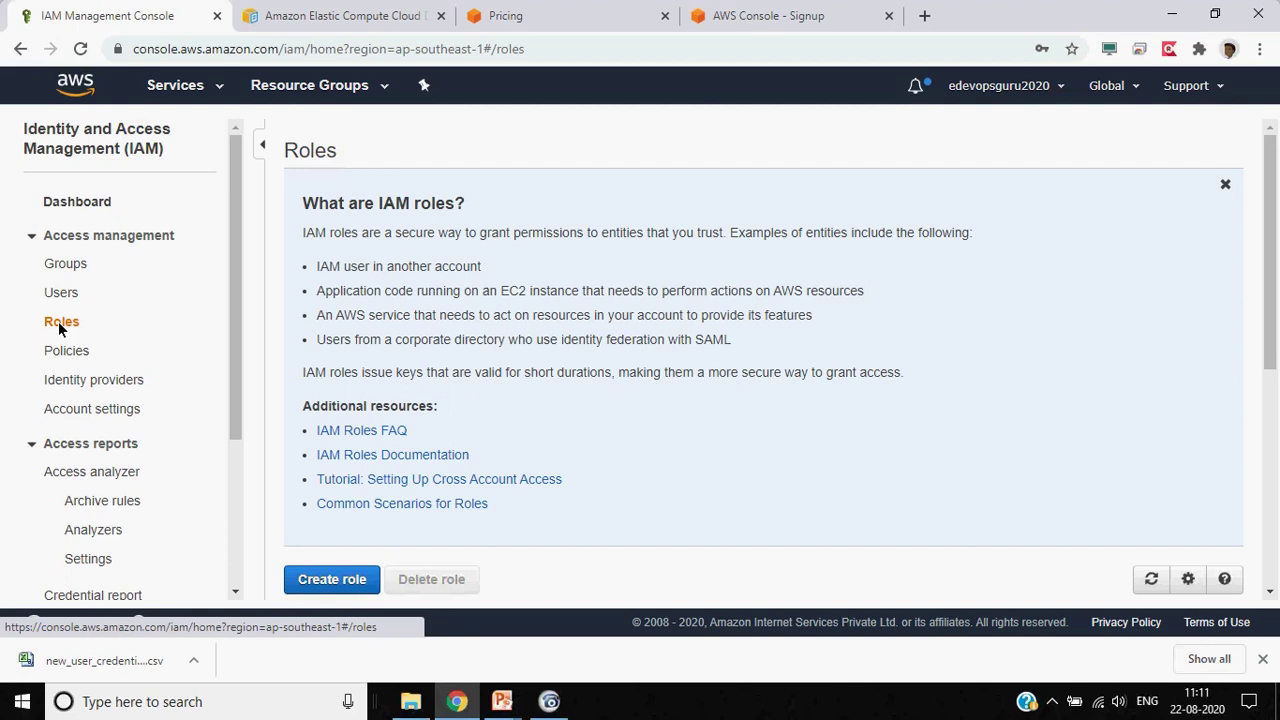
Start a new role with AWS service as the trusted entity and browse the service list
{"action": "left_click", "coordinate": [345, 582]}
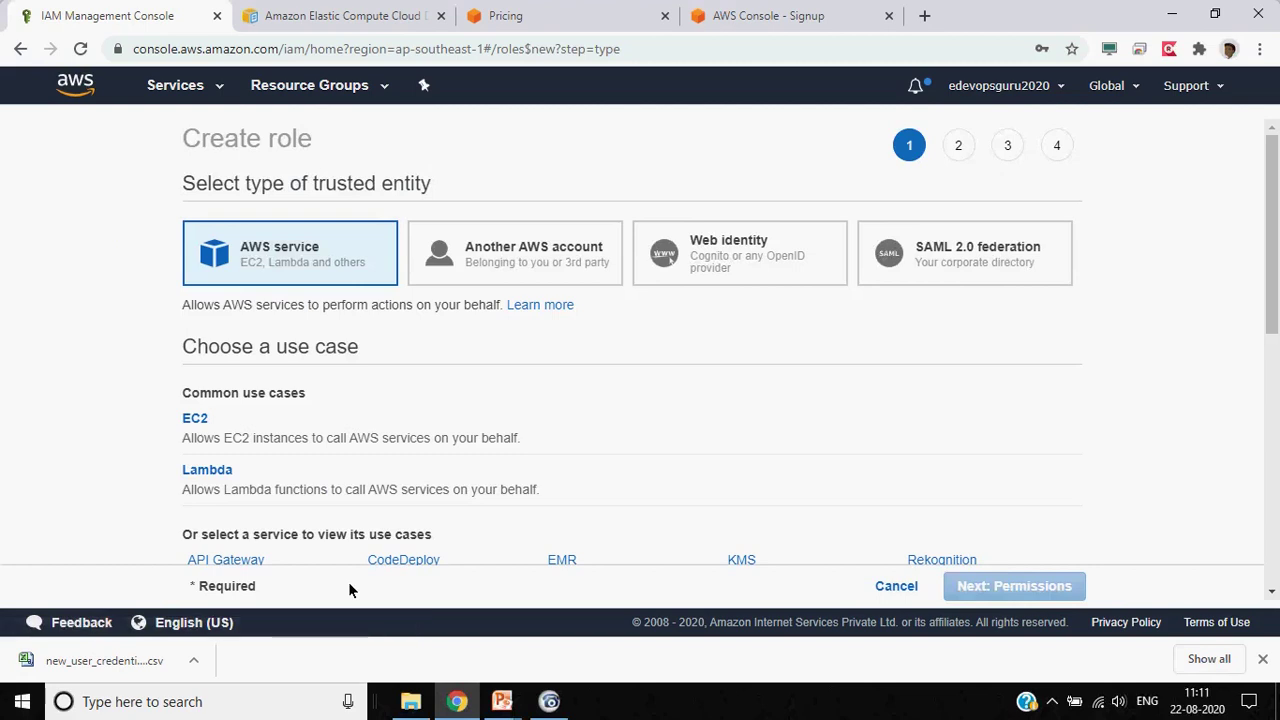
{"action": "scroll", "coordinate": [2, 440], "scroll_direction": "down", "scroll_amount": 1}
{"action": "scroll", "coordinate": [2, 440], "scroll_direction": "up", "scroll_amount": 1}
{"action": "scroll", "coordinate": [72, 397], "scroll_direction": "down", "scroll_amount": 1}
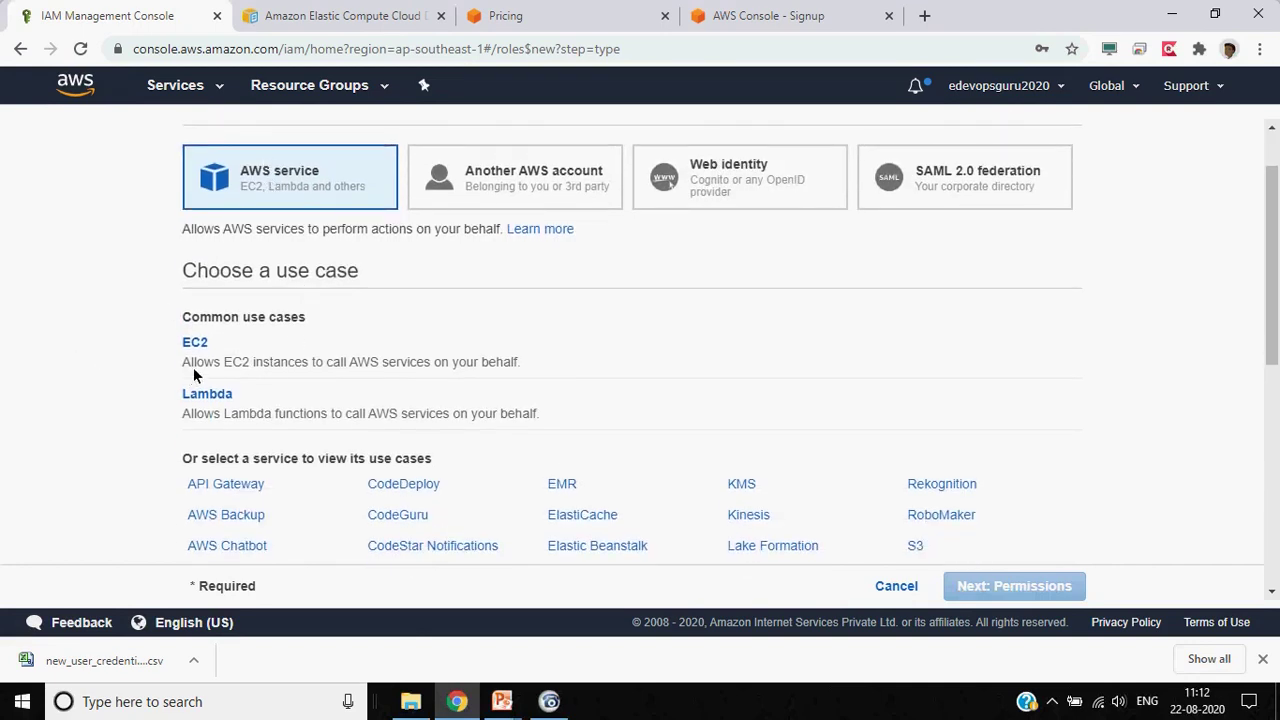
{"action": "scroll", "coordinate": [40, 363], "scroll_direction": "down", "scroll_amount": 2}
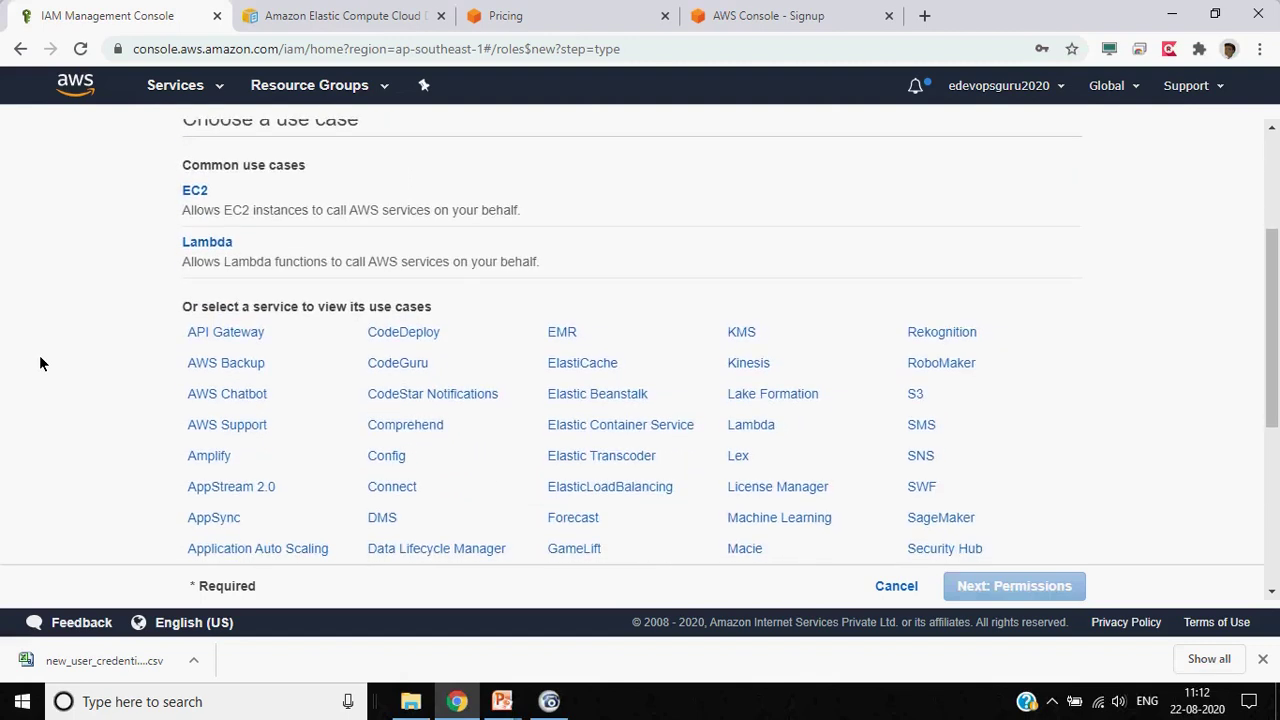
{"action": "scroll", "coordinate": [40, 363], "scroll_direction": "up", "scroll_amount": 3}
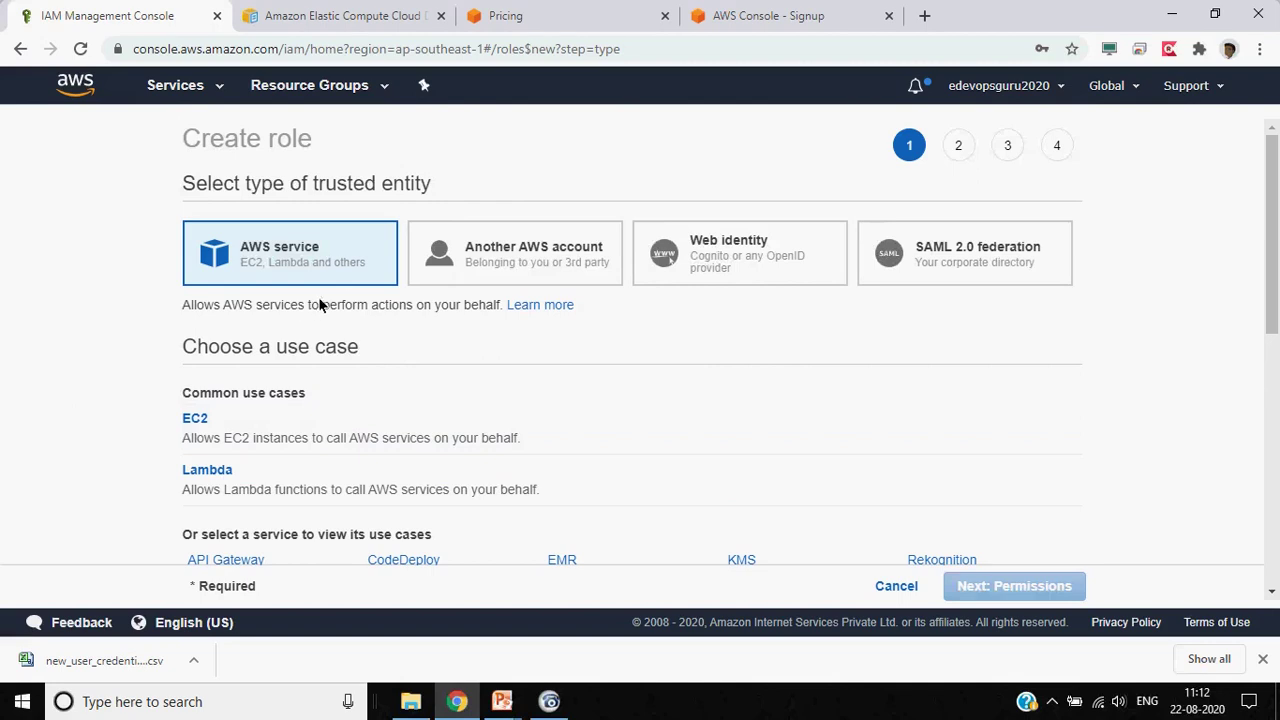
{"action": "scroll", "coordinate": [71, 400], "scroll_direction": "down", "scroll_amount": 2}
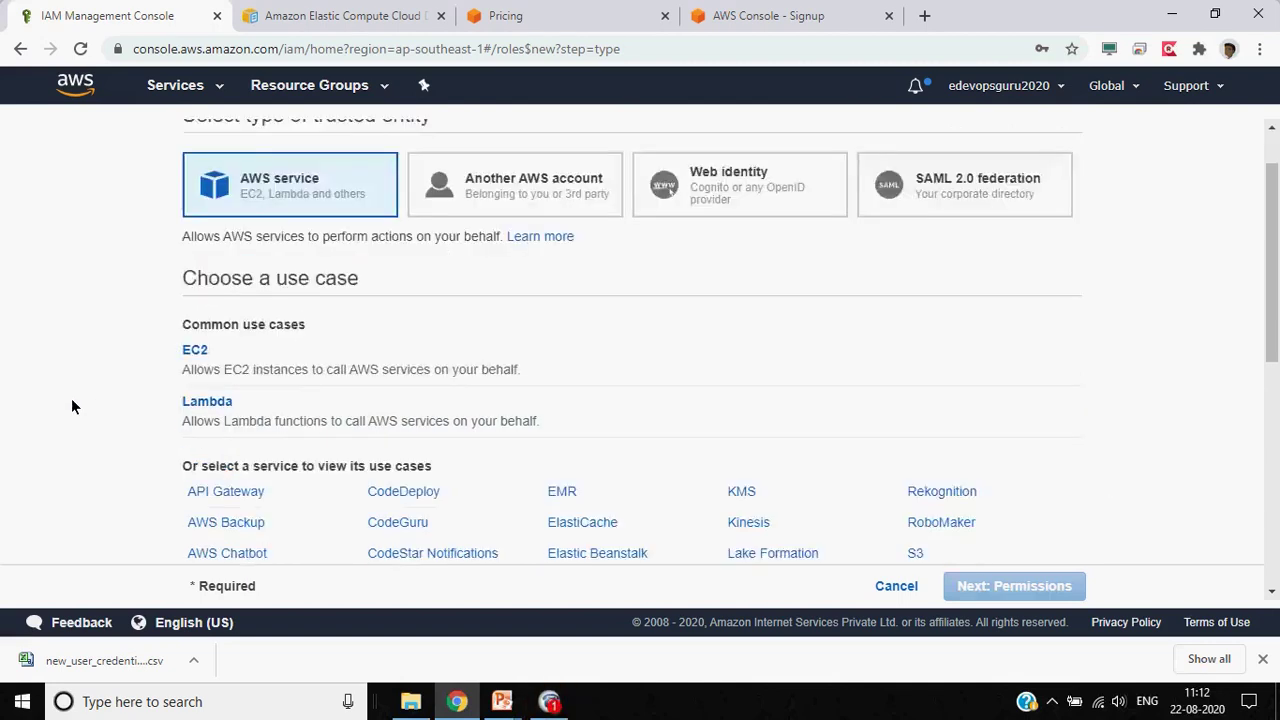
{"action": "scroll", "coordinate": [71, 403], "scroll_direction": "down", "scroll_amount": 1}
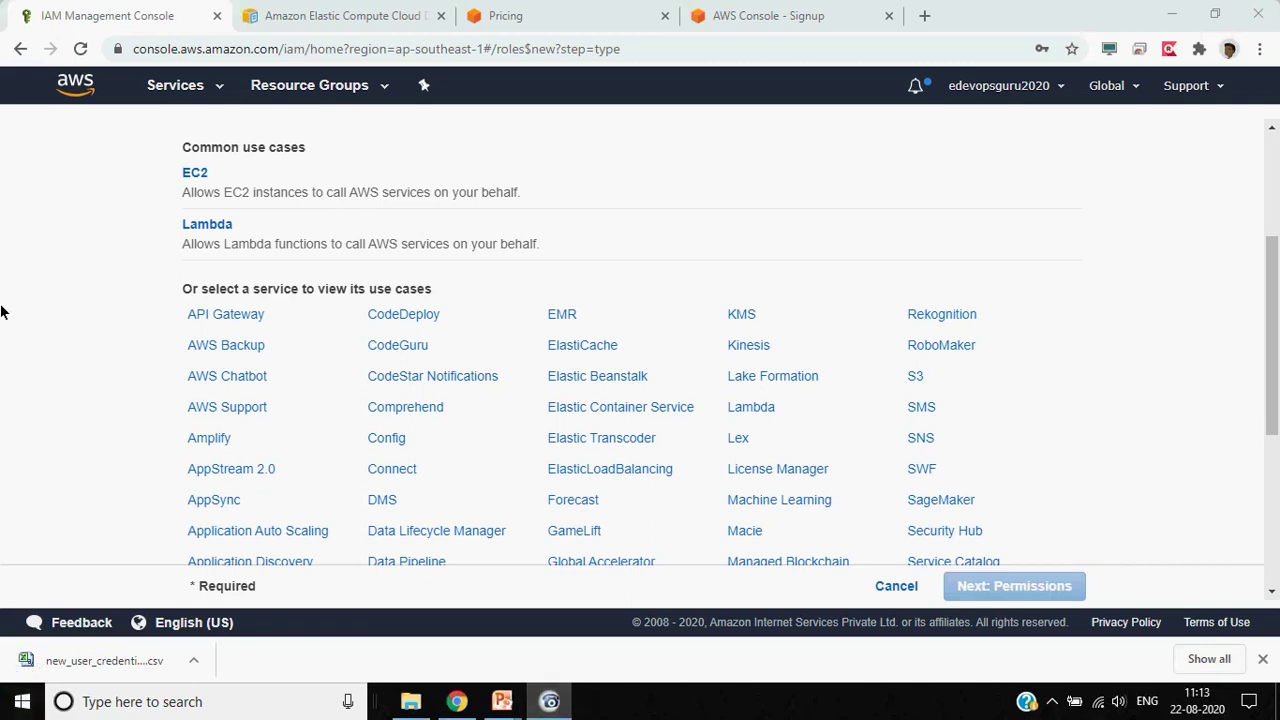
{"action": "left_click", "coordinate": [117, 367]}
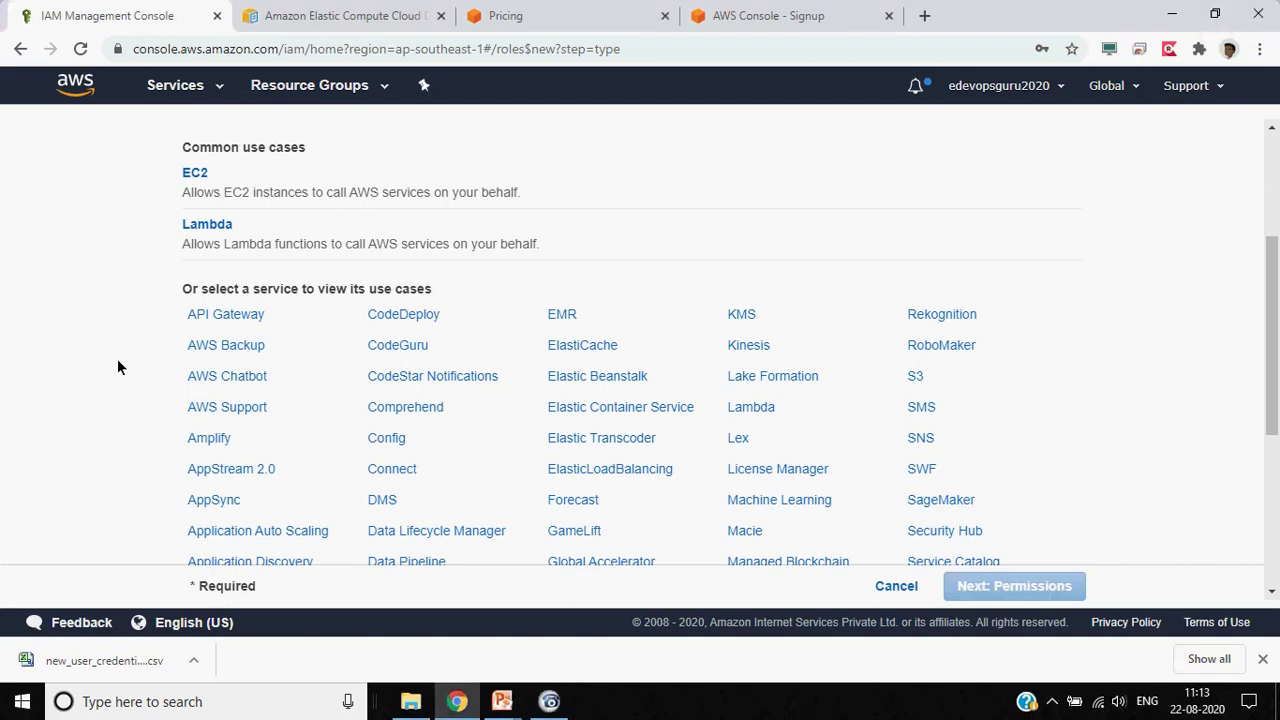
{"action": "scroll", "coordinate": [117, 367], "scroll_direction": "up", "scroll_amount": 3}
{"action": "scroll", "coordinate": [117, 367], "scroll_direction": "down", "scroll_amount": 1}
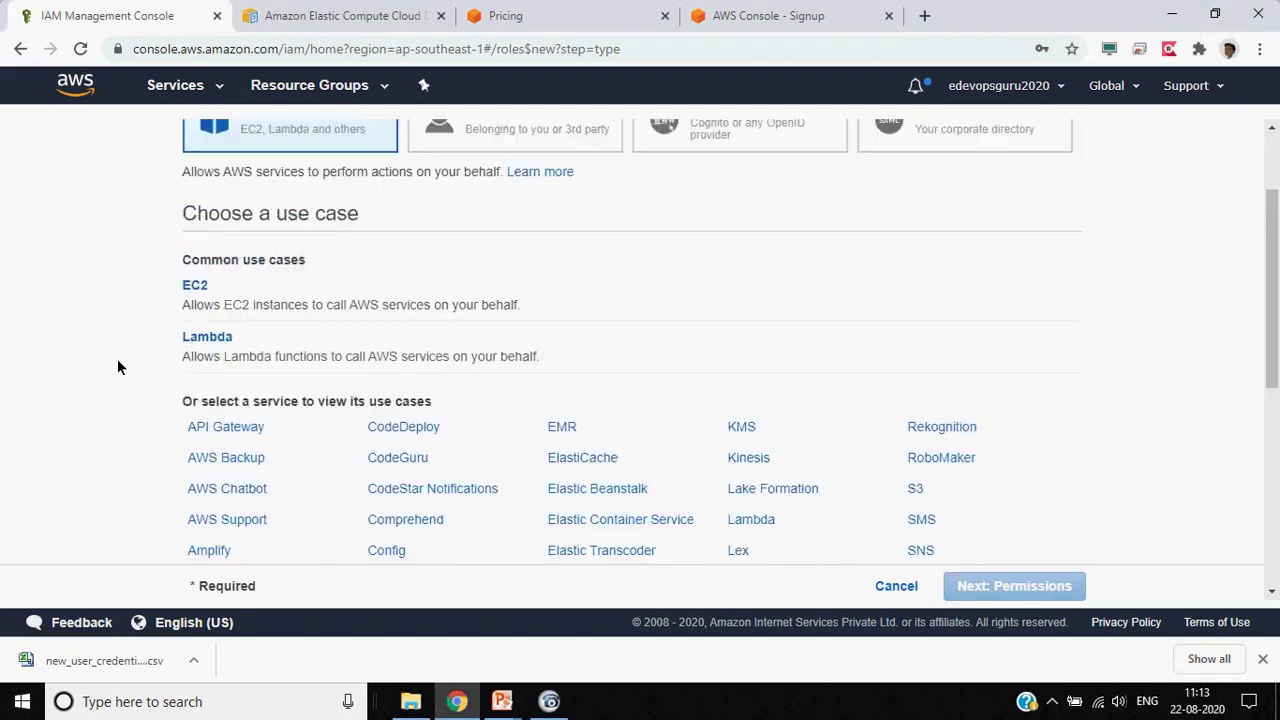
{"action": "scroll", "coordinate": [117, 365], "scroll_direction": "down", "scroll_amount": 1}
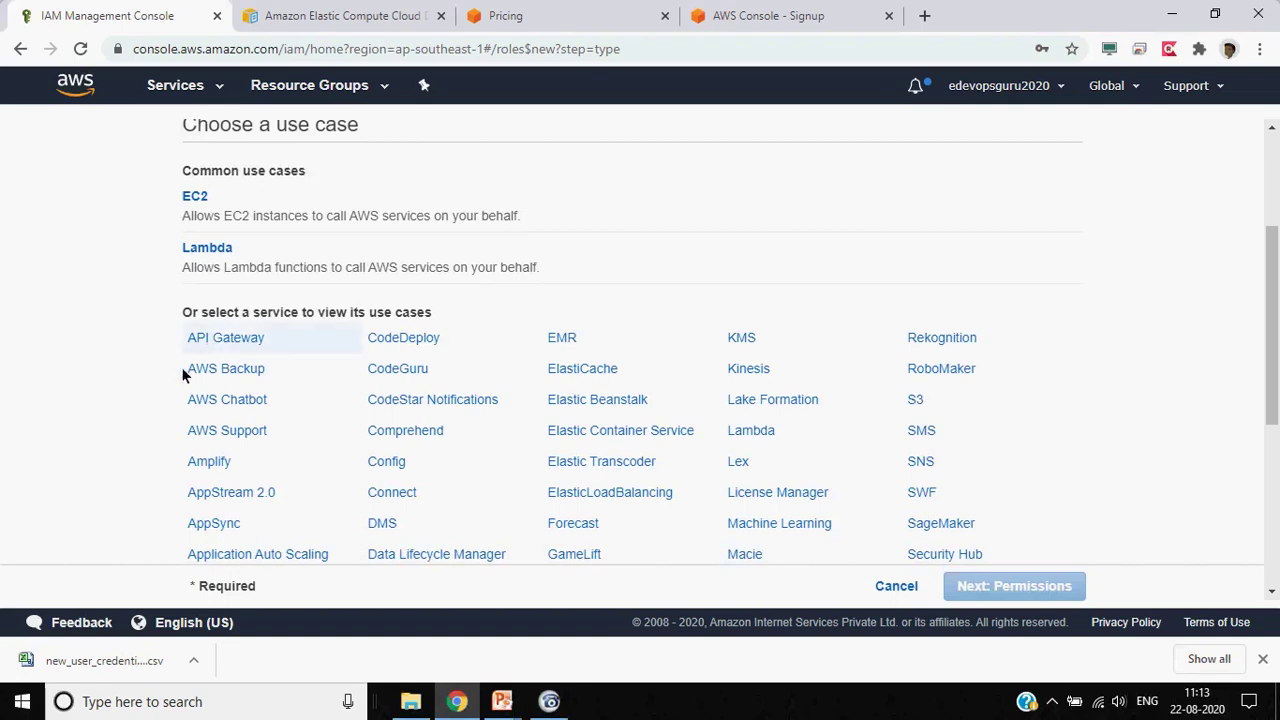
{"action": "scroll", "coordinate": [114, 404], "scroll_direction": "down", "scroll_amount": 1}
{"action": "scroll", "coordinate": [114, 412], "scroll_direction": "down", "scroll_amount": 1}
{"action": "scroll", "coordinate": [115, 411], "scroll_direction": "down", "scroll_amount": 1}
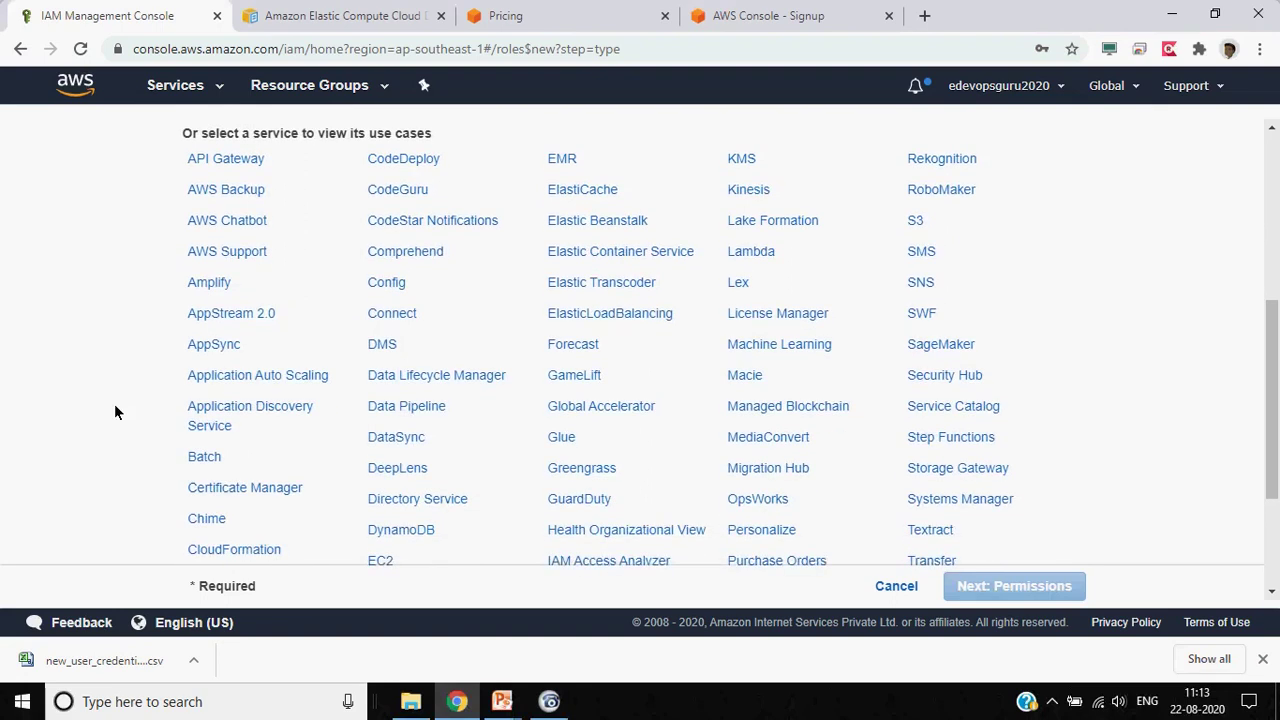
{"action": "scroll", "coordinate": [114, 411], "scroll_direction": "down", "scroll_amount": 1}
Select the S3 service with its basic use case and continue to role permissions
{"action": "left_click", "coordinate": [396, 494]}
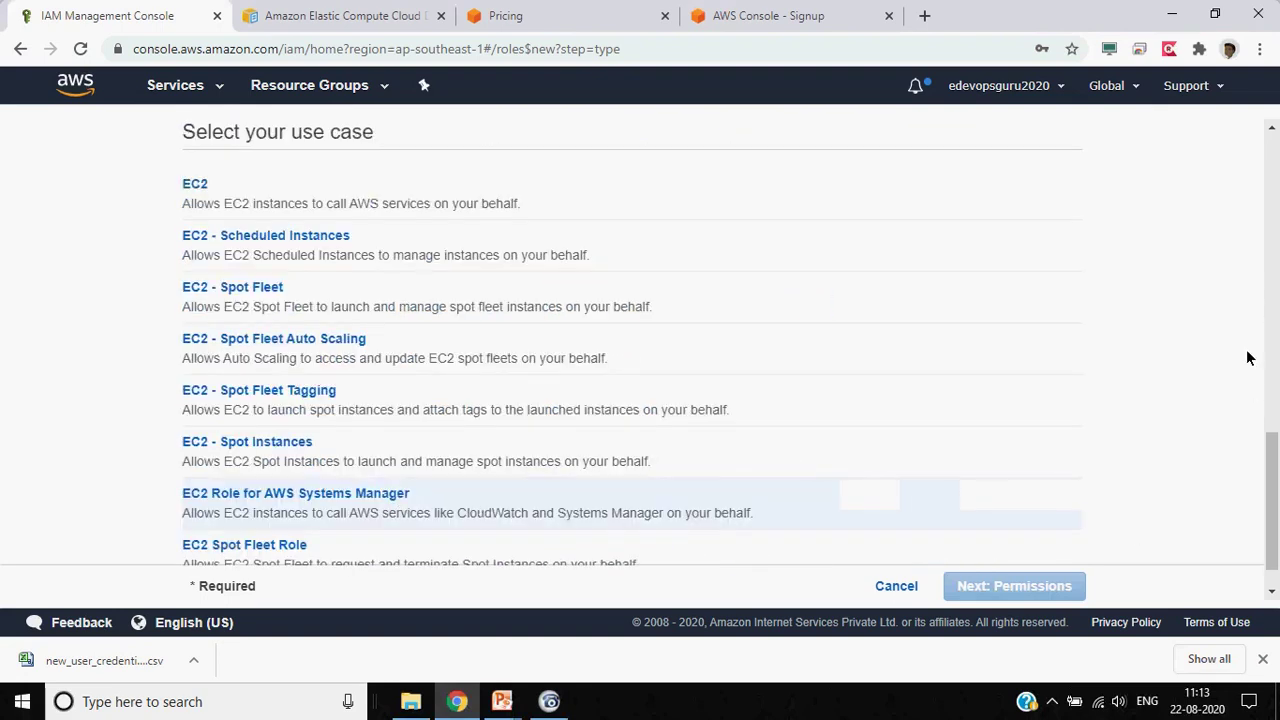
{"action": "scroll", "coordinate": [1248, 358], "scroll_direction": "up", "scroll_amount": 2}
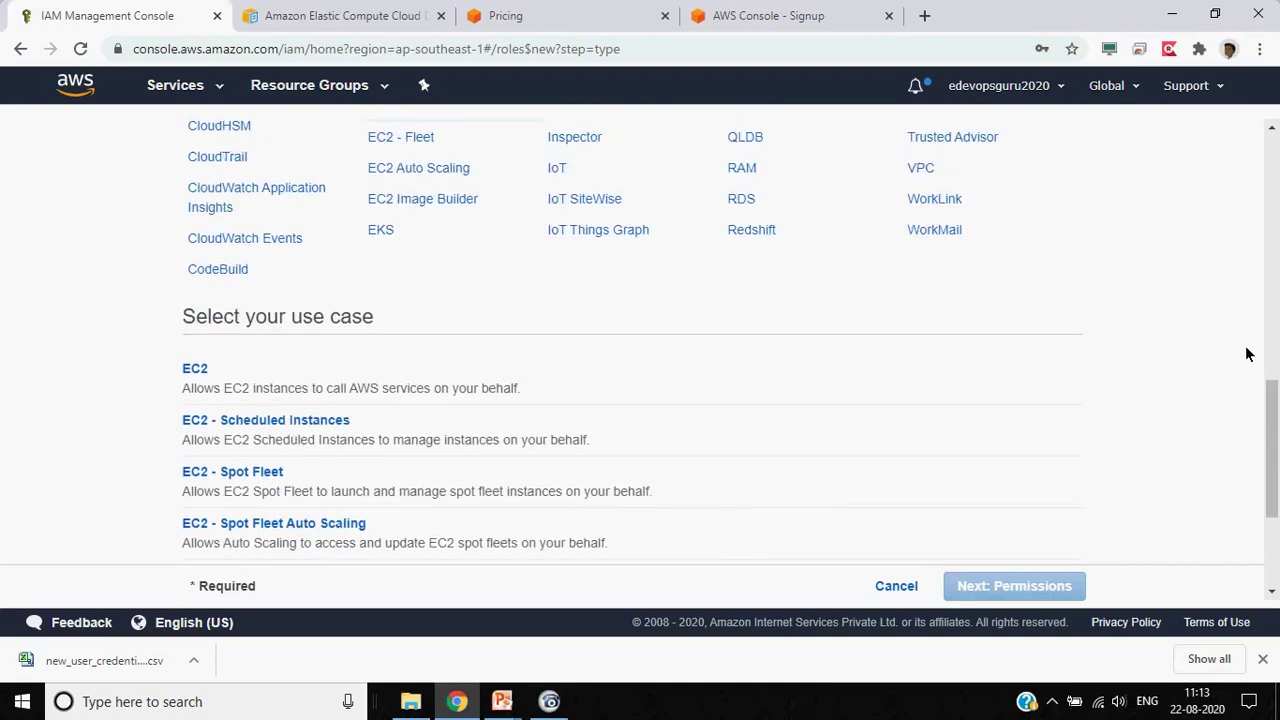
{"action": "scroll", "coordinate": [1248, 355], "scroll_direction": "up", "scroll_amount": 6}
{"action": "scroll", "coordinate": [1248, 354], "scroll_direction": "down", "scroll_amount": 2}
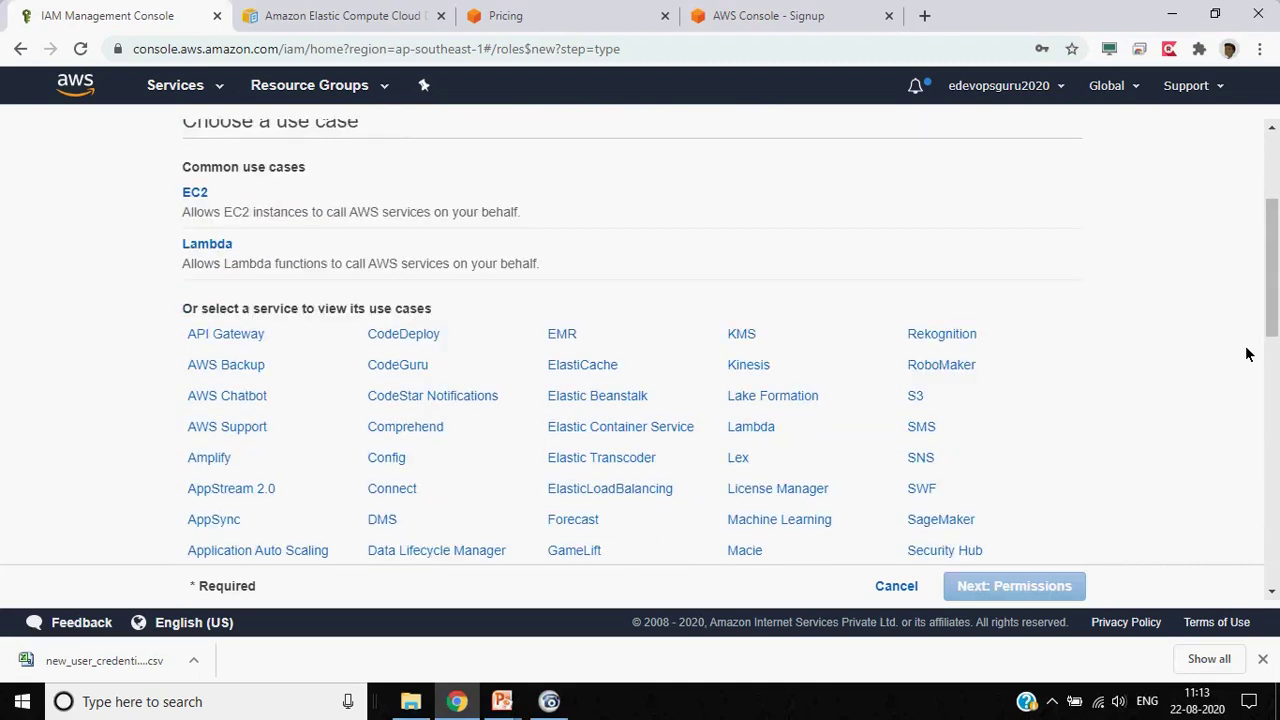
{"action": "scroll", "coordinate": [1248, 354], "scroll_direction": "down", "scroll_amount": 1}
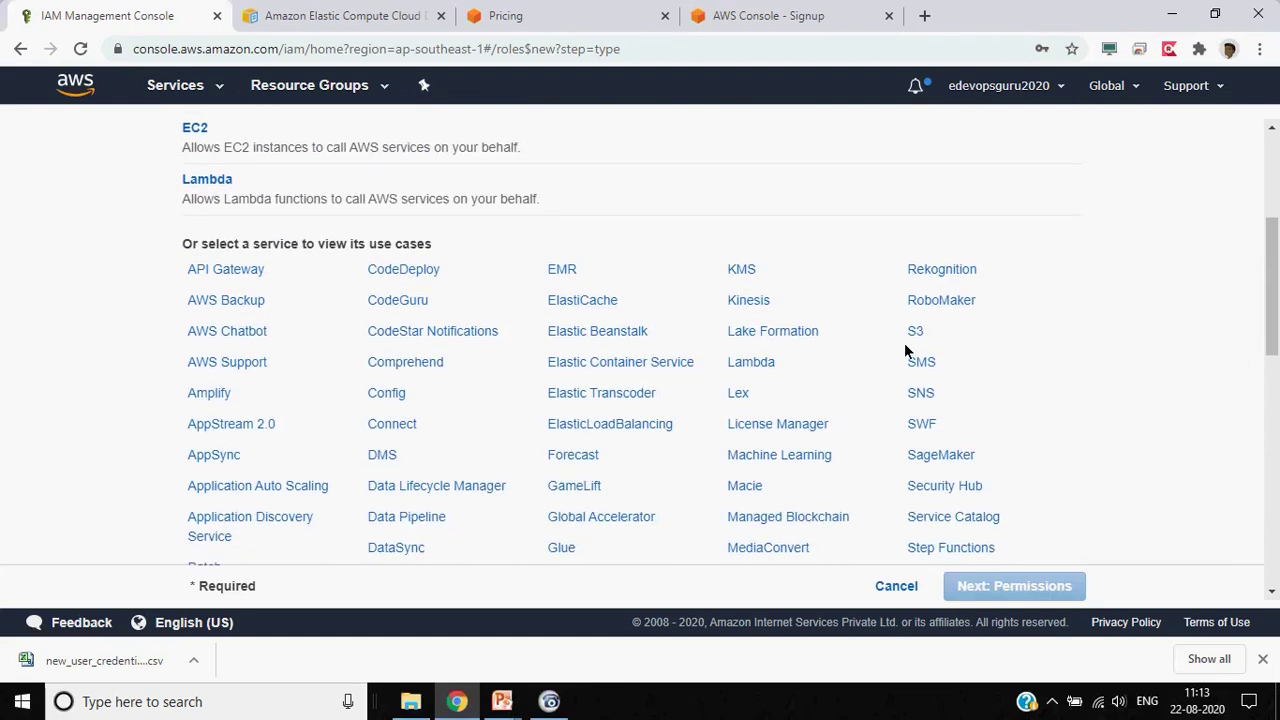
{"action": "left_click", "coordinate": [912, 333]}
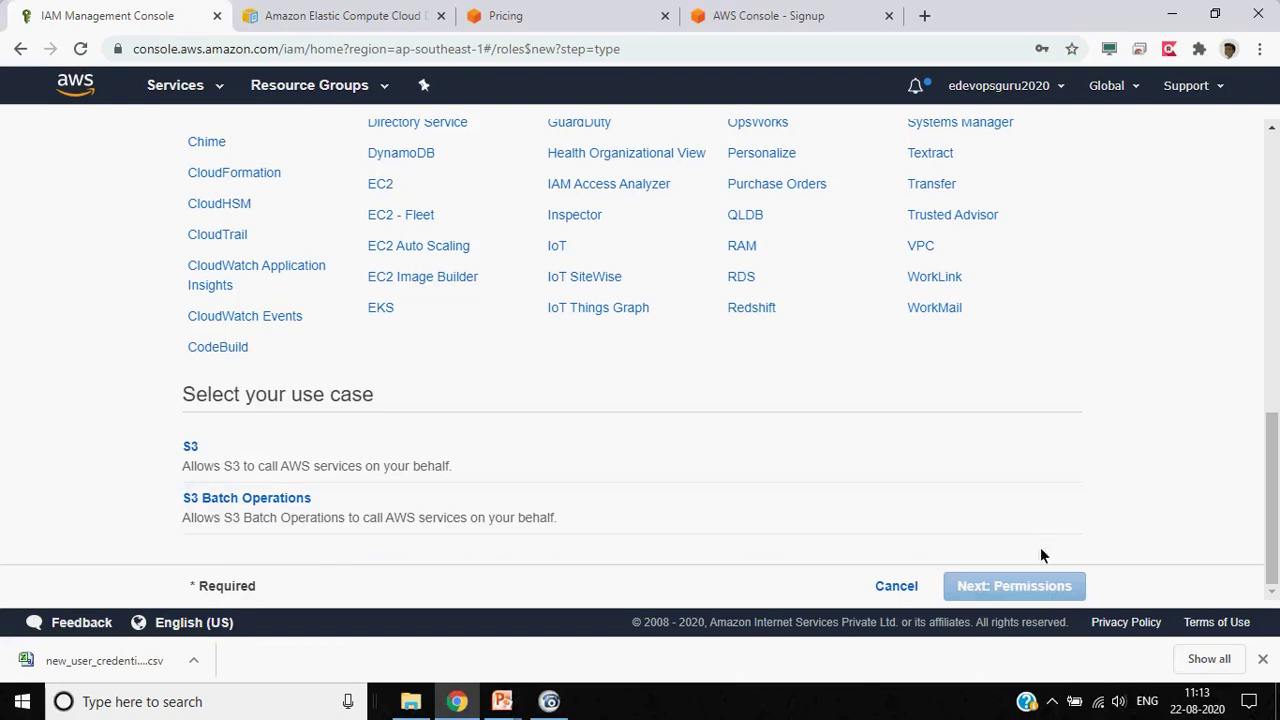
{"action": "scroll", "coordinate": [1066, 506], "scroll_direction": "up", "scroll_amount": 5}
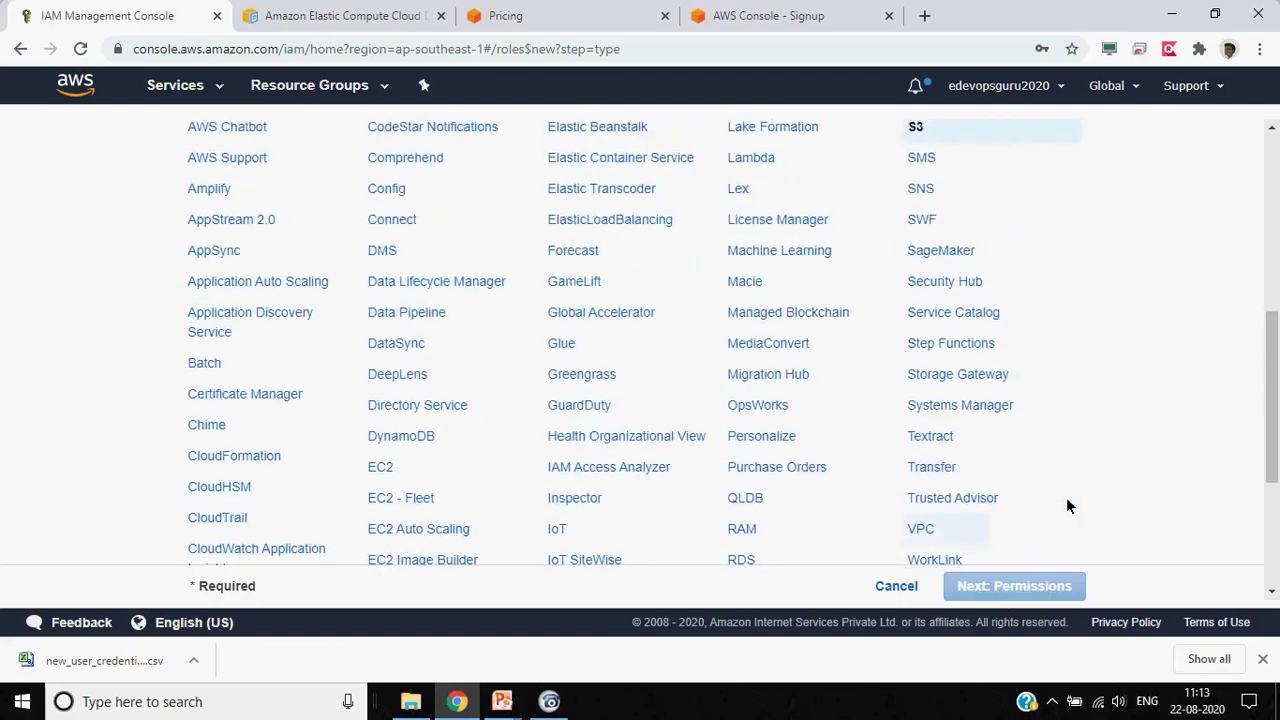
{"action": "scroll", "coordinate": [1066, 506], "scroll_direction": "up", "scroll_amount": 1}
{"action": "scroll", "coordinate": [1066, 506], "scroll_direction": "down", "scroll_amount": 8}
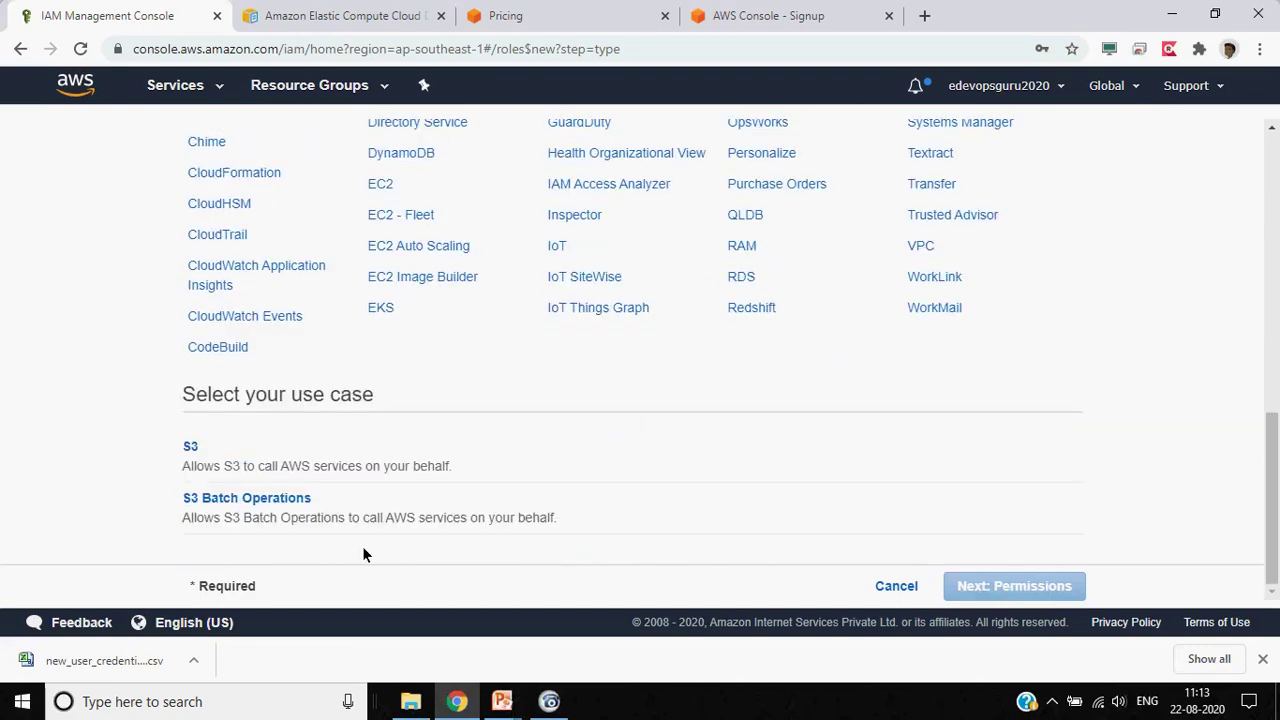
{"action": "left_click", "coordinate": [192, 447]}
{"action": "left_click", "coordinate": [965, 588]}
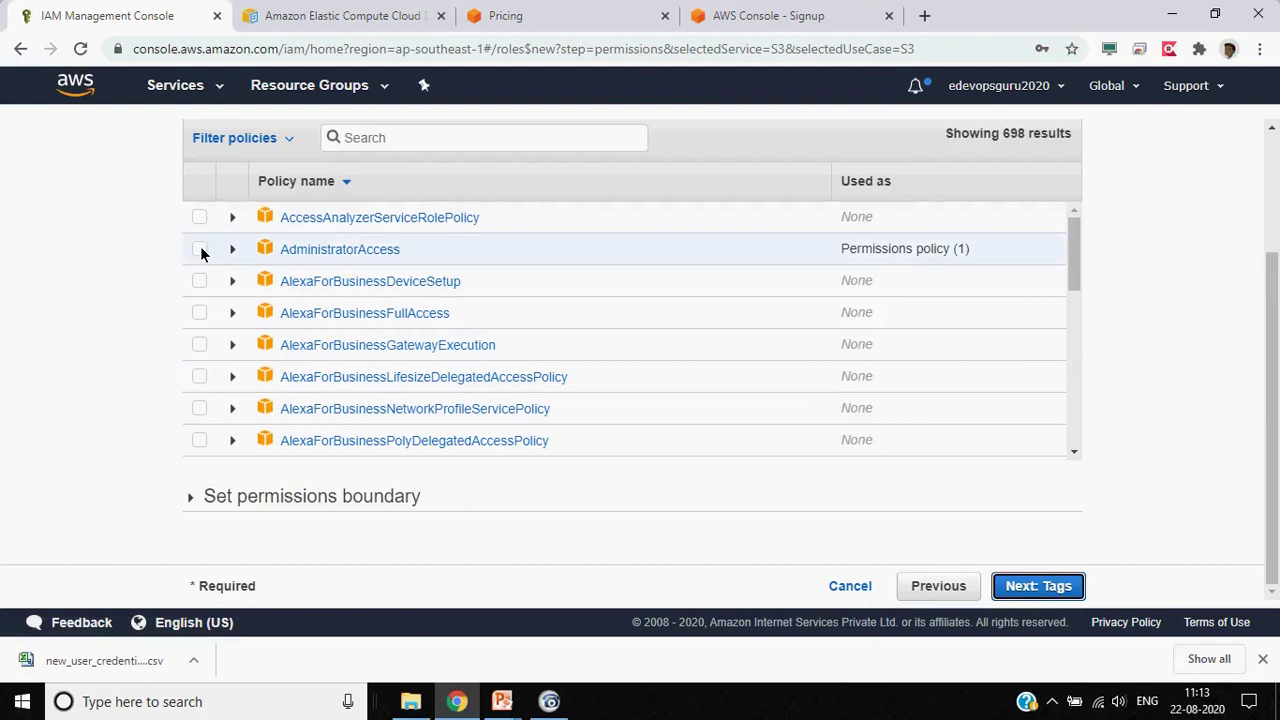
{"action": "scroll", "coordinate": [99, 208], "scroll_direction": "left", "scroll_amount": 5}
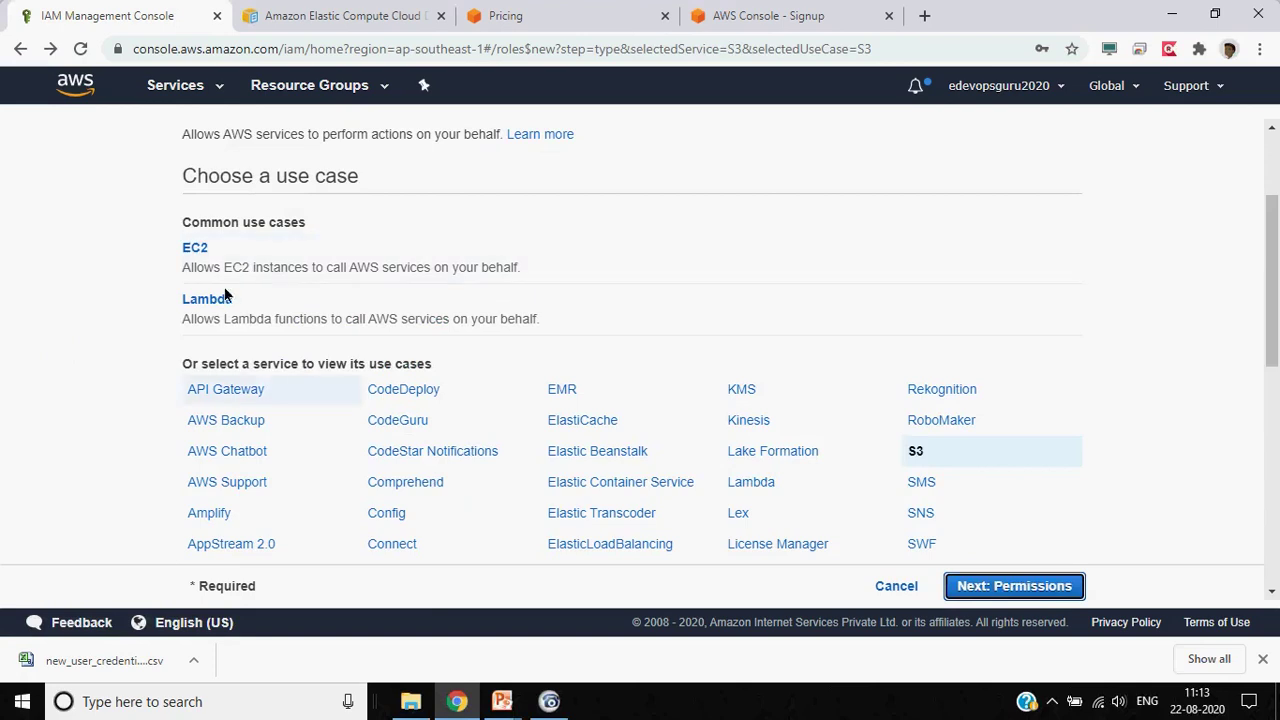
{"action": "scroll", "coordinate": [108, 405], "scroll_direction": "down", "scroll_amount": 1}
{"action": "scroll", "coordinate": [108, 405], "scroll_direction": "down", "scroll_amount": 4}
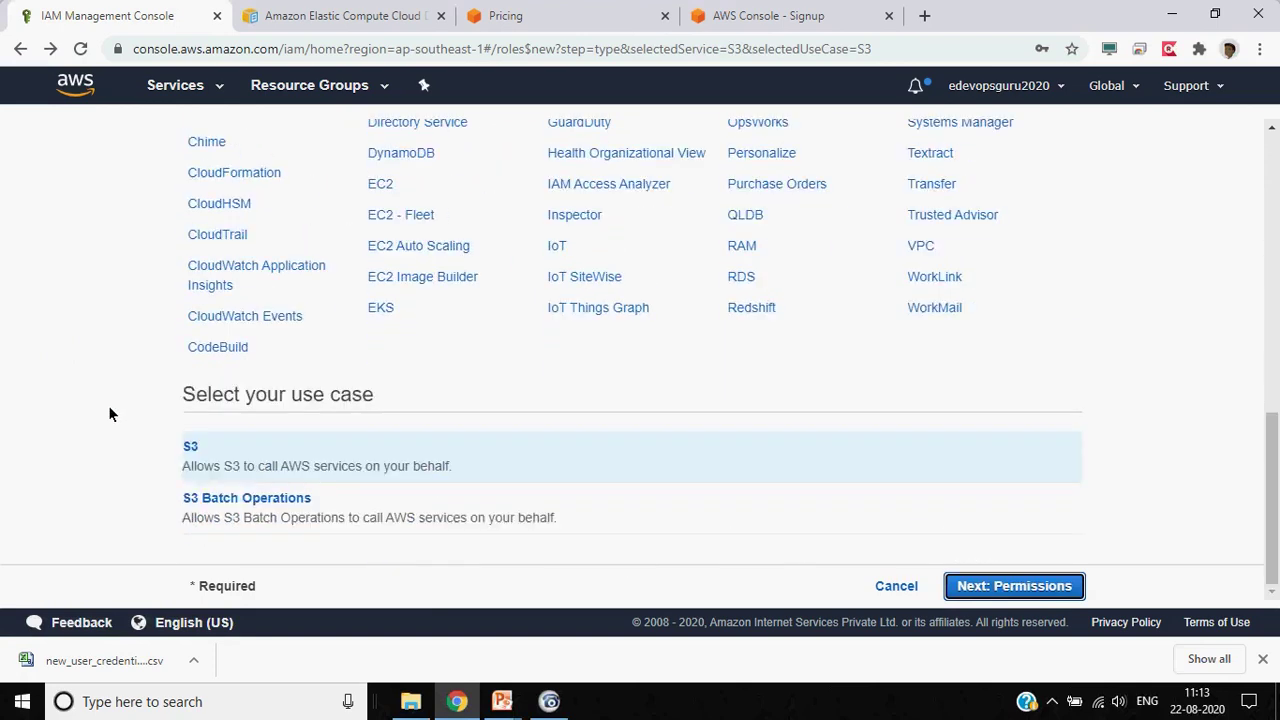
{"action": "scroll", "coordinate": [108, 405], "scroll_direction": "up", "scroll_amount": 7}
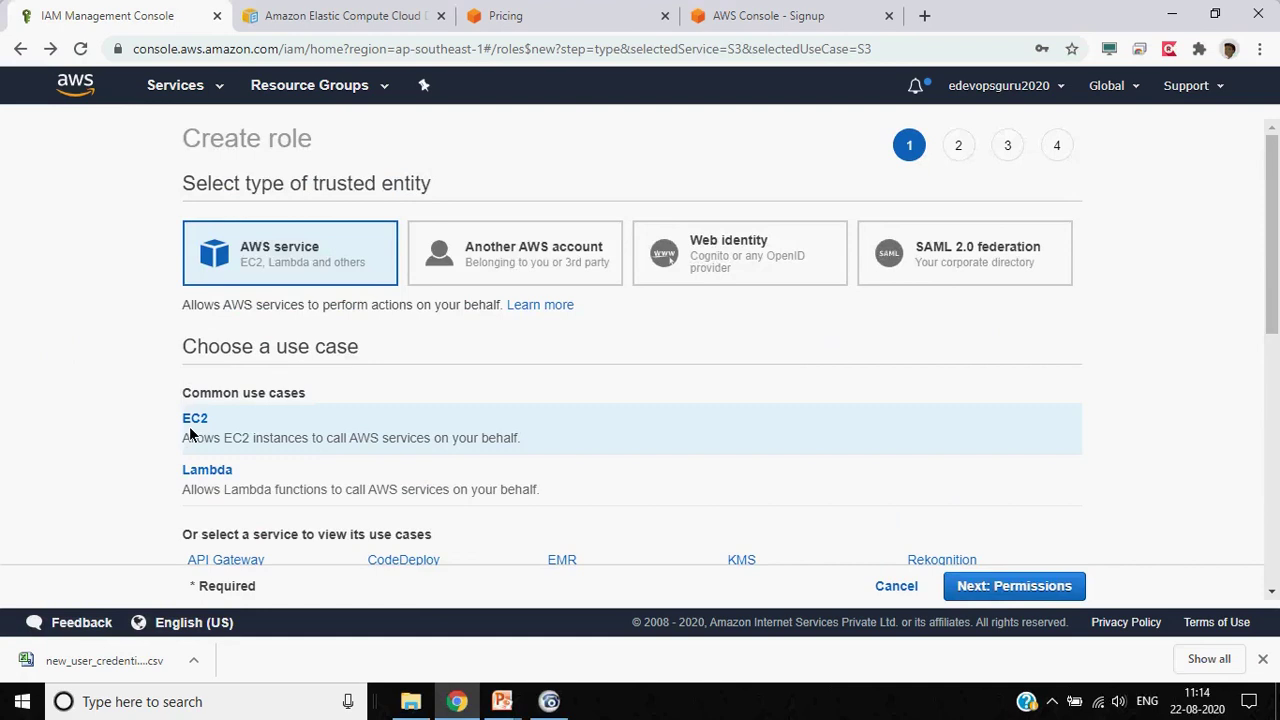
{"action": "scroll", "coordinate": [120, 357], "scroll_direction": "down", "scroll_amount": 6}
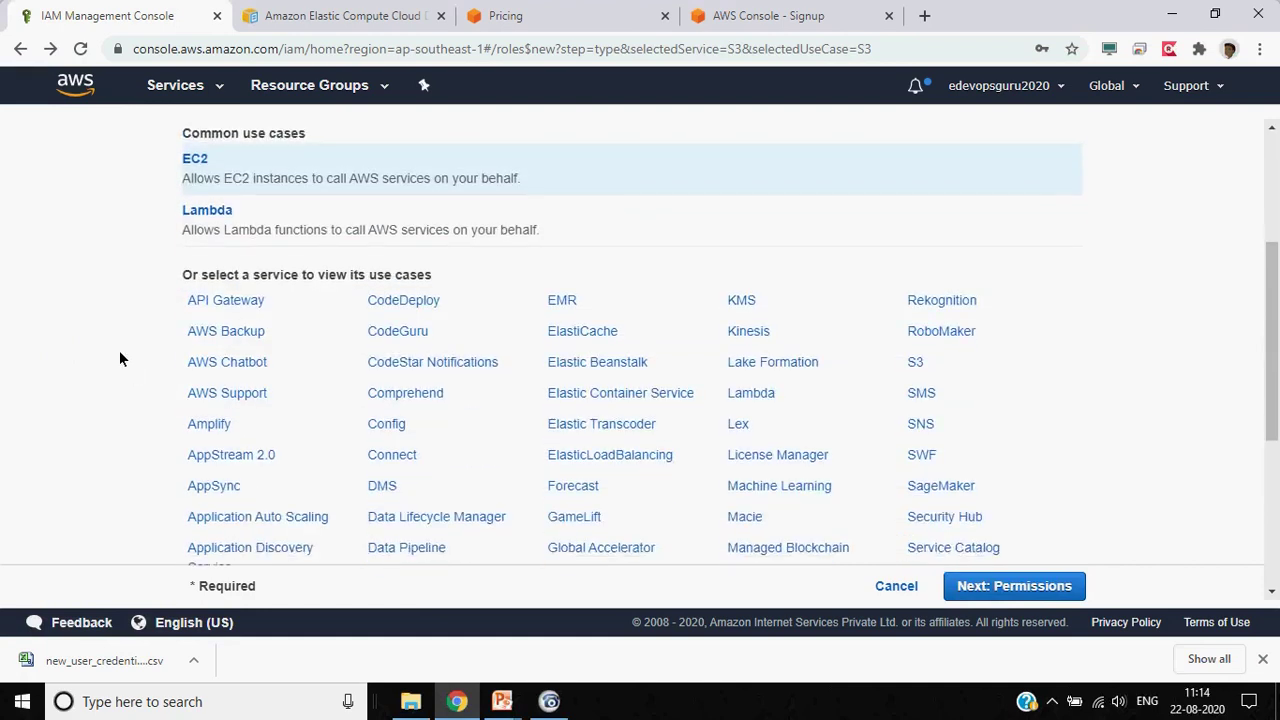
{"action": "scroll", "coordinate": [119, 350], "scroll_direction": "up", "scroll_amount": 1}
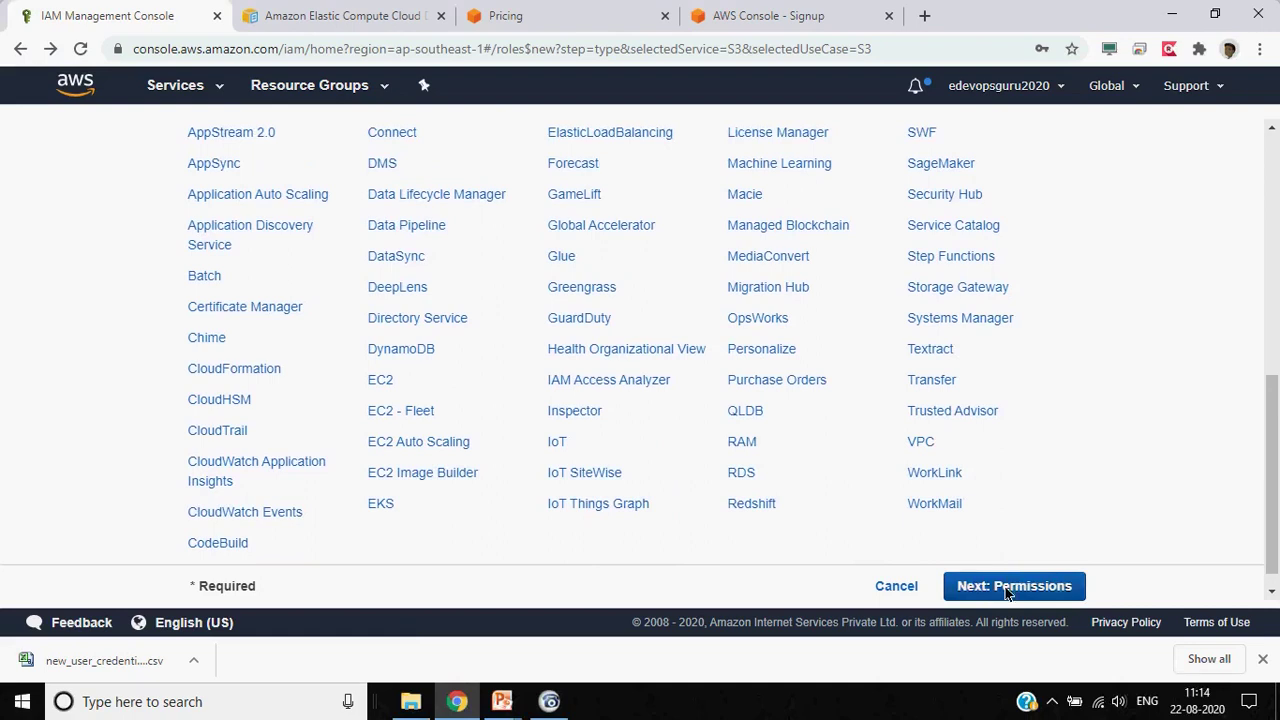
Attach the AmazonS3ReadOnlyAccess policy to the role and skip tags
{"action": "left_click", "coordinate": [1014, 587]}
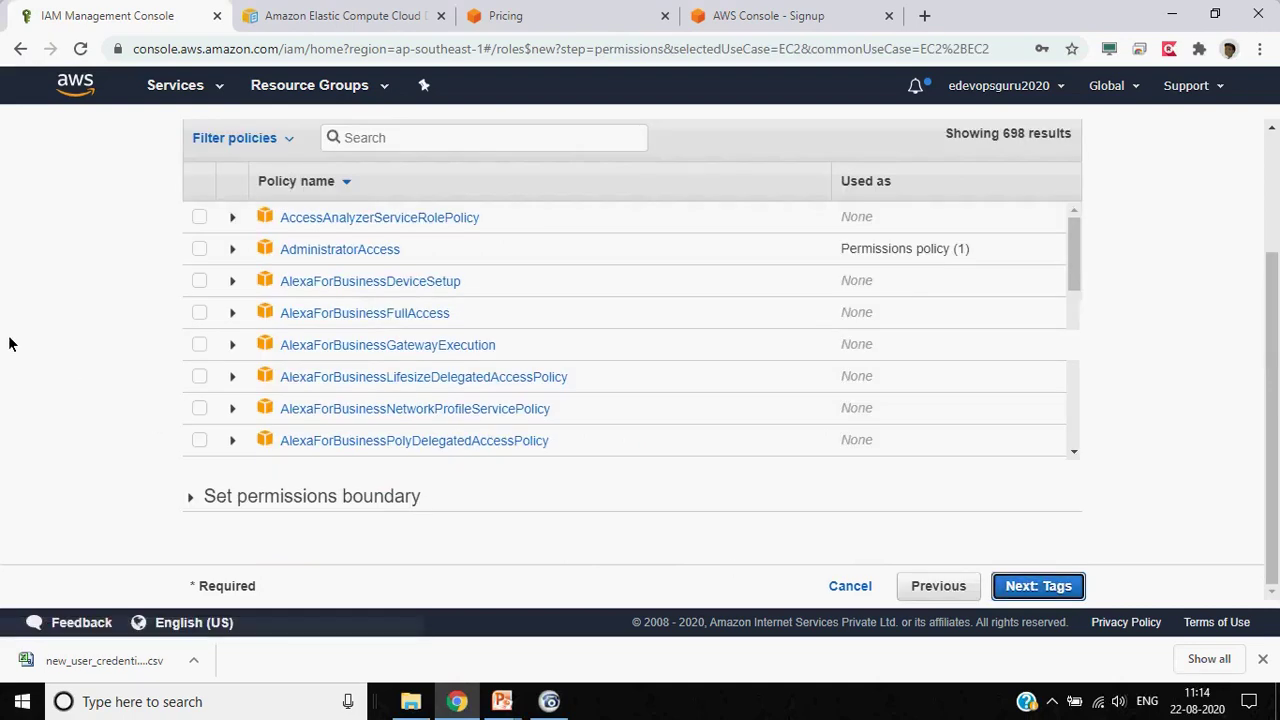
{"action": "left_click", "coordinate": [524, 132]}
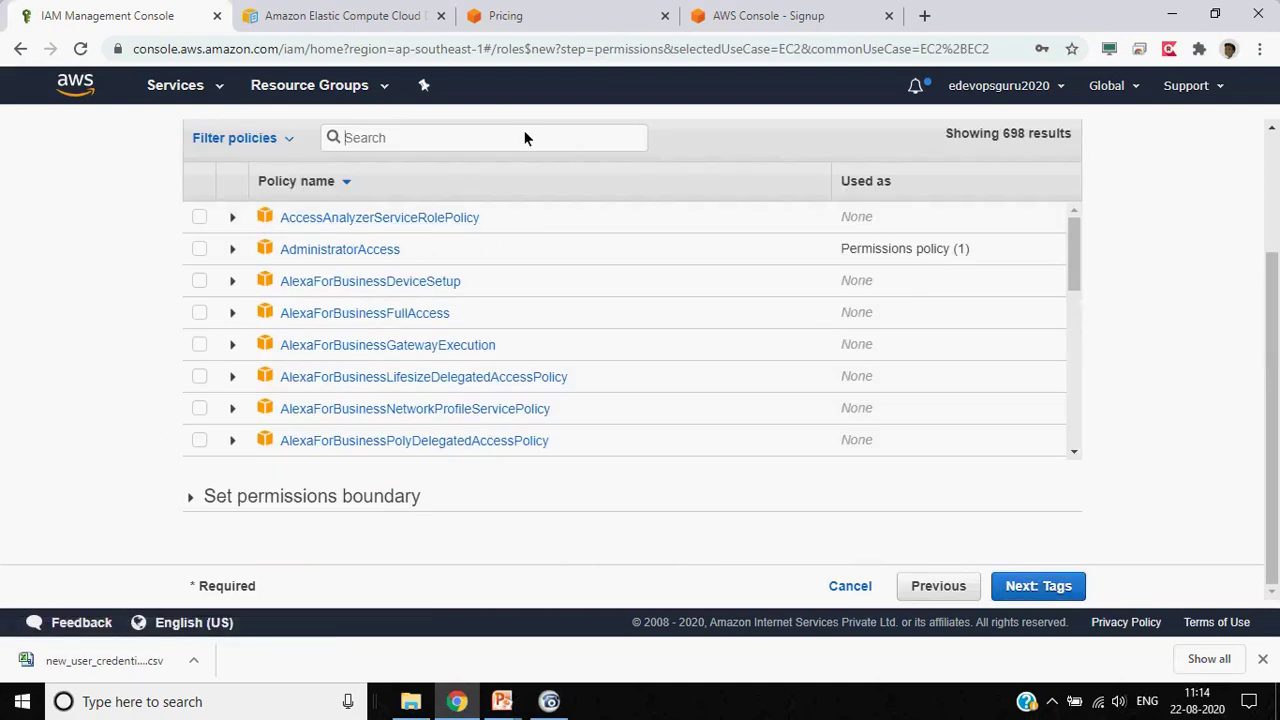
{"action": "type", "text": "s3"}
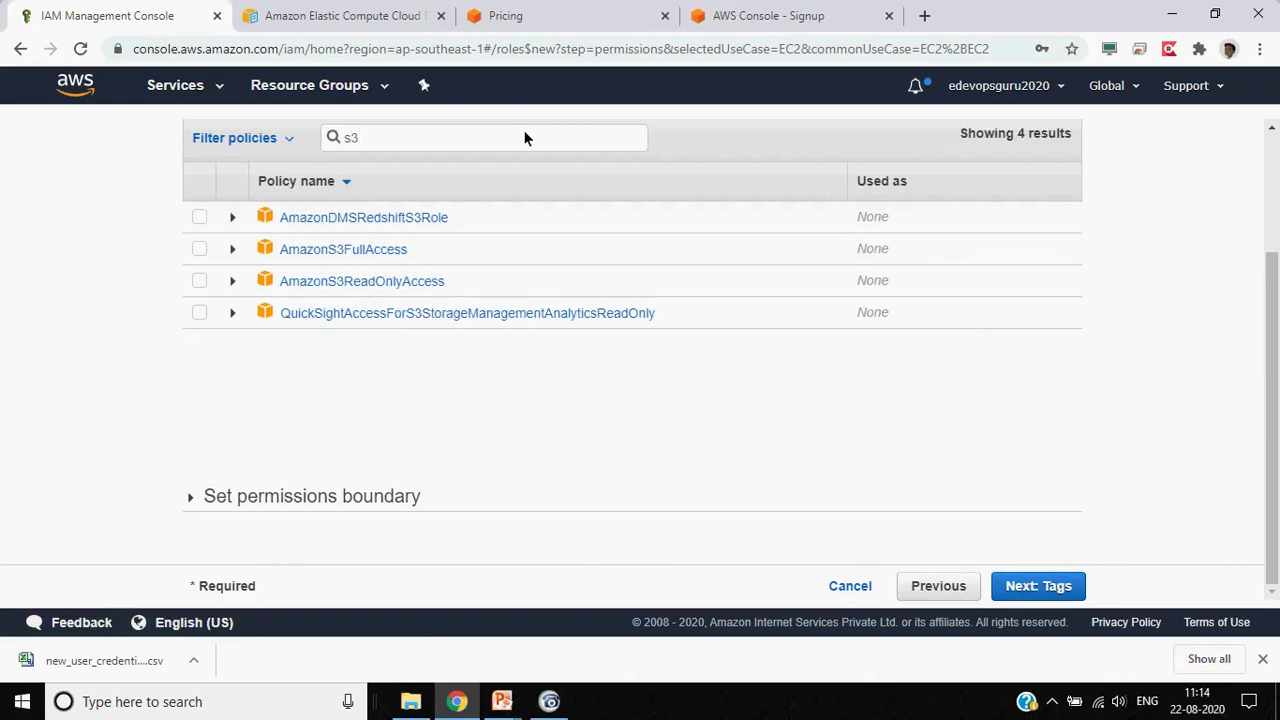
{"action": "left_click", "coordinate": [196, 281]}
{"action": "left_click", "coordinate": [1059, 591]}
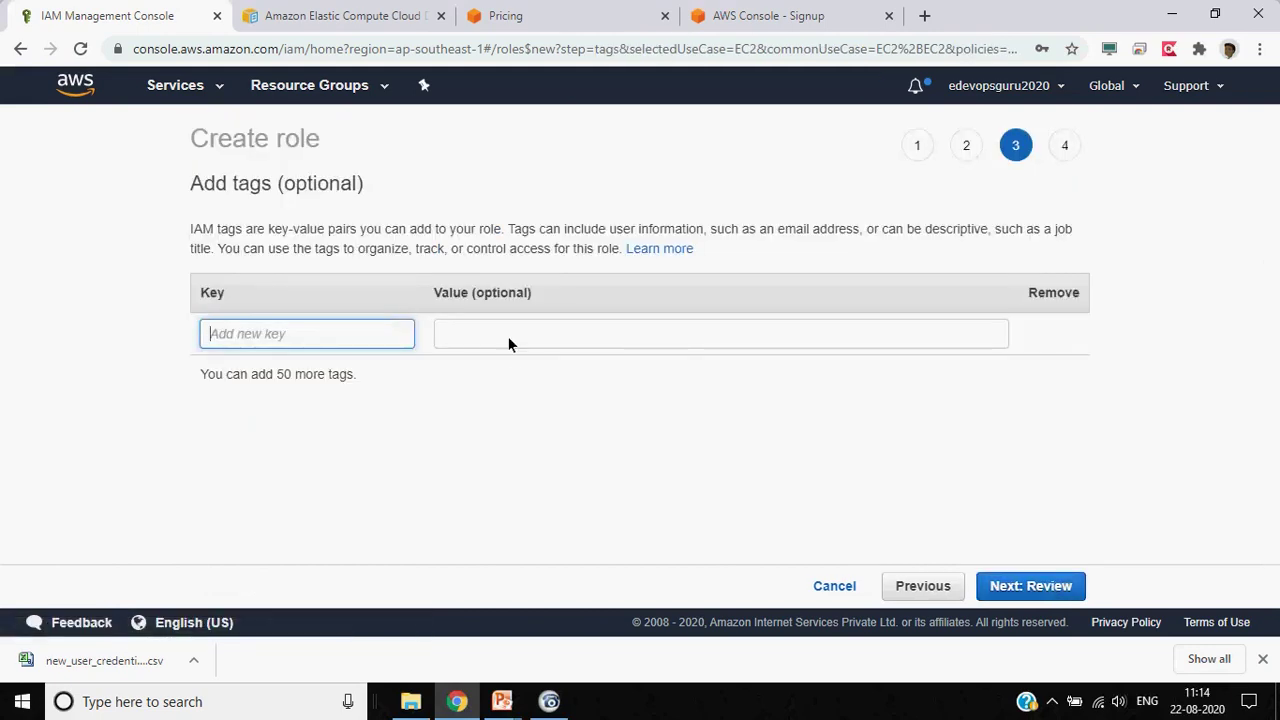
{"action": "left_click", "coordinate": [1063, 586]}
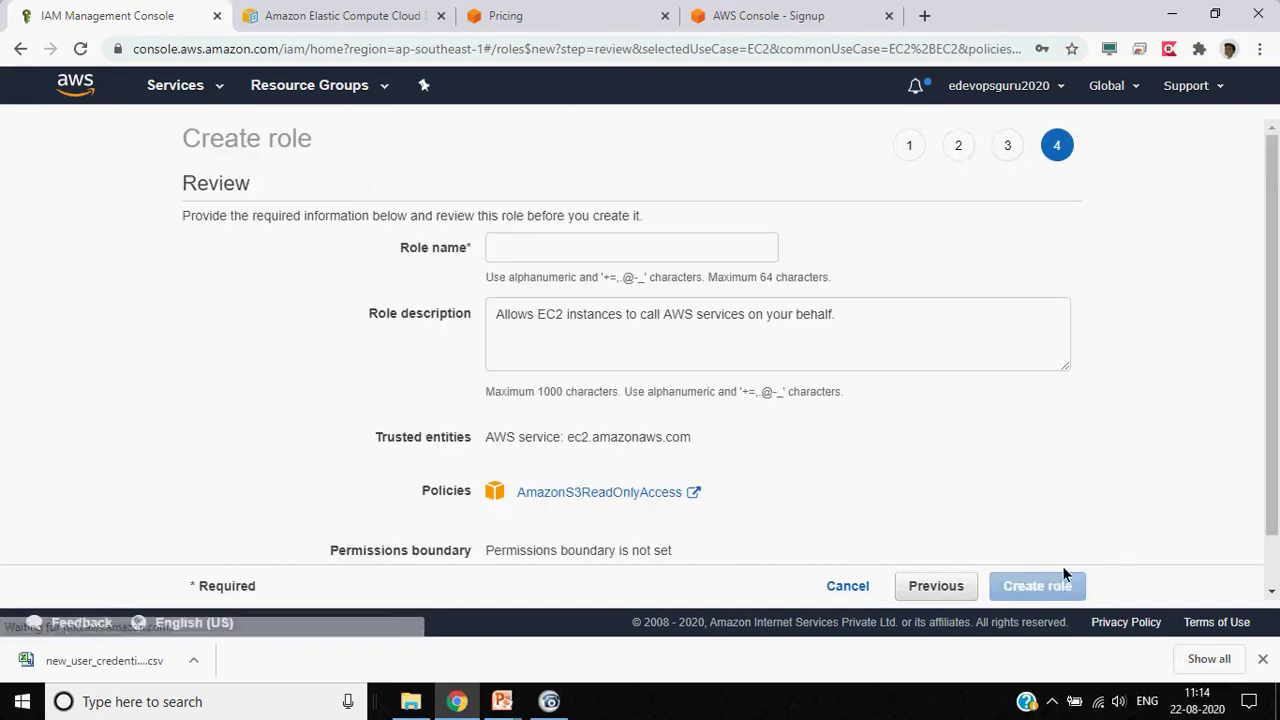
Name the role ec2_s3_readonly_access and create it
{"action": "left_click", "coordinate": [629, 239]}
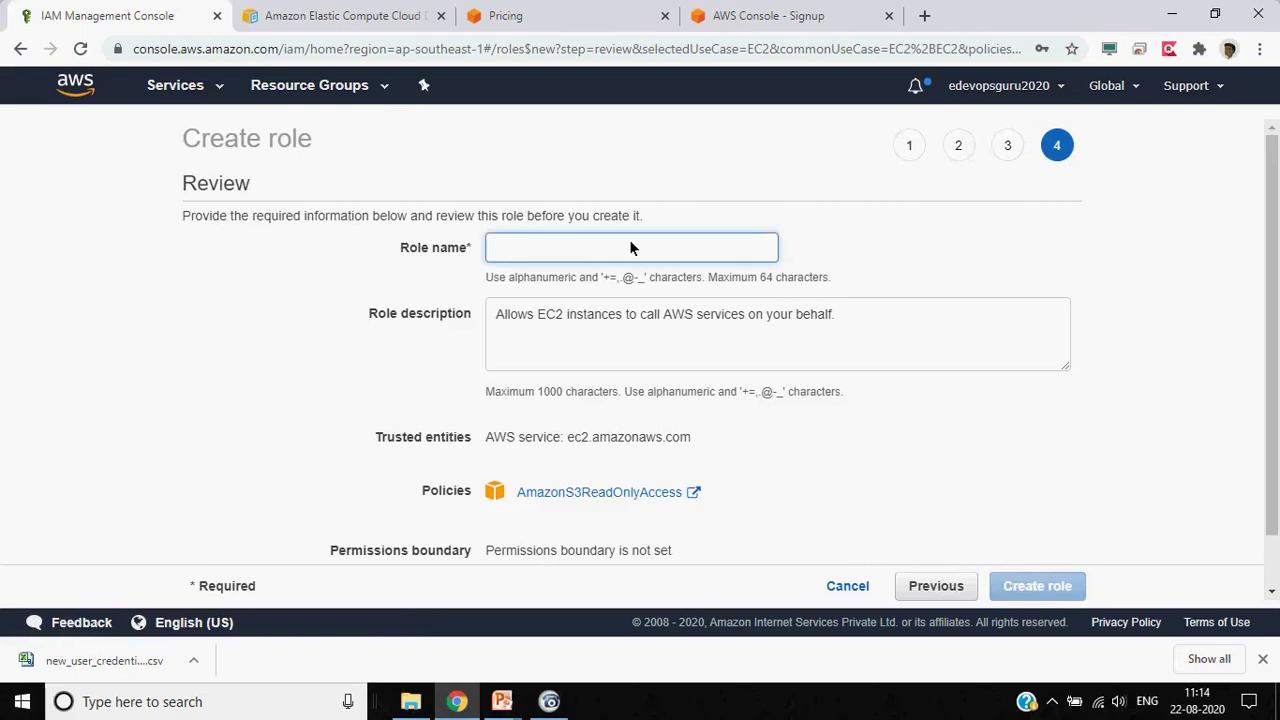
{"action": "type", "text": "ec2"}
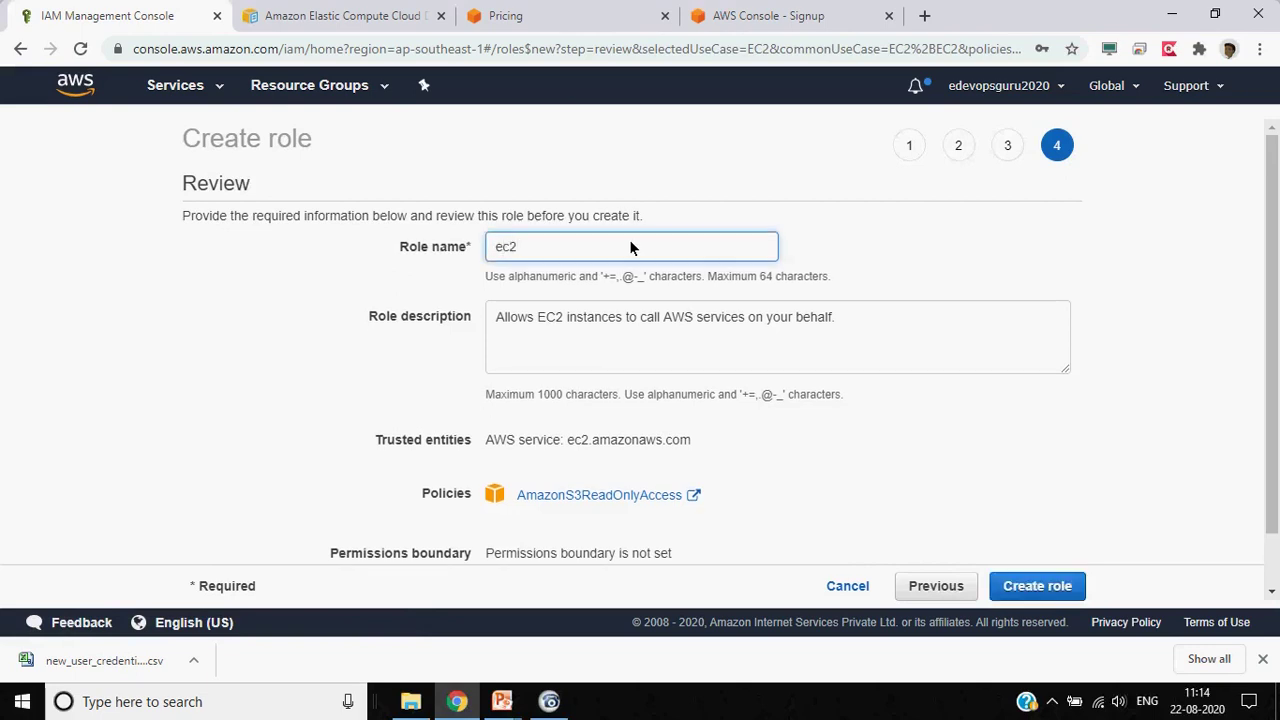
{"action": "type", "text": "_s3_Access"}
{"action": "left_click", "coordinate": [198, 371]}
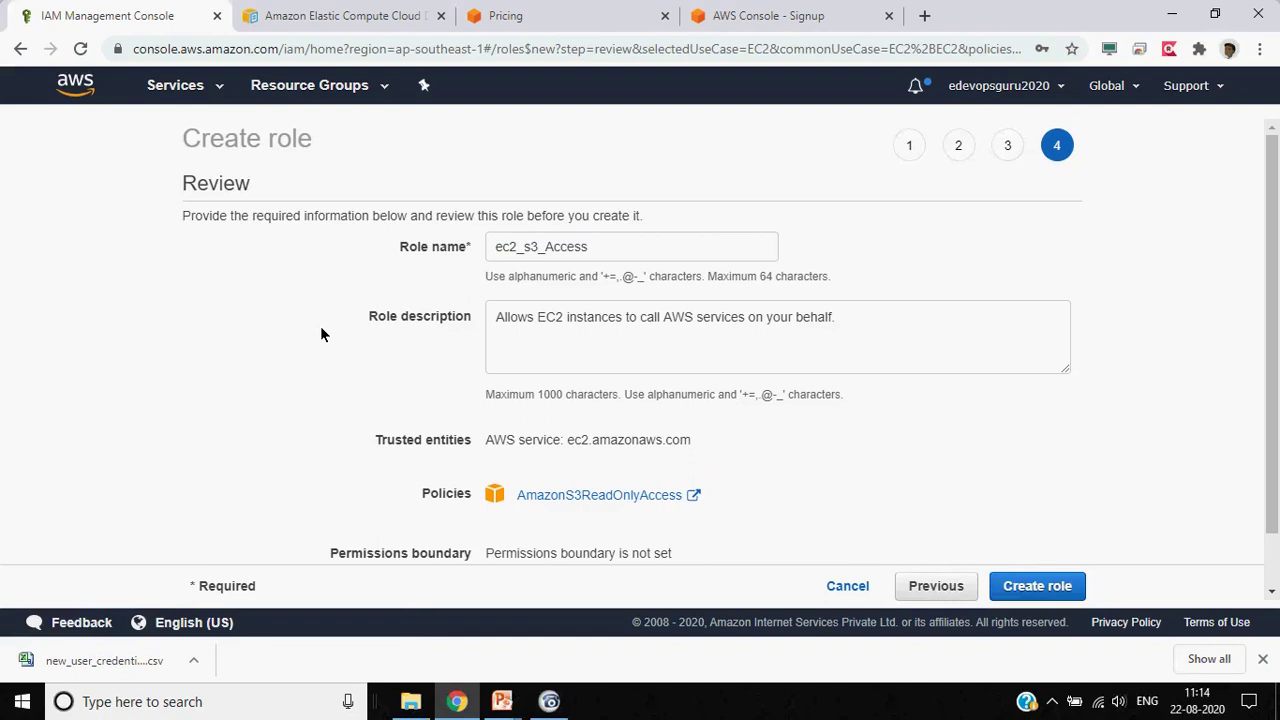
{"action": "left_click", "coordinate": [541, 248]}
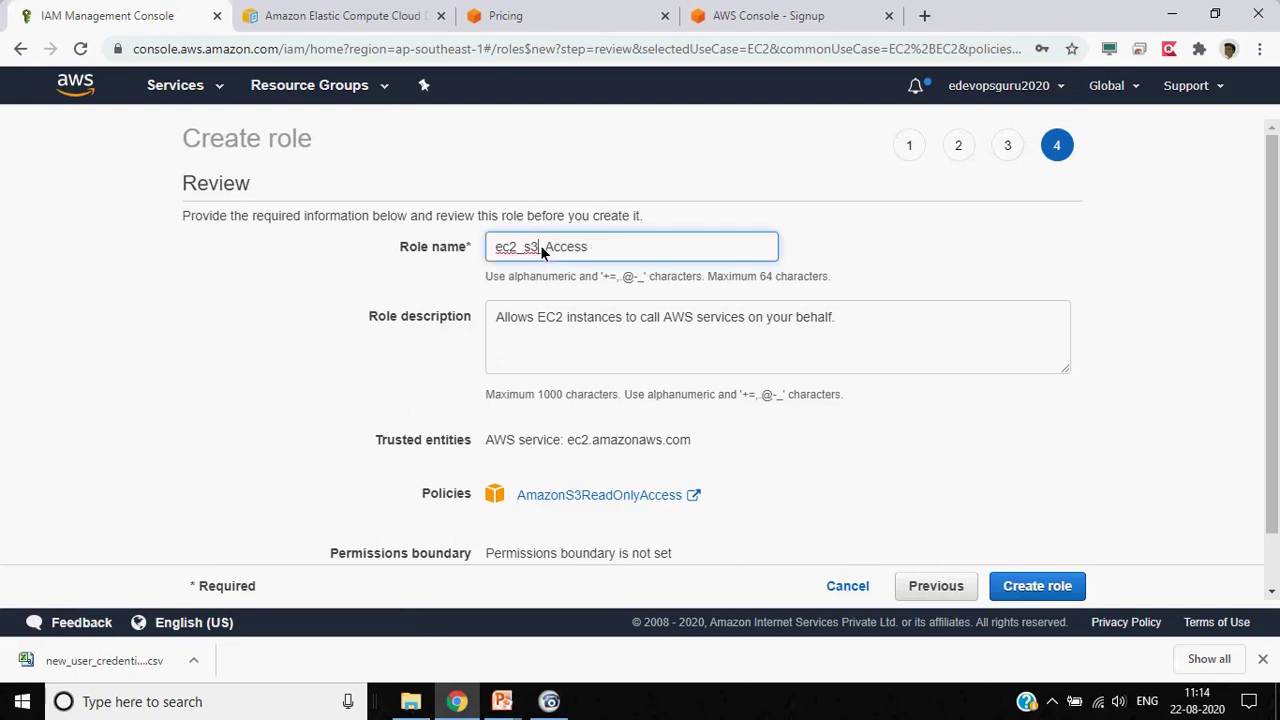
{"action": "type", "text": "readonly_"}
{"action": "key", "text": "Delete"}
{"action": "type", "text": "a"}
{"action": "left_click", "coordinate": [175, 329]}
{"action": "scroll", "coordinate": [175, 329], "scroll_direction": "down", "scroll_amount": 1}
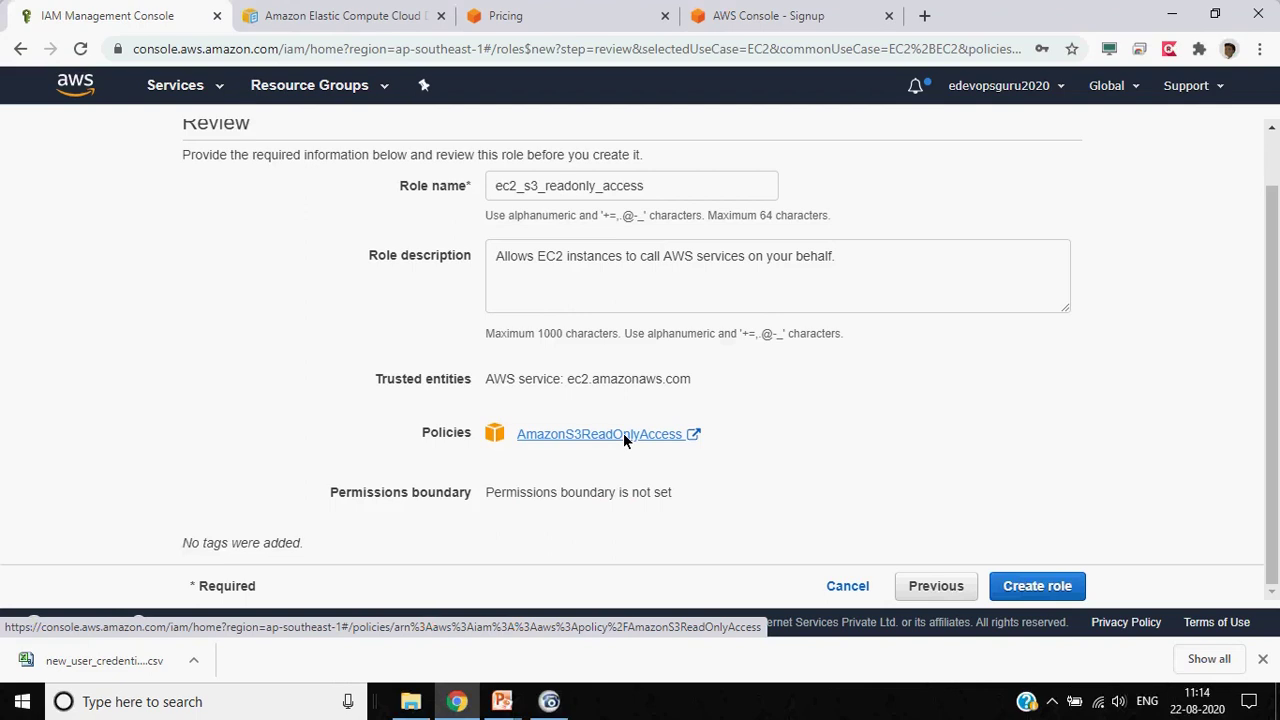
{"action": "left_click", "coordinate": [1008, 586]}
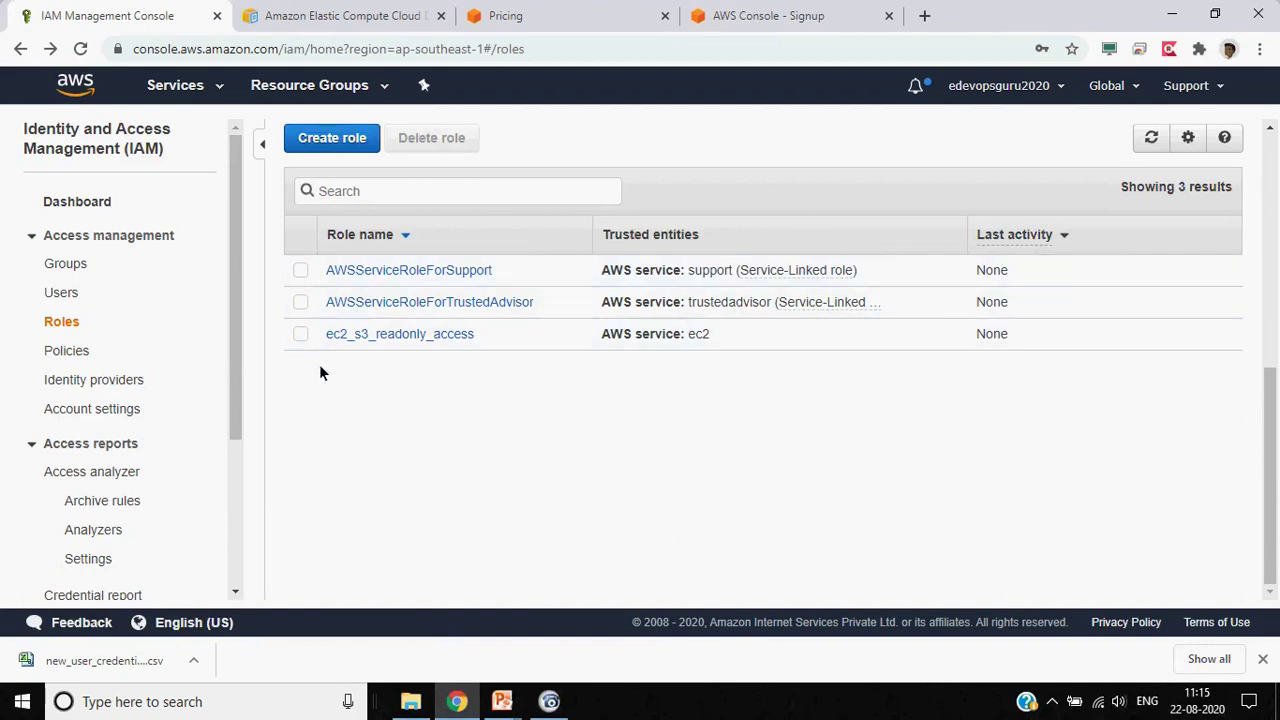
Toggle the ec2_s3_readonly_access role's selection, then go to the IAM Policies list
{"action": "left_click", "coordinate": [302, 338]}
{"action": "left_click", "coordinate": [302, 335]}
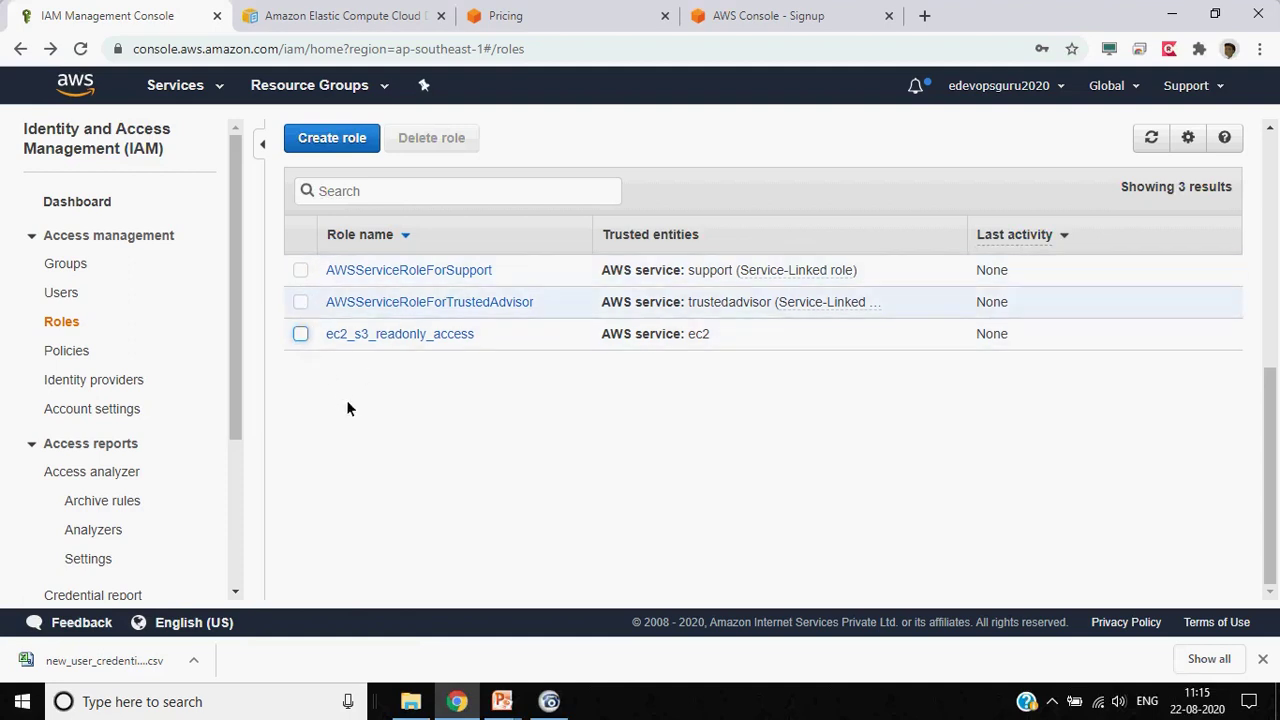
{"action": "left_click", "coordinate": [300, 335]}
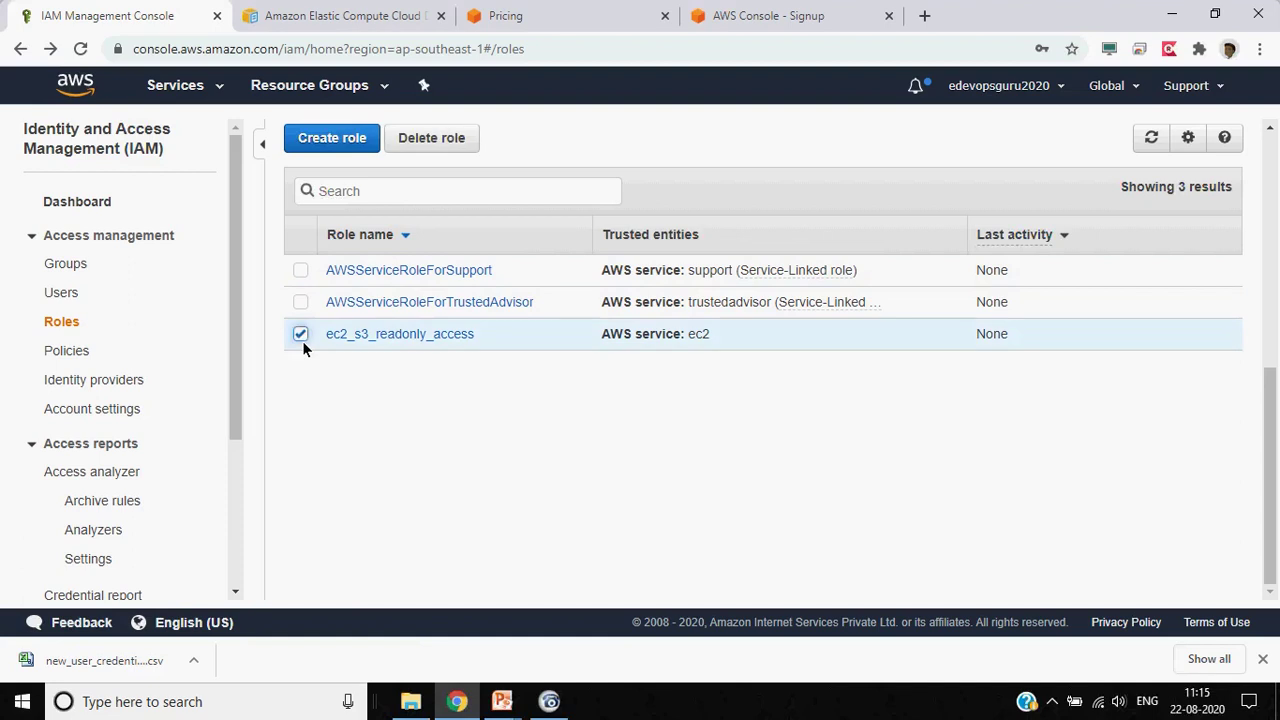
{"action": "left_click", "coordinate": [80, 354]}
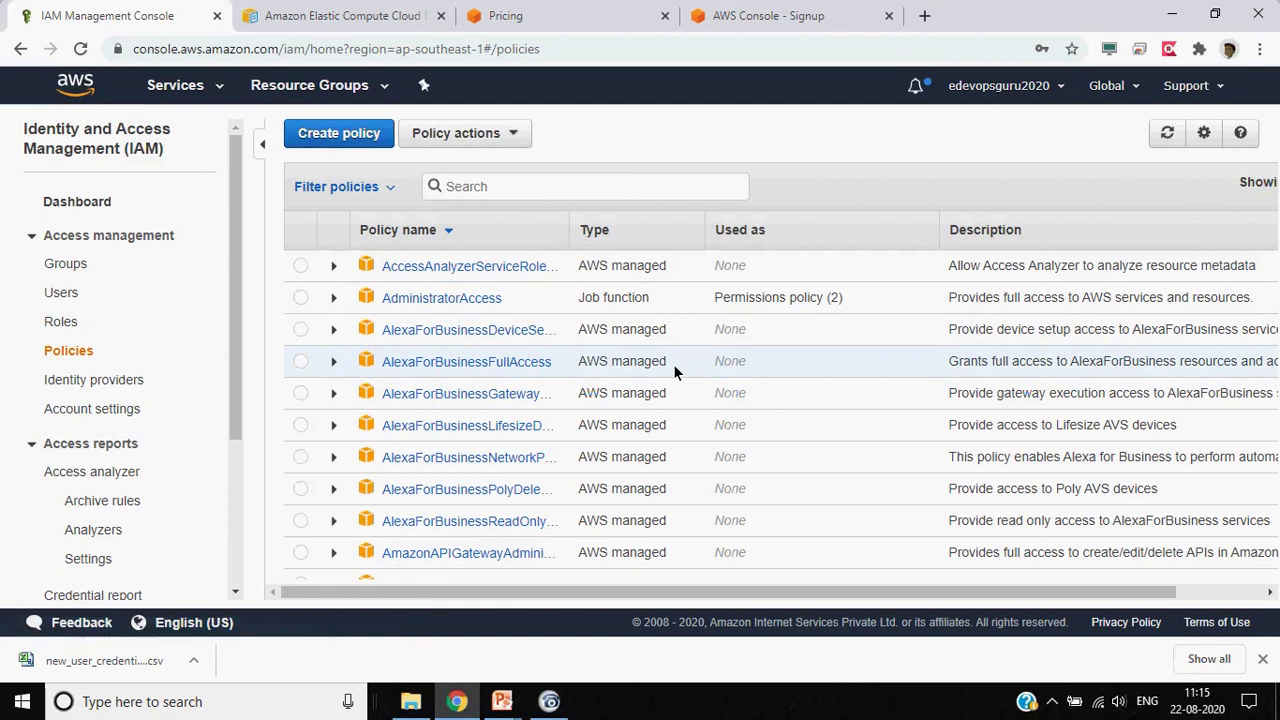
Browse the policy list and Policy actions menu, then start a new custom policy
{"action": "scroll", "coordinate": [673, 364], "scroll_direction": "down", "scroll_amount": 10}
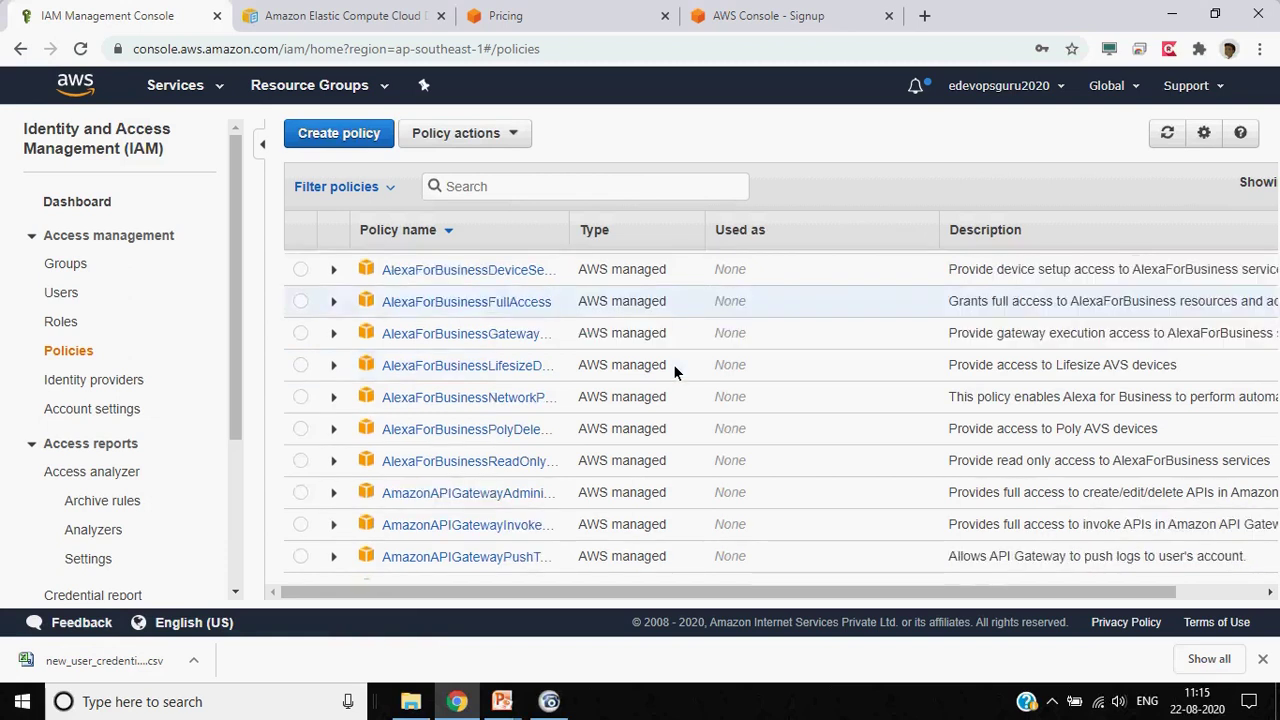
{"action": "scroll", "coordinate": [673, 364], "scroll_direction": "down", "scroll_amount": 15}
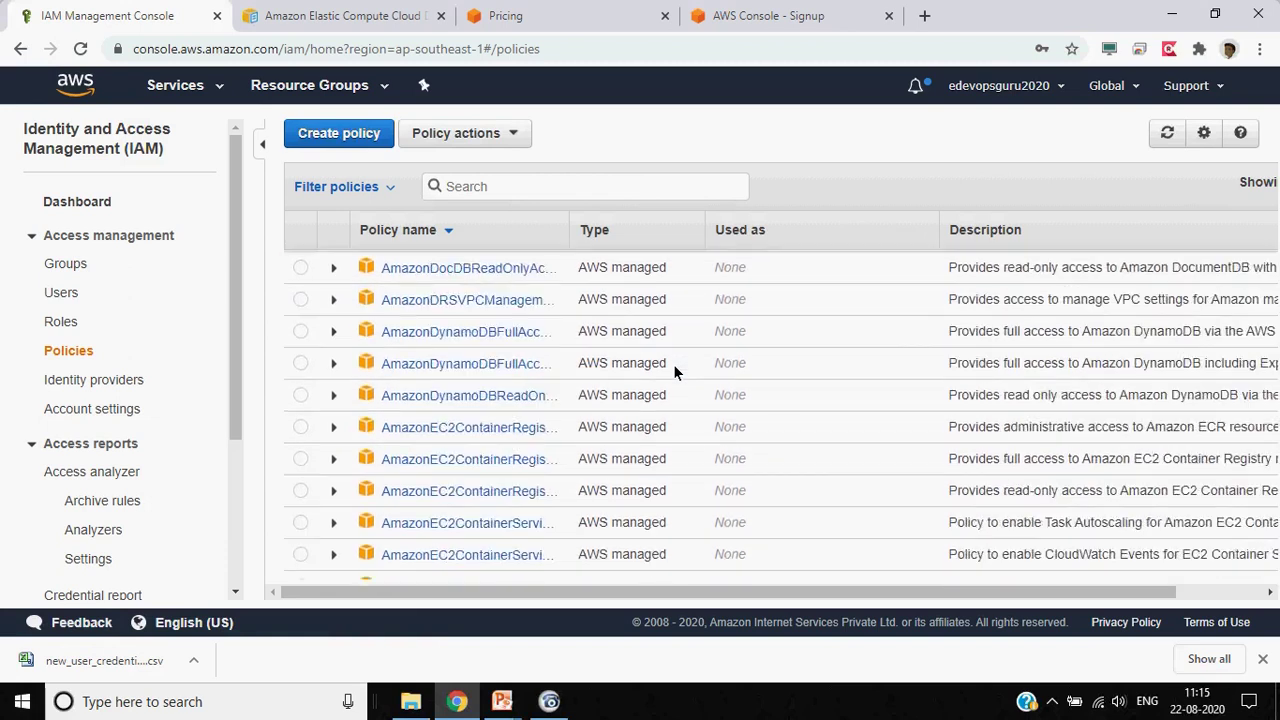
{"action": "scroll", "coordinate": [673, 364], "scroll_direction": "down", "scroll_amount": 15}
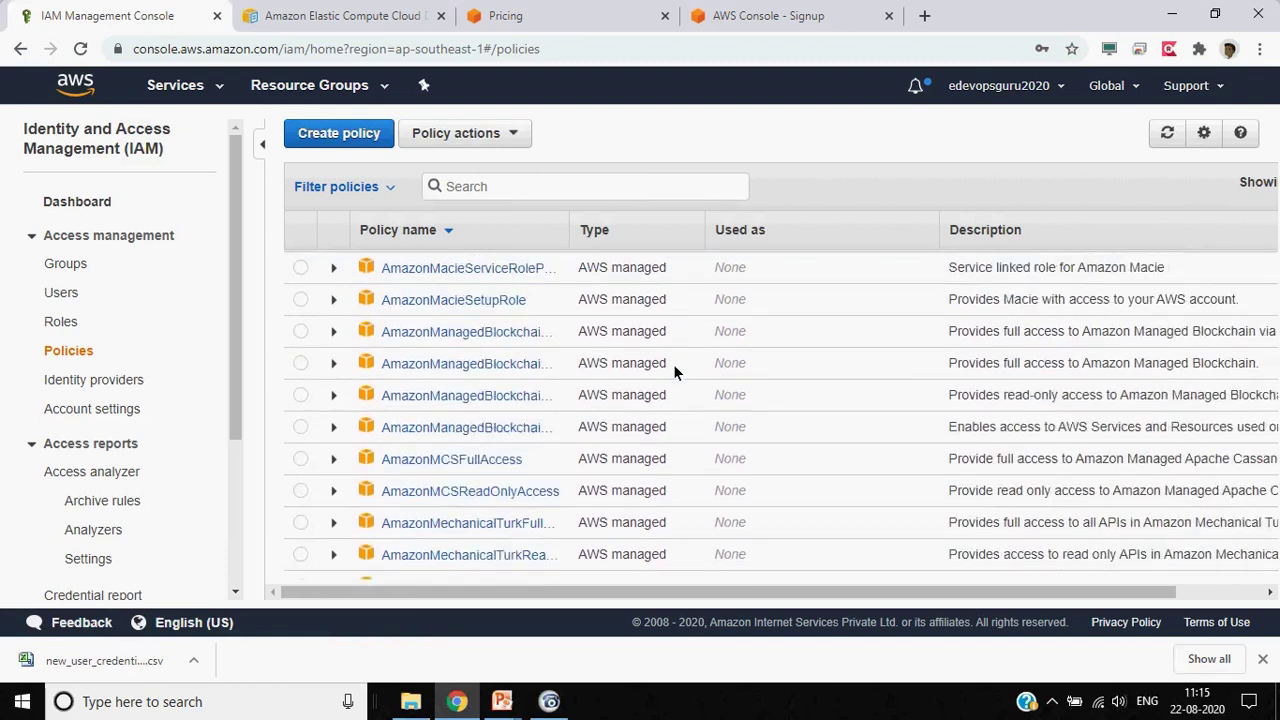
{"action": "scroll", "coordinate": [673, 364], "scroll_direction": "up", "scroll_amount": 15}
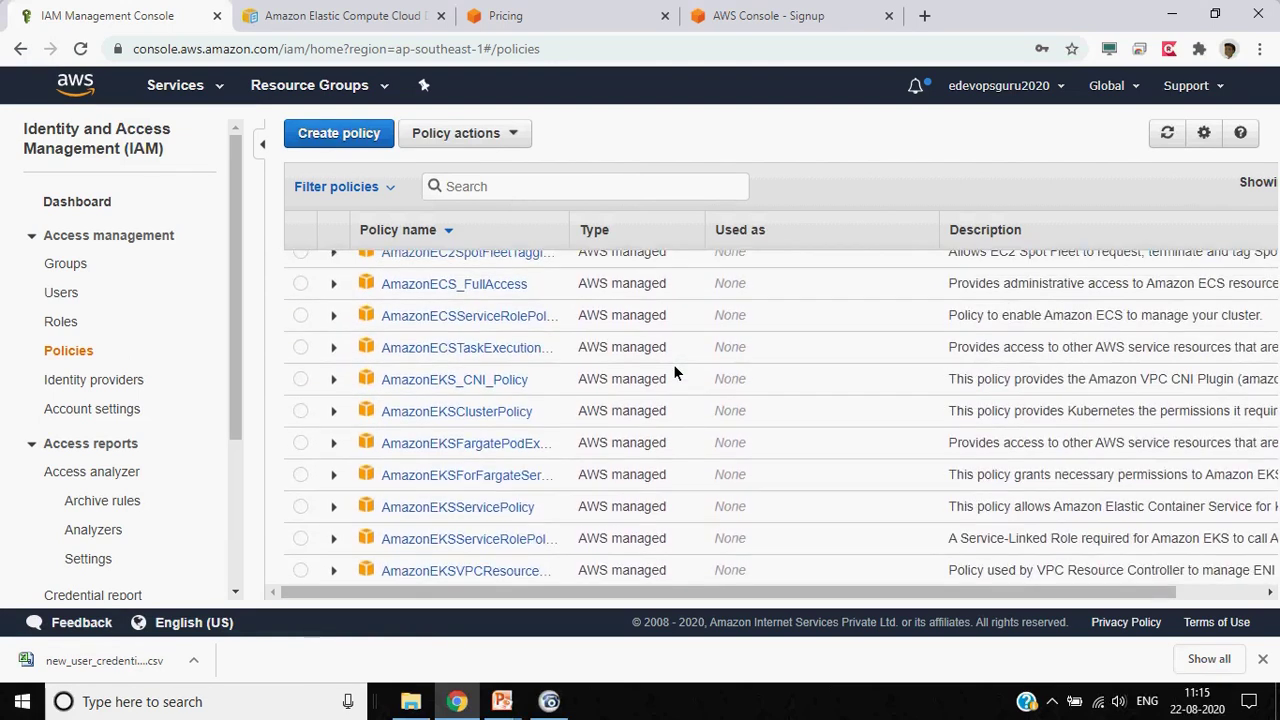
{"action": "mouse_move", "coordinate": [1169, 592]}
{"action": "left_mouse_down"}
{"action": "mouse_move", "coordinate": [1244, 592]}
{"action": "mouse_move", "coordinate": [1168, 592]}
{"action": "left_mouse_up"}
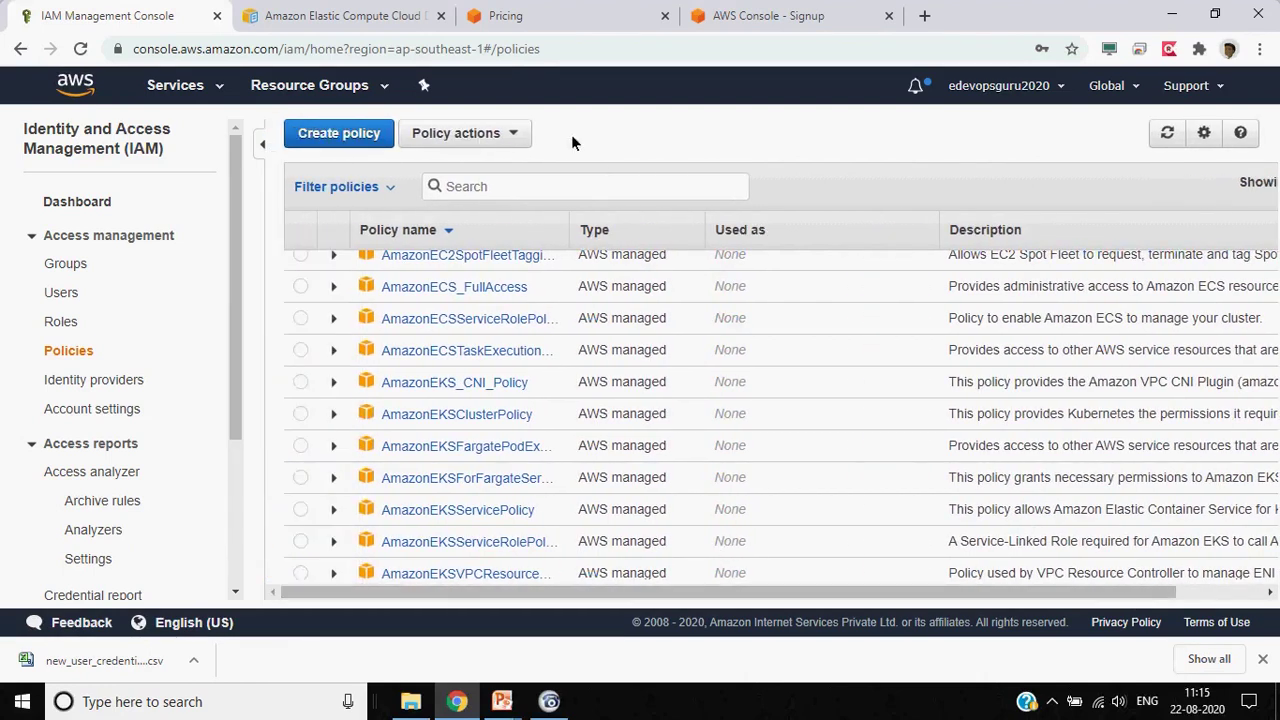
{"action": "left_click", "coordinate": [509, 135]}
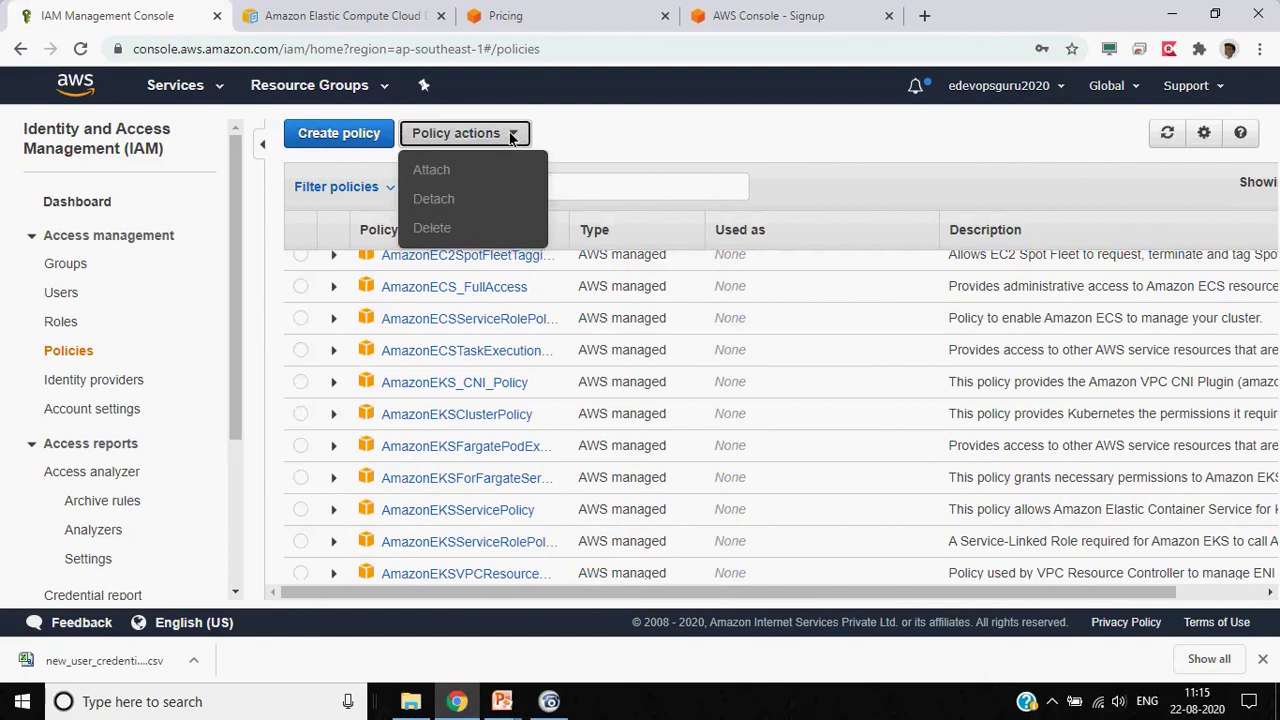
{"action": "left_click", "coordinate": [289, 136]}
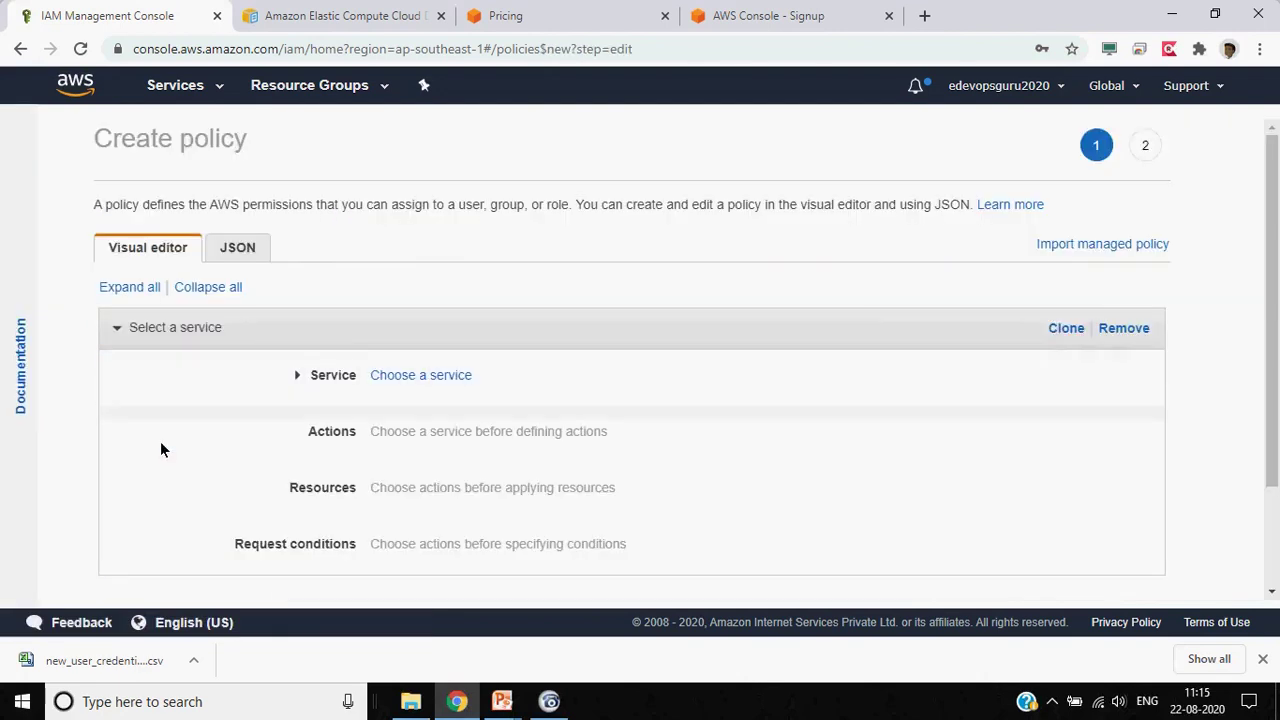
Choose S3 as the new policy's service
{"action": "scroll", "coordinate": [54, 358], "scroll_direction": "down", "scroll_amount": 2}
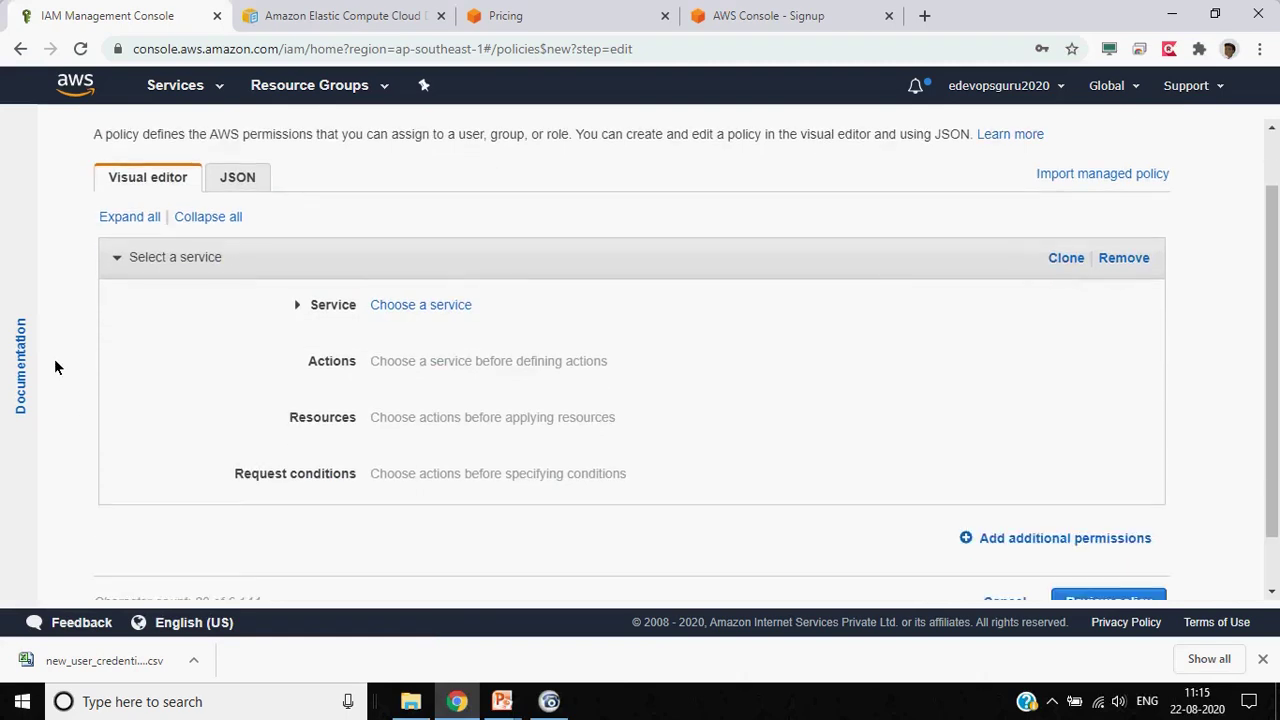
{"action": "left_click", "coordinate": [446, 255]}
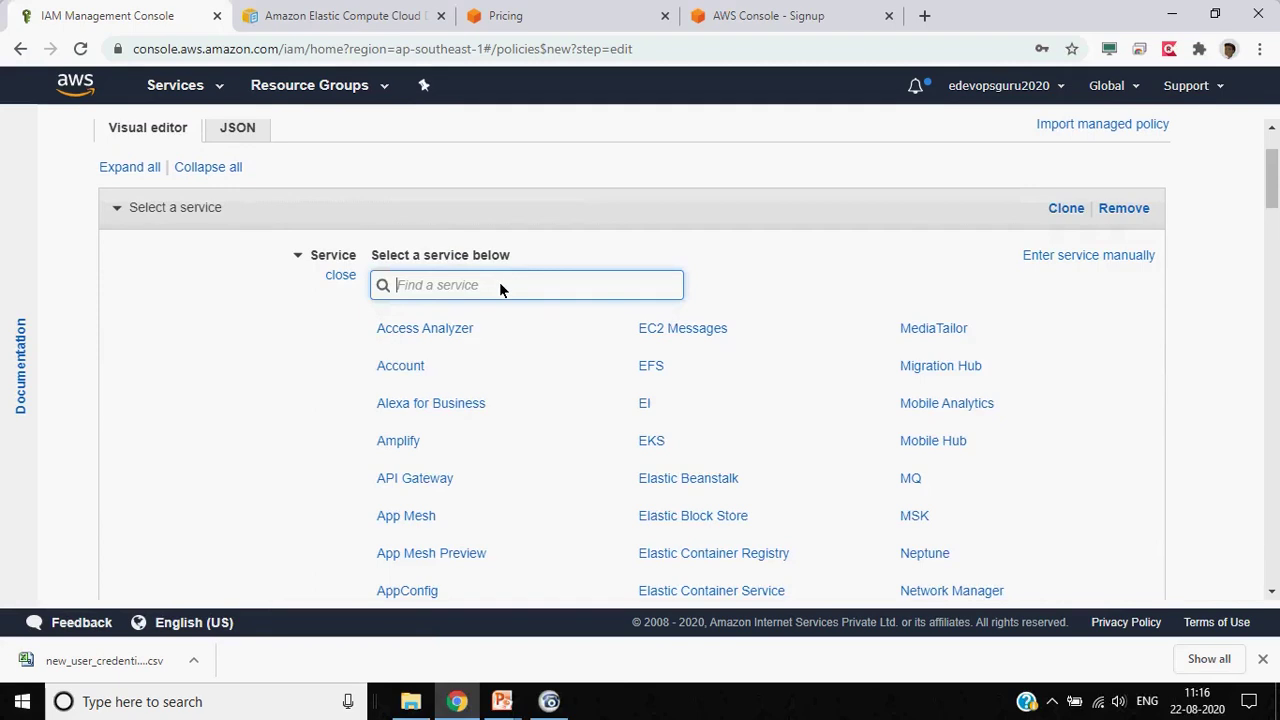
{"action": "type", "text": "s3"}
{"action": "left_click", "coordinate": [381, 326]}
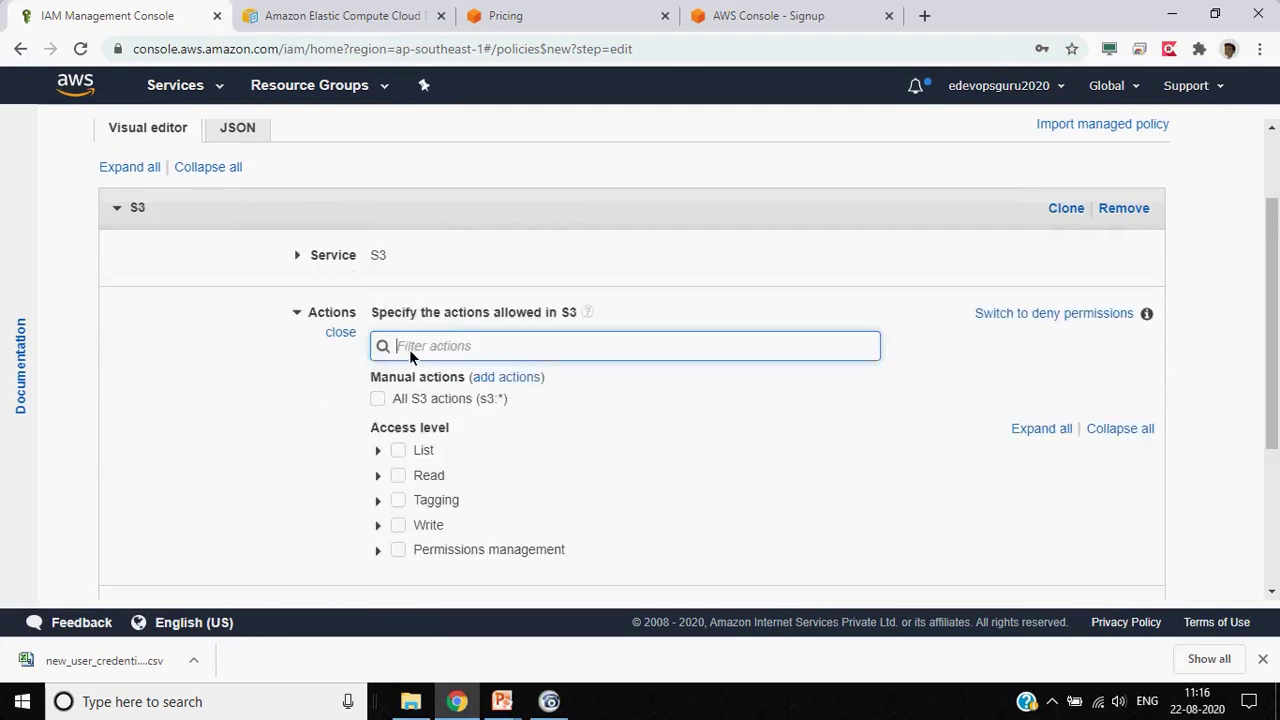
Allow only the List-level S3 actions (HeadBucket, ListAllMyBuckets, ListBucket) and expand Resources
{"action": "scroll", "coordinate": [337, 435], "scroll_direction": "down", "scroll_amount": 1}
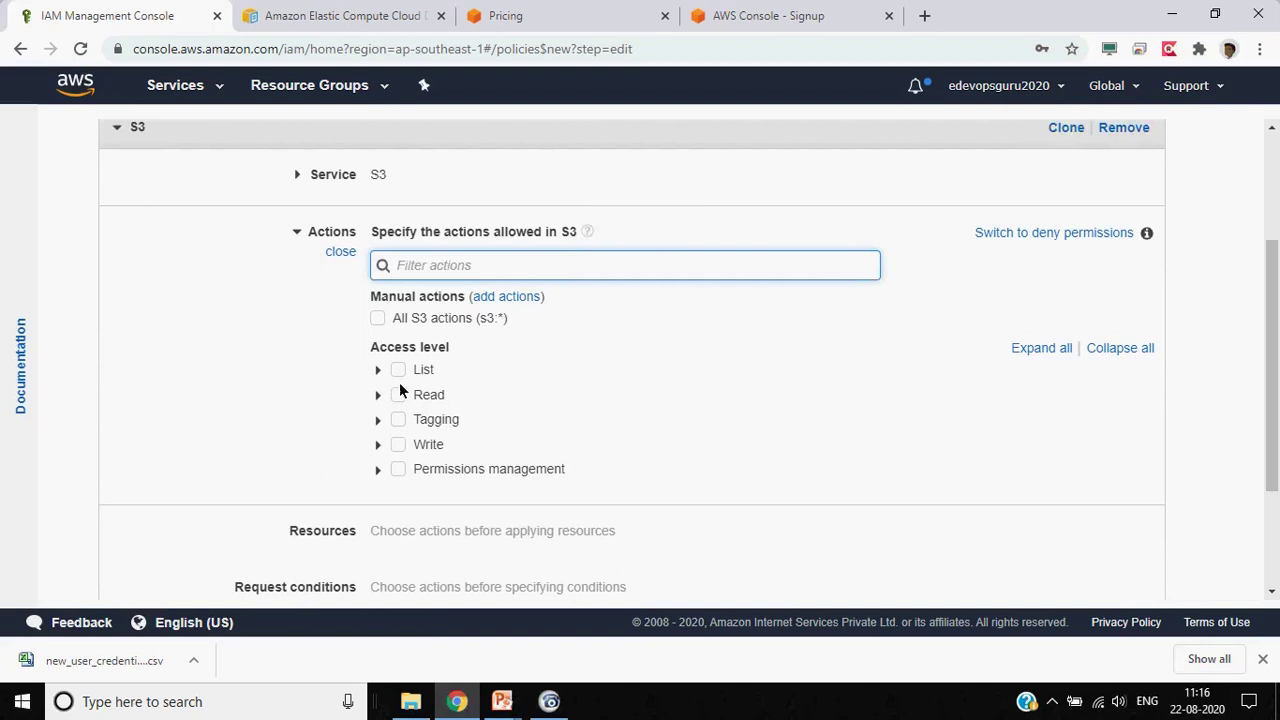
{"action": "left_click", "coordinate": [400, 445]}
{"action": "left_click", "coordinate": [399, 443]}
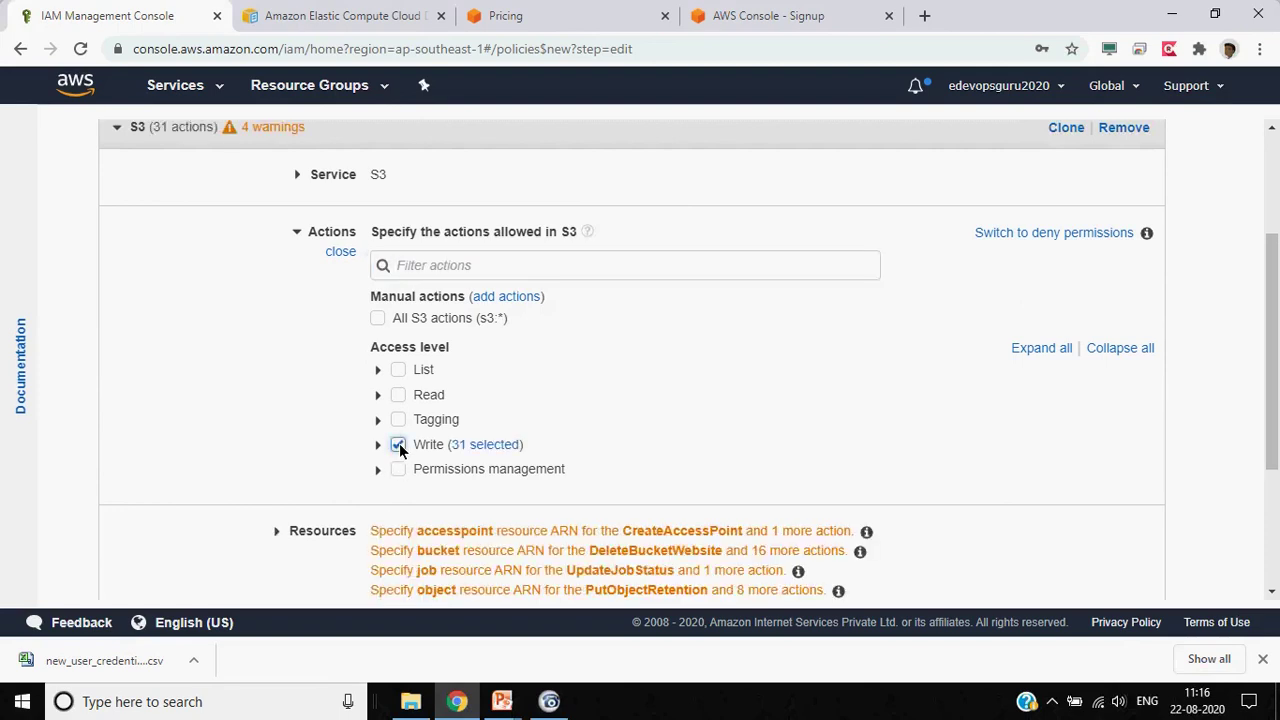
{"action": "left_click", "coordinate": [399, 443]}
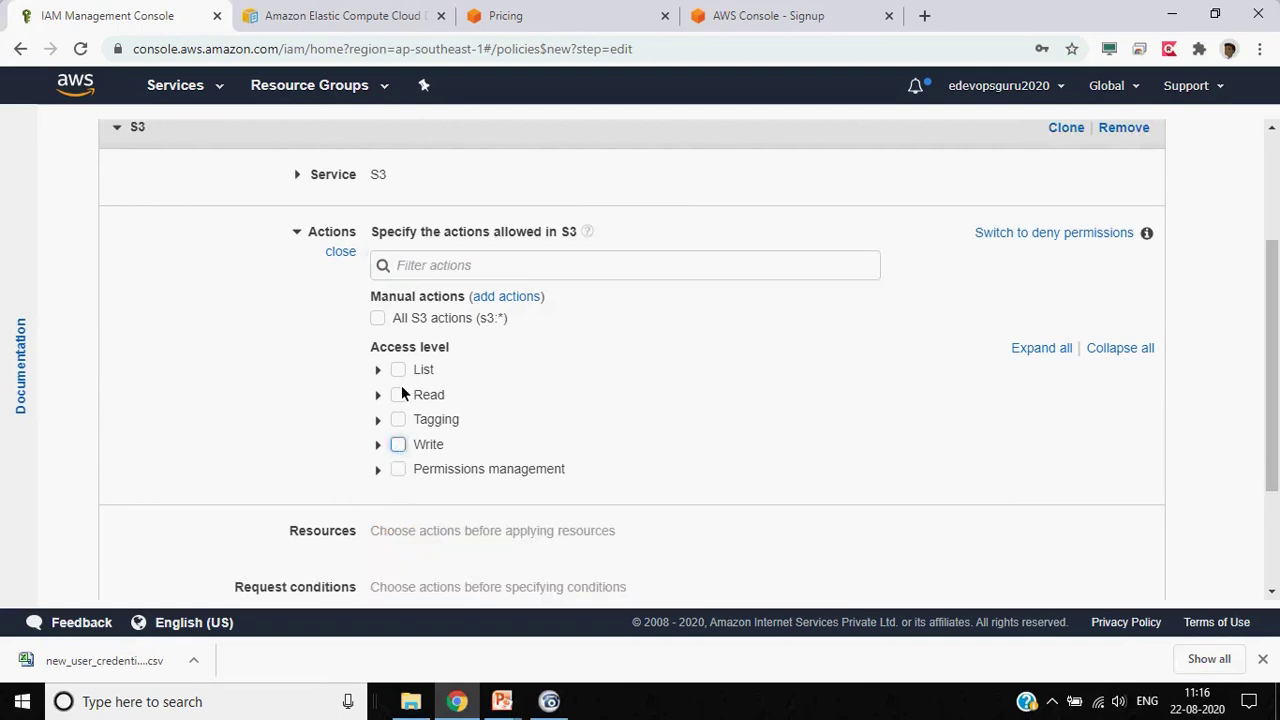
{"action": "left_click", "coordinate": [399, 369]}
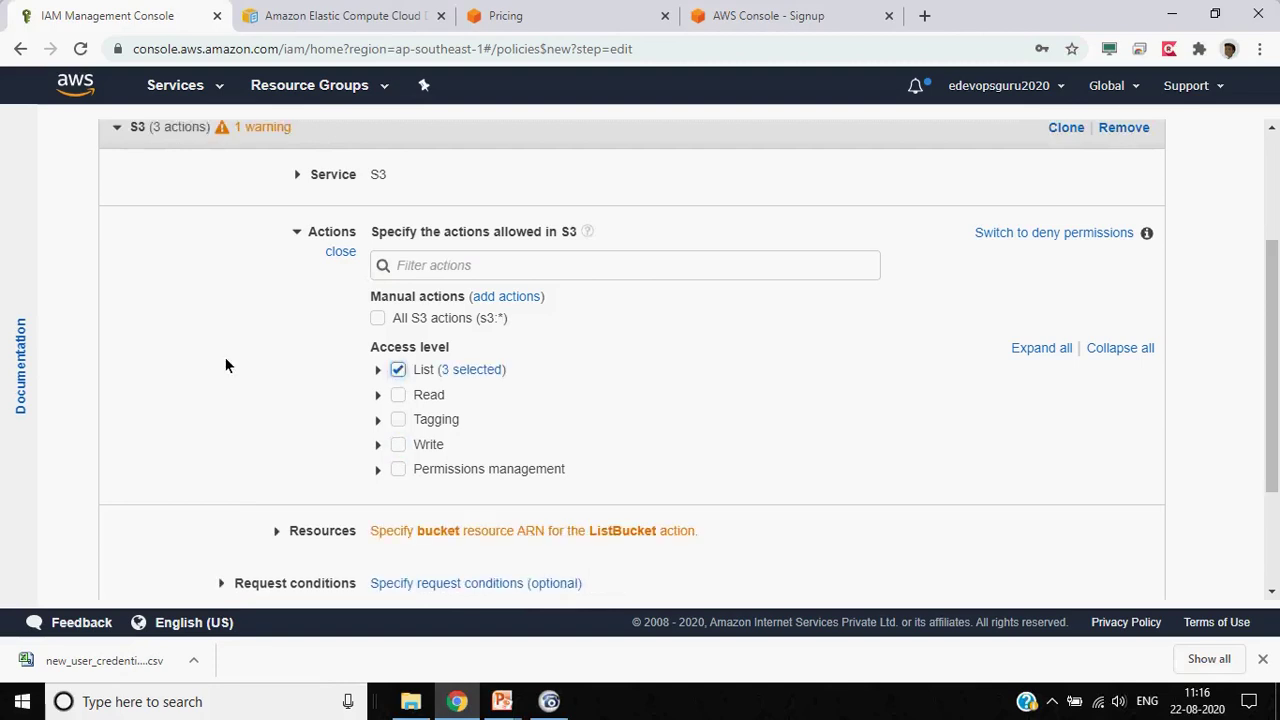
{"action": "left_click", "coordinate": [378, 318]}
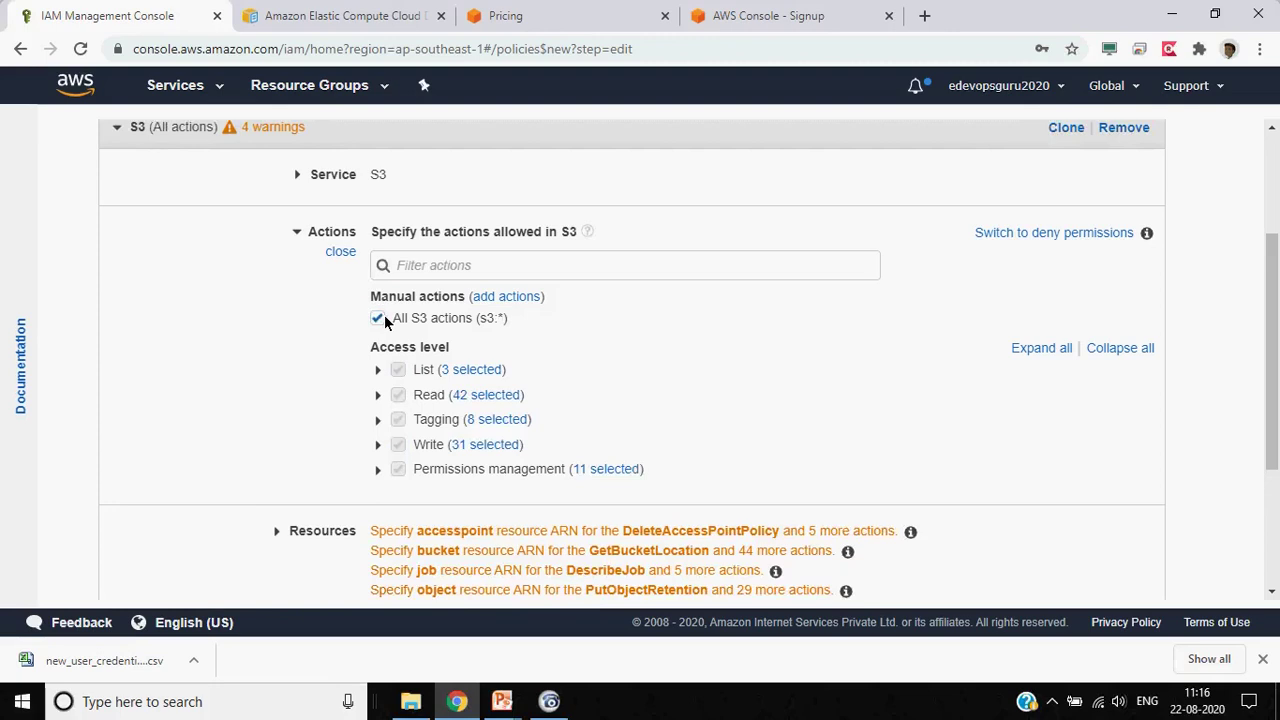
{"action": "left_click", "coordinate": [378, 318]}
{"action": "left_click", "coordinate": [398, 370]}
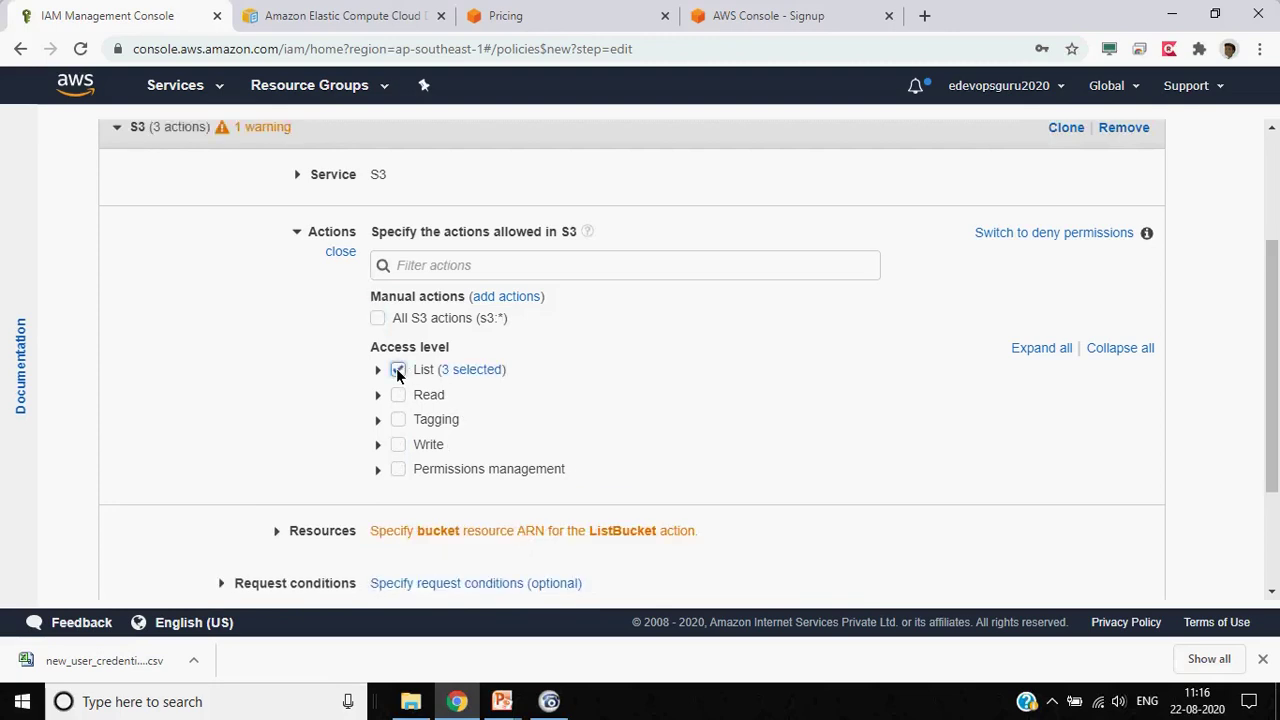
{"action": "scroll", "coordinate": [260, 378], "scroll_direction": "down", "scroll_amount": 2}
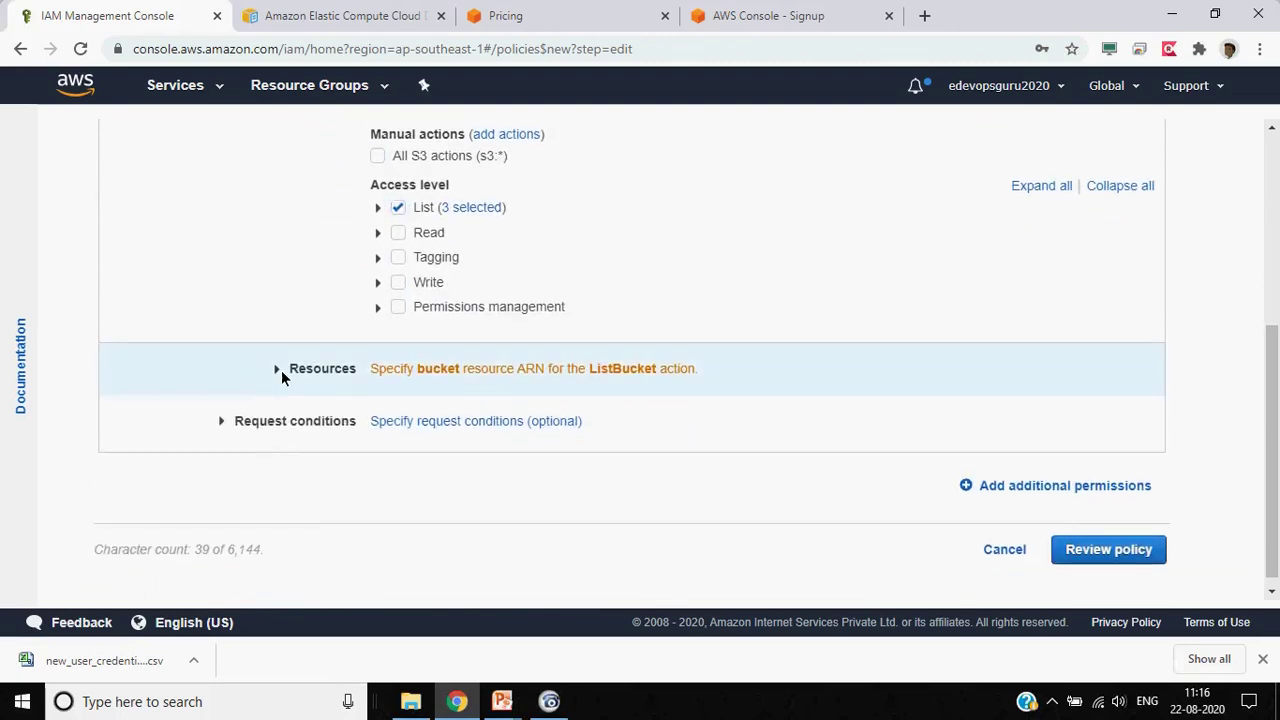
{"action": "left_click", "coordinate": [281, 370]}
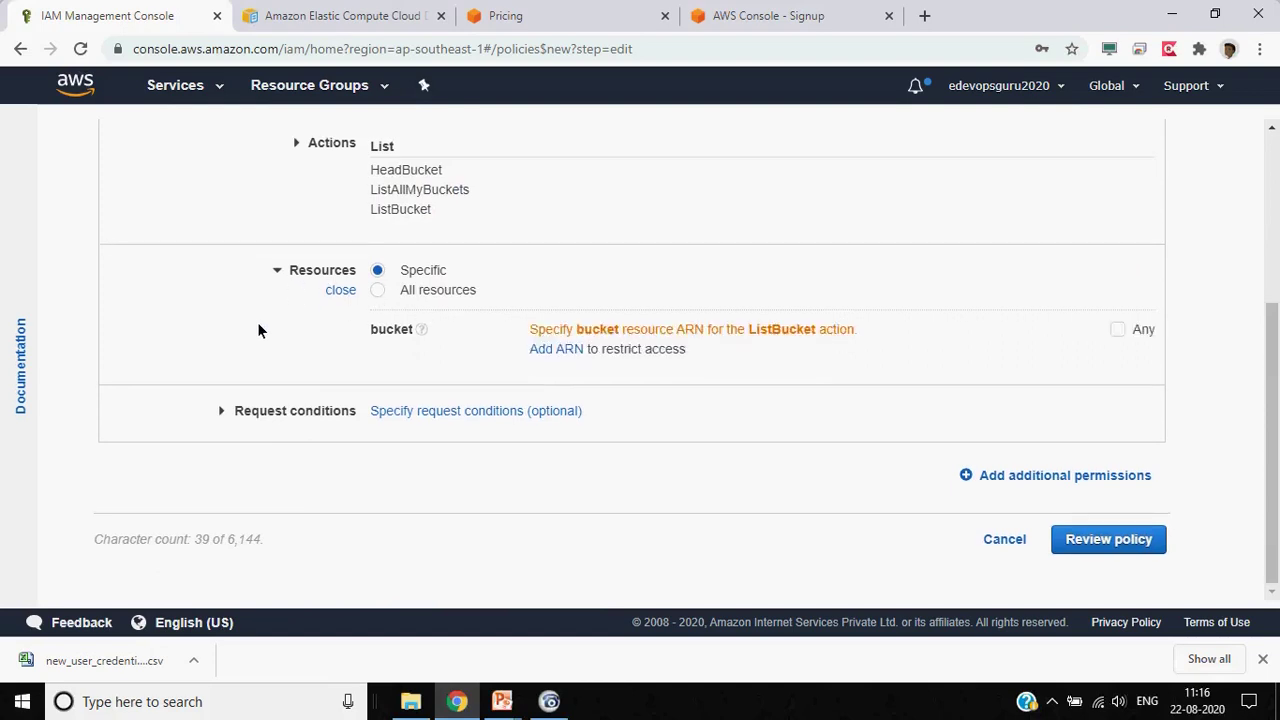
Set the S3 List actions' Resources to All resources and review the editor
{"action": "scroll", "coordinate": [258, 330], "scroll_direction": "up", "scroll_amount": 2}
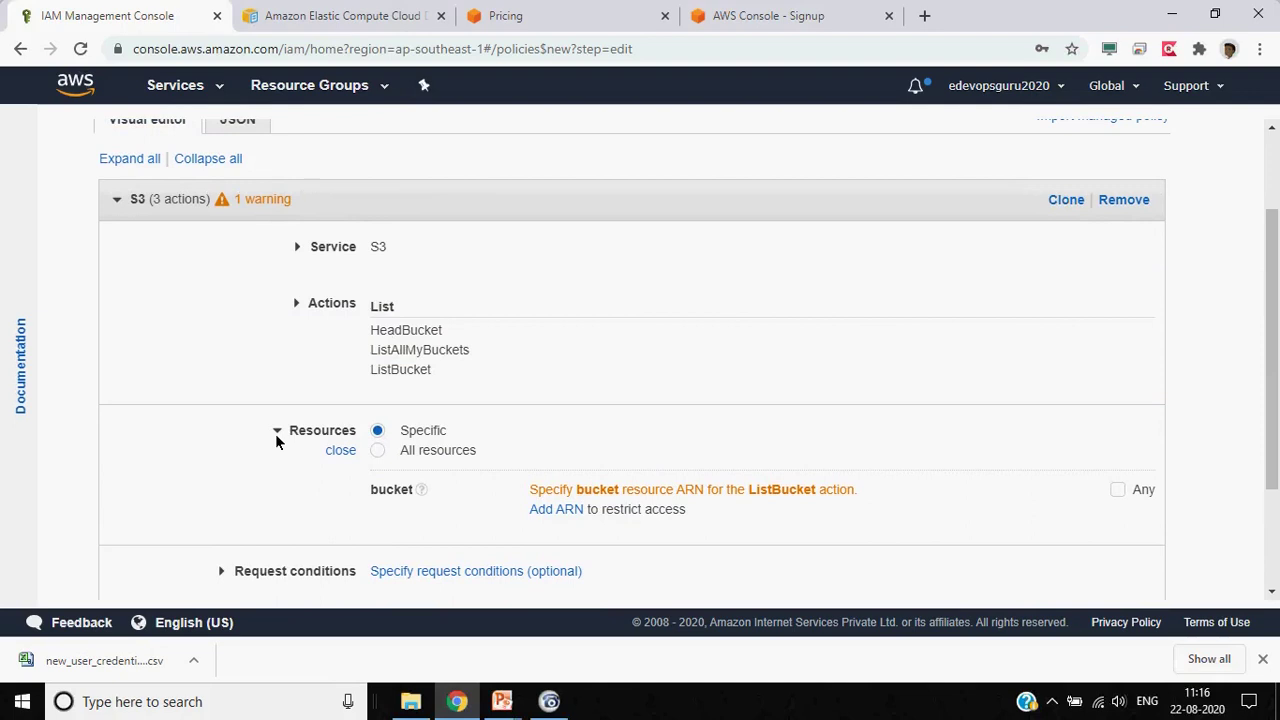
{"action": "left_click", "coordinate": [378, 451]}
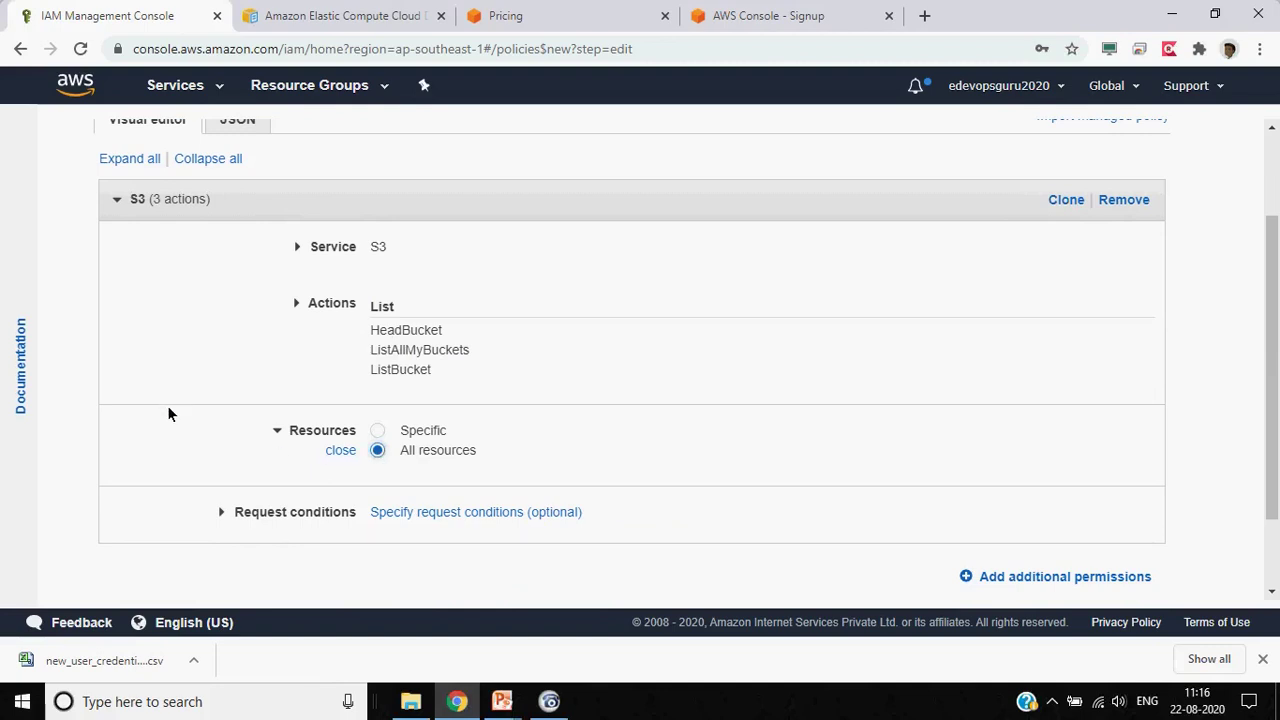
{"action": "scroll", "coordinate": [168, 414], "scroll_direction": "up", "scroll_amount": 2}
{"action": "scroll", "coordinate": [168, 414], "scroll_direction": "down", "scroll_amount": 1}
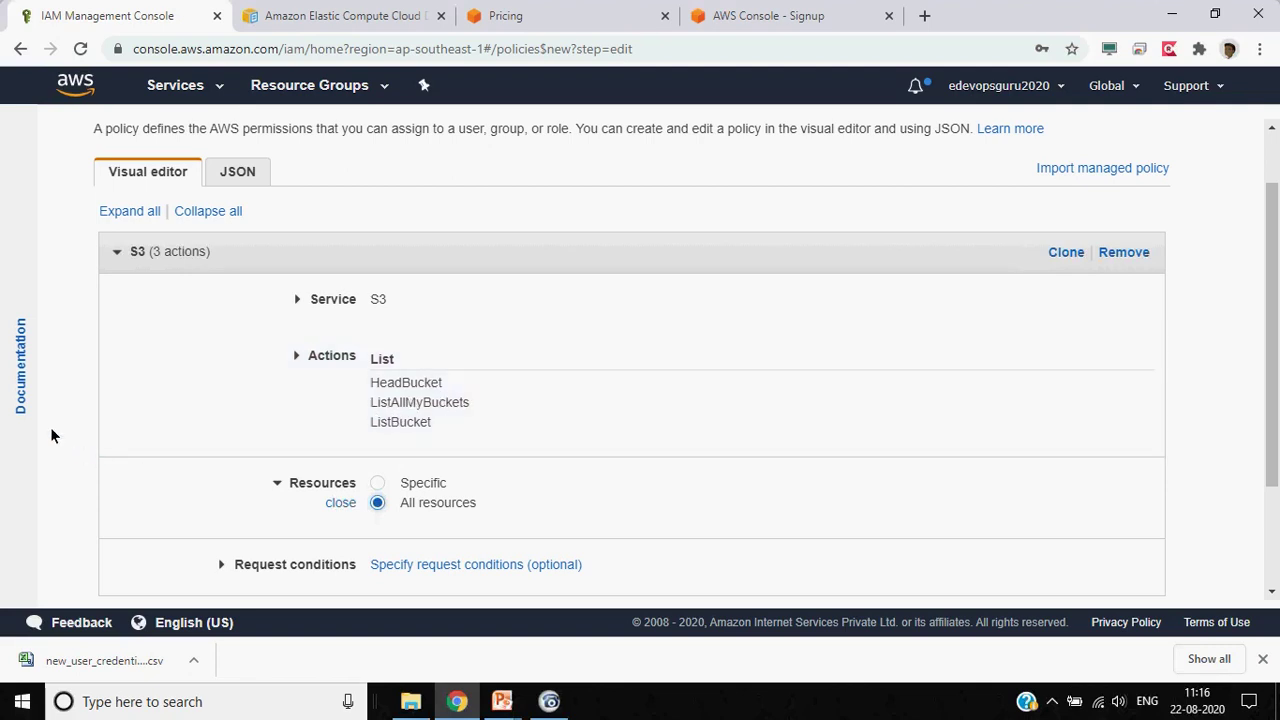
{"action": "scroll", "coordinate": [52, 435], "scroll_direction": "down", "scroll_amount": 2}
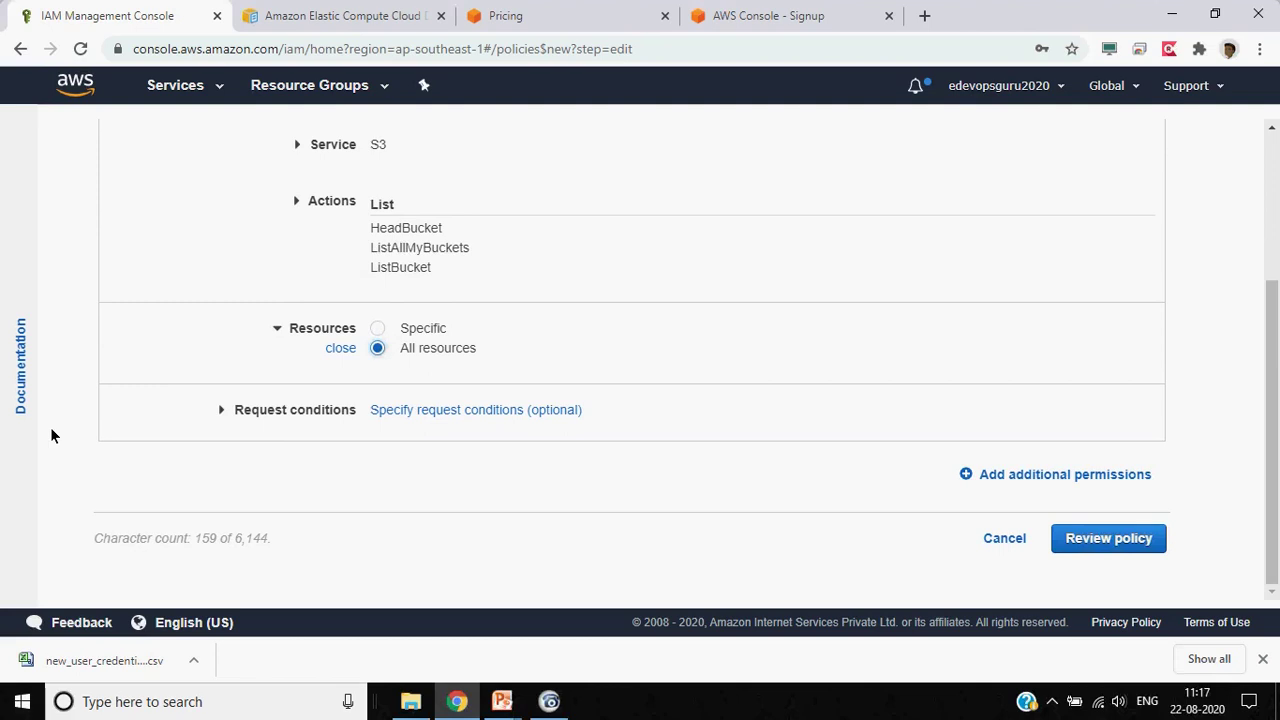
{"action": "scroll", "coordinate": [50, 435], "scroll_direction": "up", "scroll_amount": 2}
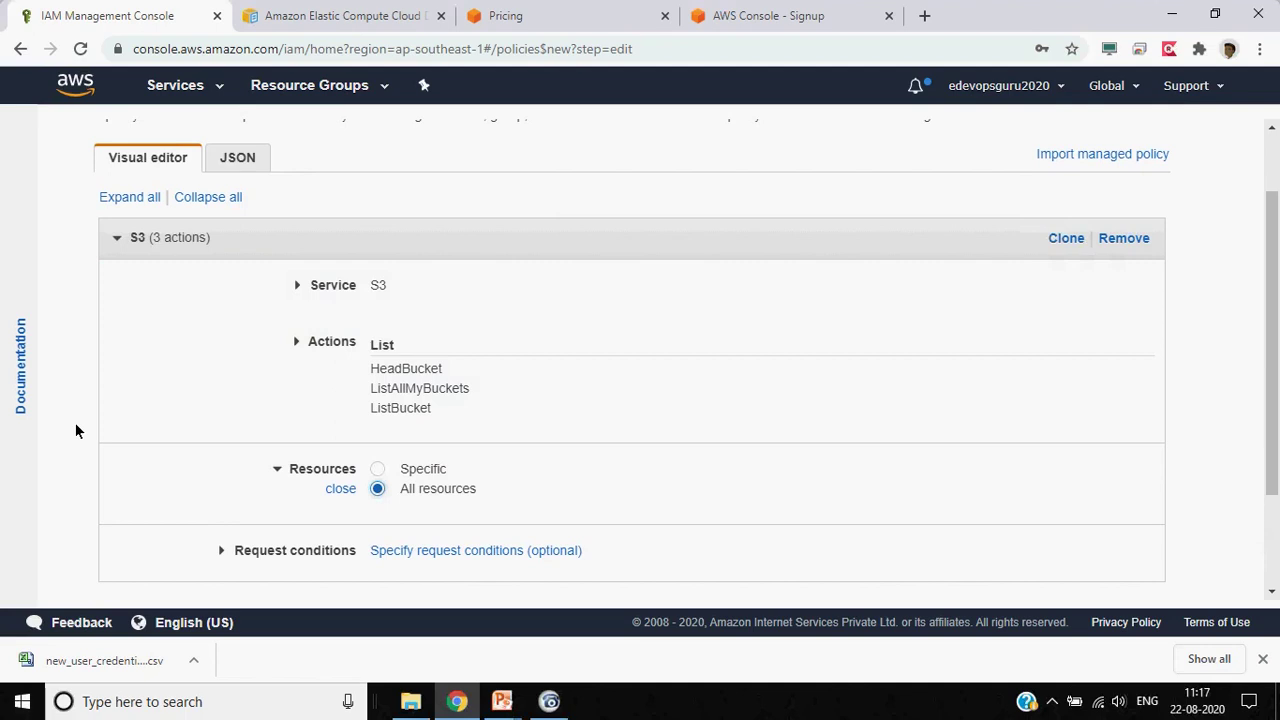
{"action": "scroll", "coordinate": [75, 428], "scroll_direction": "down", "scroll_amount": 3}
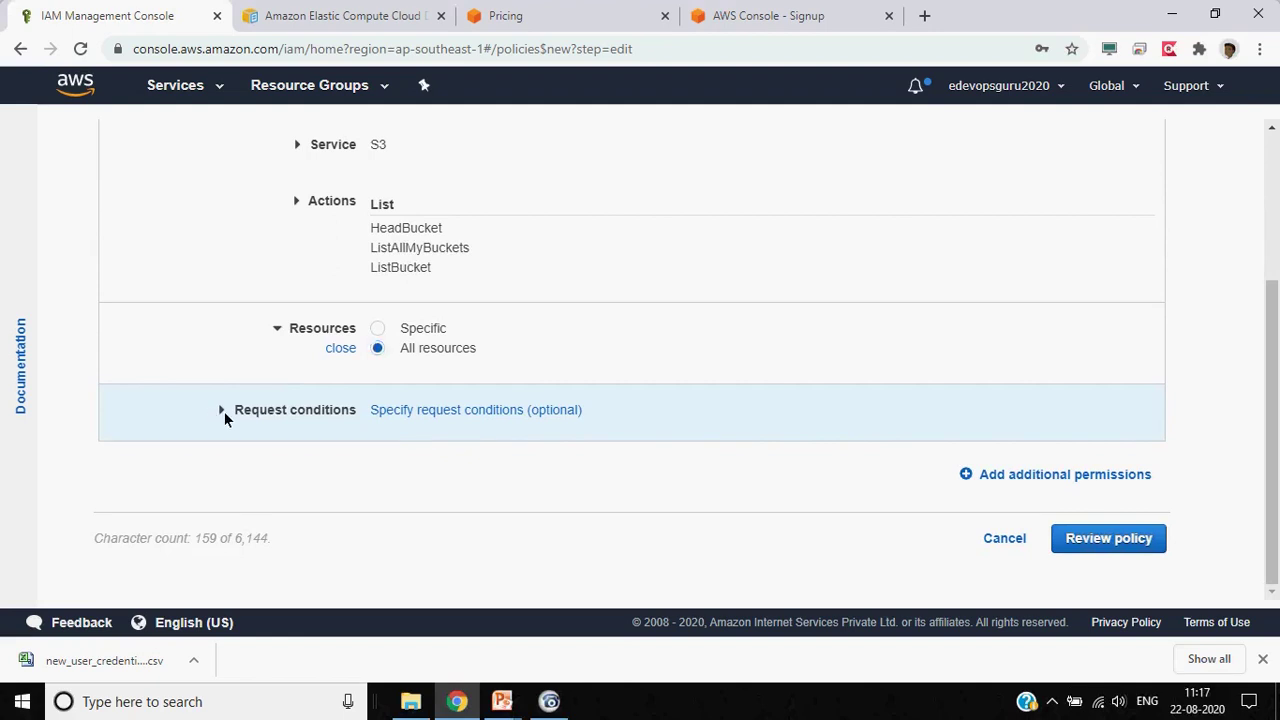
Add a Source IP request condition of 10.0.0.1 and proceed to the policy review
{"action": "left_click", "coordinate": [224, 411]}
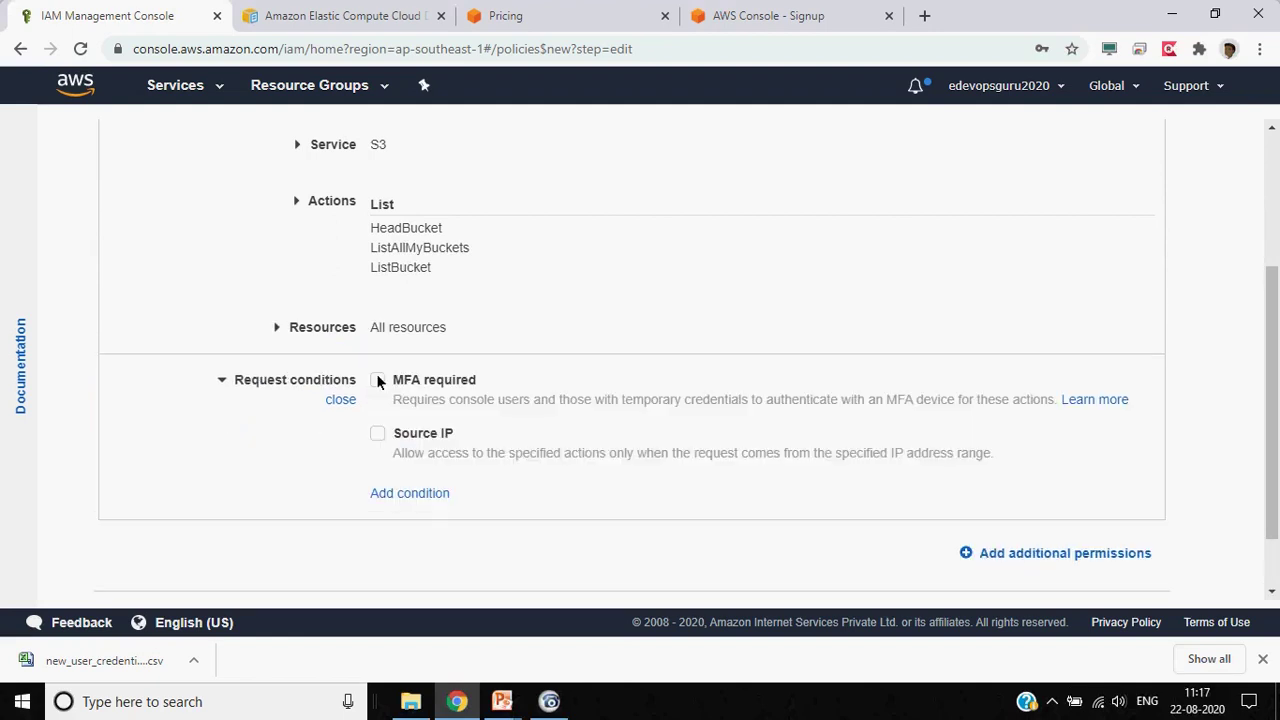
{"action": "left_click", "coordinate": [377, 436]}
{"action": "left_click", "coordinate": [453, 503]}
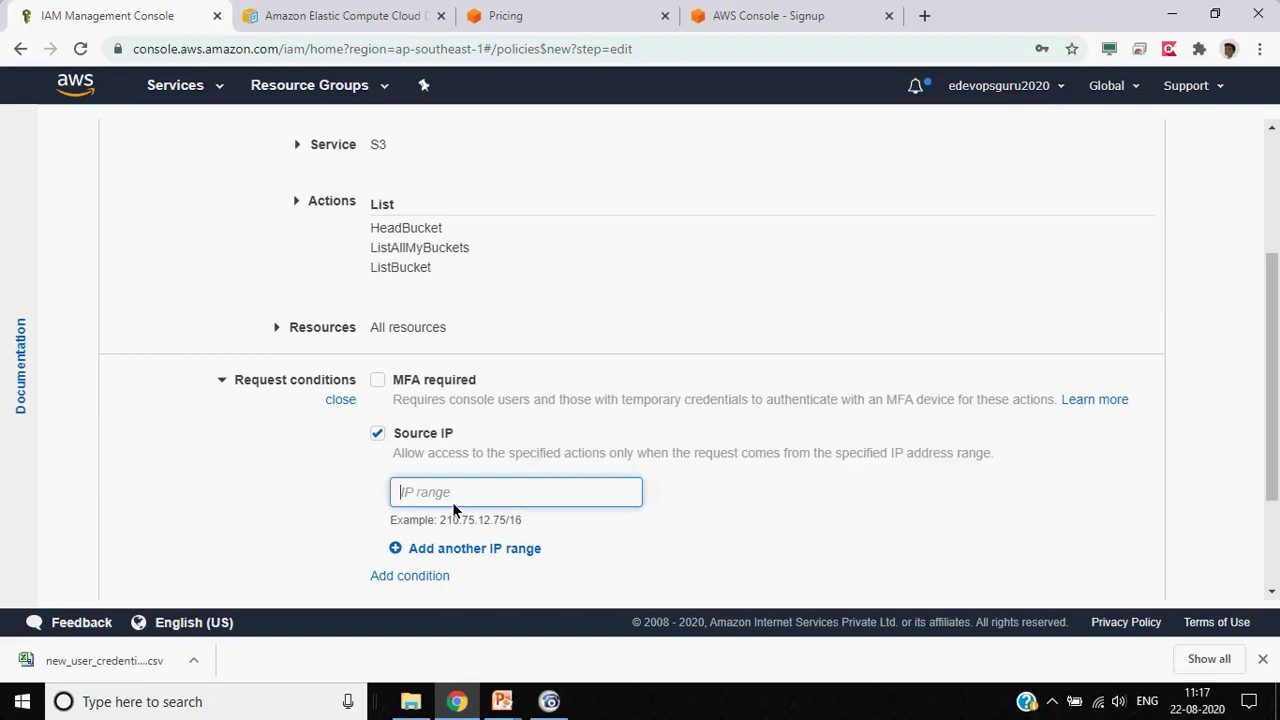
{"action": "type", "text": "10.0.0.1"}
{"action": "left_click", "coordinate": [242, 477]}
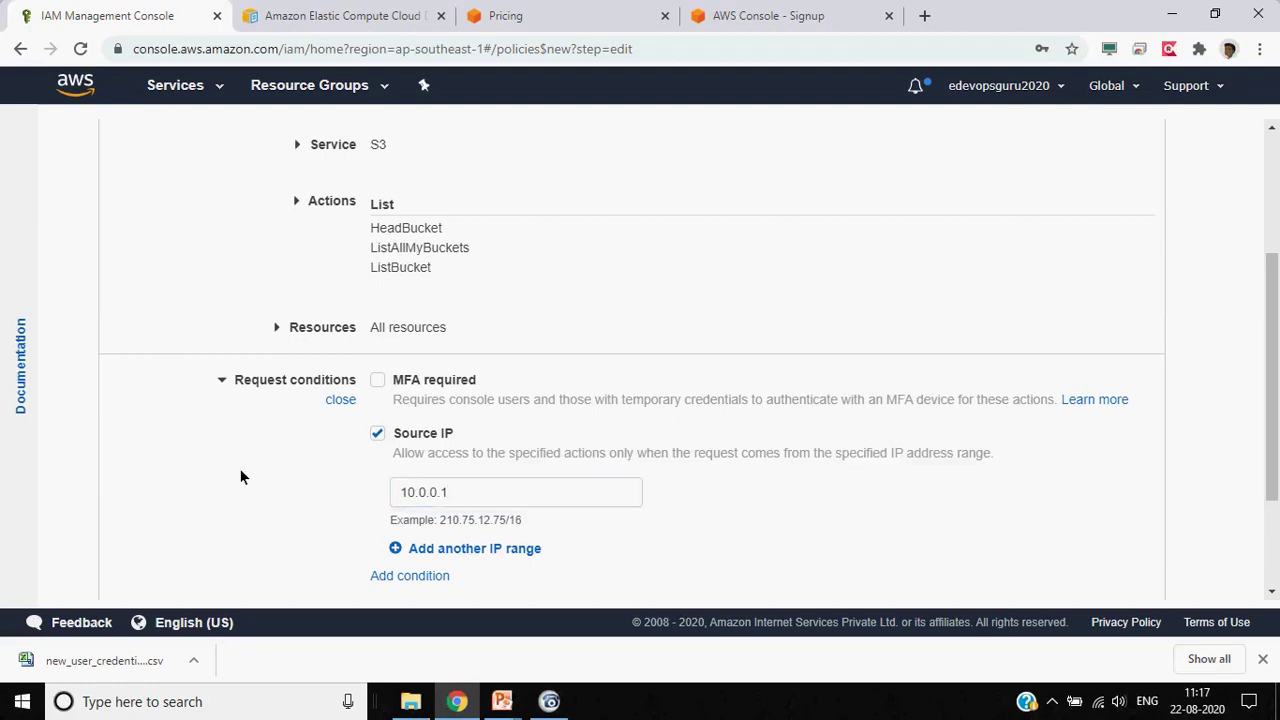
{"action": "scroll", "coordinate": [240, 475], "scroll_direction": "down", "scroll_amount": 1}
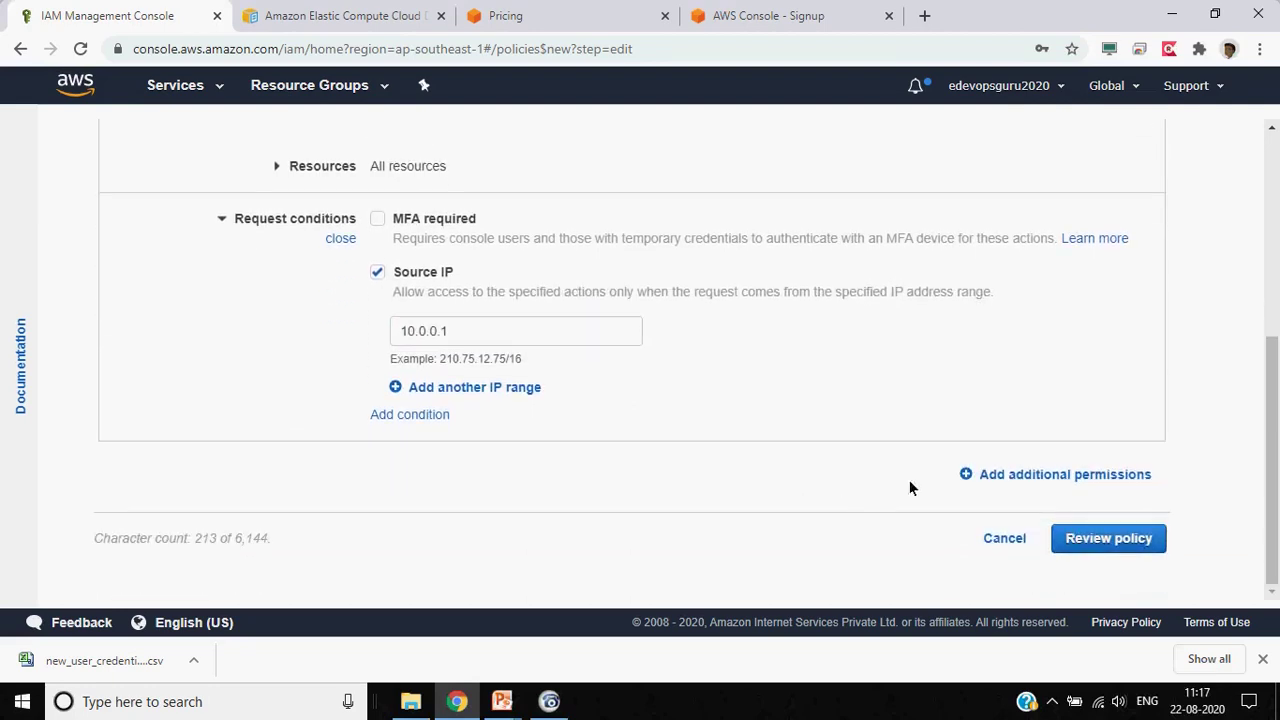
{"action": "left_click", "coordinate": [1108, 540]}
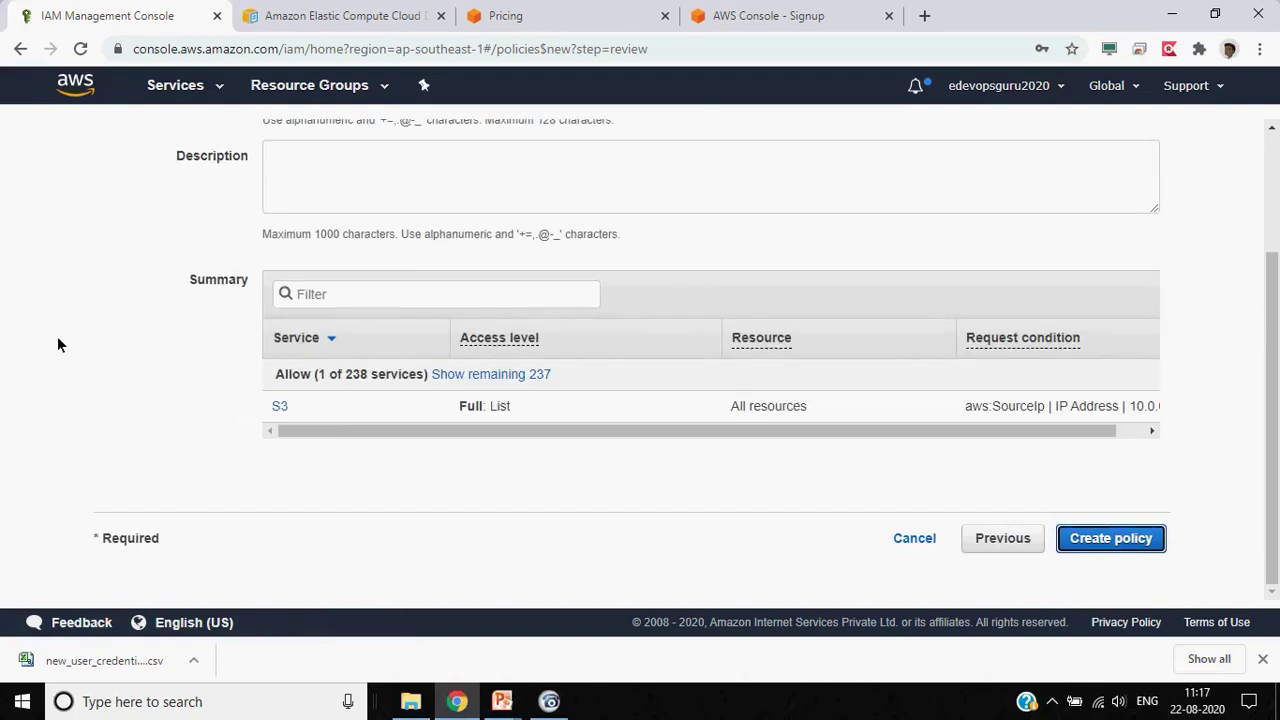
Name the policy policy_whilelisted_s3_read_access and create it
{"action": "left_click_drag", "start_coordinate": [642, 432], "coordinate": [504, 434]}
{"action": "scroll", "coordinate": [156, 432], "scroll_direction": "up", "scroll_amount": 3}
{"action": "left_click", "coordinate": [402, 266]}
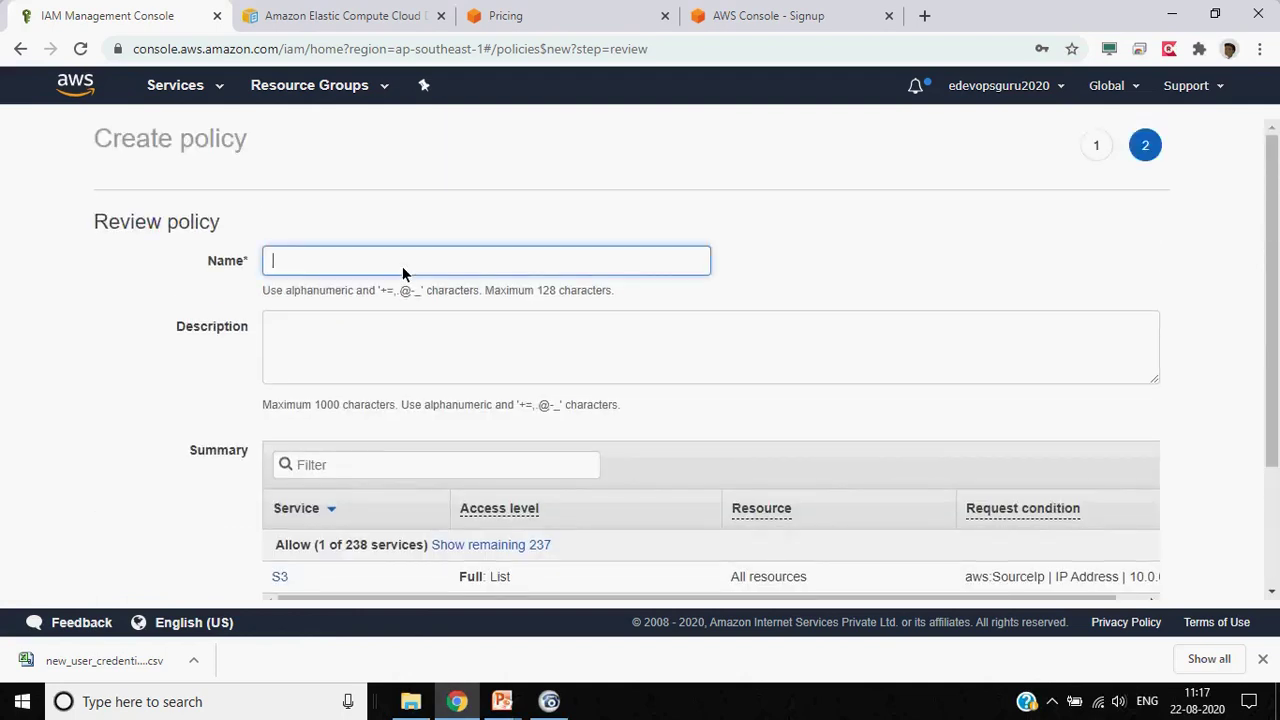
{"action": "type", "text": "policy"}
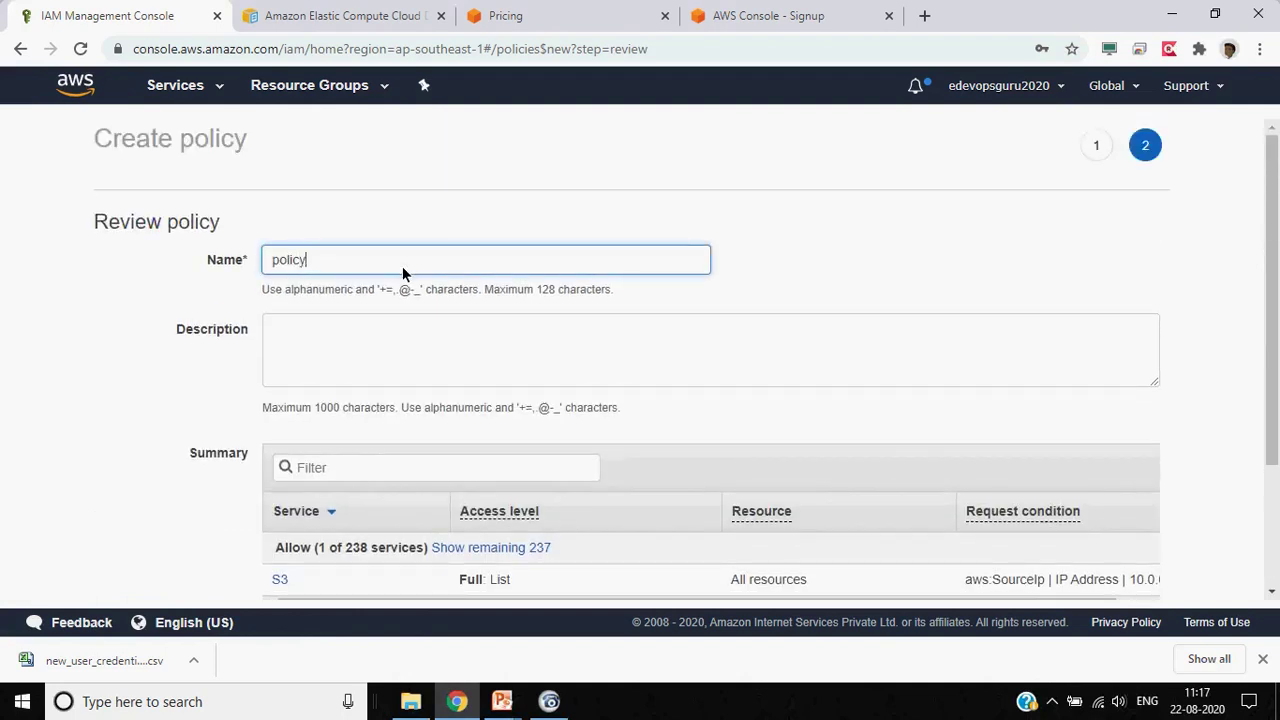
{"action": "type", "text": "_whilelisted_s3_read_access"}
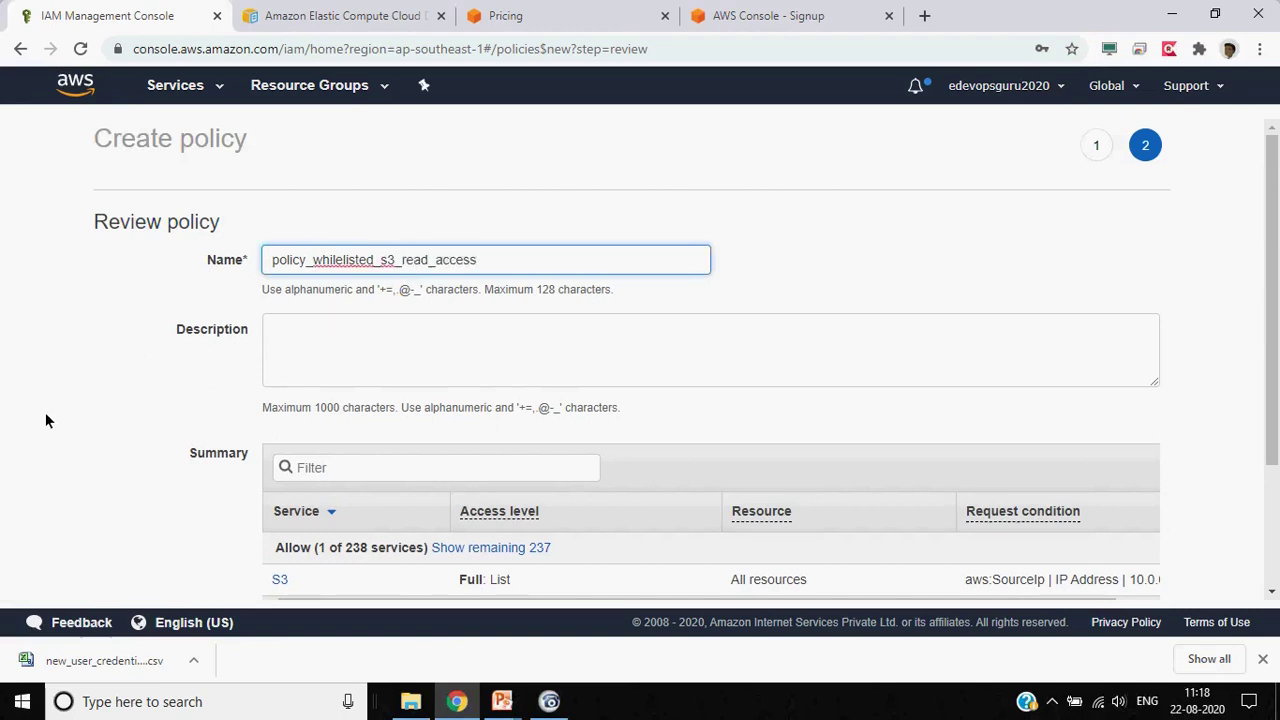
{"action": "scroll", "coordinate": [45, 420], "scroll_direction": "down", "scroll_amount": 2}
{"action": "left_click", "coordinate": [1106, 539]}
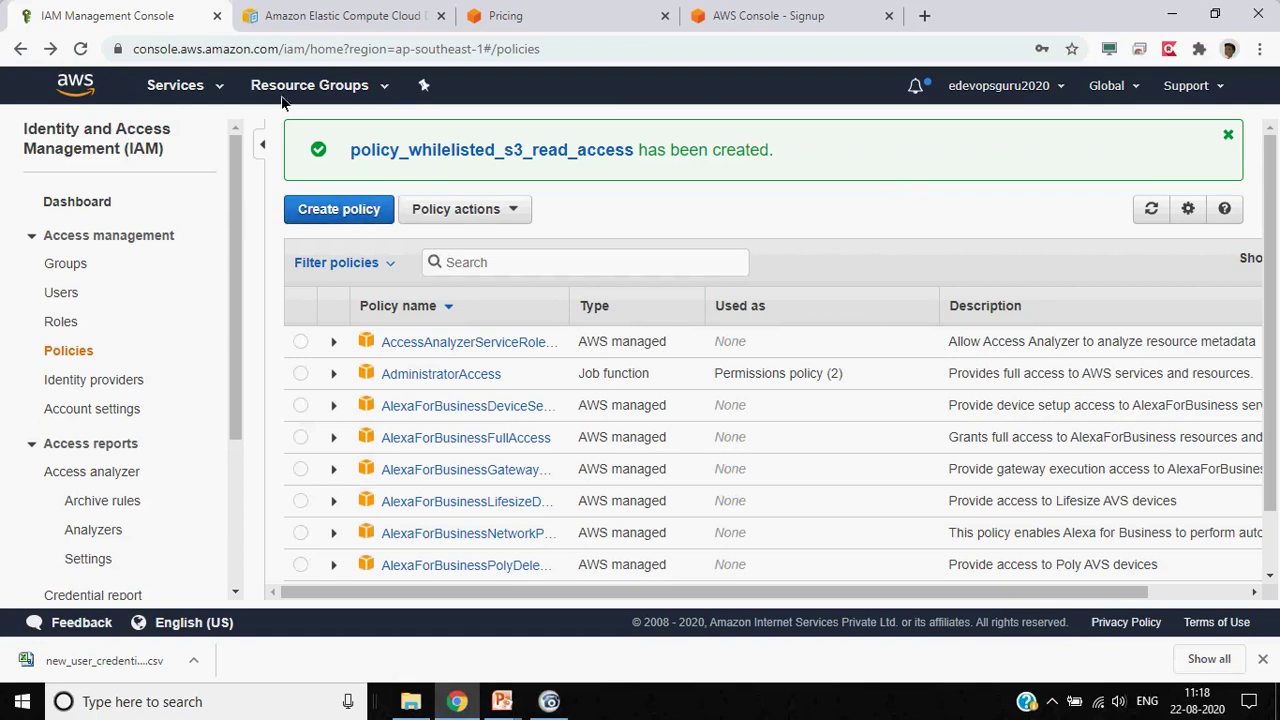
Check databaseuser's User ARN on its summary, then return to the IAM dashboard
{"action": "left_click", "coordinate": [62, 265]}
{"action": "left_click", "coordinate": [63, 294]}
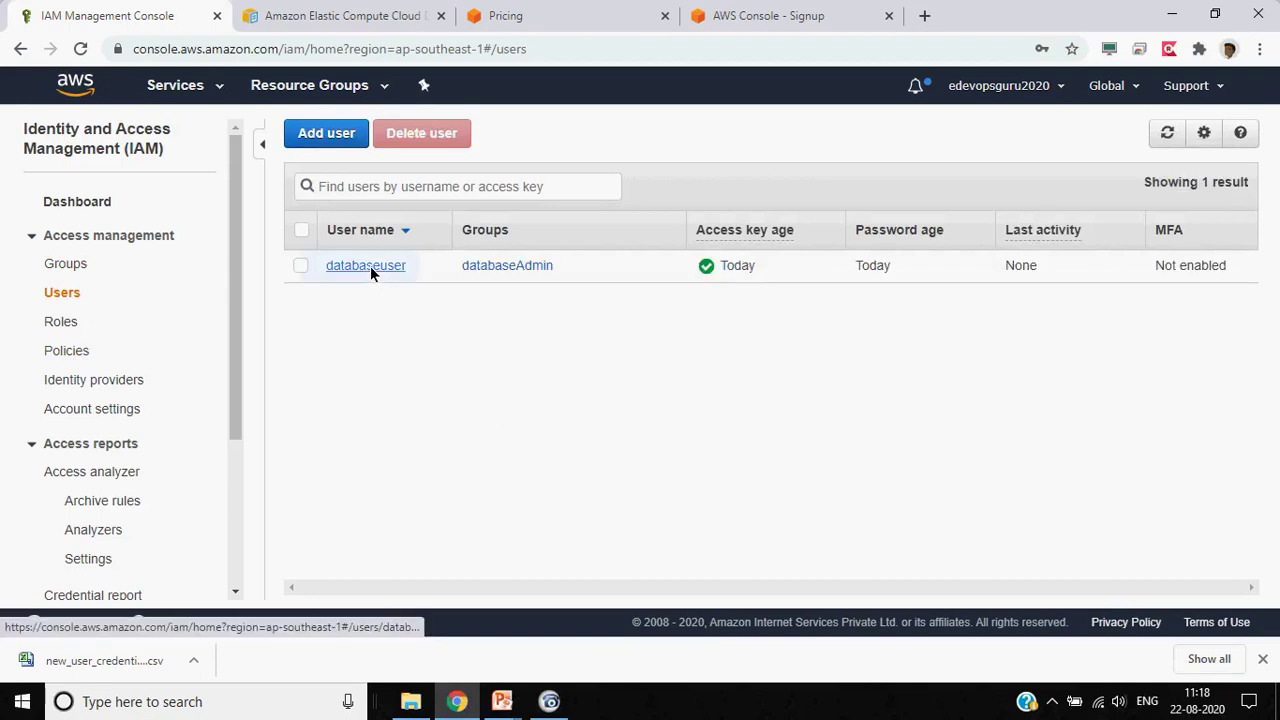
{"action": "left_click", "coordinate": [370, 266]}
{"action": "triple_click", "coordinate": [697, 231]}
{"action": "left_click", "coordinate": [675, 234]}
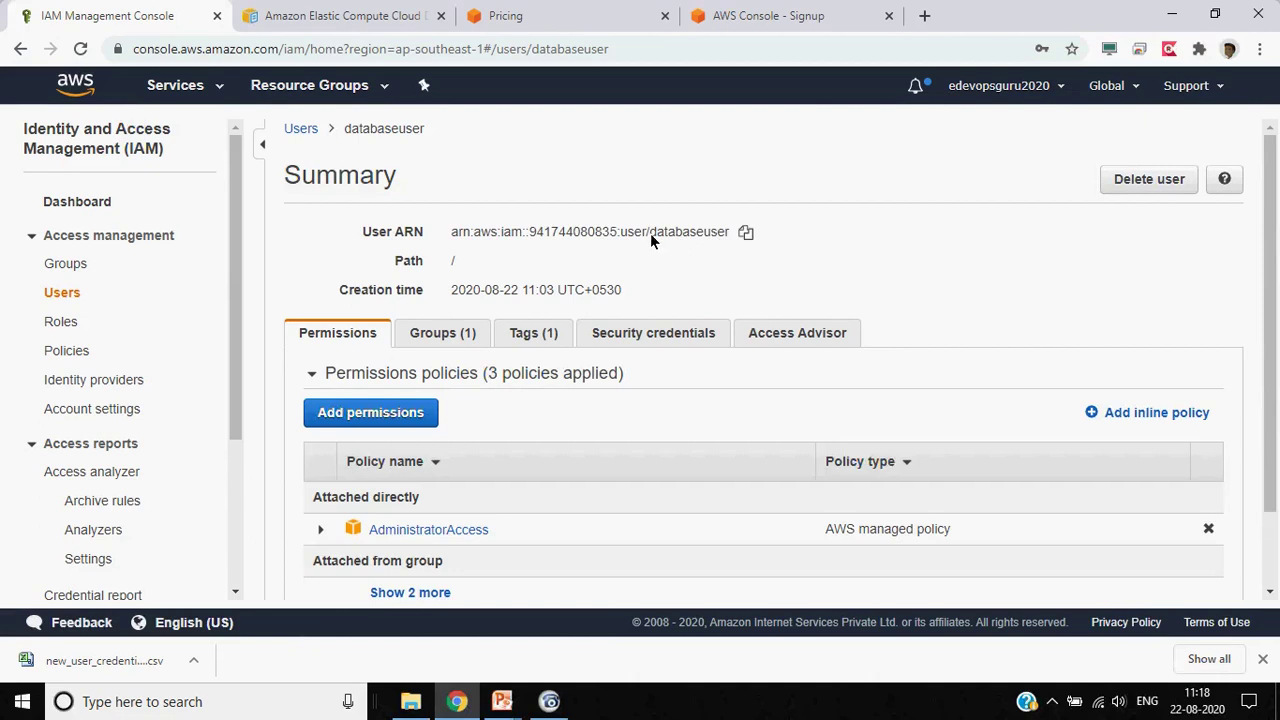
{"action": "triple_click", "coordinate": [650, 233]}
{"action": "left_click", "coordinate": [98, 206]}
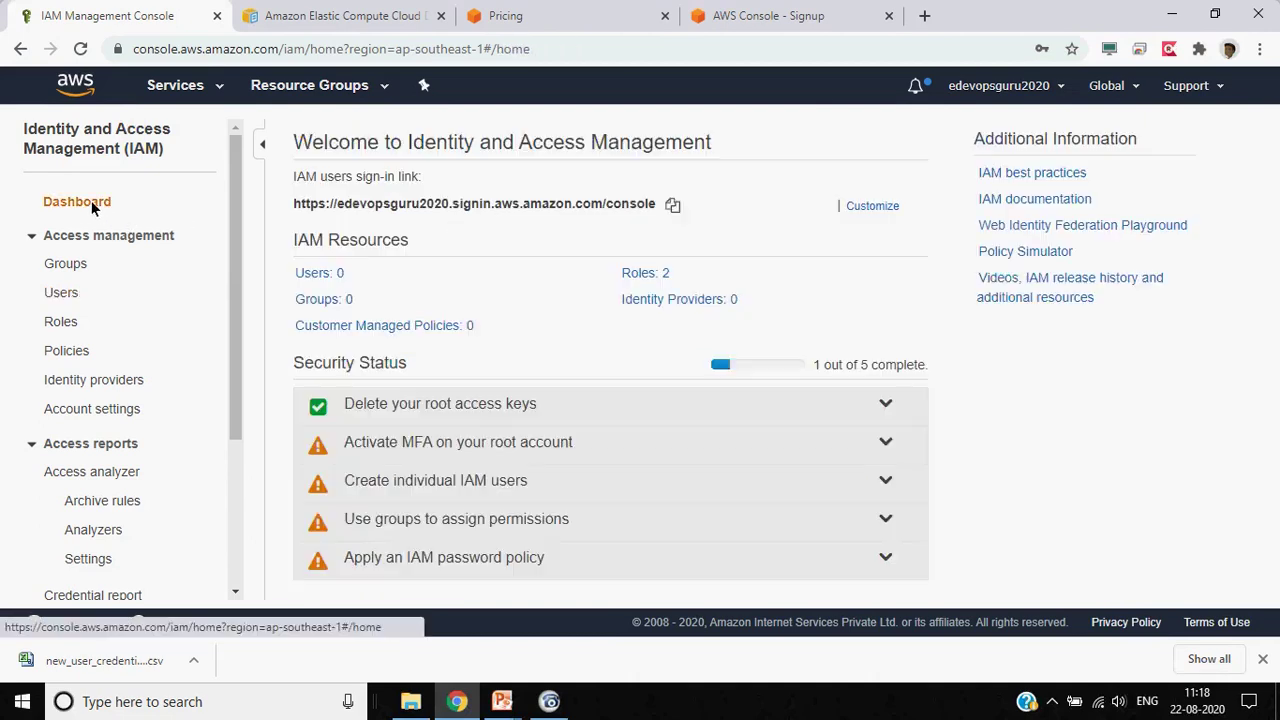
Load the copied IAM users sign-in link in the spare tab and enter user name databaseadmin
{"action": "left_click", "coordinate": [671, 204]}
{"action": "left_click", "coordinate": [805, 30]}
{"action": "left_click", "coordinate": [788, 43]}
{"action": "key", "text": "ctrl+v"}
{"action": "key", "text": "Return"}
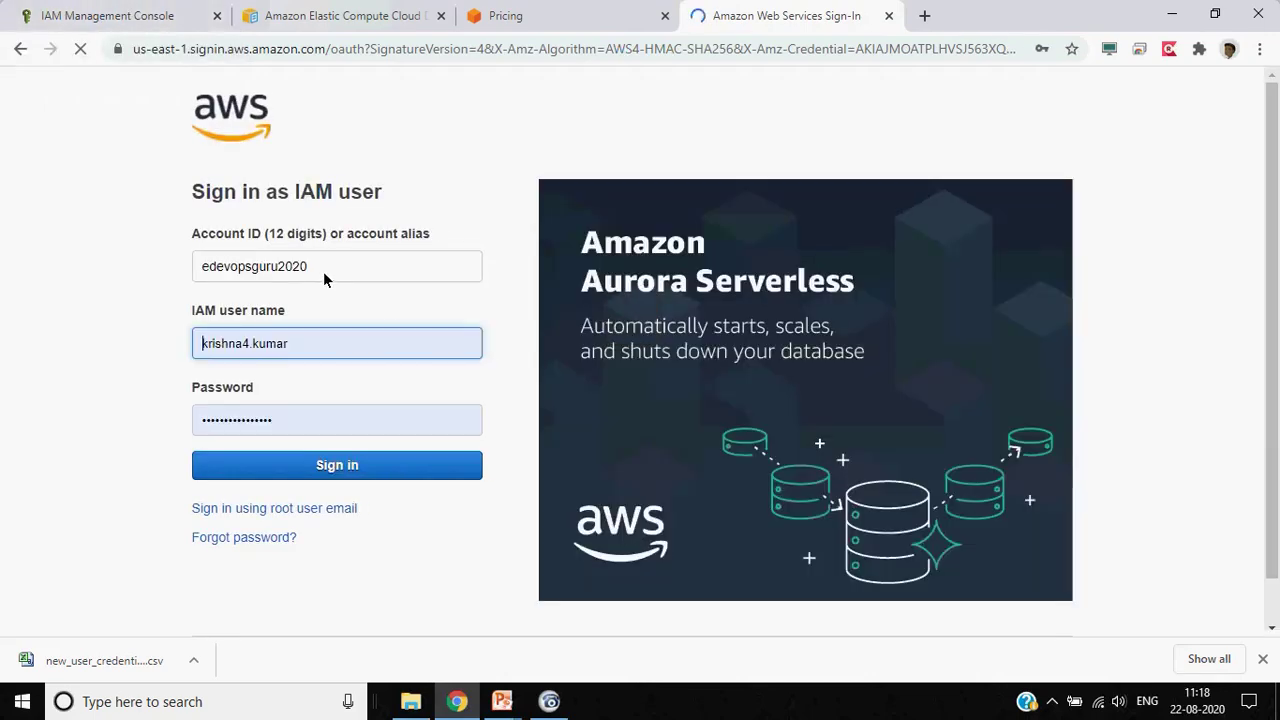
{"action": "double_click", "coordinate": [306, 343]}
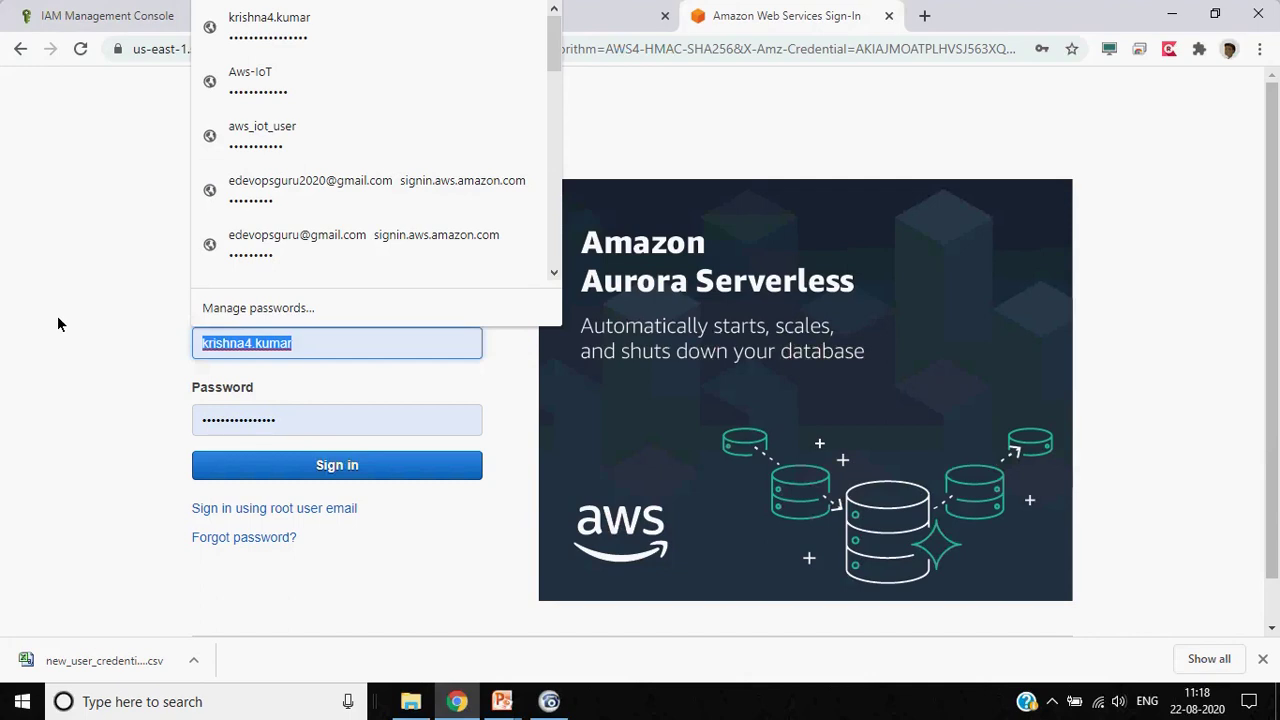
{"action": "type", "text": "databaseadmin"}
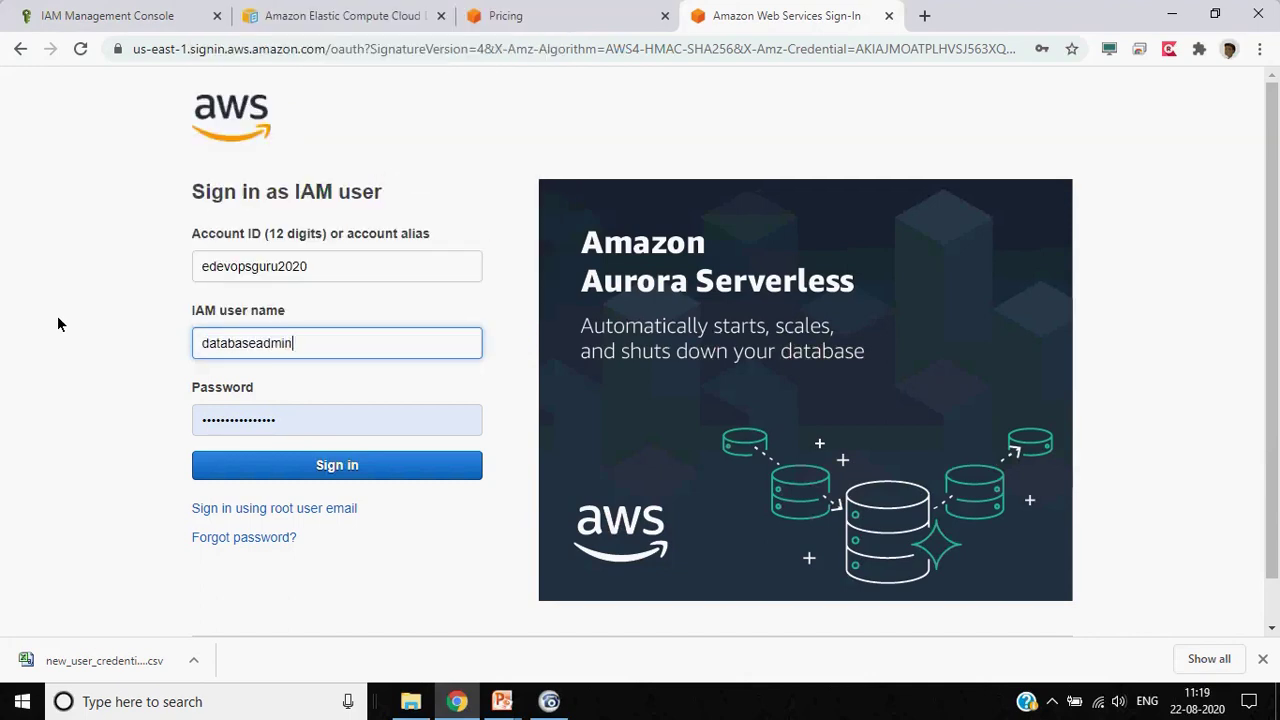
Reload the signed-out IAM console, then clear the remembered password on the sign-in page
{"action": "left_click", "coordinate": [98, 15]}
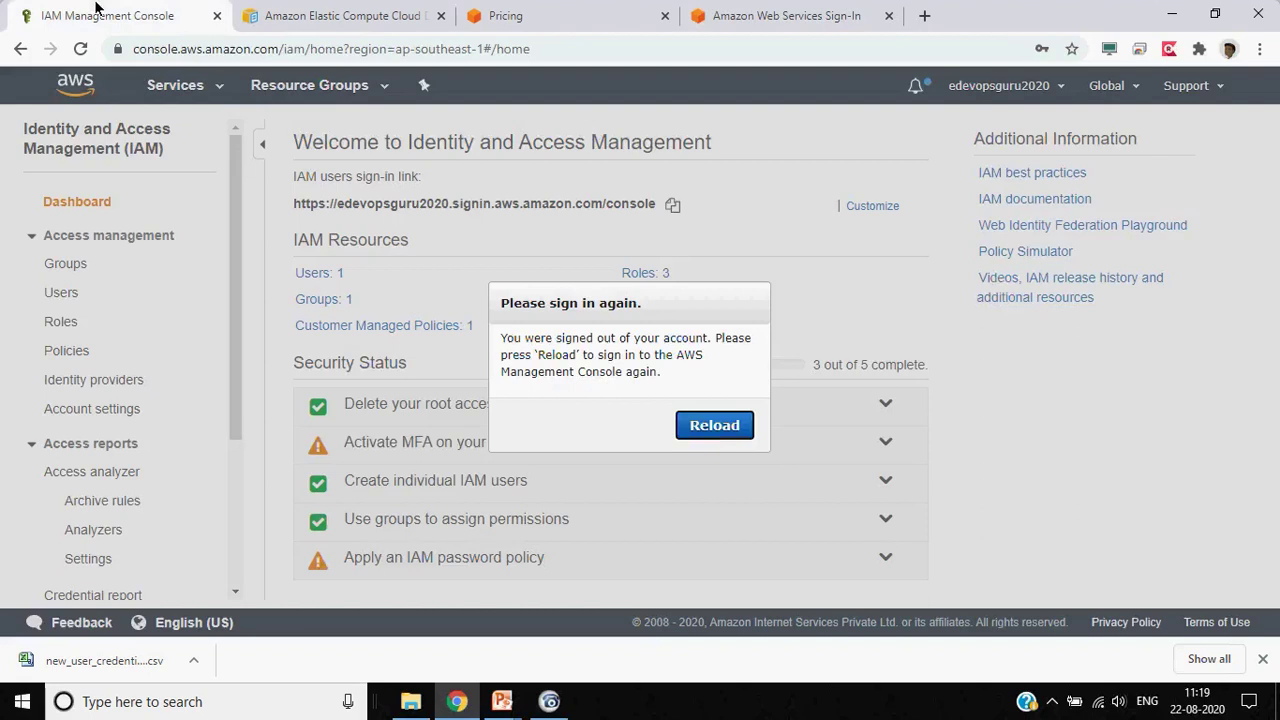
{"action": "left_click", "coordinate": [737, 434]}
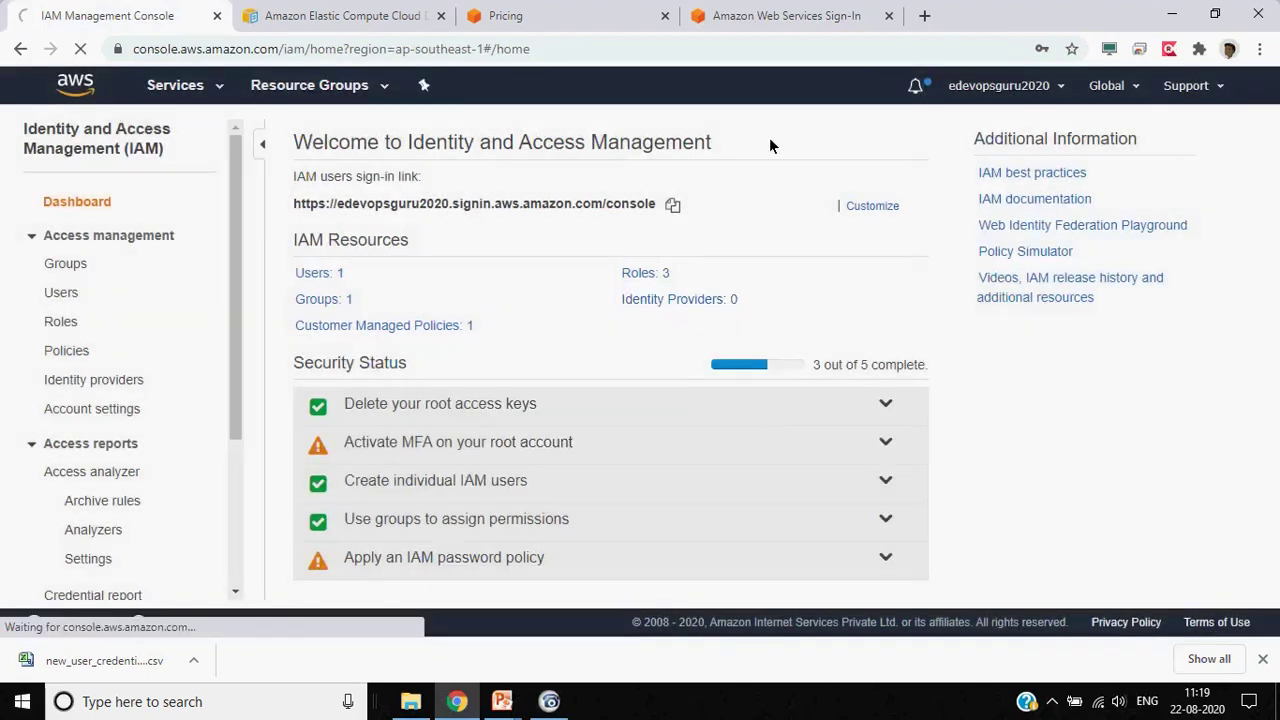
{"action": "left_click", "coordinate": [810, 22]}
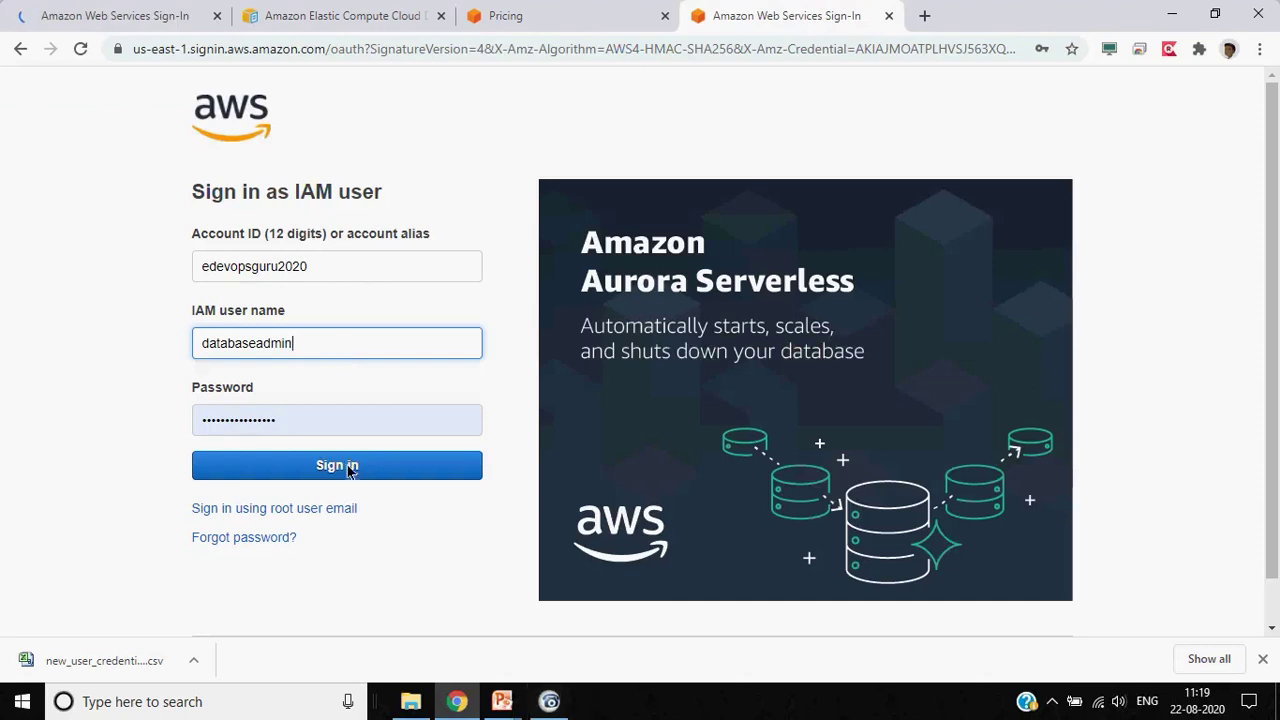
{"action": "left_click", "coordinate": [363, 429]}
{"action": "key", "text": "ctrl+a"}
{"action": "key", "text": "BackSpace"}
{"action": "left_click", "coordinate": [93, 441]}
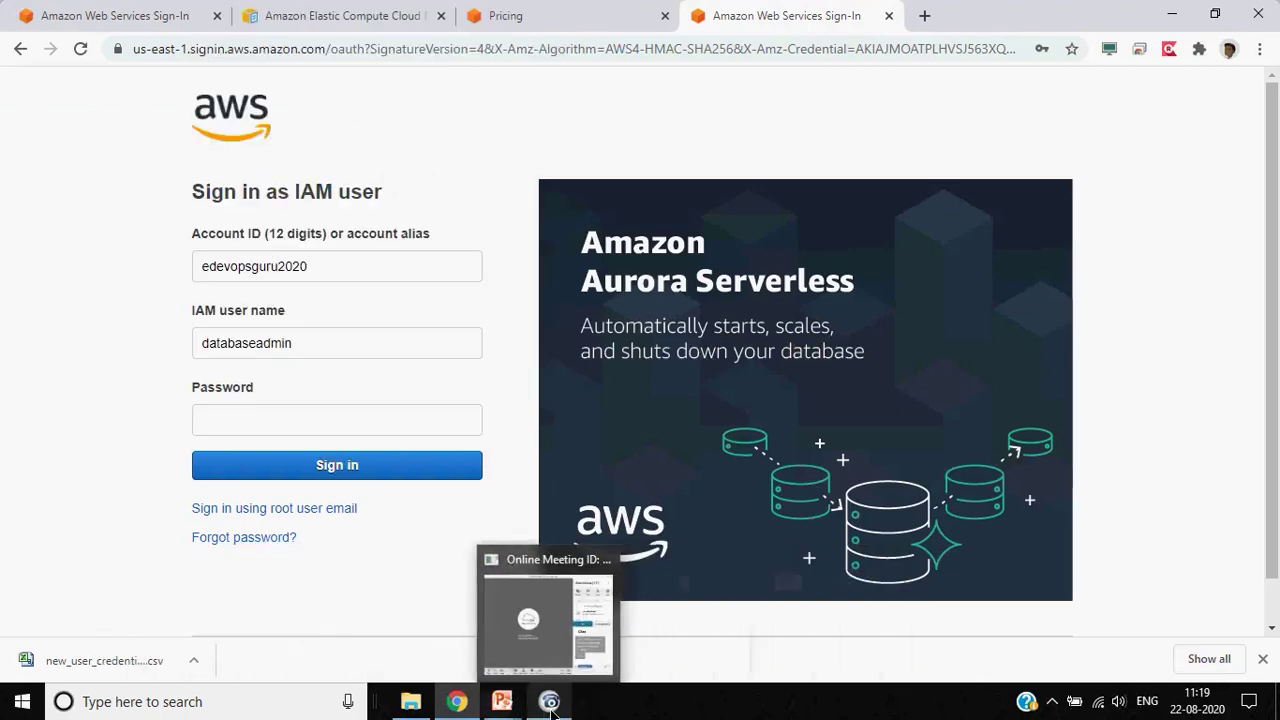
{"action": "left_click", "coordinate": [574, 638]}
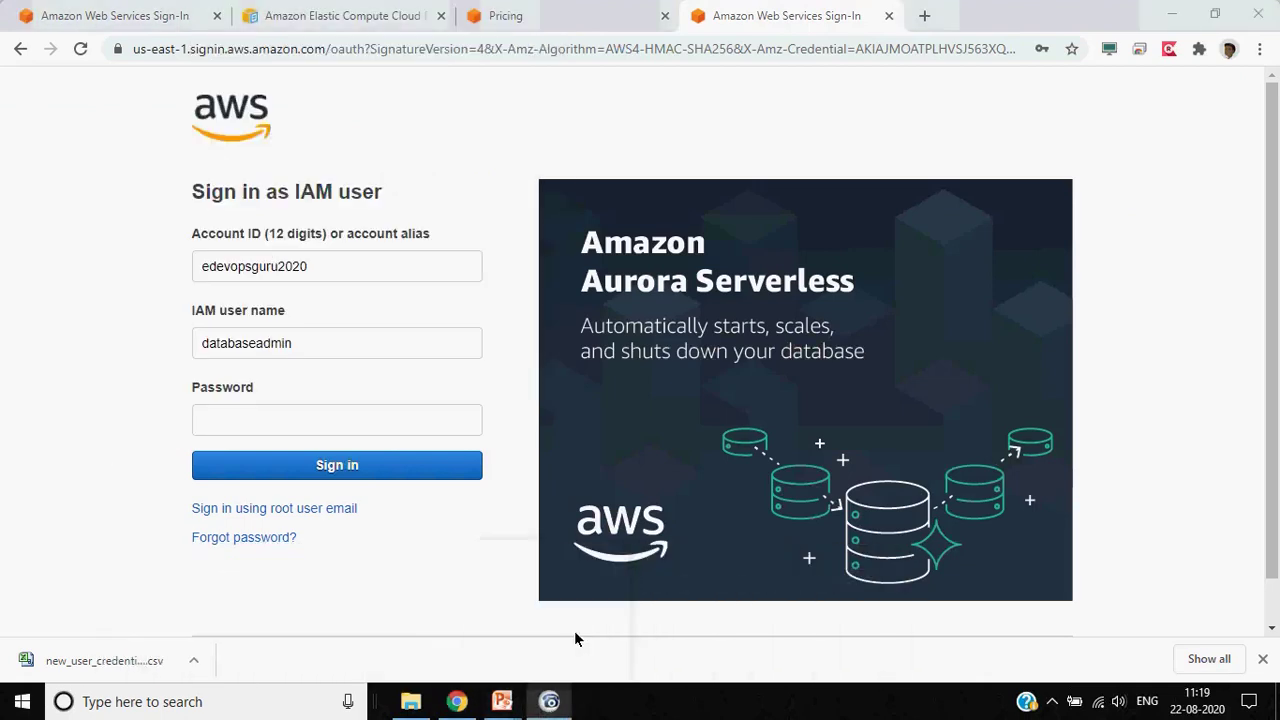
{"action": "left_click", "coordinate": [56, 375]}
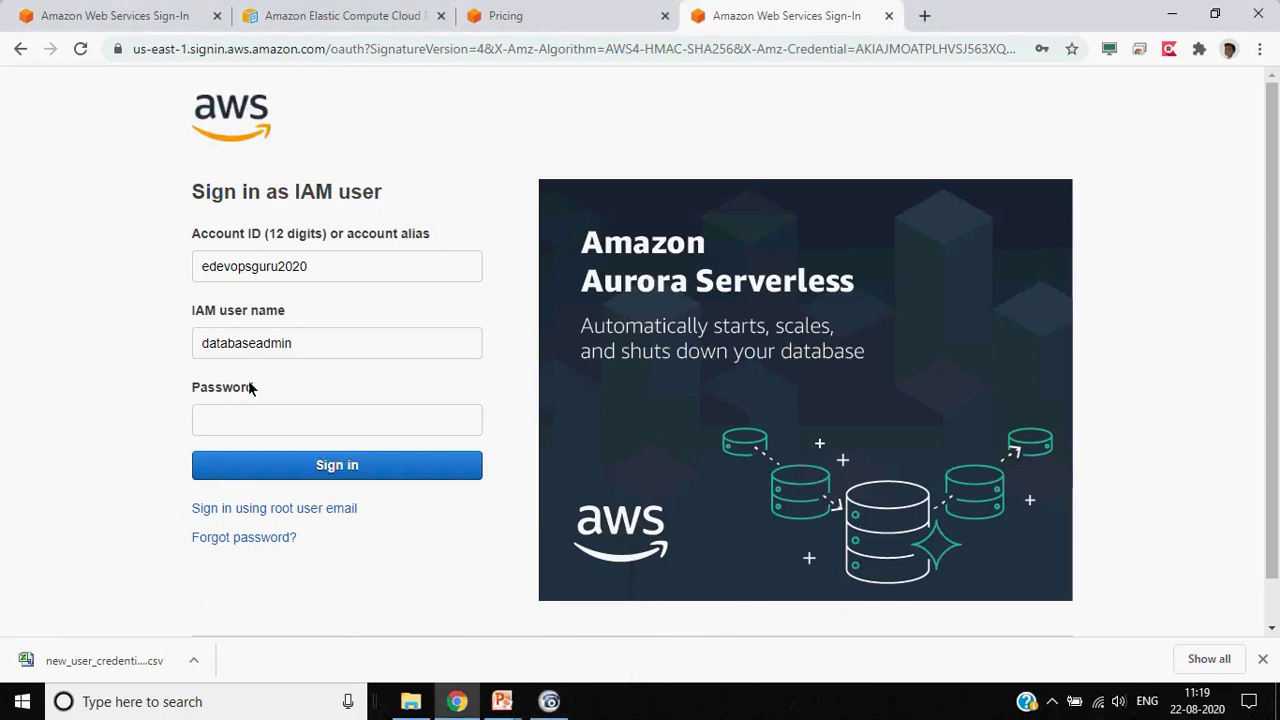
Enter the password, correct the user name to databaseuser, and sign in
{"action": "left_click", "coordinate": [238, 423]}
{"action": "type", "text": "*******"}
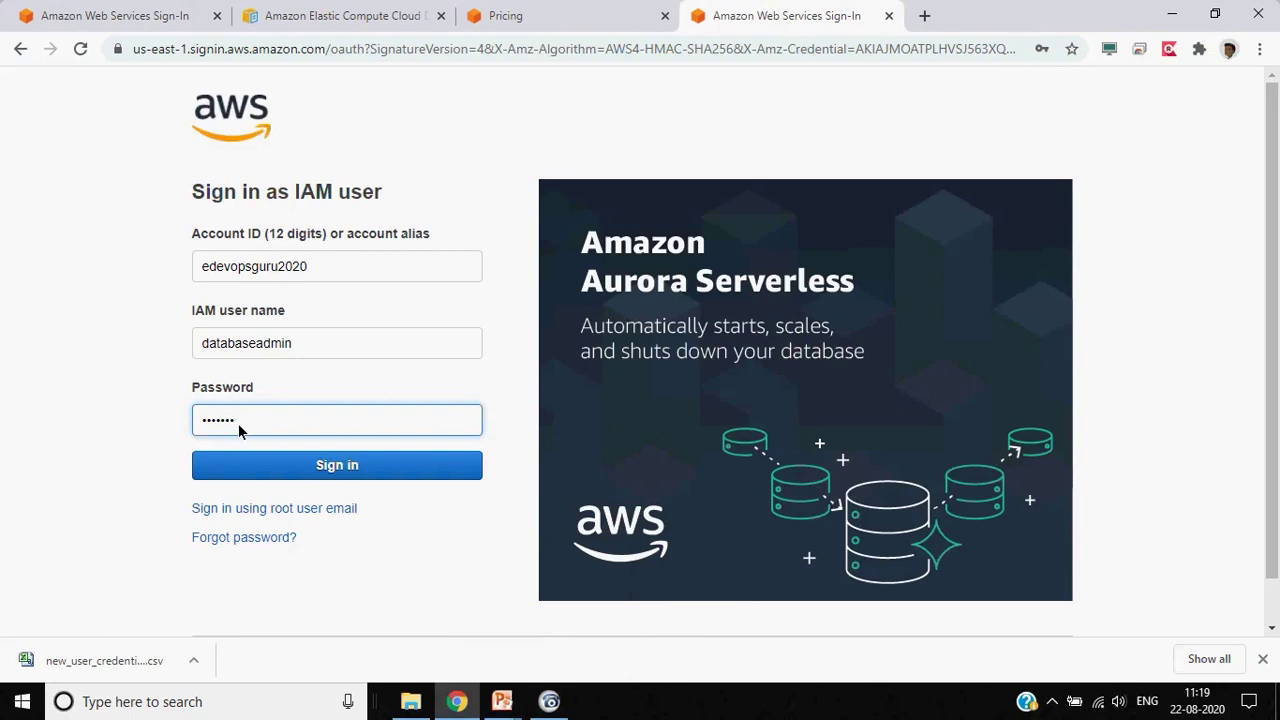
{"action": "key", "text": "BackSpace"}
{"action": "type", "text": "*"}
{"action": "left_click", "coordinate": [299, 346]}
{"action": "key", "text": "BackSpace"}
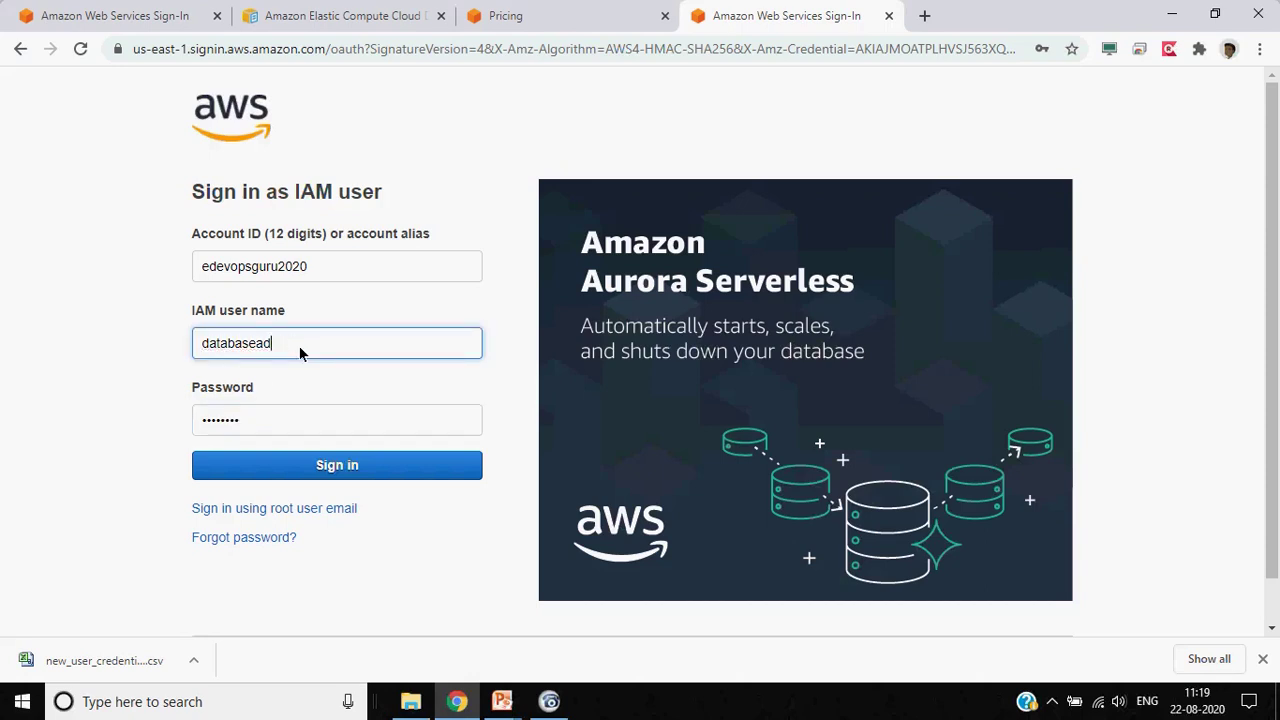
{"action": "type", "text": "user"}
{"action": "key", "text": "Tab"}
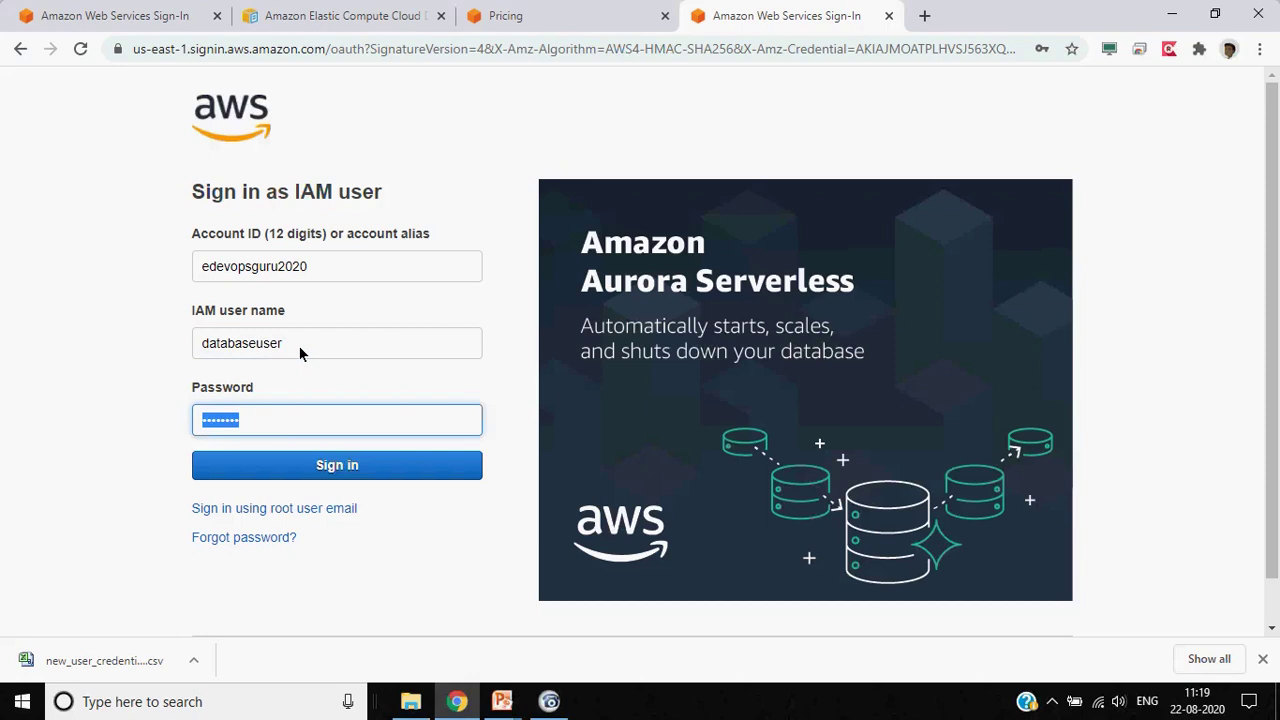
{"action": "type", "text": "*************"}
{"action": "left_click", "coordinate": [338, 458]}
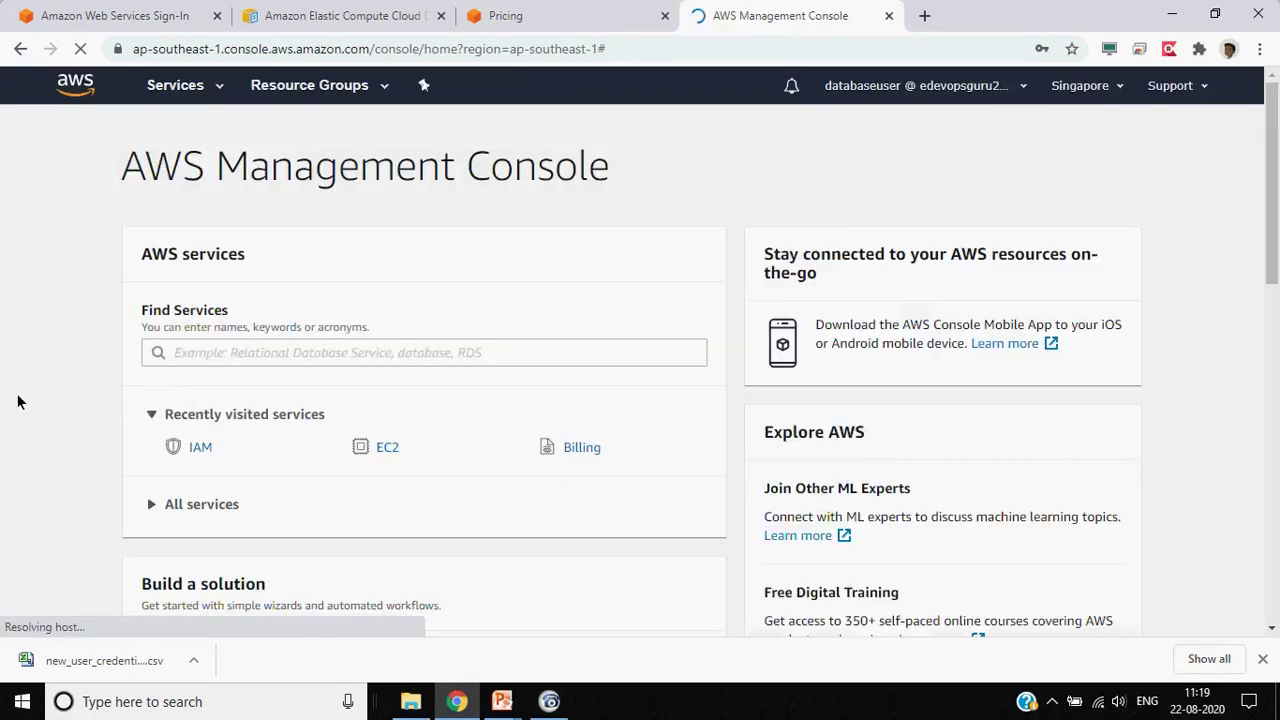
Save the login in Chrome's password prompt and open Lambda from All services
{"action": "scroll", "coordinate": [17, 402], "scroll_direction": "down", "scroll_amount": 3}
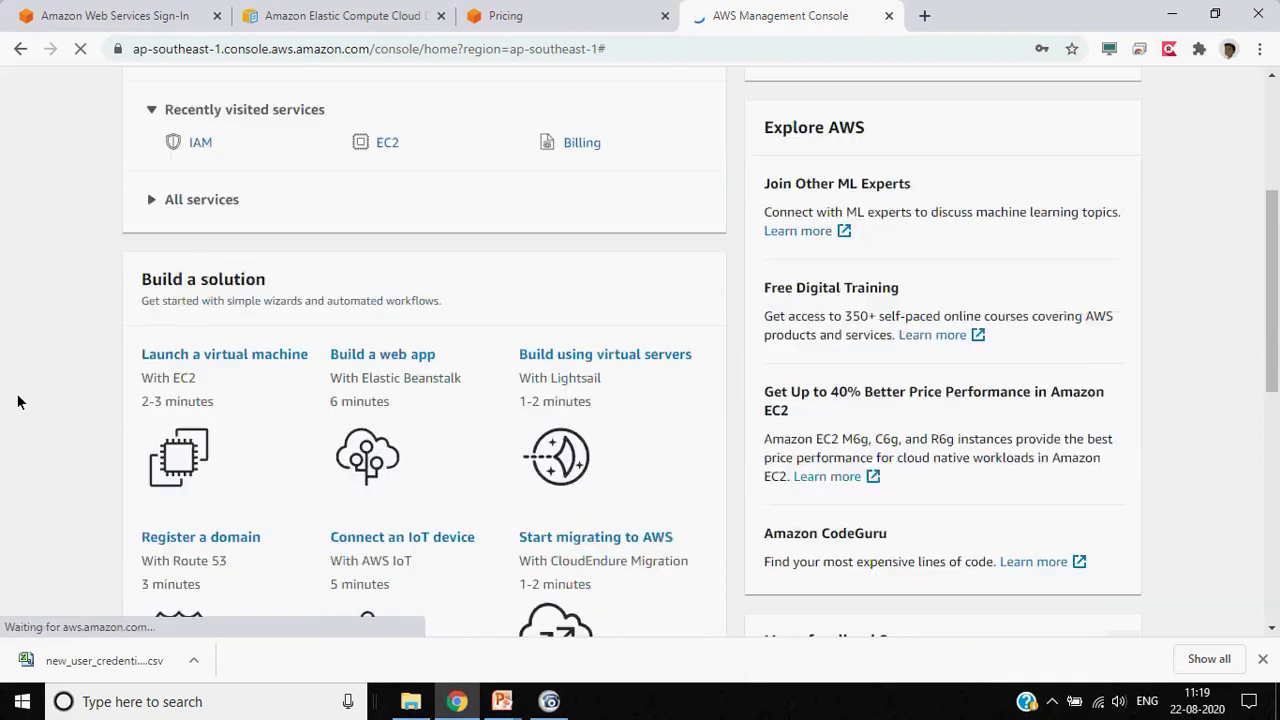
{"action": "scroll", "coordinate": [17, 402], "scroll_direction": "down", "scroll_amount": 2}
{"action": "scroll", "coordinate": [17, 402], "scroll_direction": "up", "scroll_amount": 5}
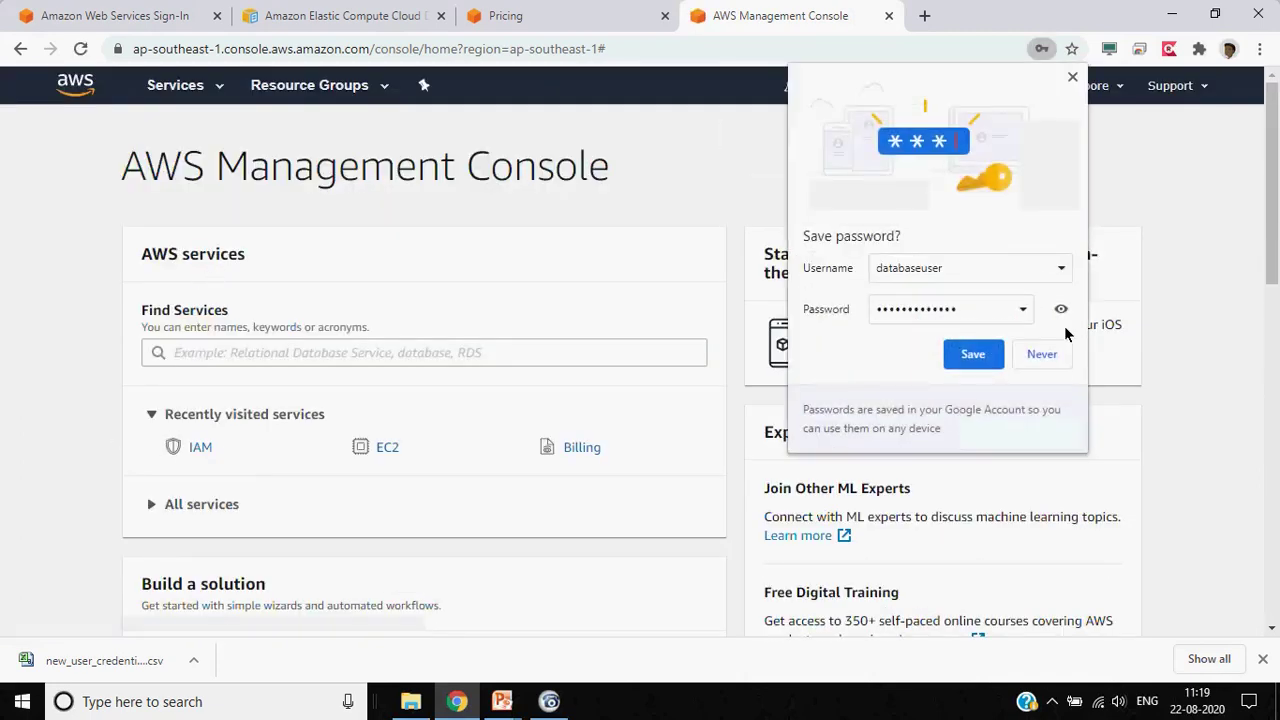
{"action": "left_click", "coordinate": [969, 359]}
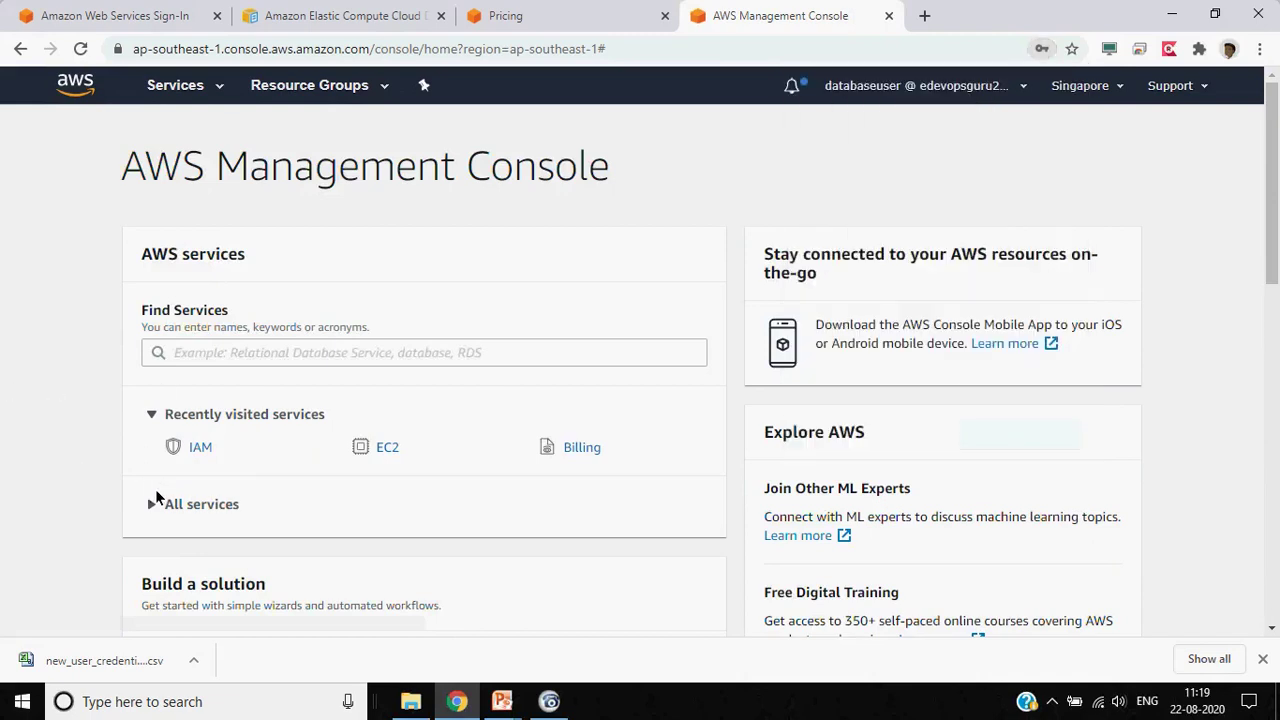
{"action": "left_click", "coordinate": [157, 500]}
{"action": "scroll", "coordinate": [36, 414], "scroll_direction": "down", "scroll_amount": 1}
{"action": "scroll", "coordinate": [35, 414], "scroll_direction": "down", "scroll_amount": 3}
{"action": "left_click", "coordinate": [217, 400]}
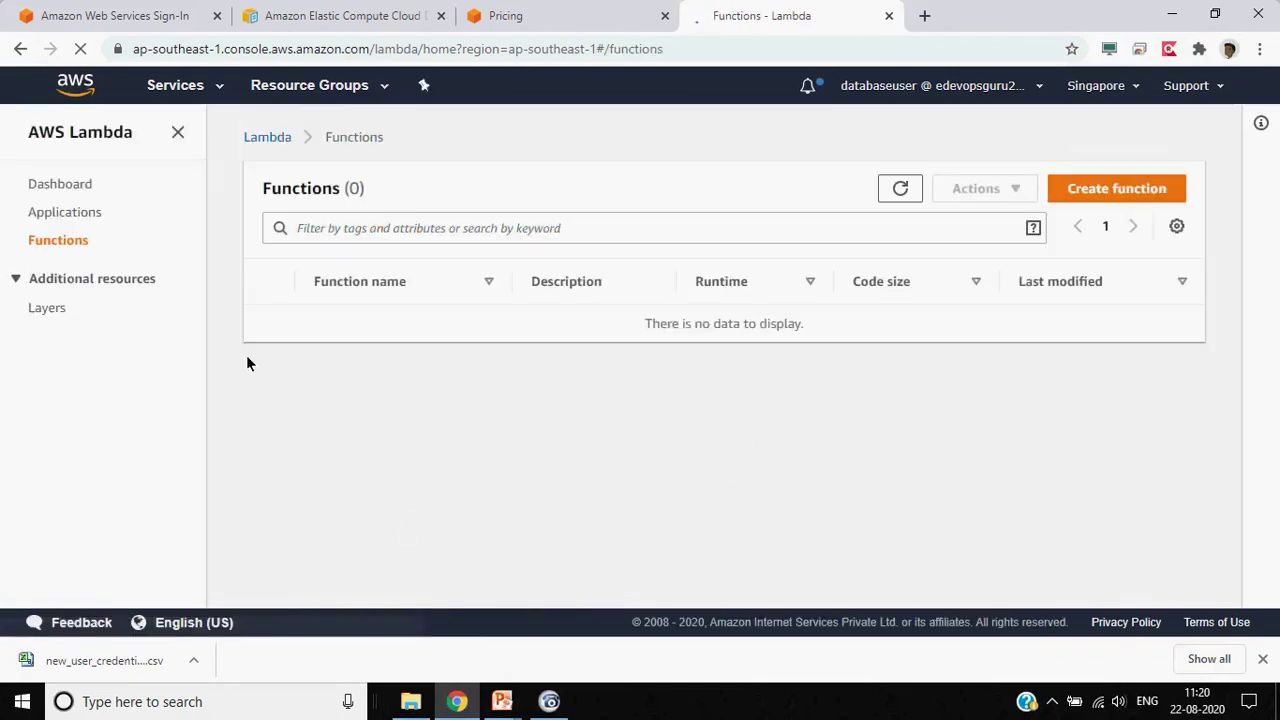
Go from the Lambda dashboard to S3 under Storage, confirming databaseuser has 0 buckets
{"action": "left_click", "coordinate": [84, 187]}
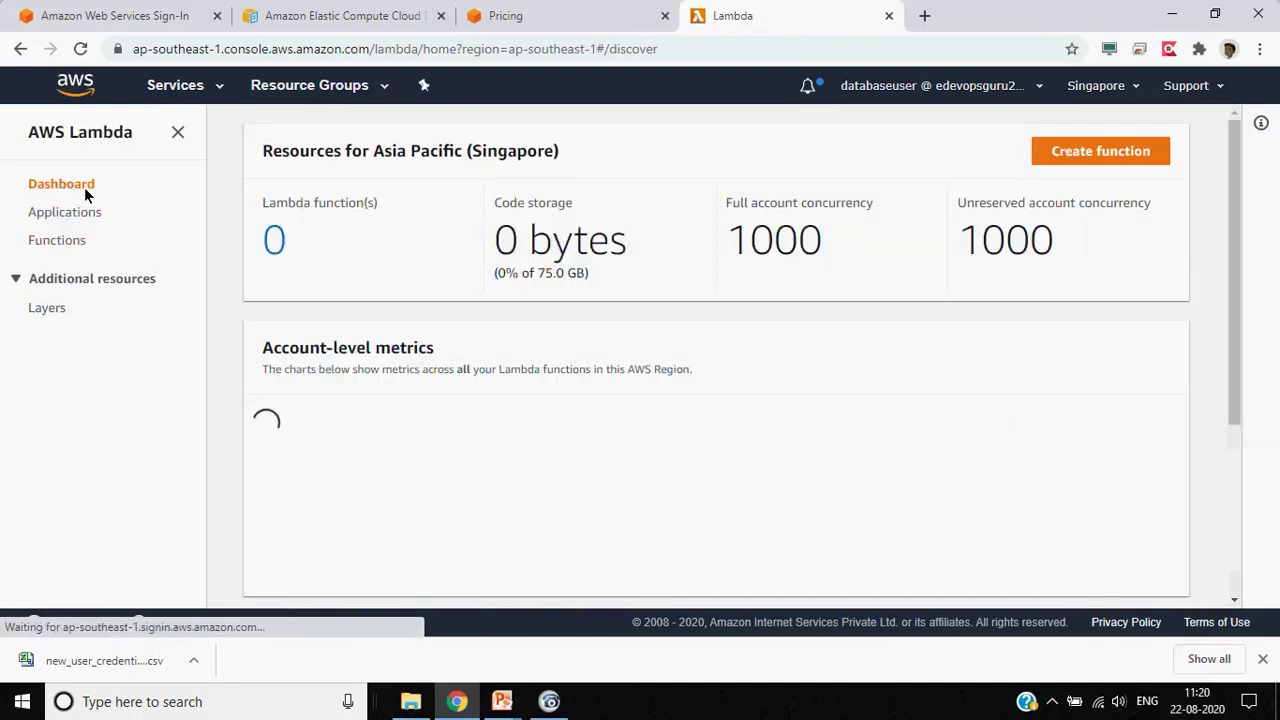
{"action": "left_click", "coordinate": [174, 88]}
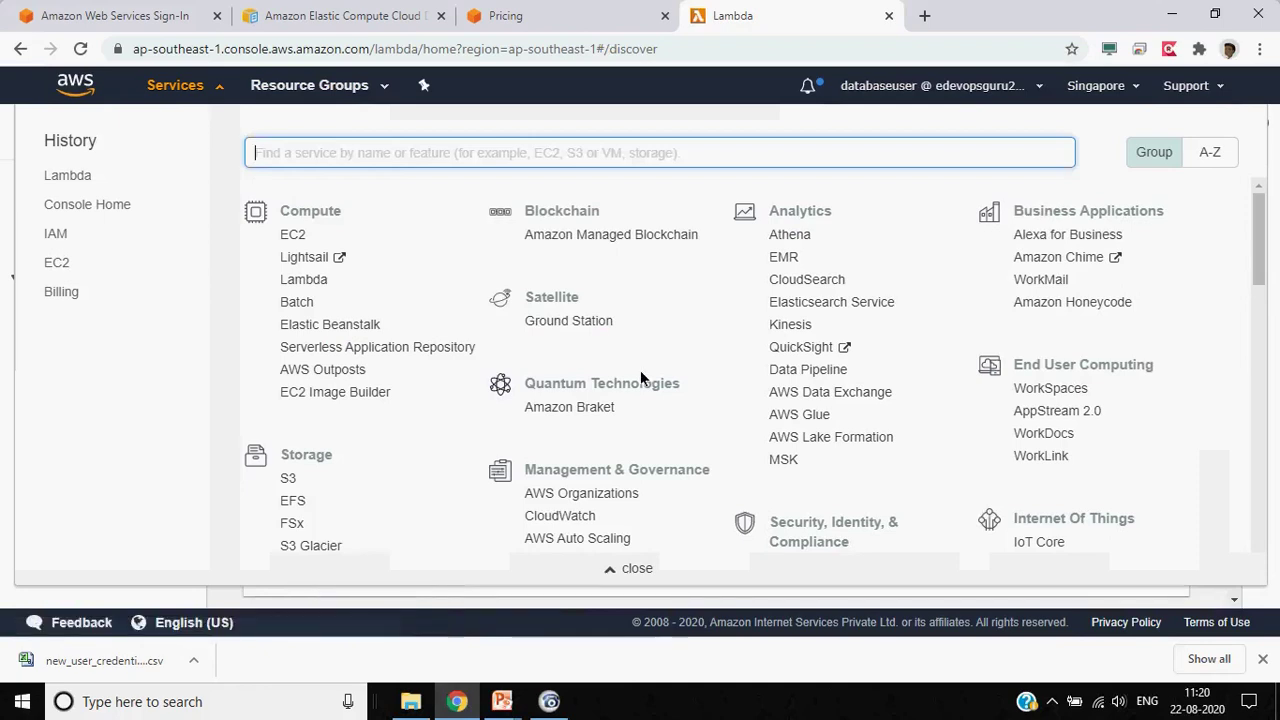
{"action": "scroll", "coordinate": [718, 390], "scroll_direction": "down", "scroll_amount": 2}
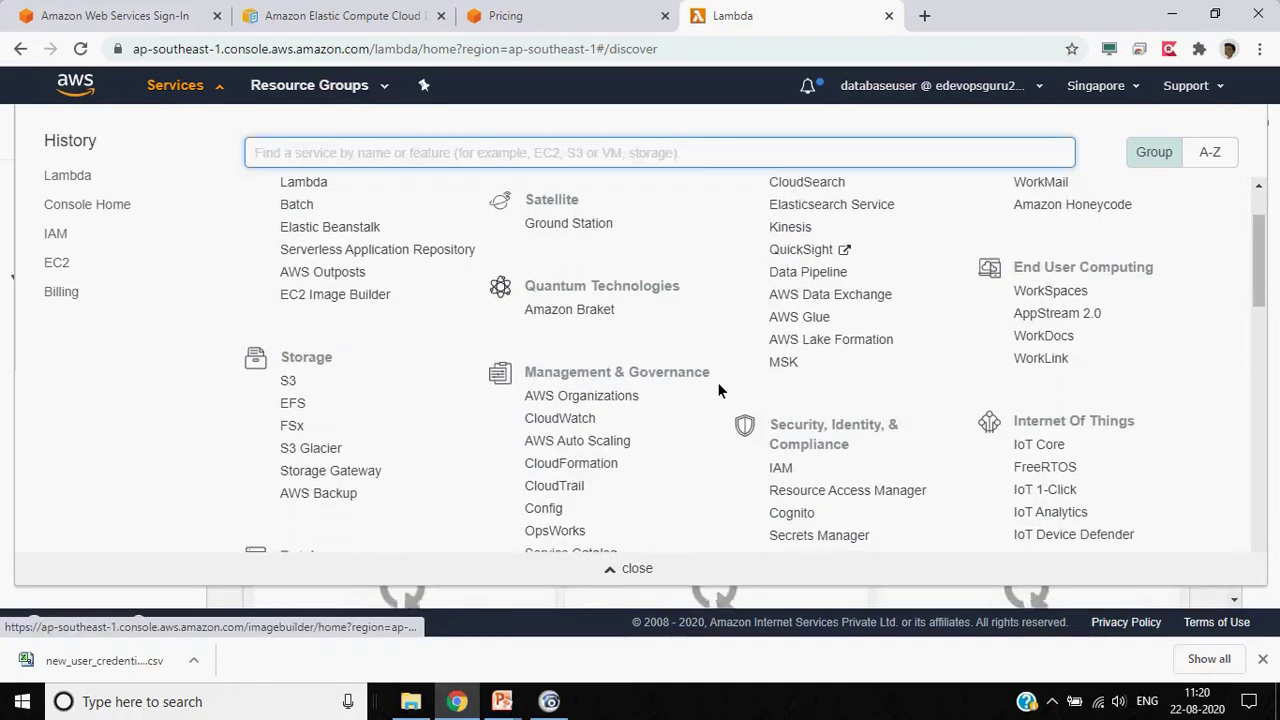
{"action": "left_click", "coordinate": [287, 384]}
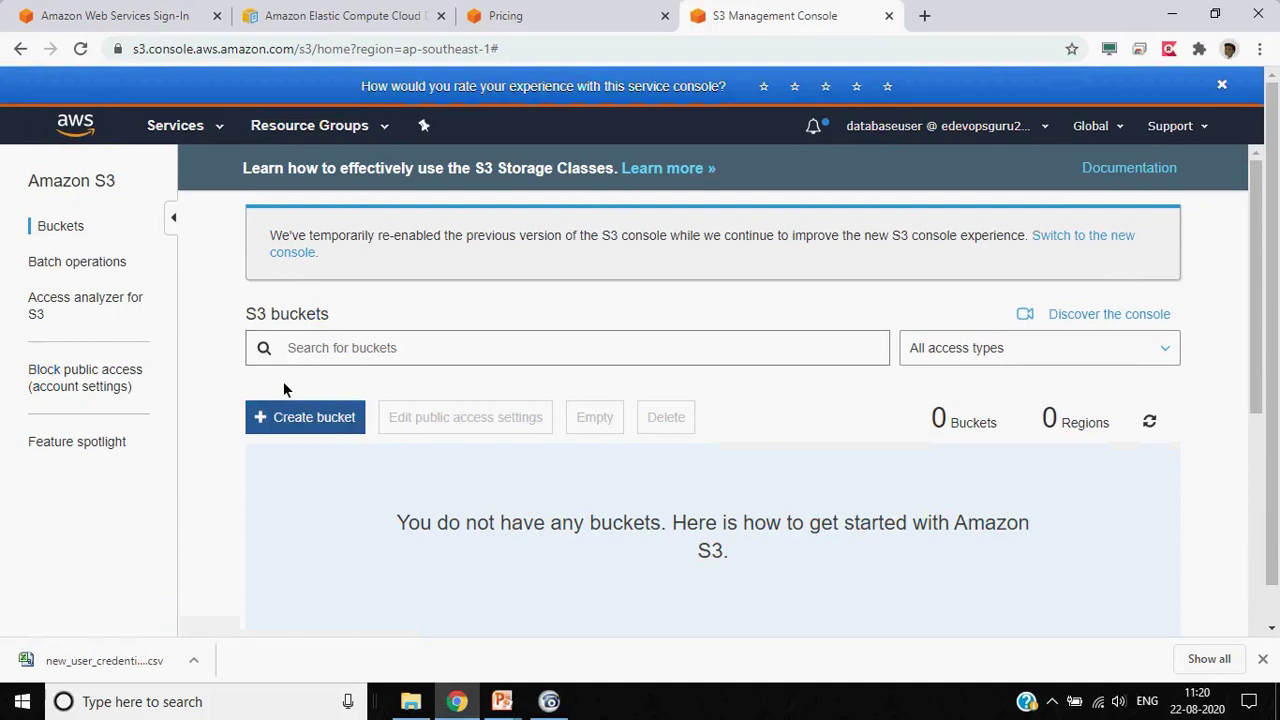
{"action": "scroll", "coordinate": [197, 525], "scroll_direction": "down", "scroll_amount": 1}
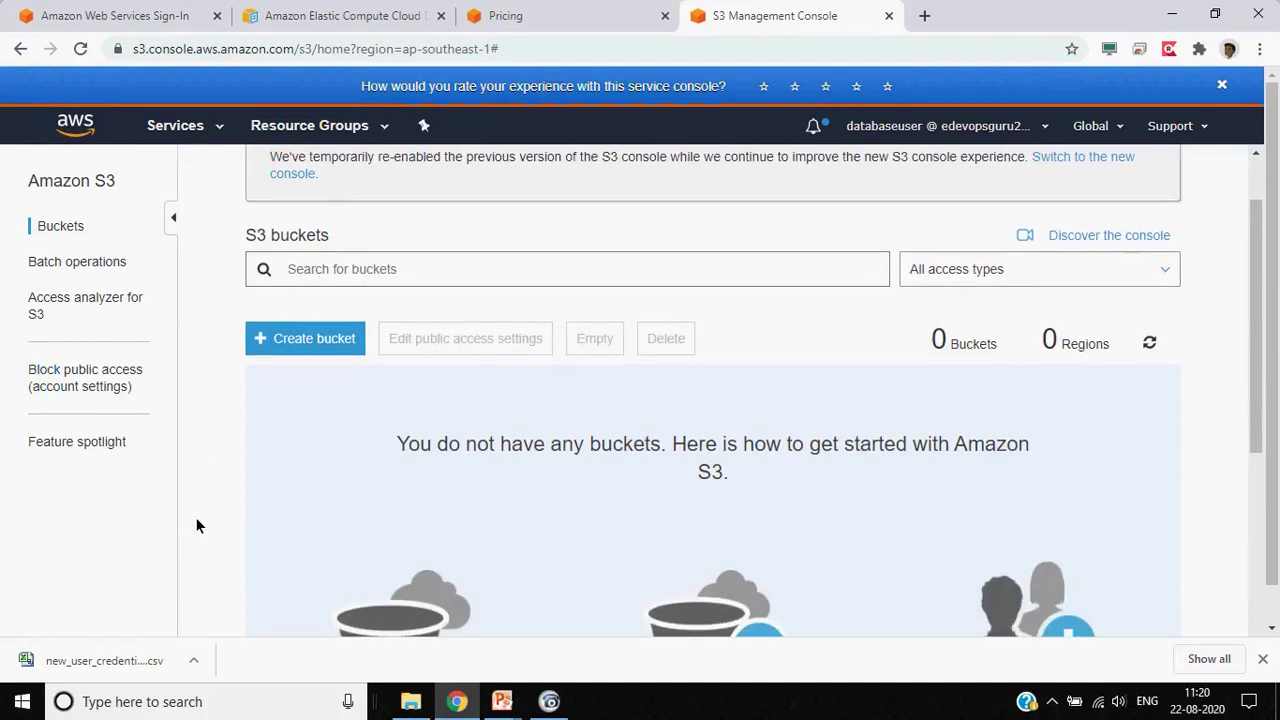
{"action": "scroll", "coordinate": [197, 525], "scroll_direction": "up", "scroll_amount": 1}
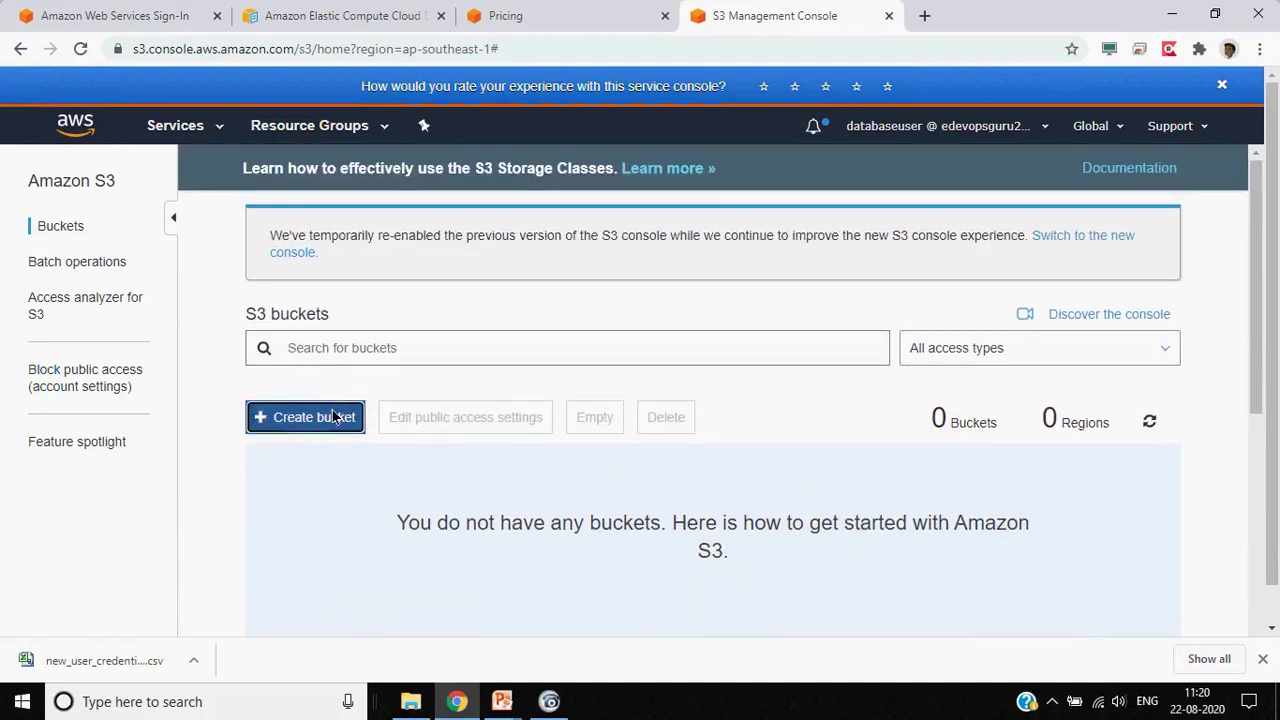
{"action": "left_click", "coordinate": [335, 417]}
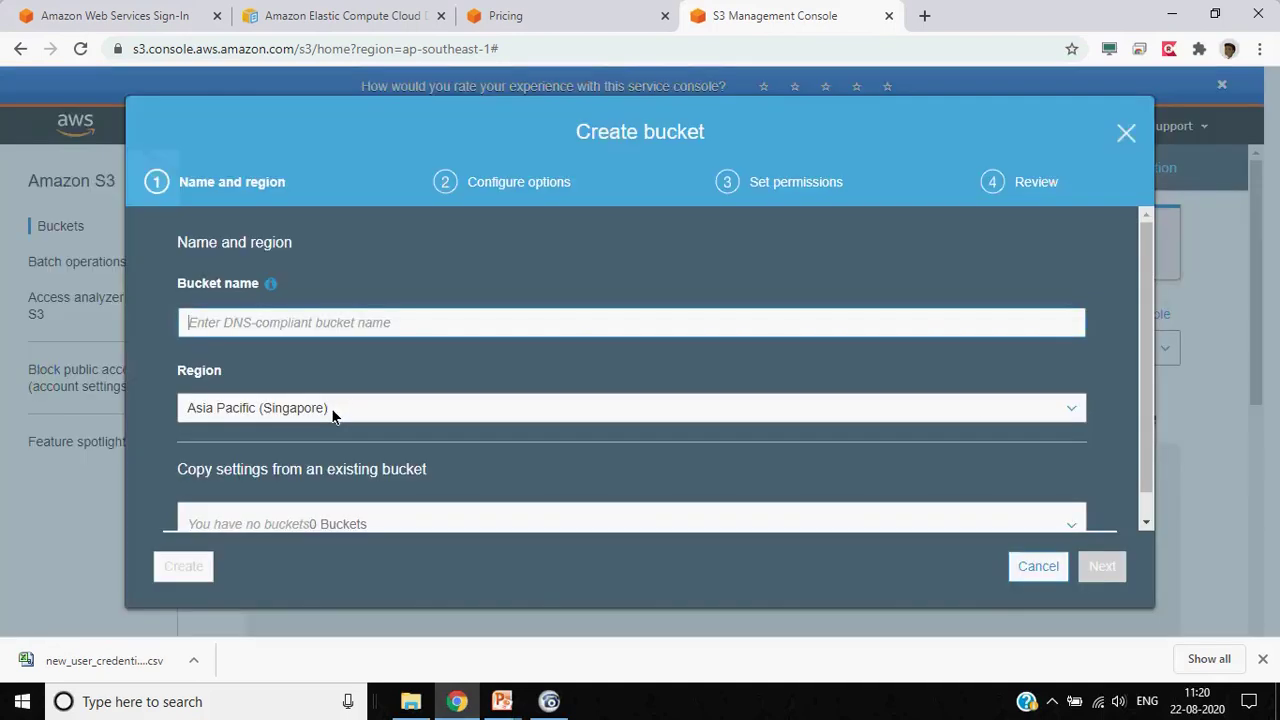
{"action": "left_click", "coordinate": [1040, 567]}
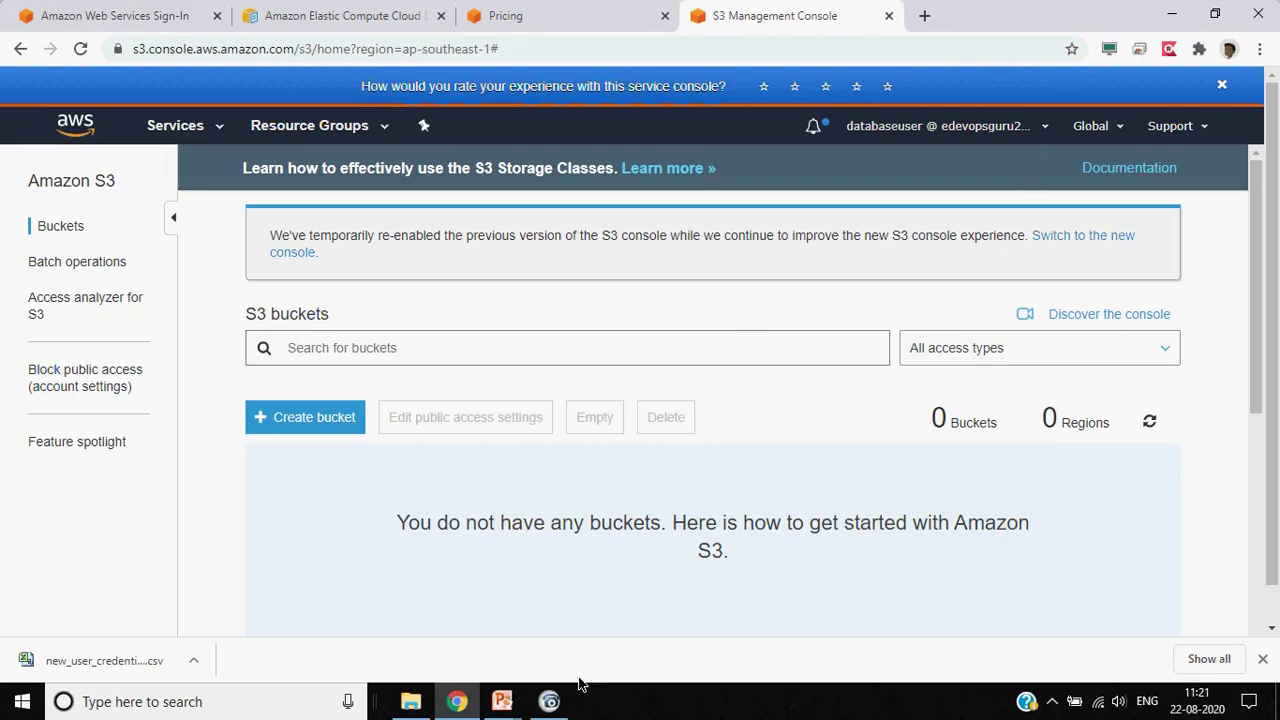
Sign out of the databaseuser IAM session from the account menu
{"action": "mouse_move", "coordinate": [558, 706]}
{"action": "right_click", "coordinate": [1046, 139]}
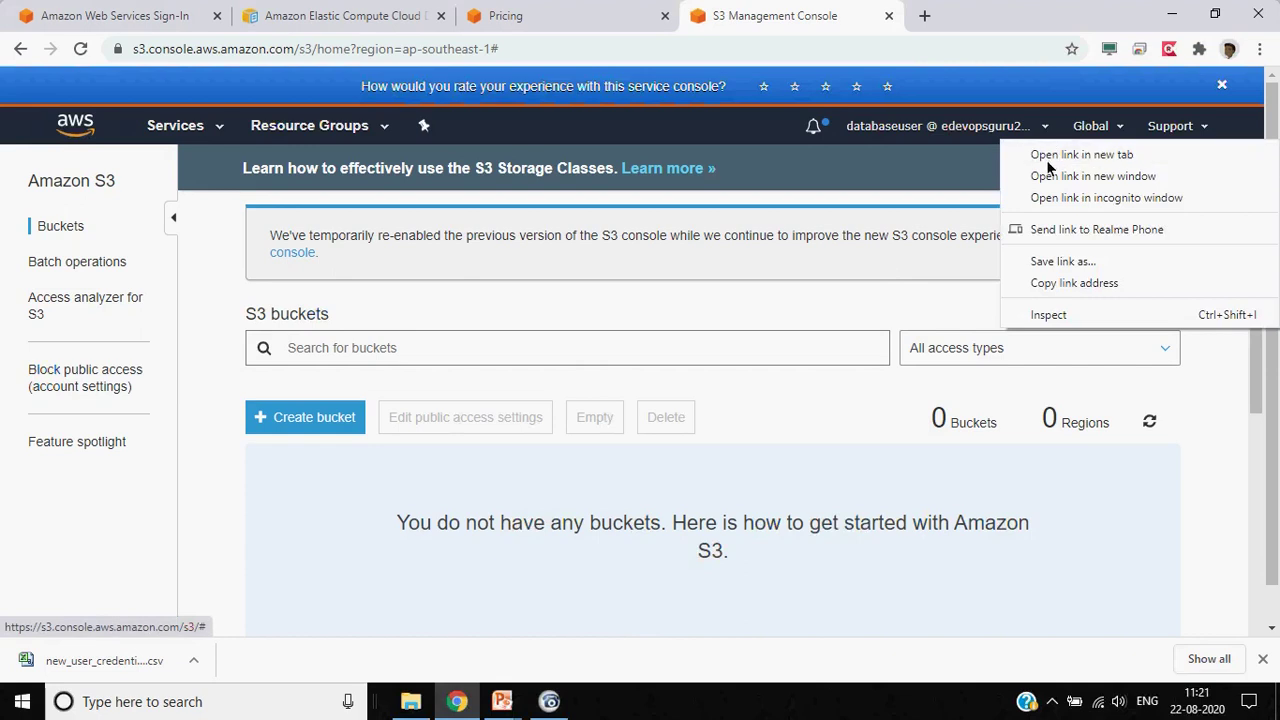
{"action": "left_click", "coordinate": [1030, 131]}
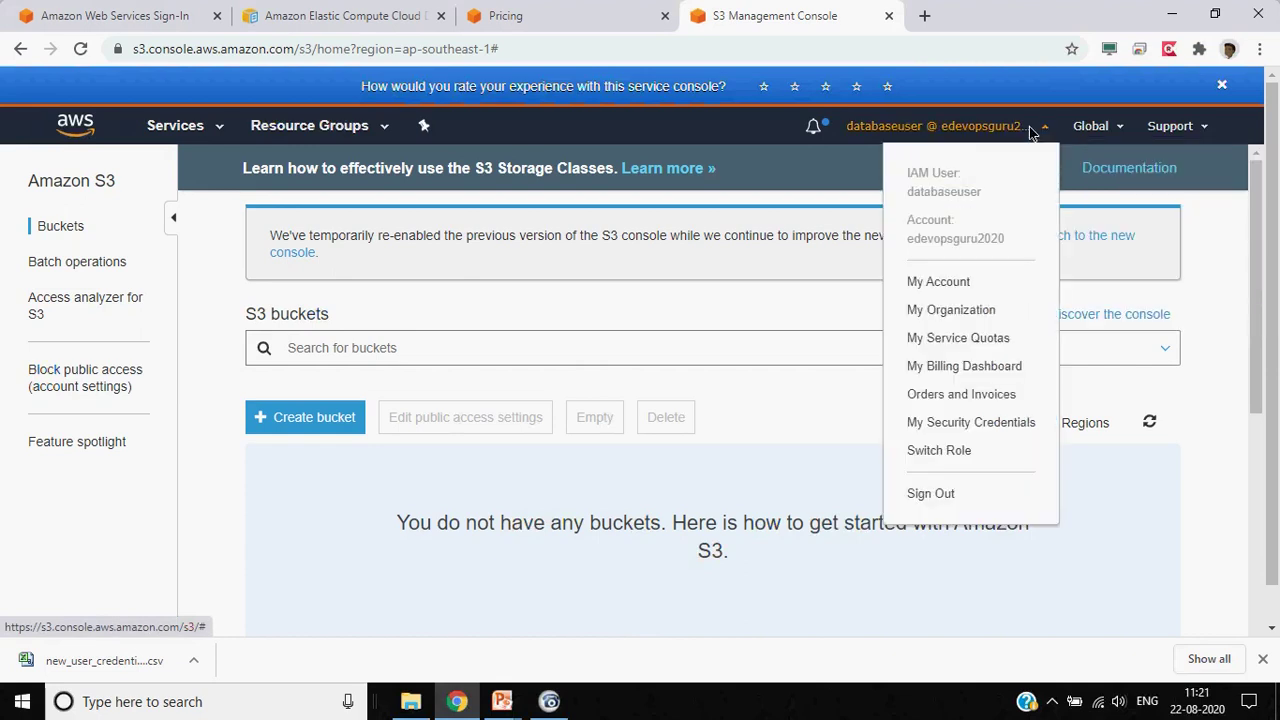
{"action": "left_click", "coordinate": [928, 494]}
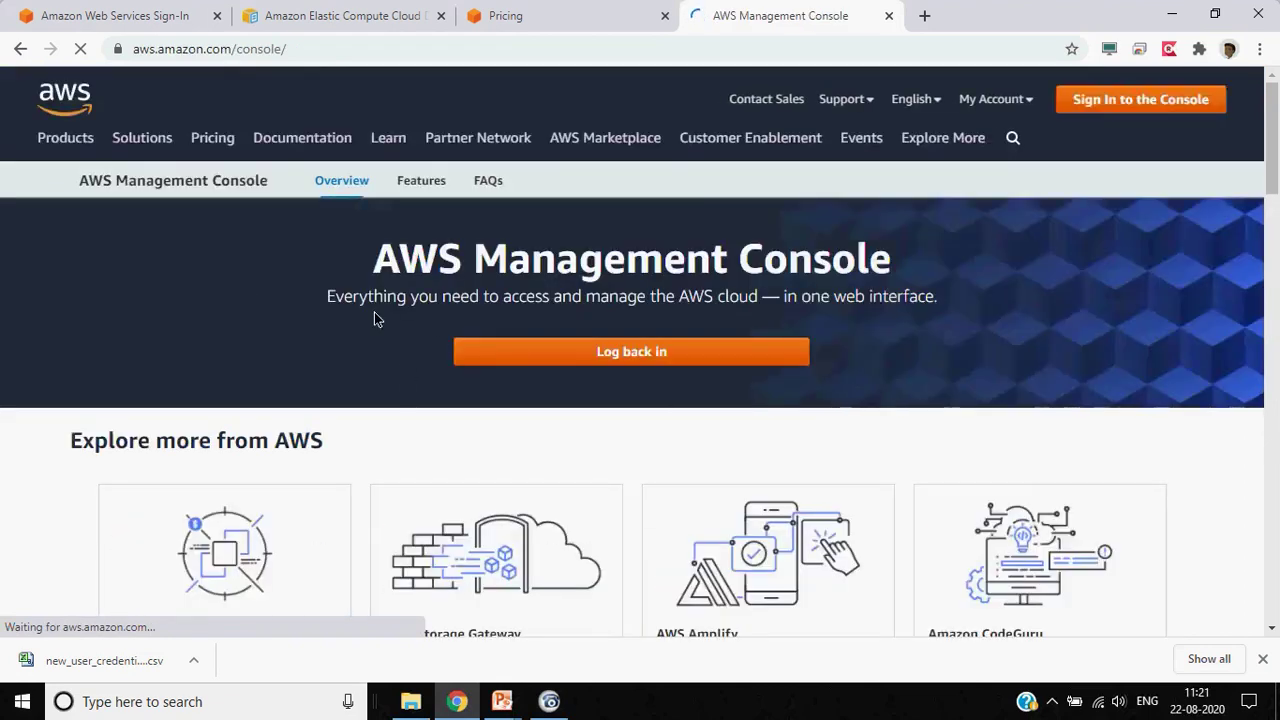
{"action": "left_click", "coordinate": [140, 10]}
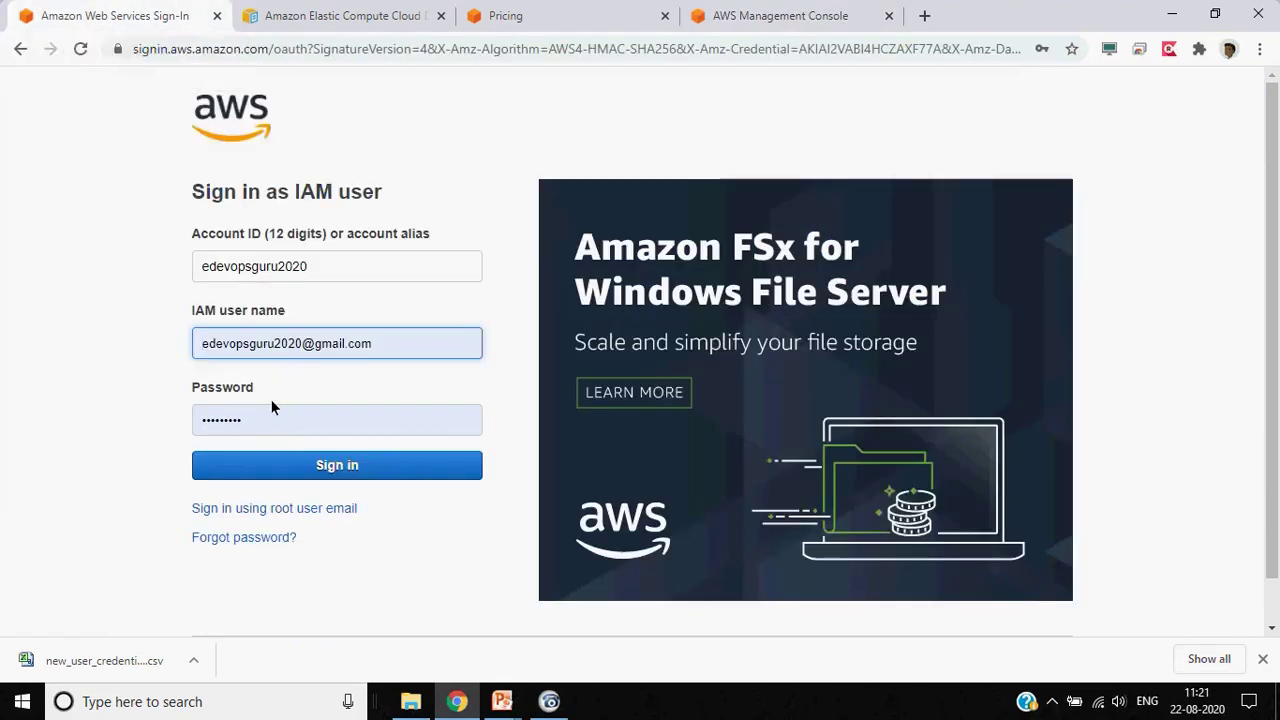
Sign back in as the root user using the saved password
{"action": "left_click", "coordinate": [279, 508]}
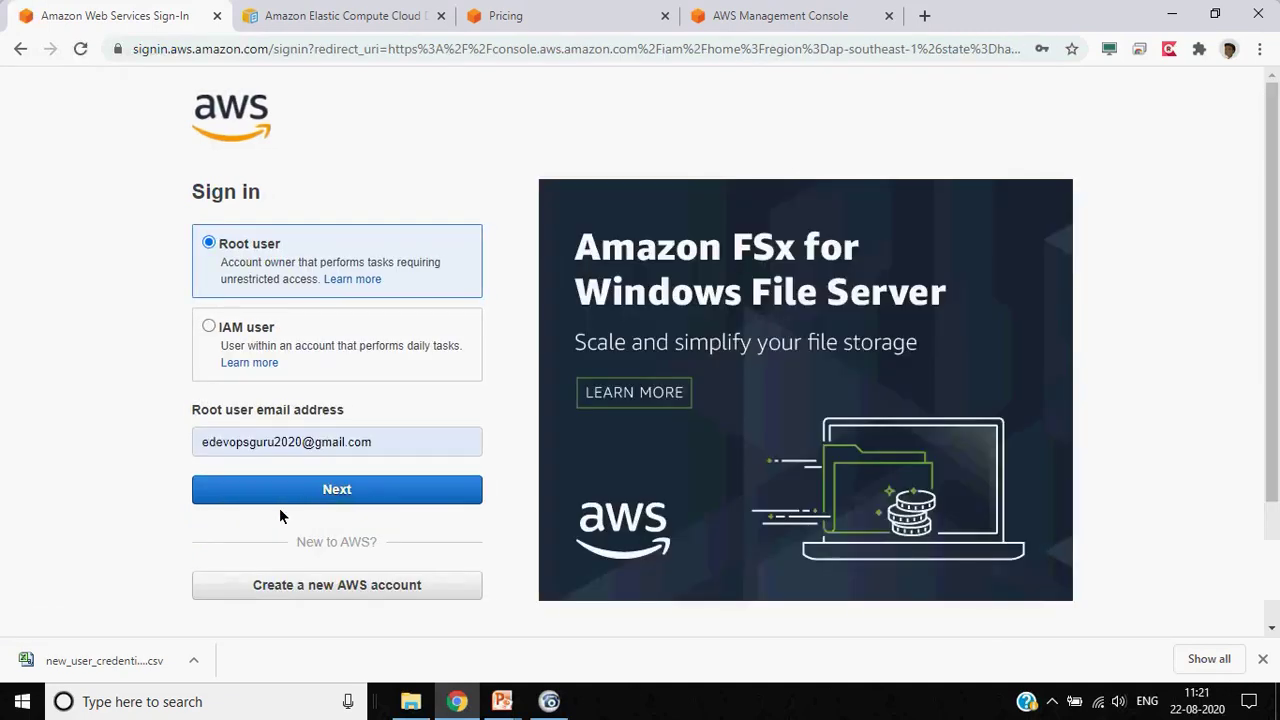
{"action": "left_click", "coordinate": [305, 491]}
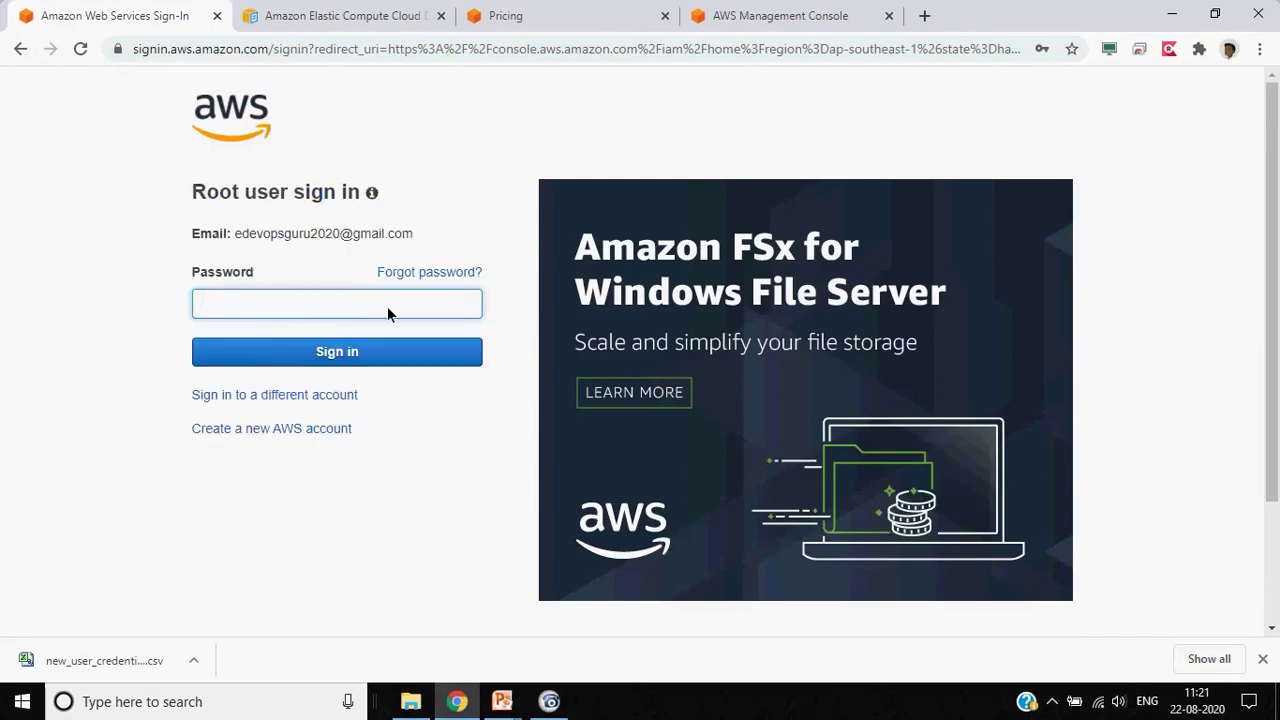
{"action": "left_click", "coordinate": [389, 305]}
{"action": "left_click", "coordinate": [356, 361]}
{"action": "left_click", "coordinate": [357, 363]}
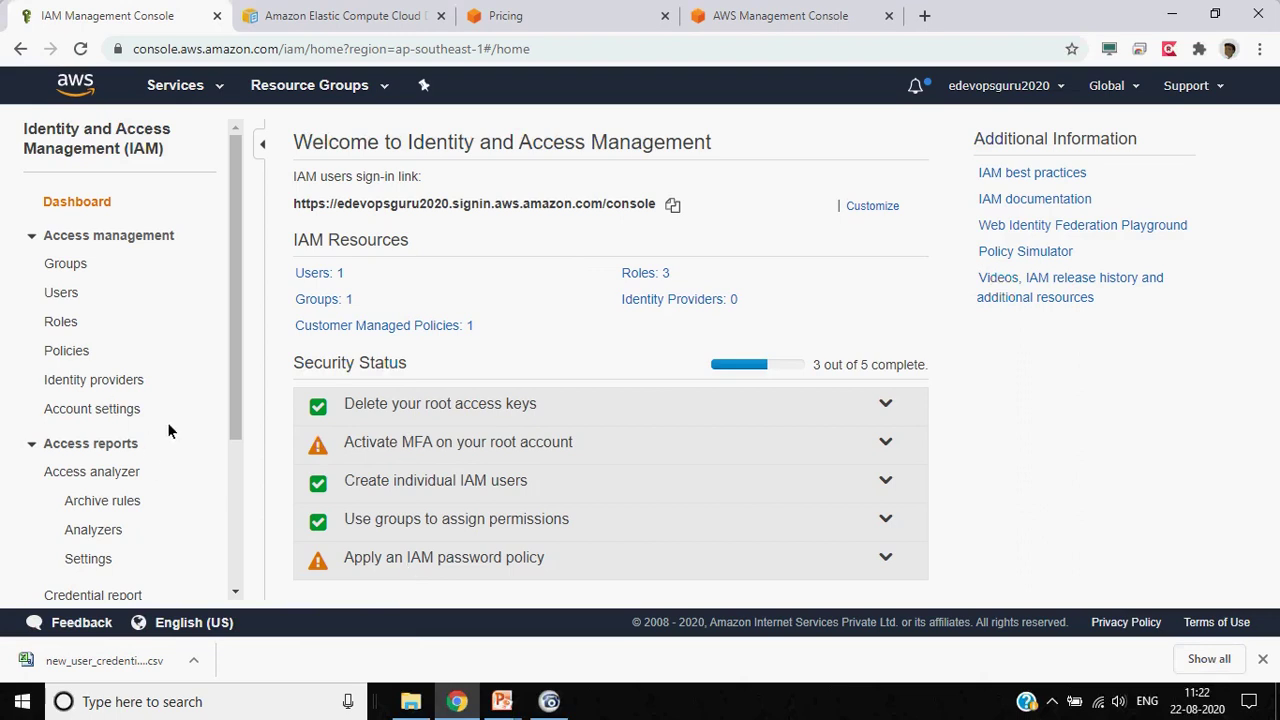
Go to Identity providers, start Create Provider, and choose SAML as the provider type
{"action": "scroll", "coordinate": [168, 430], "scroll_direction": "down", "scroll_amount": 3}
{"action": "scroll", "coordinate": [168, 430], "scroll_direction": "up", "scroll_amount": 2}
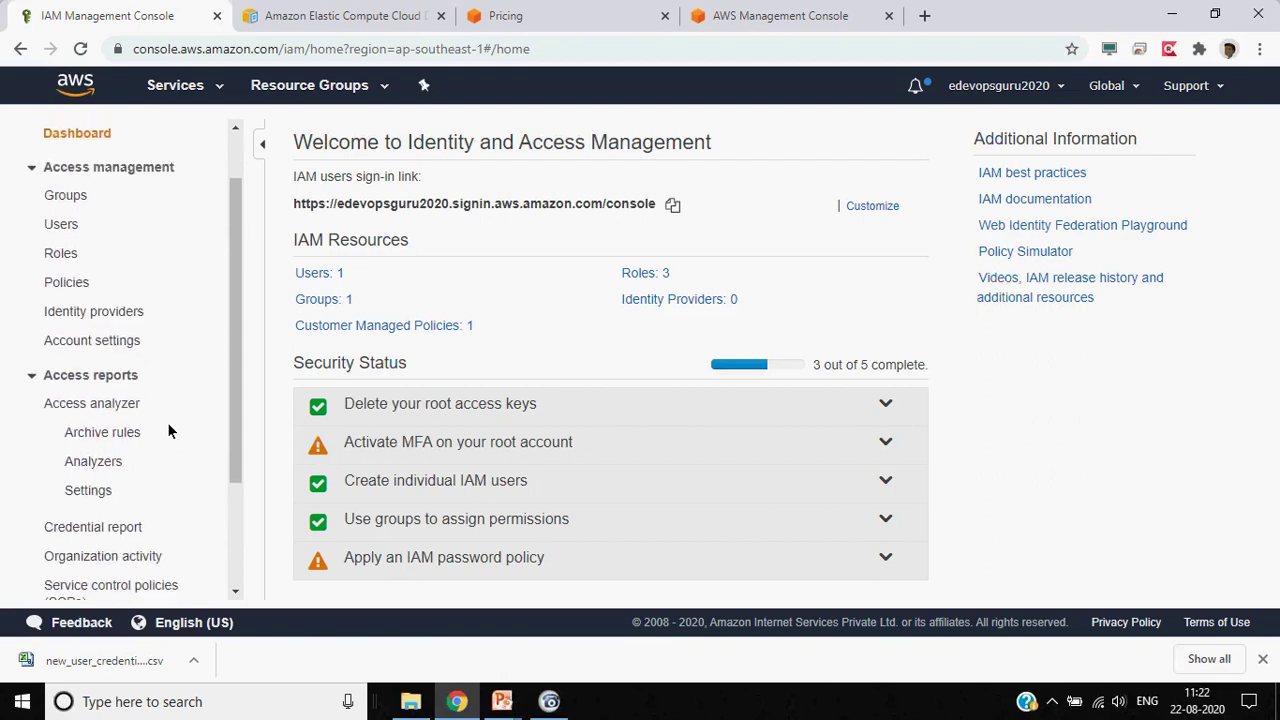
{"action": "left_click", "coordinate": [60, 323]}
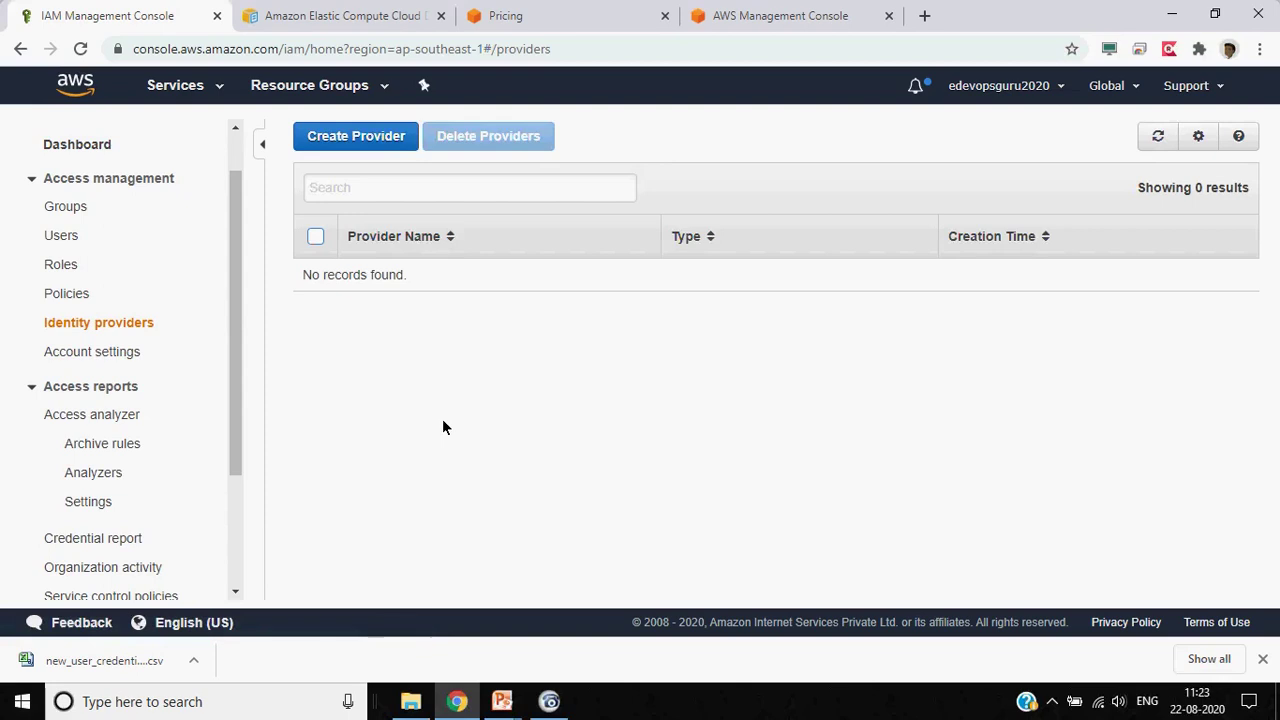
{"action": "left_click", "coordinate": [382, 143]}
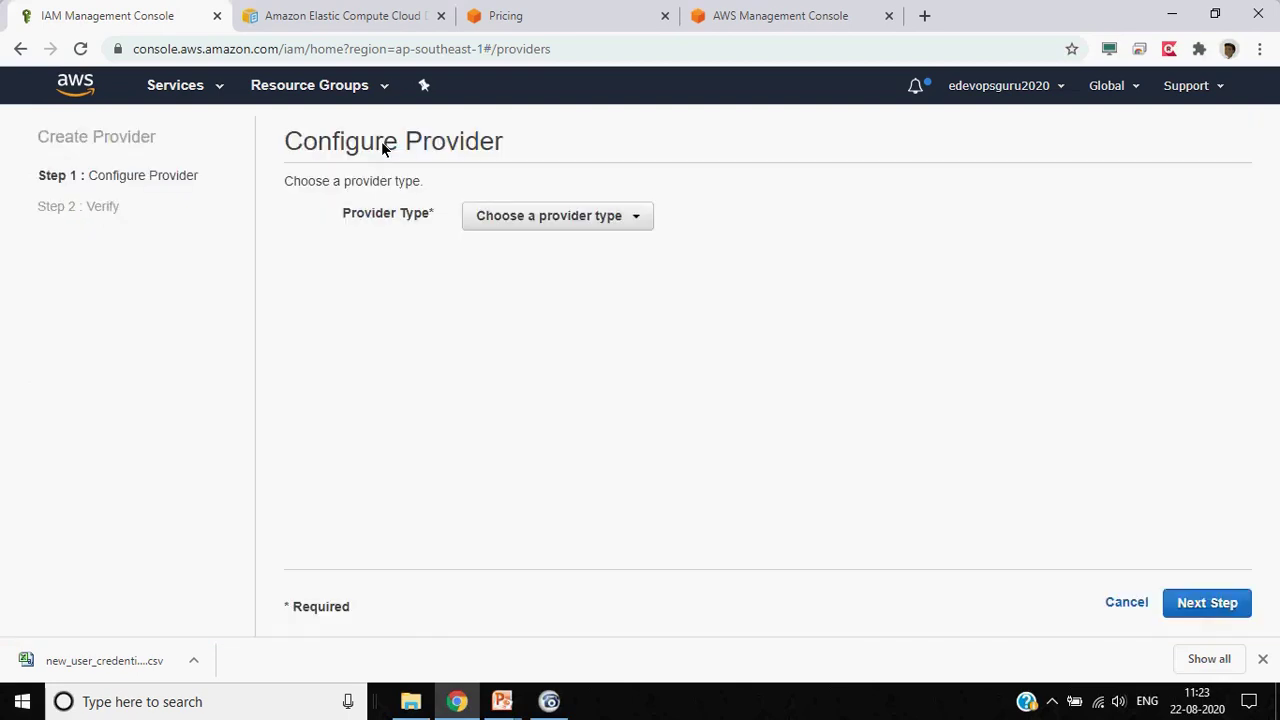
{"action": "left_click", "coordinate": [555, 220]}
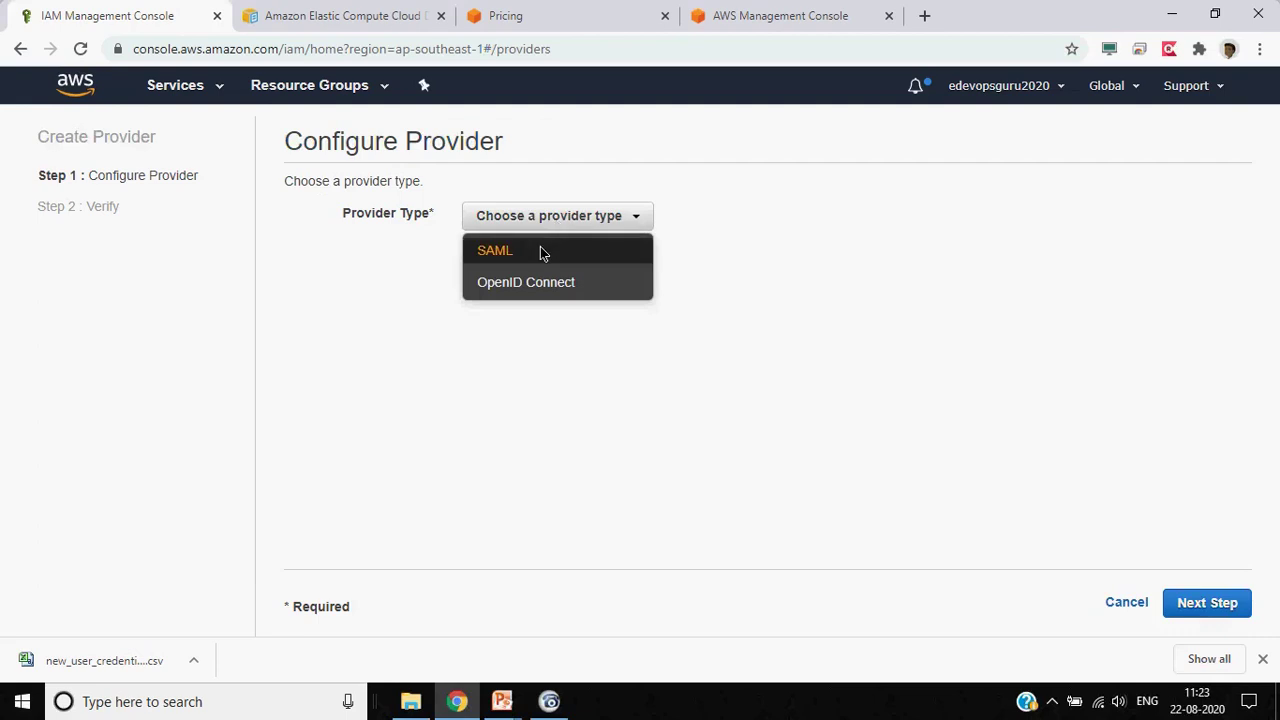
{"action": "left_click", "coordinate": [541, 252]}
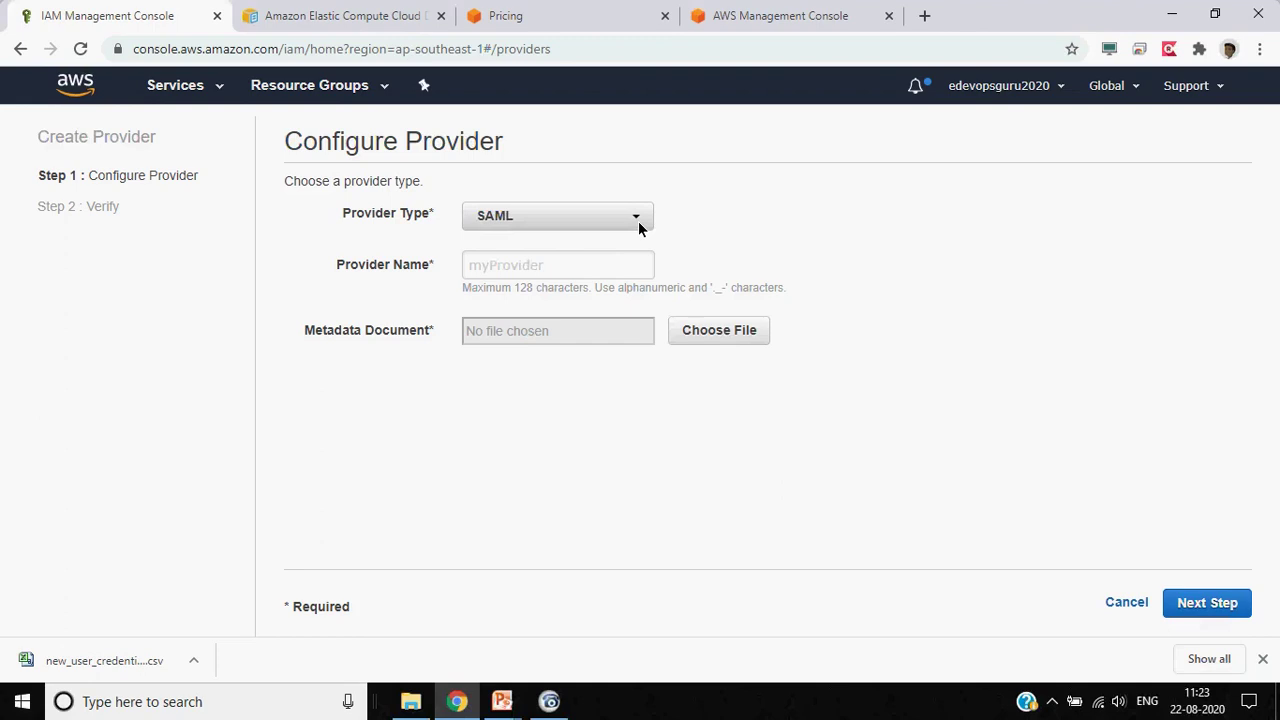
Switch the provider type to OpenID Connect, revealing the Provider URL and Audience fields
{"action": "left_click", "coordinate": [638, 221]}
{"action": "left_click", "coordinate": [583, 283]}
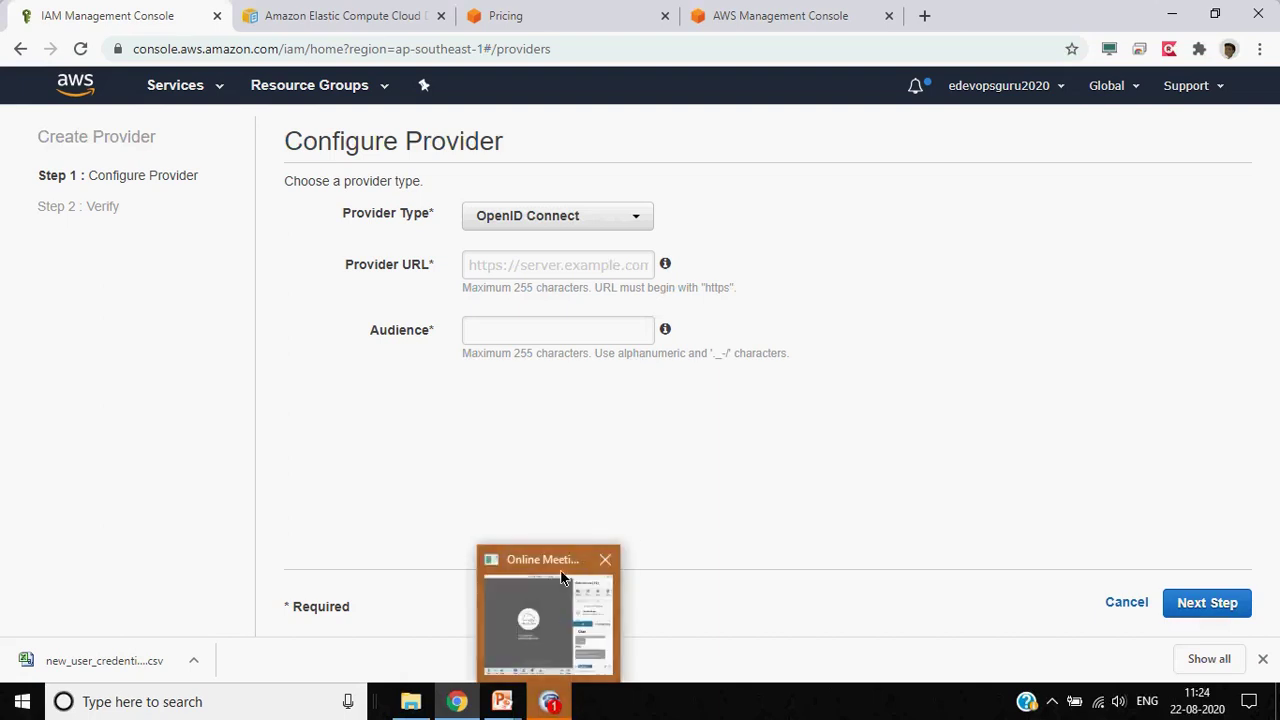
{"action": "left_click", "coordinate": [561, 708]}
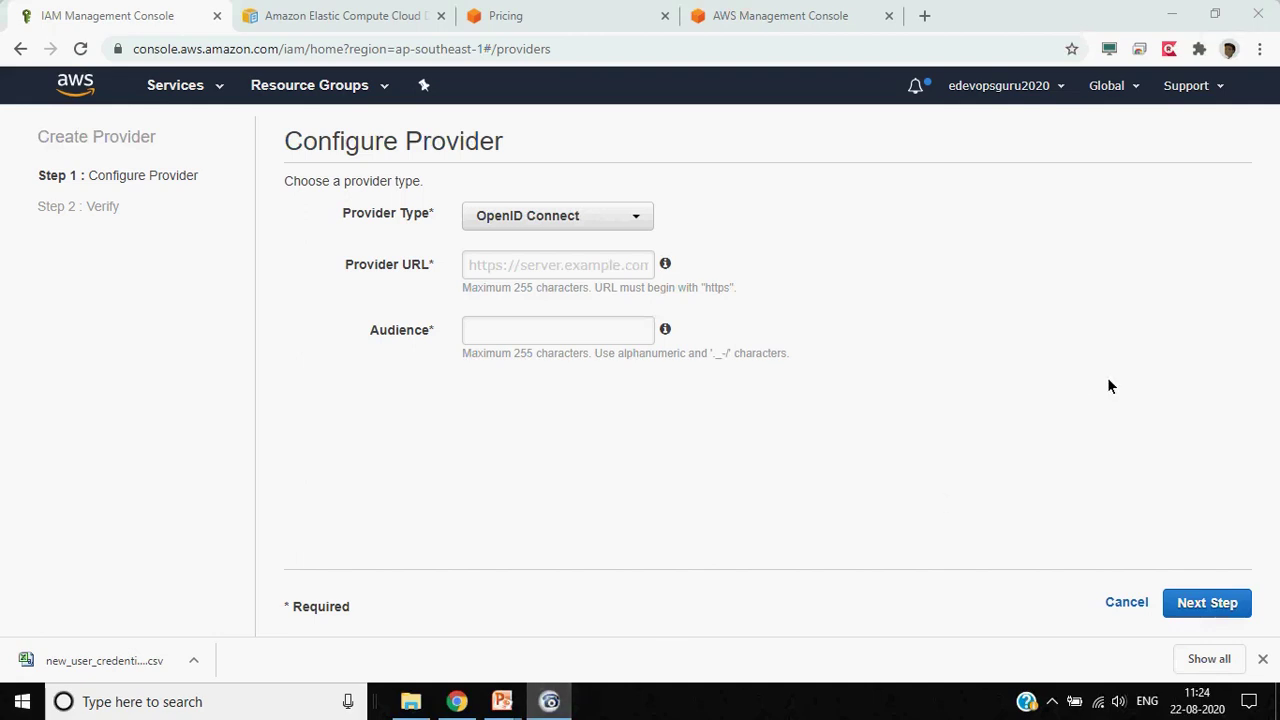
{"action": "left_click", "coordinate": [1168, 386]}
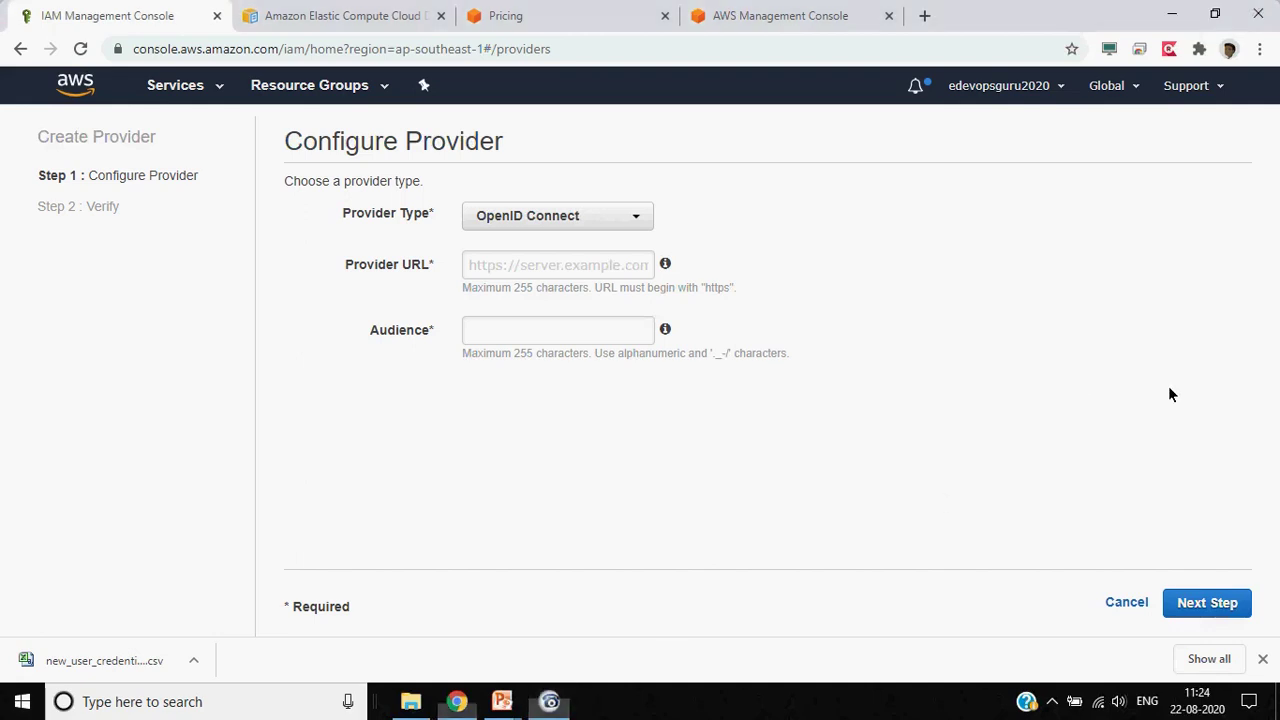
{"action": "left_click", "coordinate": [555, 218]}
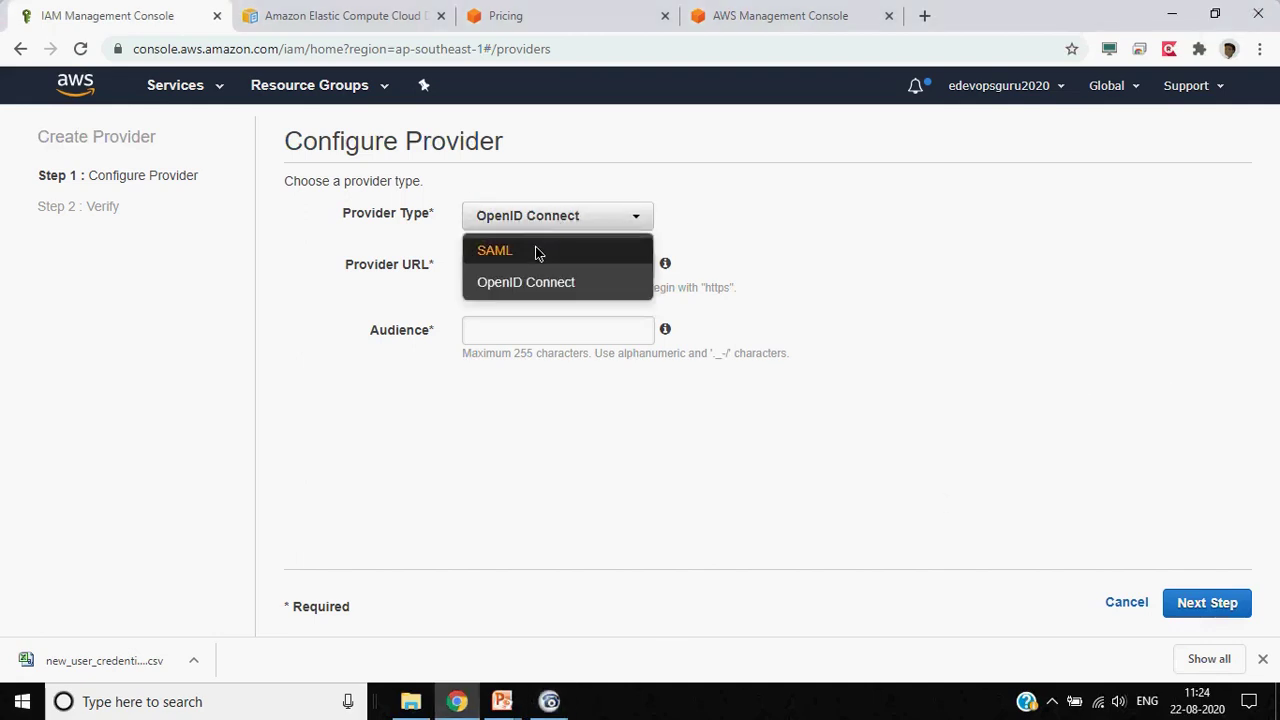
Set the provider type back to SAML, then cancel creating the identity provider
{"action": "left_click", "coordinate": [535, 251]}
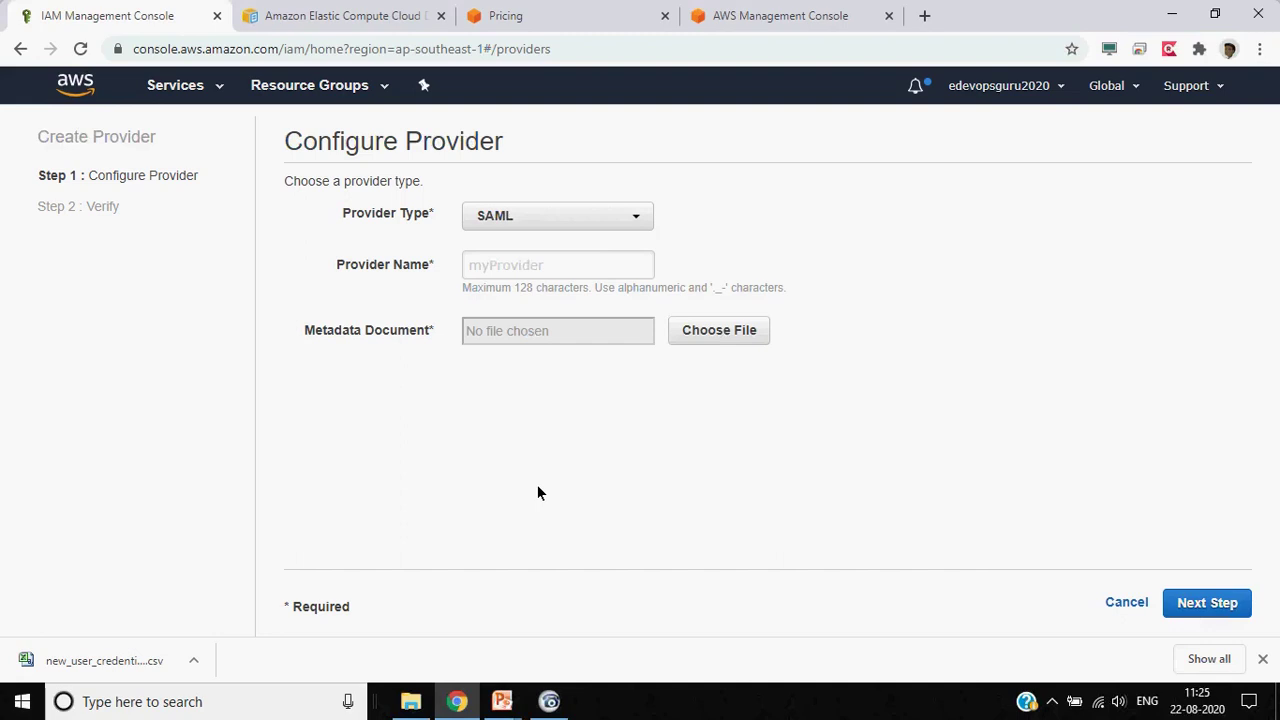
{"action": "left_click", "coordinate": [640, 214]}
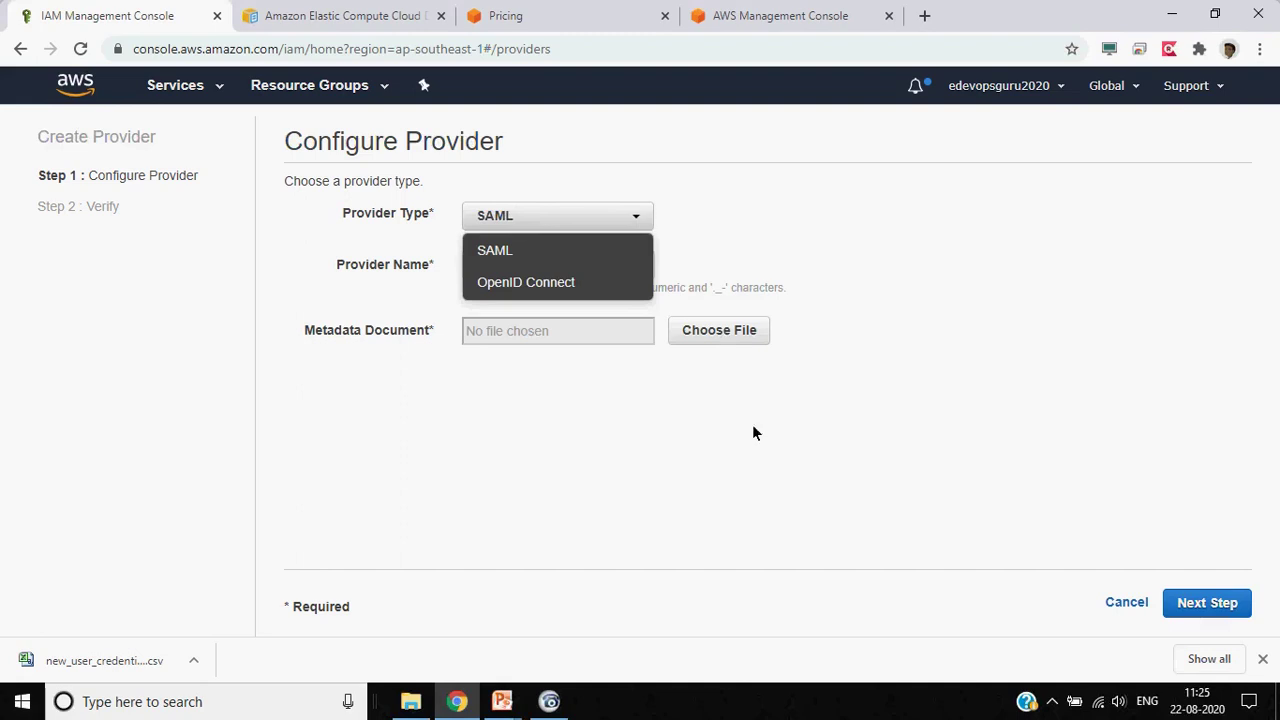
{"action": "left_click", "coordinate": [1138, 605]}
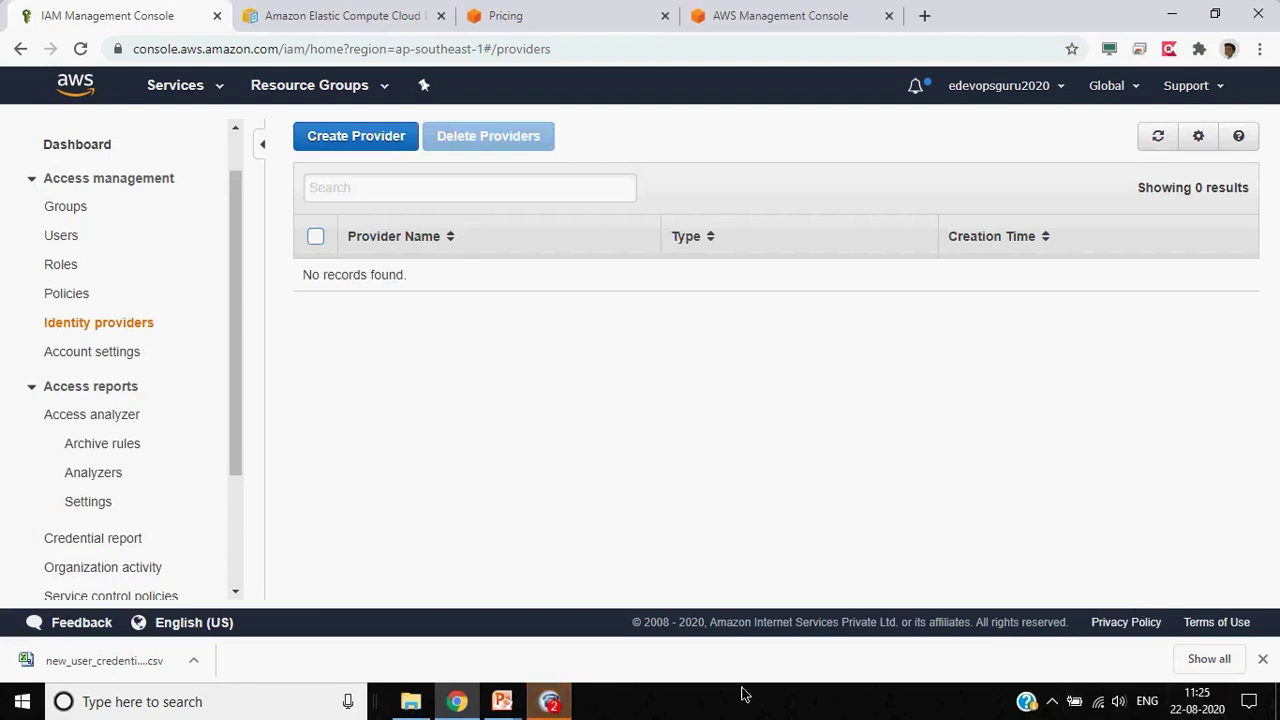
Open IAM Account settings, where no password policy is set yet
{"action": "left_click", "coordinate": [549, 701]}
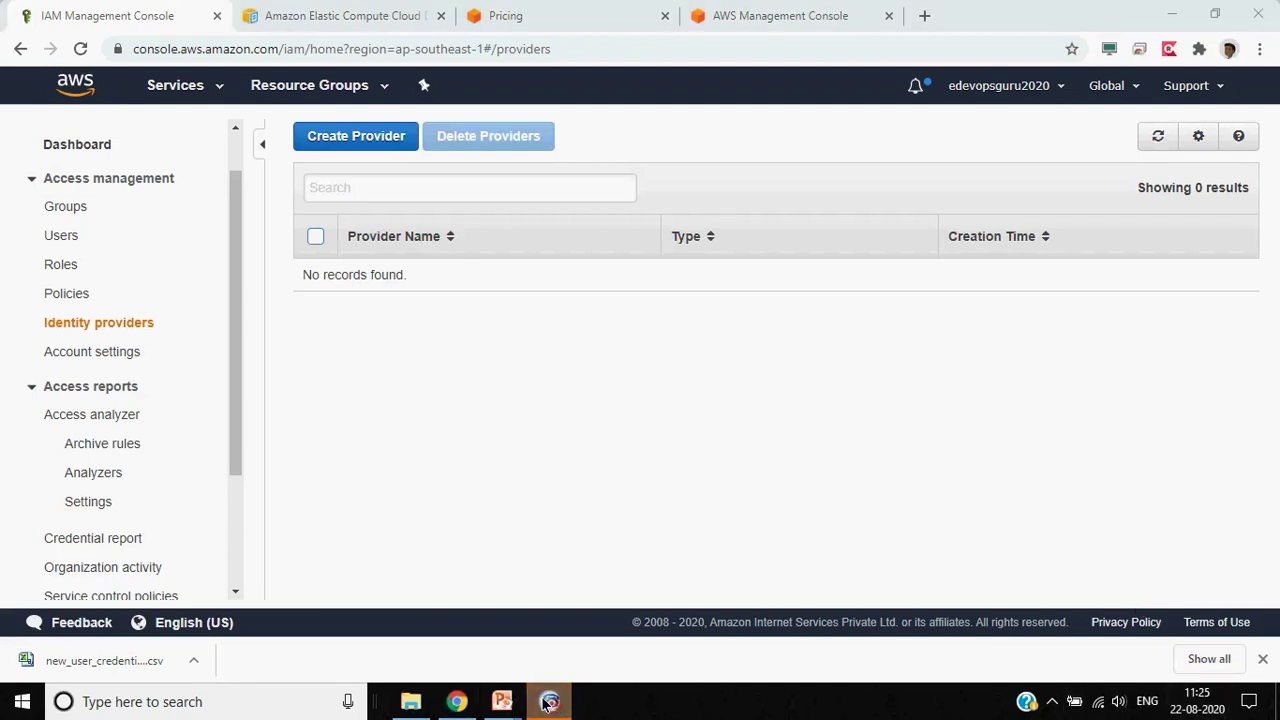
{"action": "left_click", "coordinate": [1152, 546]}
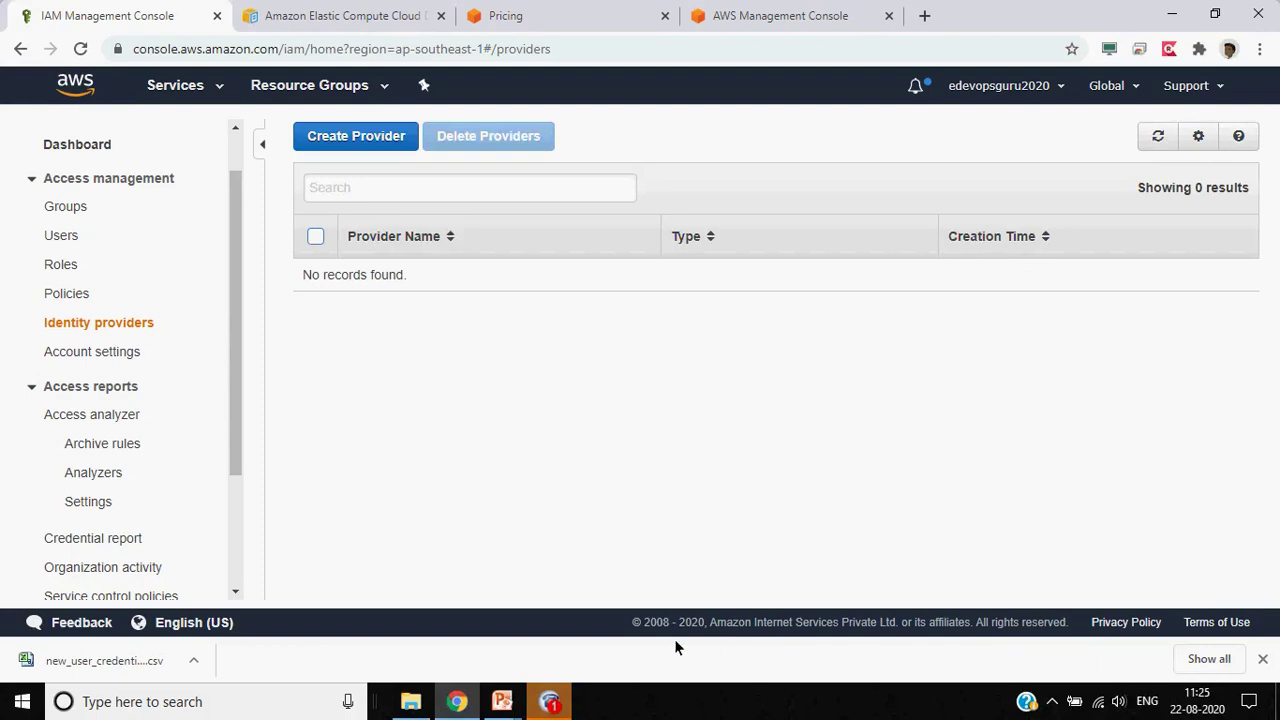
{"action": "left_click", "coordinate": [552, 702]}
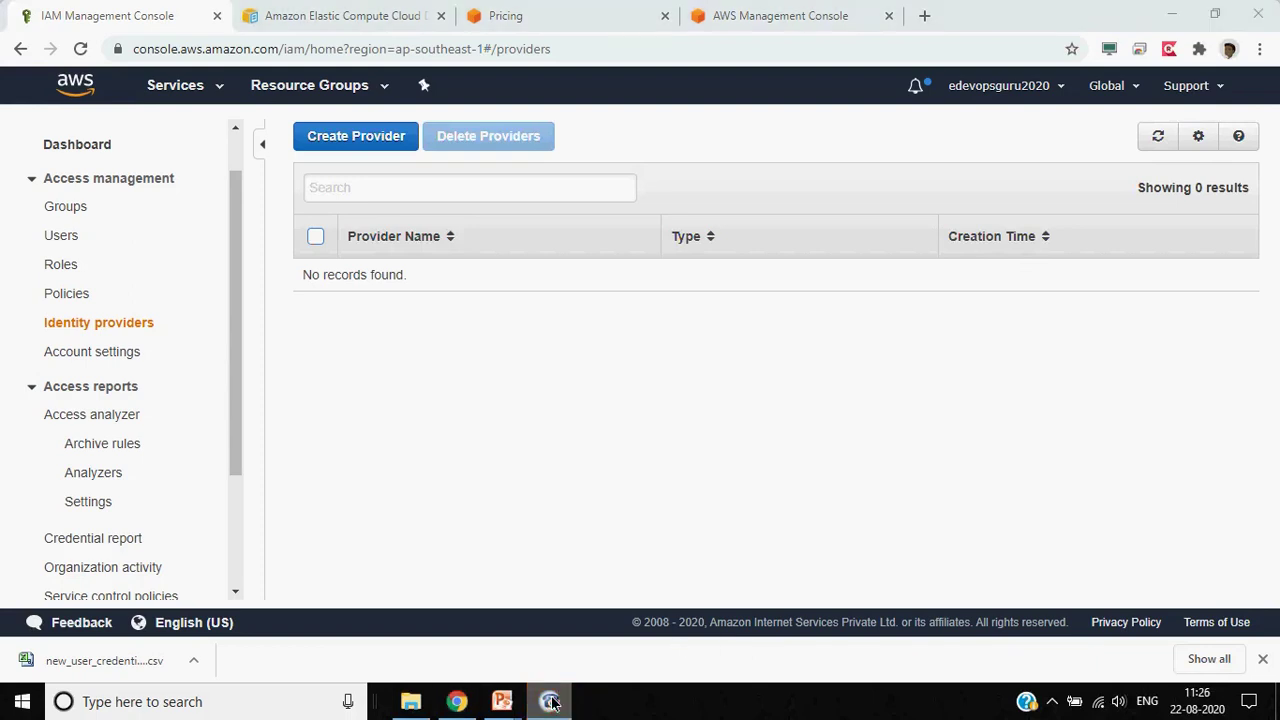
{"action": "left_click", "coordinate": [1146, 452]}
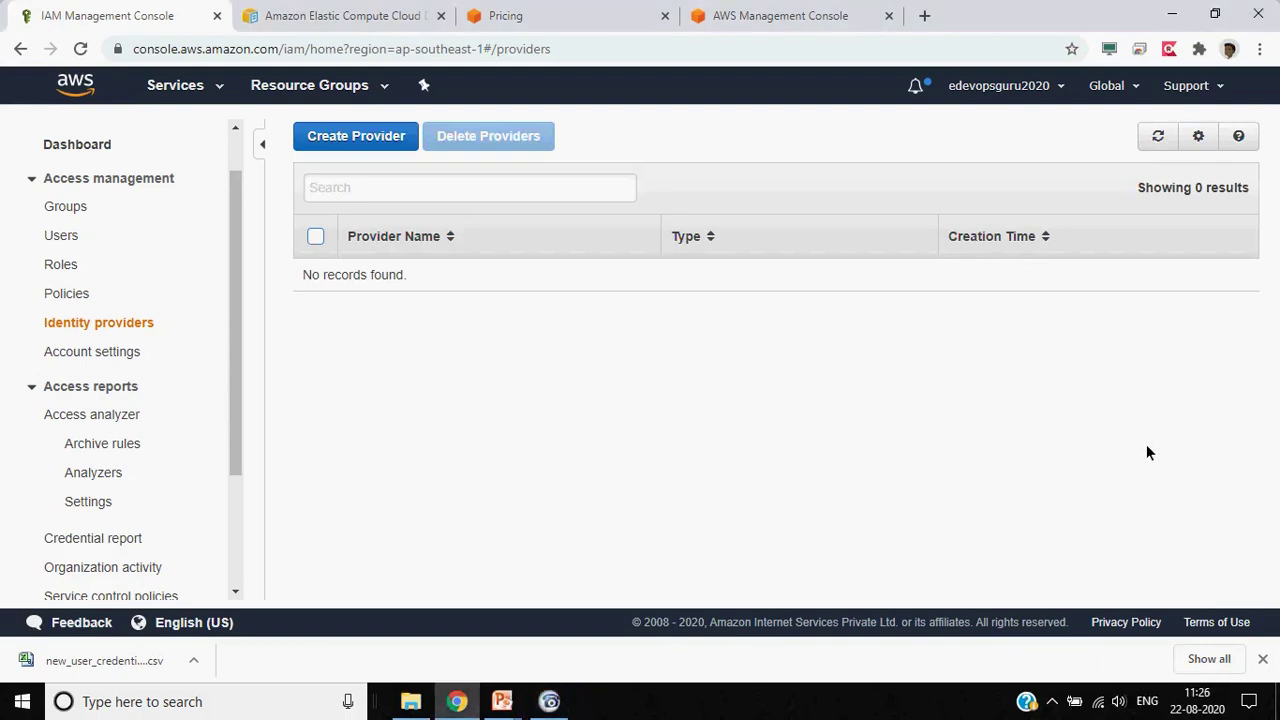
{"action": "left_click", "coordinate": [99, 344]}
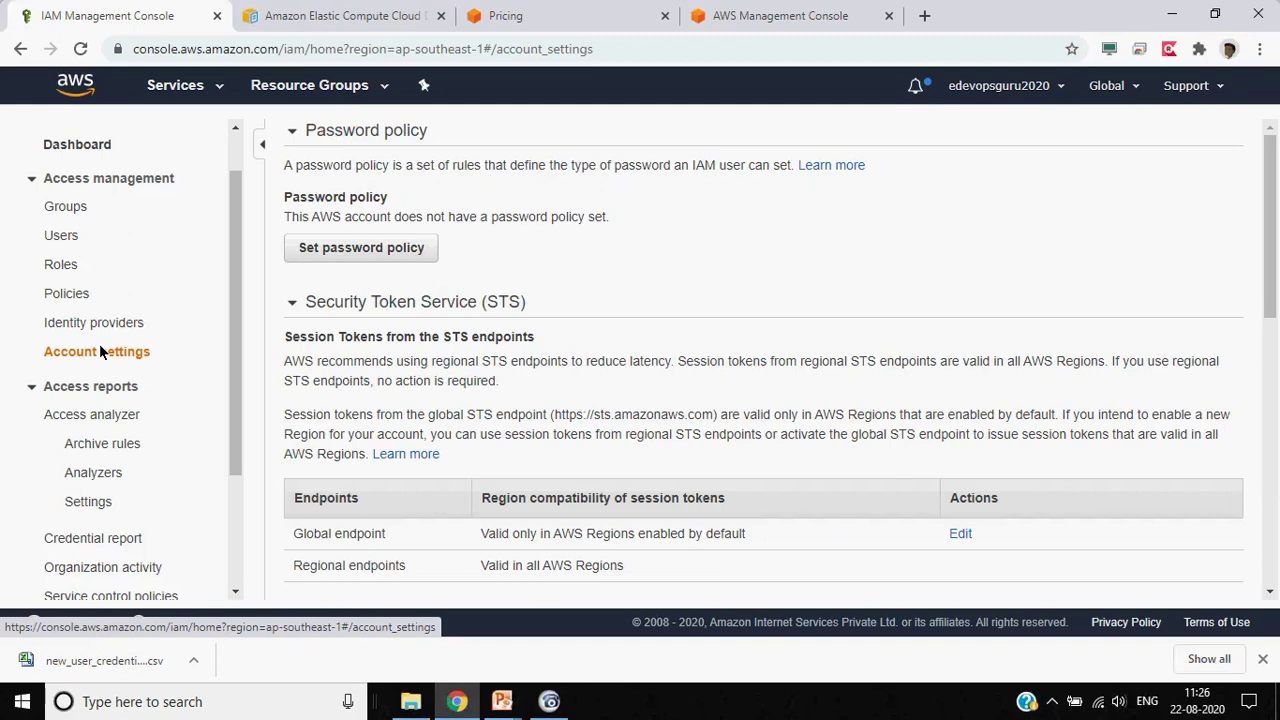
Start a password policy with an 8-character minimum, requiring uppercase letters and numbers
{"action": "left_click", "coordinate": [355, 250]}
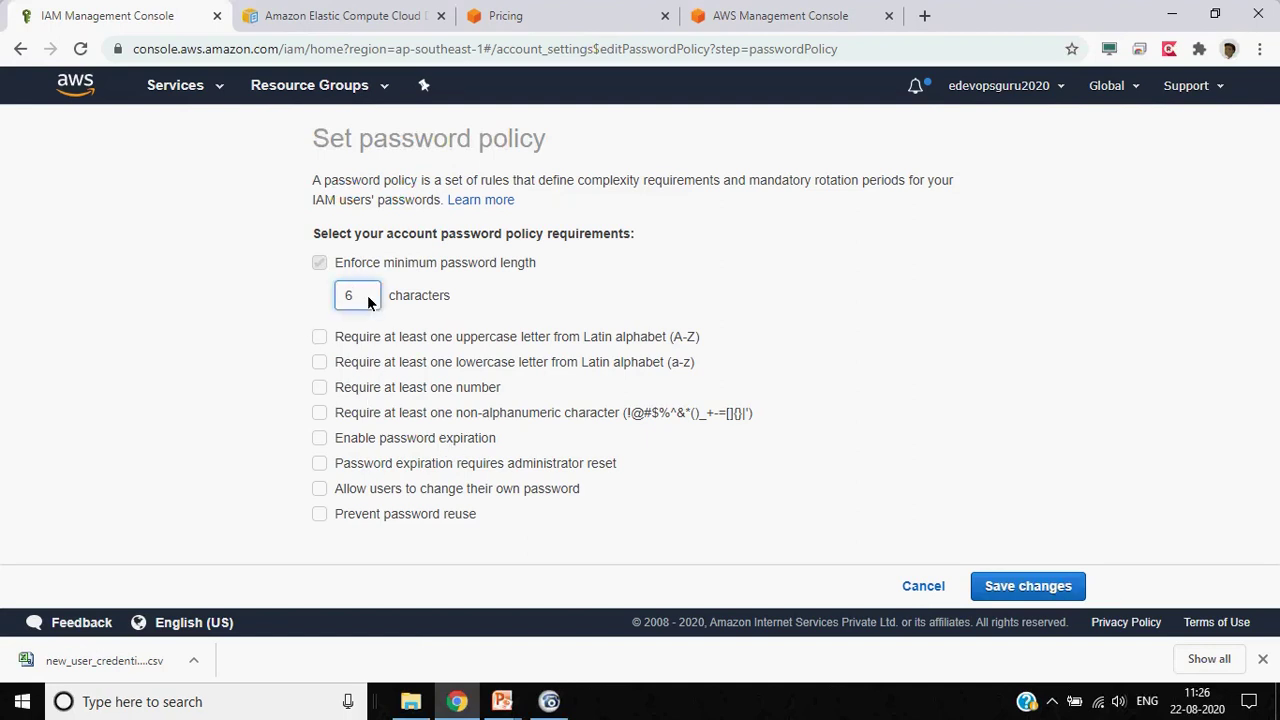
{"action": "key", "text": "BackSpace"}
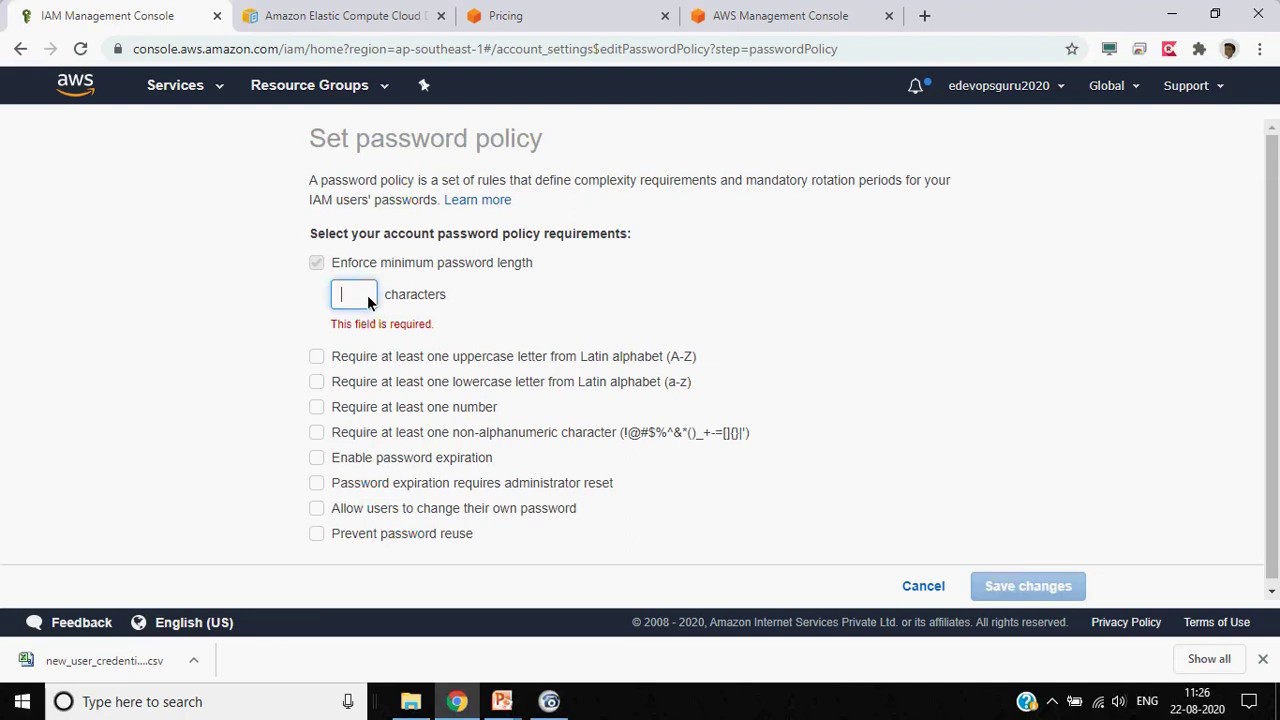
{"action": "type", "text": "8"}
{"action": "left_click", "coordinate": [169, 316]}
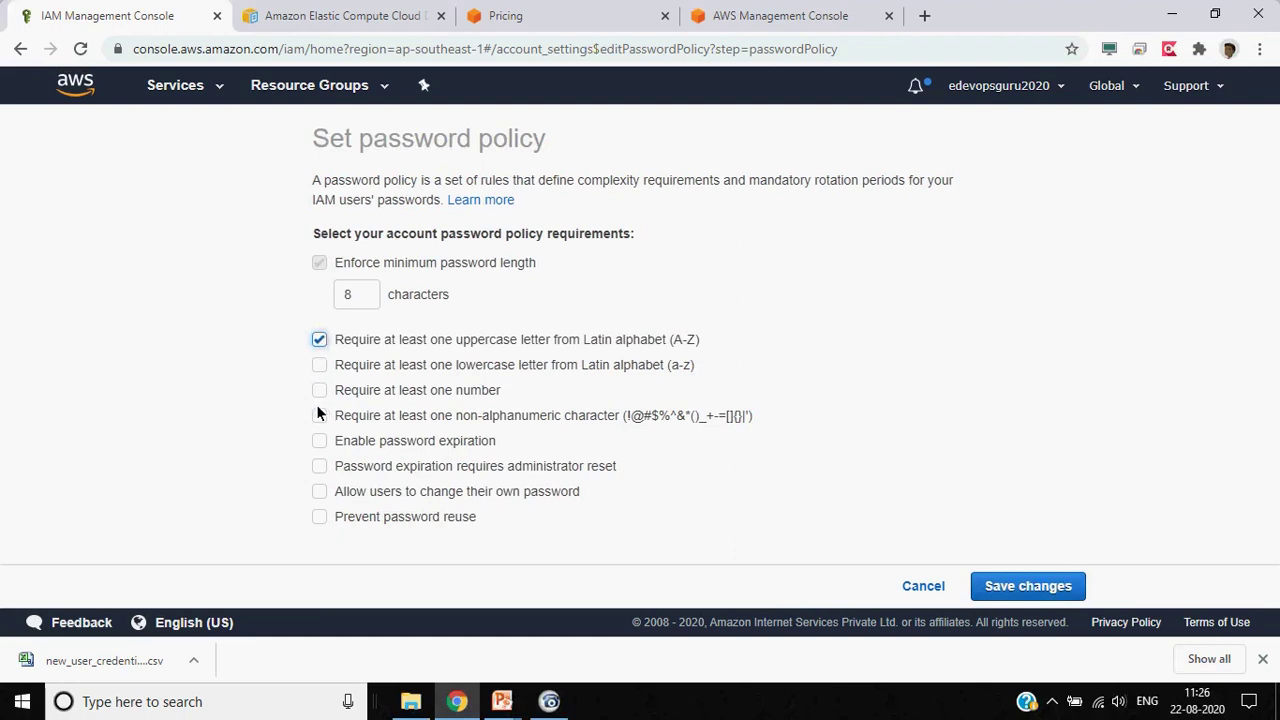
{"action": "left_click", "coordinate": [321, 390]}
Enable password expiration, self-service password changes and reuse prevention, then save the policy
{"action": "left_click", "coordinate": [319, 441]}
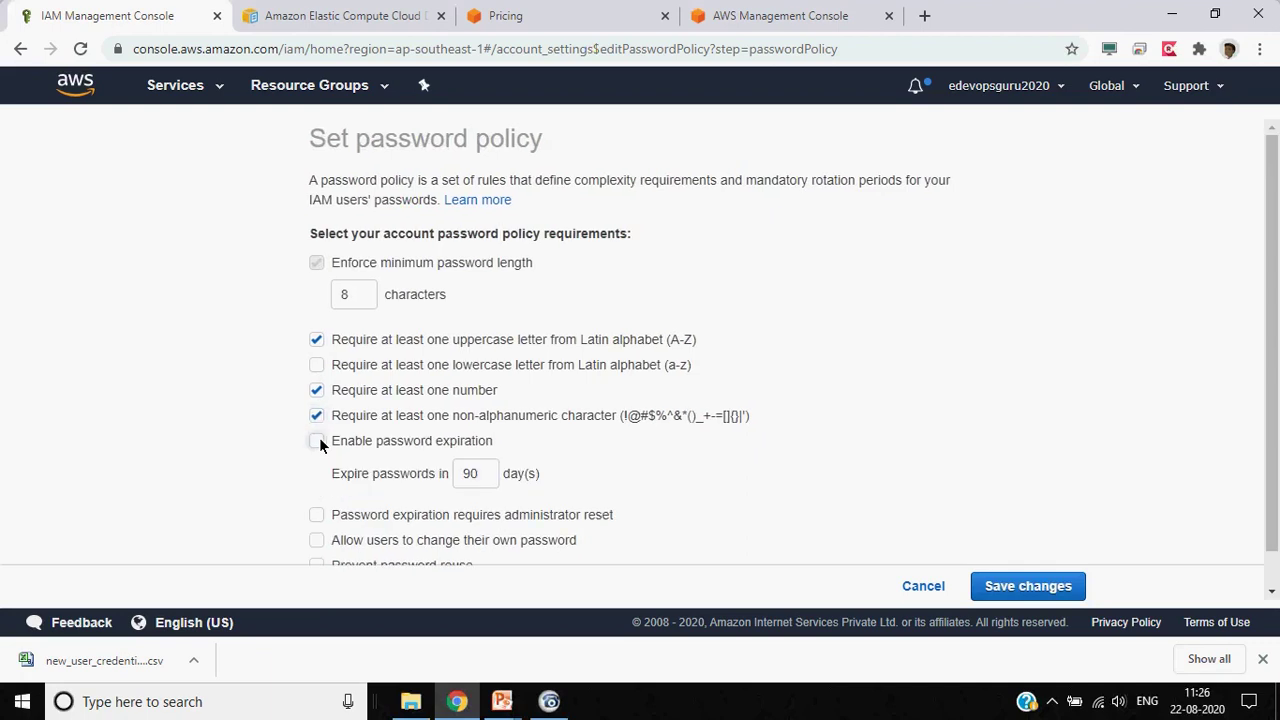
{"action": "scroll", "coordinate": [267, 468], "scroll_direction": "down", "scroll_amount": 1}
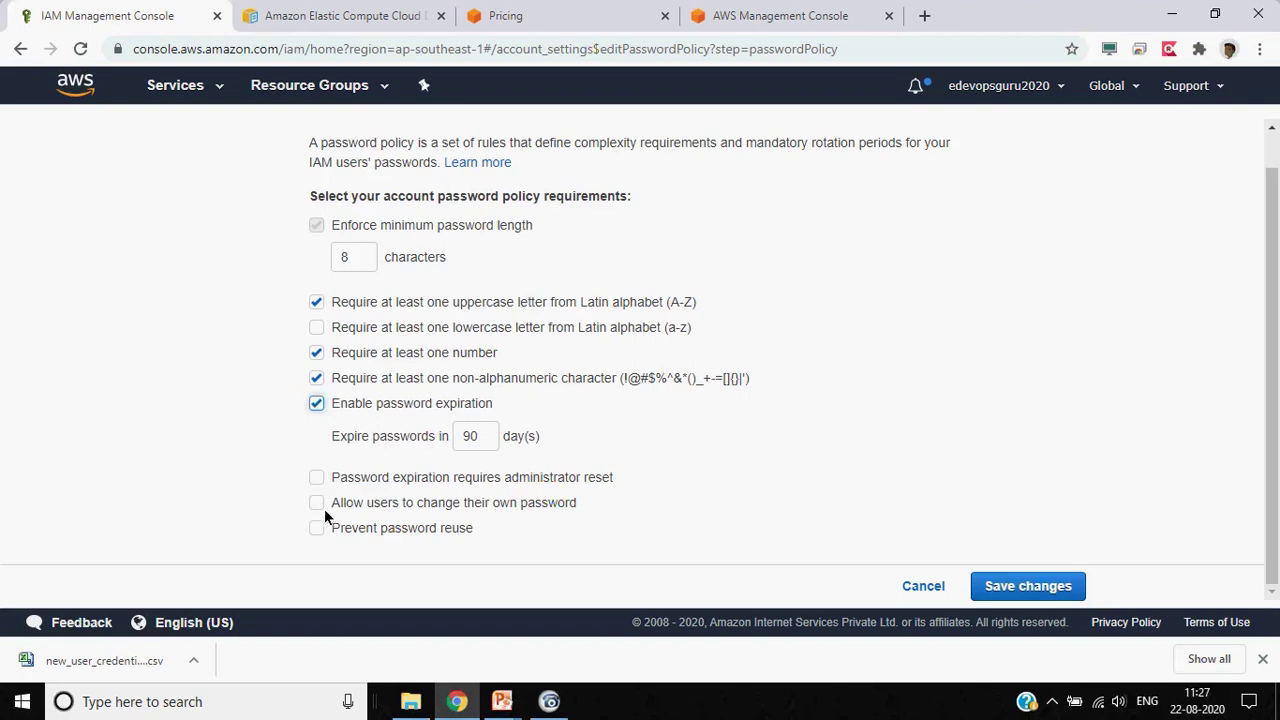
{"action": "left_click", "coordinate": [317, 502]}
{"action": "left_click", "coordinate": [310, 527]}
{"action": "scroll", "coordinate": [255, 478], "scroll_direction": "down", "scroll_amount": 1}
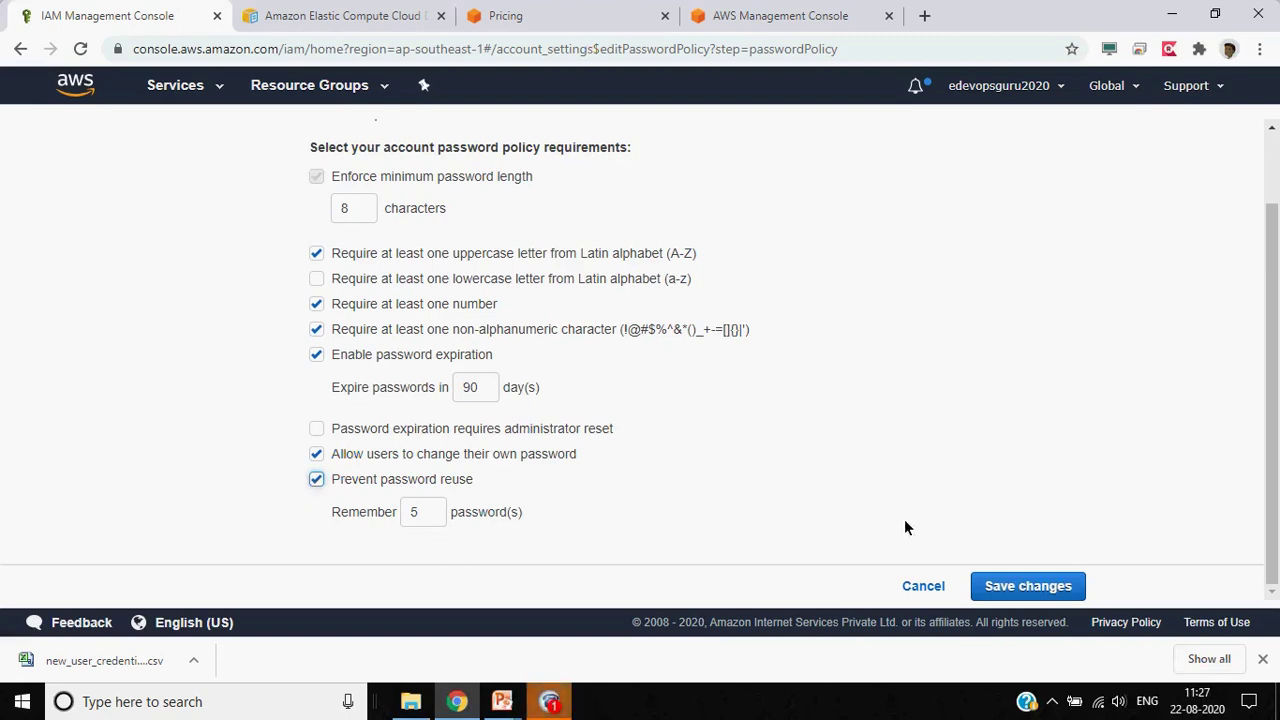
{"action": "left_click", "coordinate": [998, 586]}
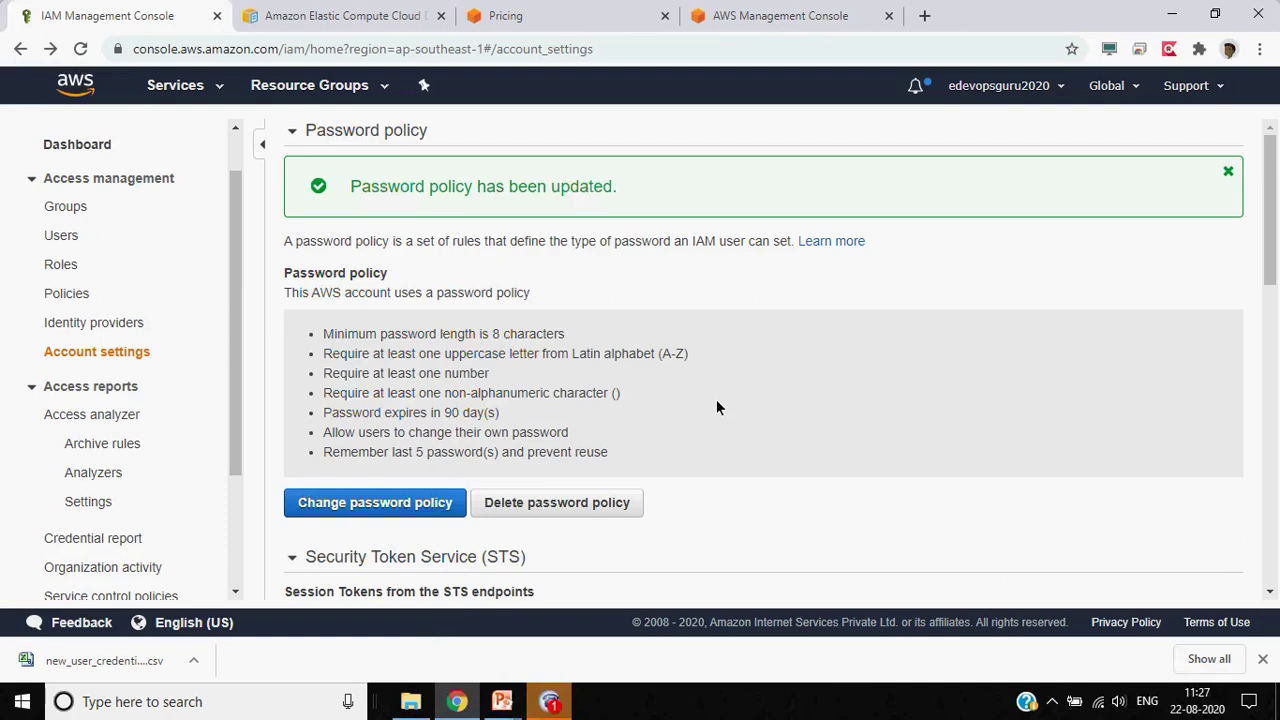
Review the 'Password policy has been updated' summary and scroll down to the STS endpoint settings
{"action": "mouse_move", "coordinate": [563, 712]}
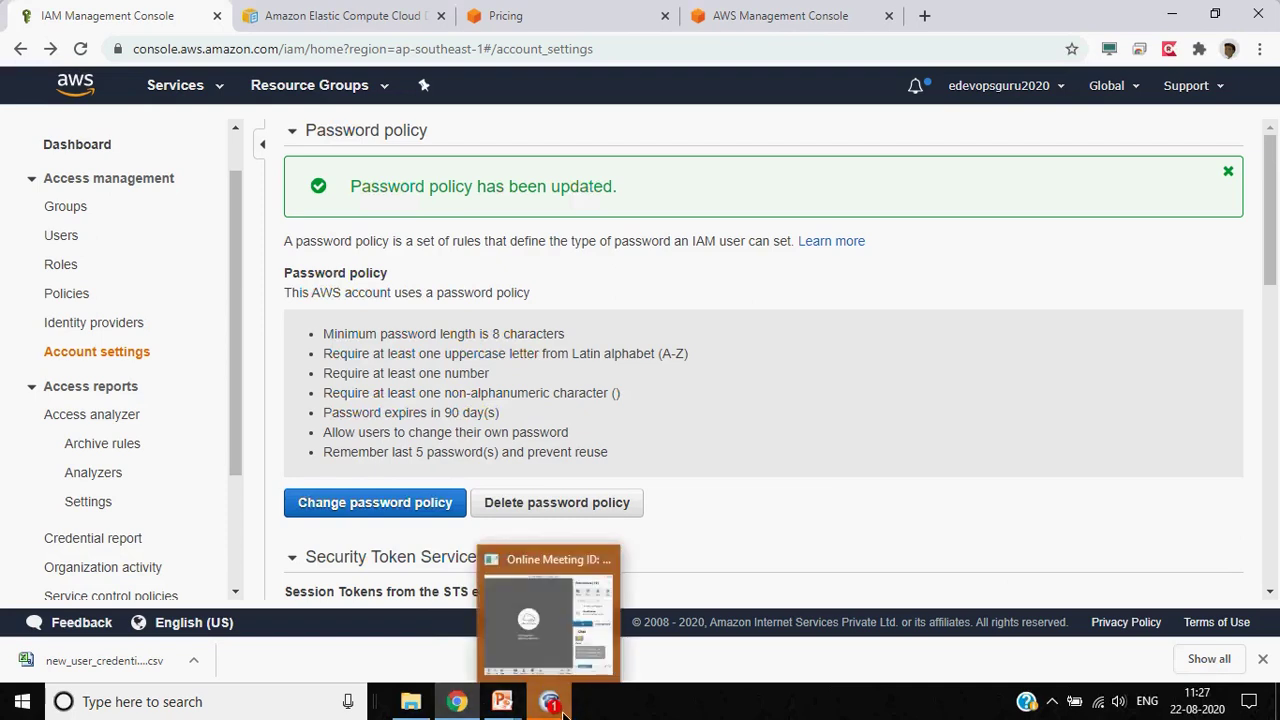
{"action": "left_click", "coordinate": [555, 646]}
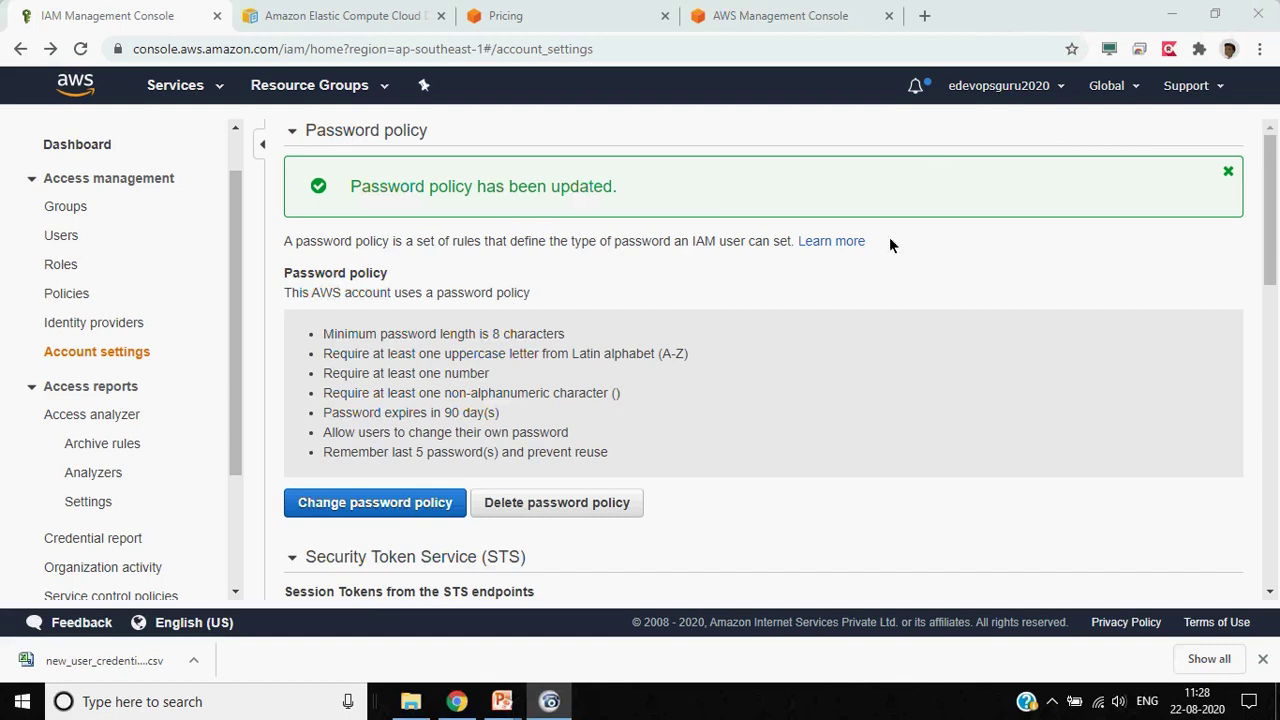
{"action": "scroll", "coordinate": [815, 368], "scroll_direction": "down", "scroll_amount": 3}
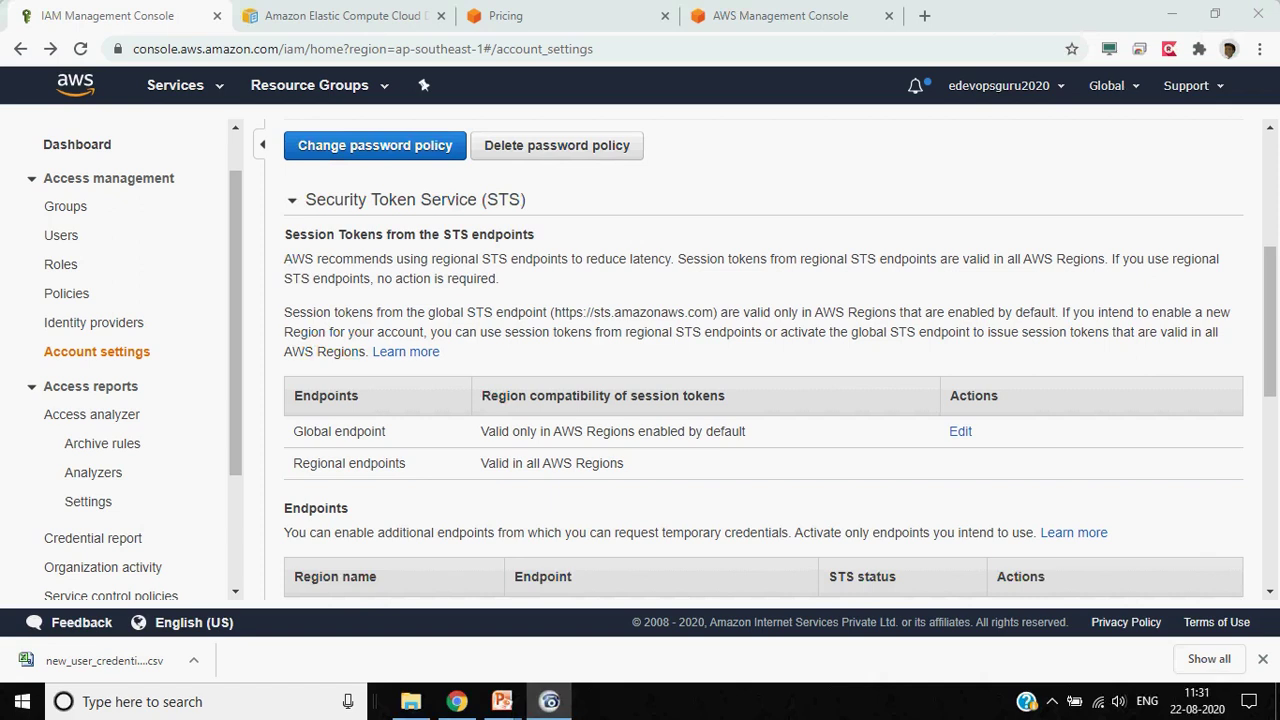
{"action": "left_click", "coordinate": [1245, 377]}
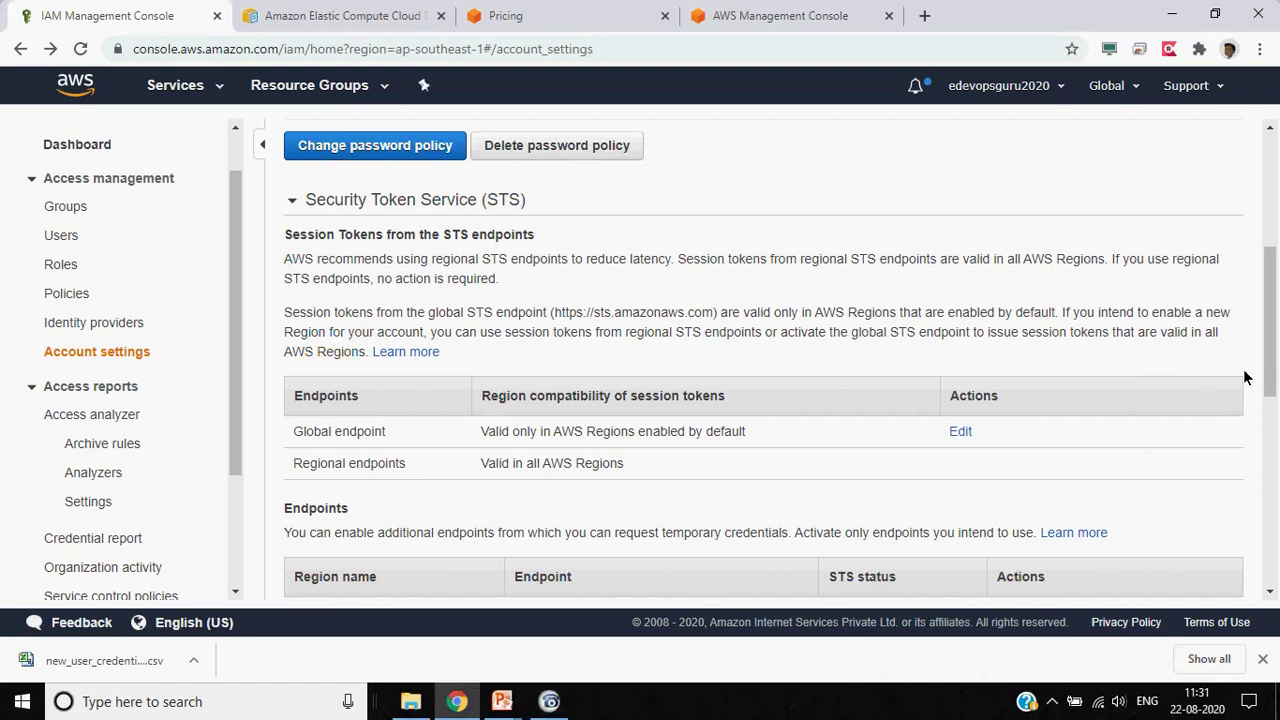
{"action": "scroll", "coordinate": [1245, 377], "scroll_direction": "down", "scroll_amount": 3}
{"action": "scroll", "coordinate": [1245, 377], "scroll_direction": "down", "scroll_amount": 1}
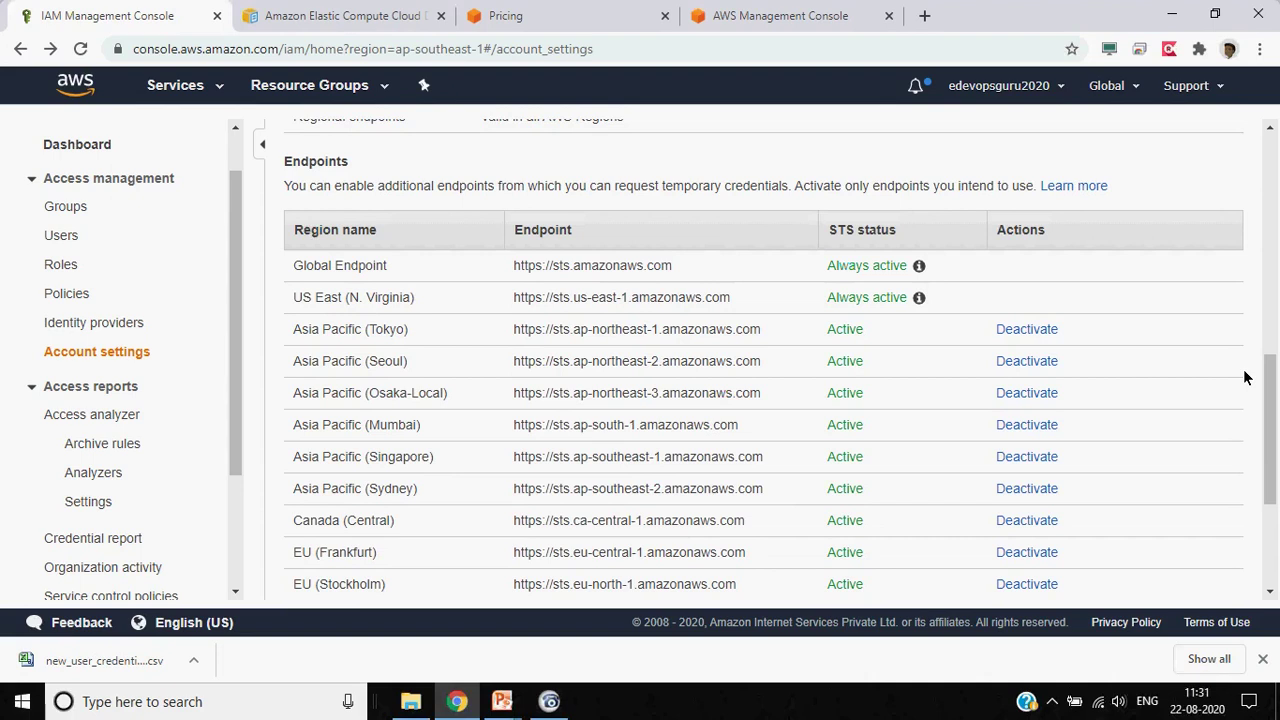
{"action": "scroll", "coordinate": [1245, 377], "scroll_direction": "down", "scroll_amount": 3}
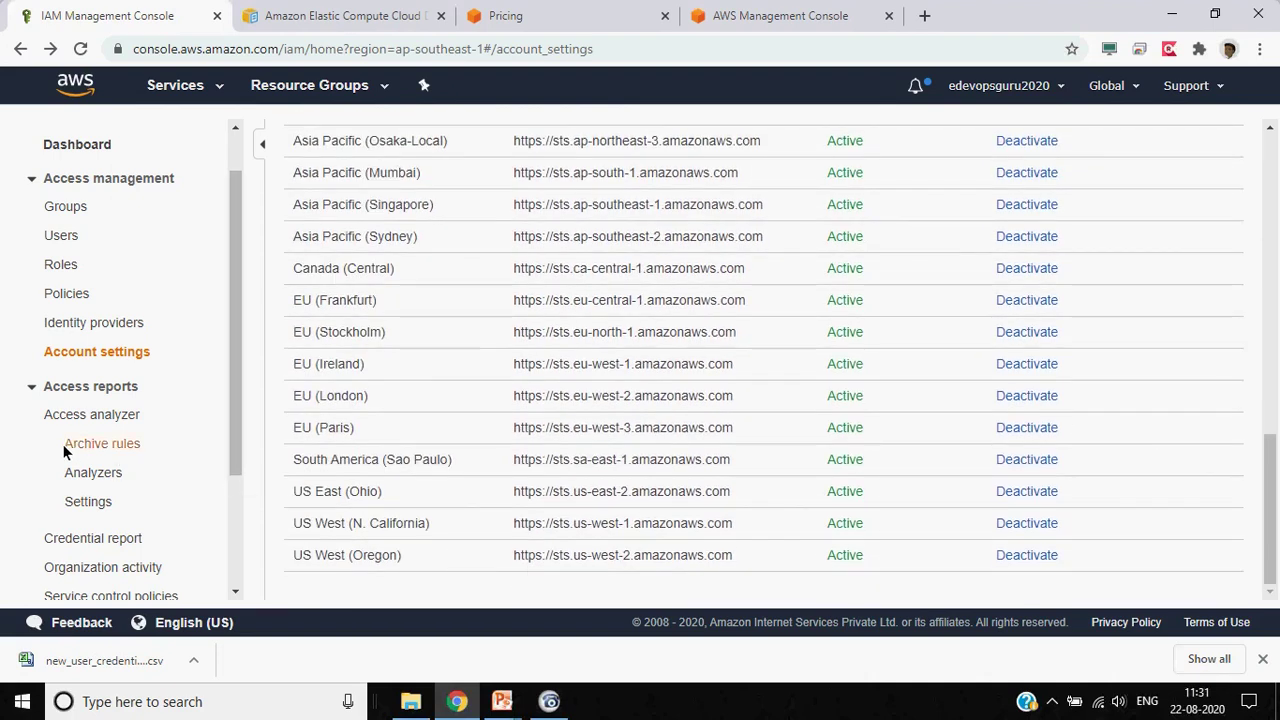
Open Access analyzer and scroll down to its Benefits and features section
{"action": "left_click", "coordinate": [125, 420]}
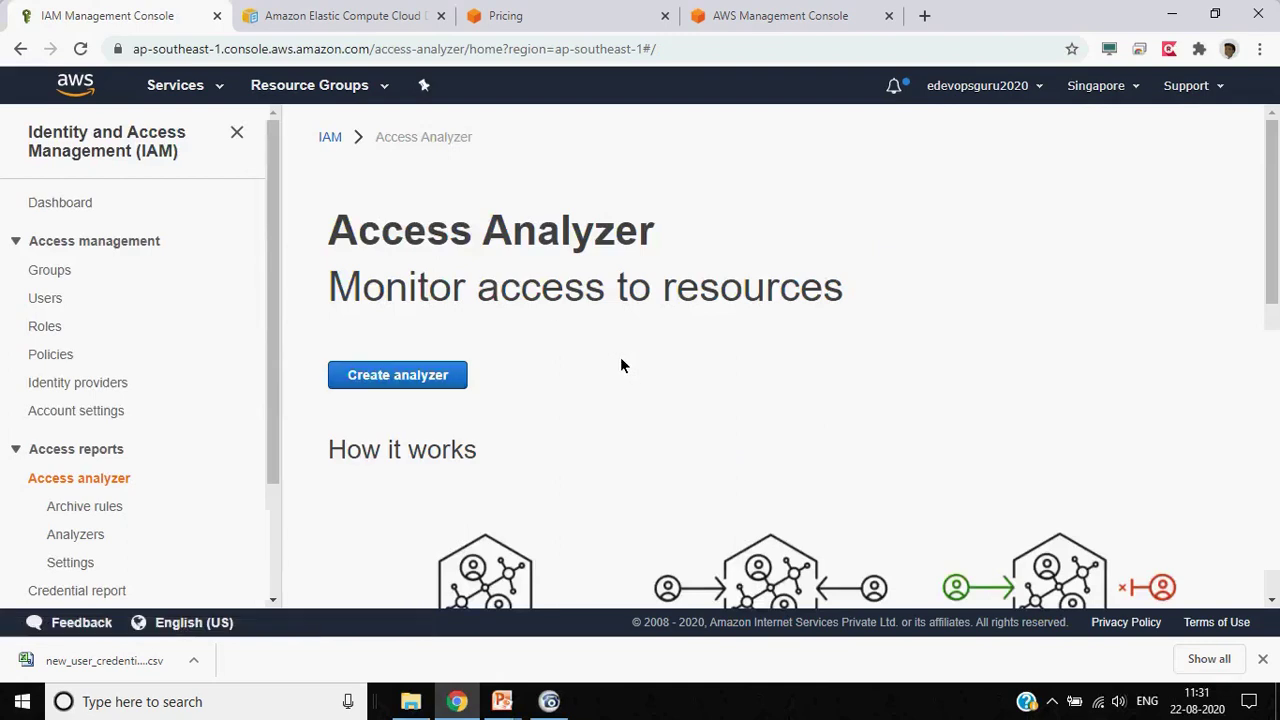
{"action": "scroll", "coordinate": [620, 360], "scroll_direction": "down", "scroll_amount": 3}
{"action": "scroll", "coordinate": [620, 365], "scroll_direction": "down", "scroll_amount": 5}
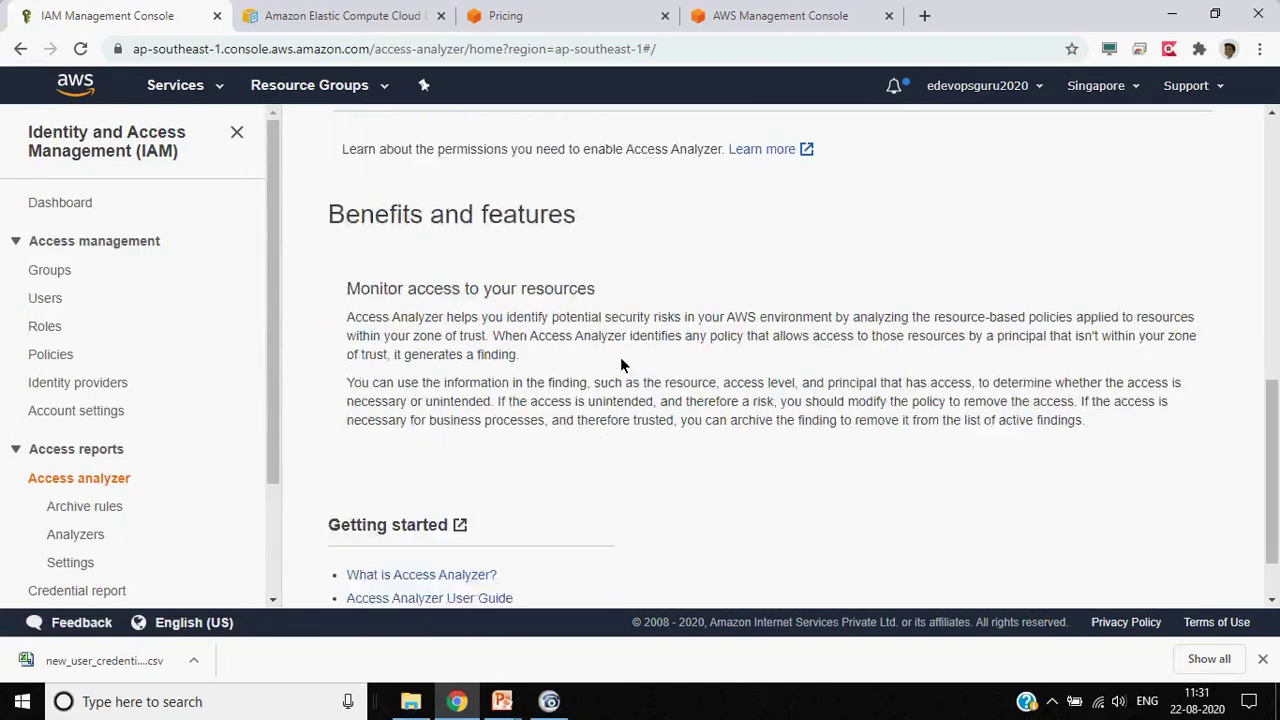
{"action": "scroll", "coordinate": [620, 365], "scroll_direction": "down", "scroll_amount": 1}
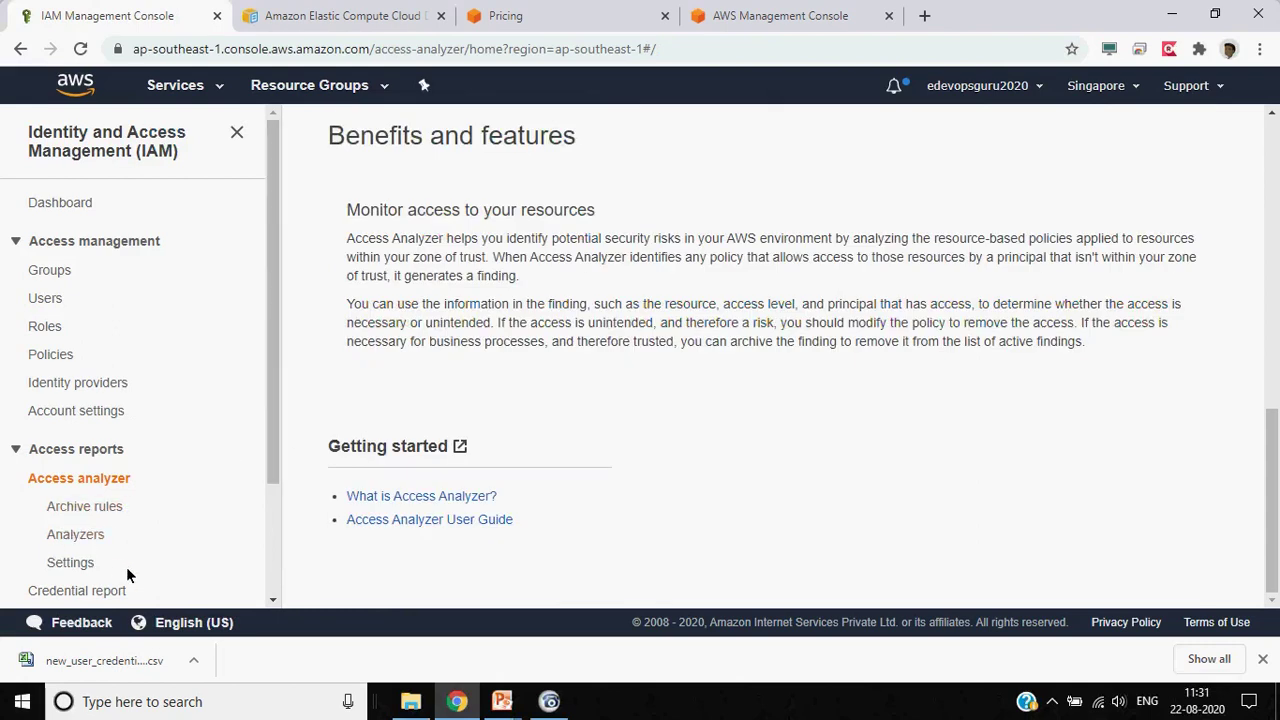
{"action": "scroll", "coordinate": [126, 567], "scroll_direction": "down", "scroll_amount": 1}
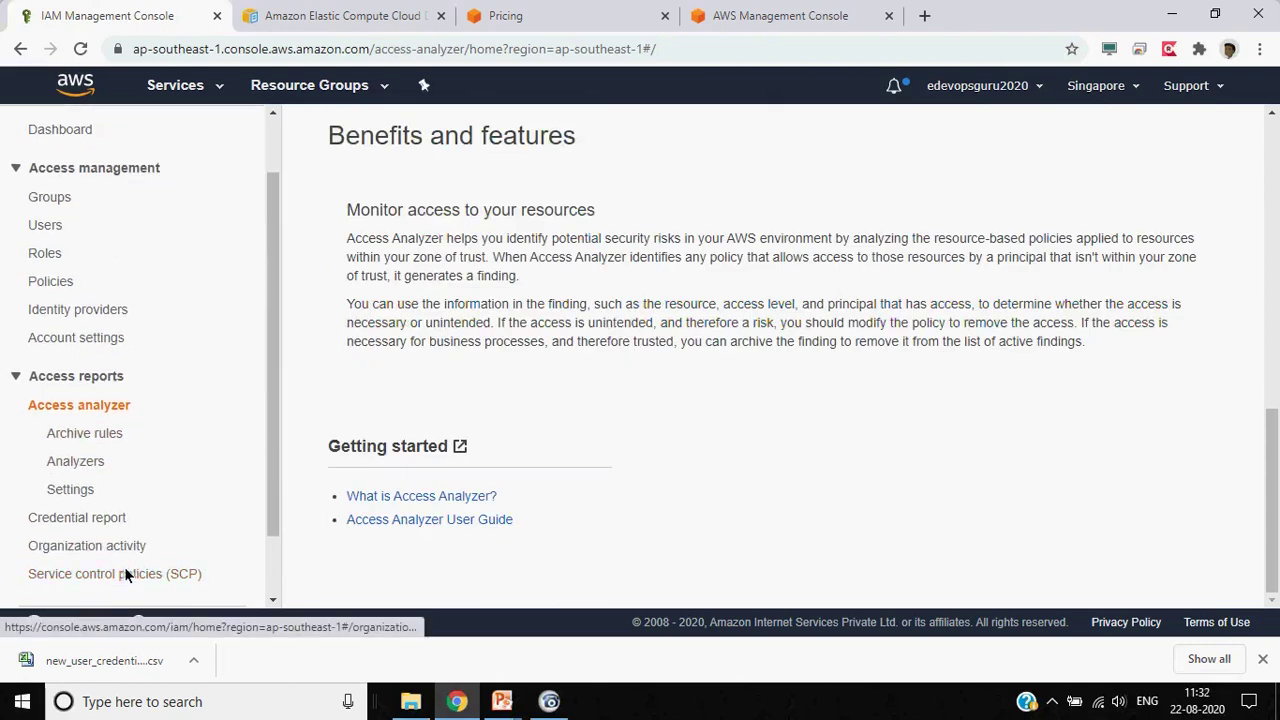
{"action": "left_click", "coordinate": [58, 519]}
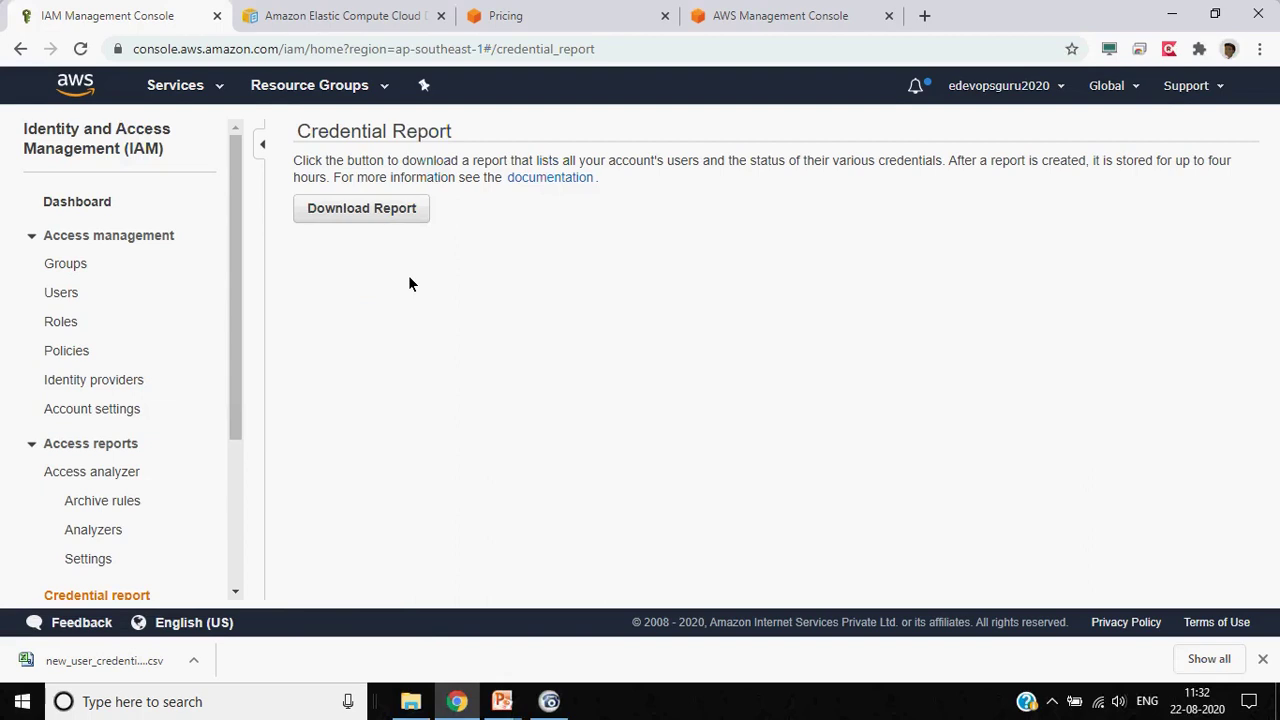
{"action": "scroll", "coordinate": [171, 432], "scroll_direction": "down", "scroll_amount": 3}
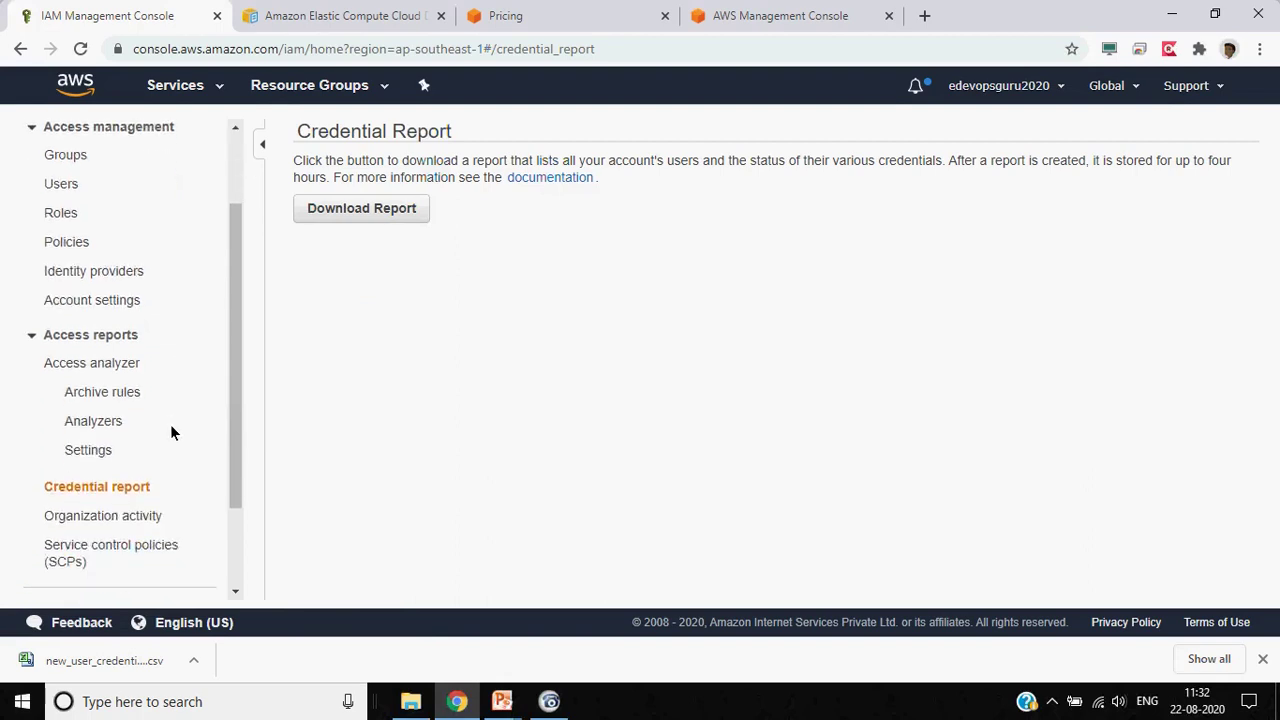
{"action": "scroll", "coordinate": [171, 432], "scroll_direction": "down", "scroll_amount": 2}
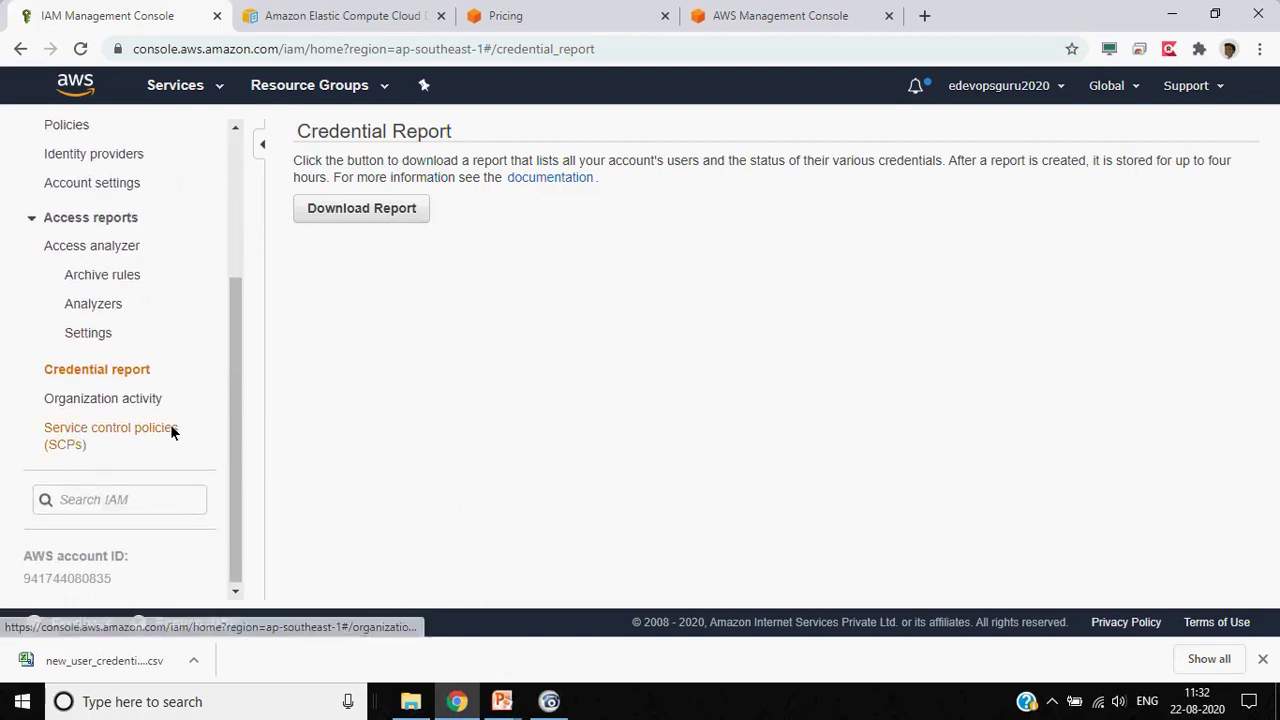
Open Organization activity, then collapse the Access management and Access reports sidebar sections
{"action": "left_click", "coordinate": [135, 404]}
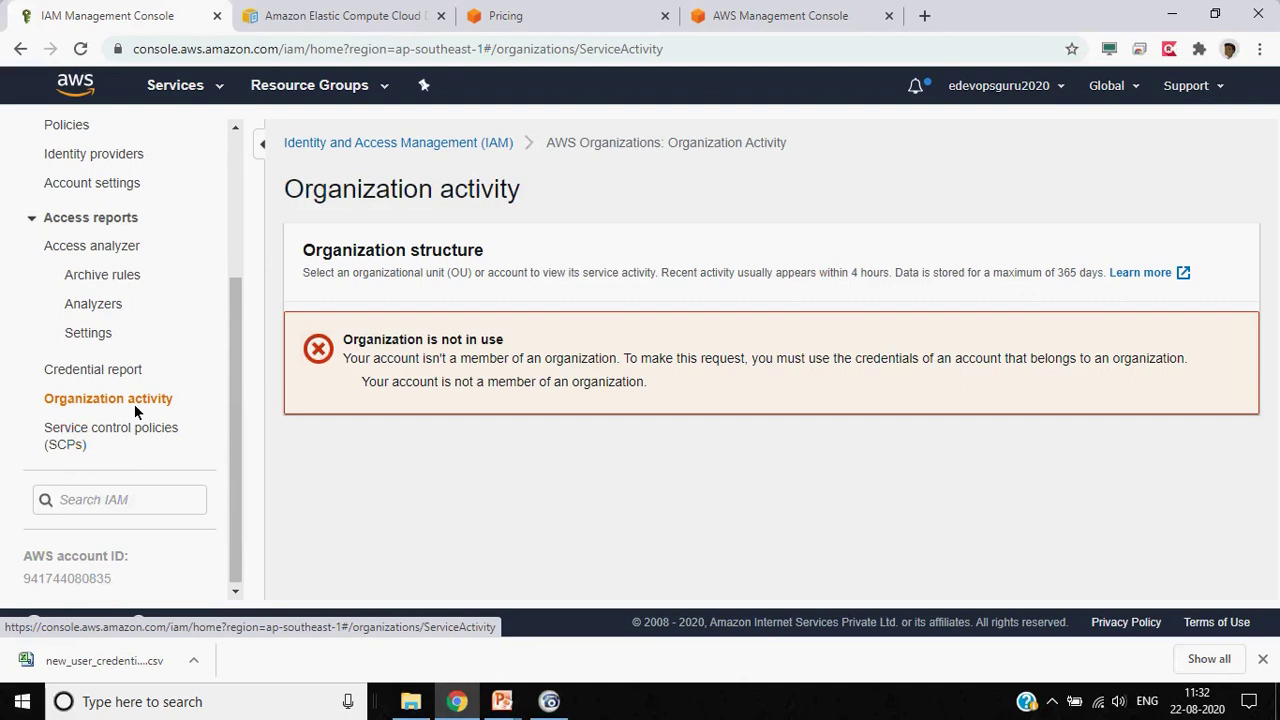
{"action": "left_click_drag", "start_coordinate": [232, 512], "coordinate": [249, 318]}
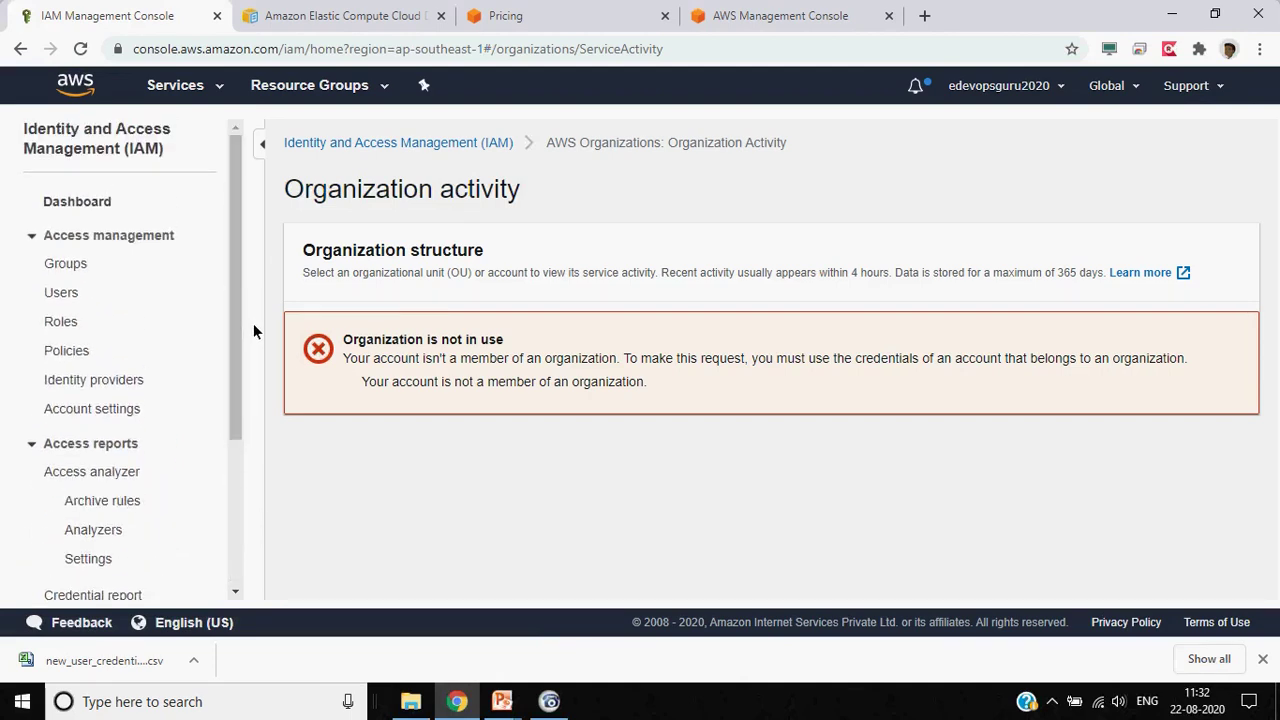
{"action": "left_click", "coordinate": [30, 237]}
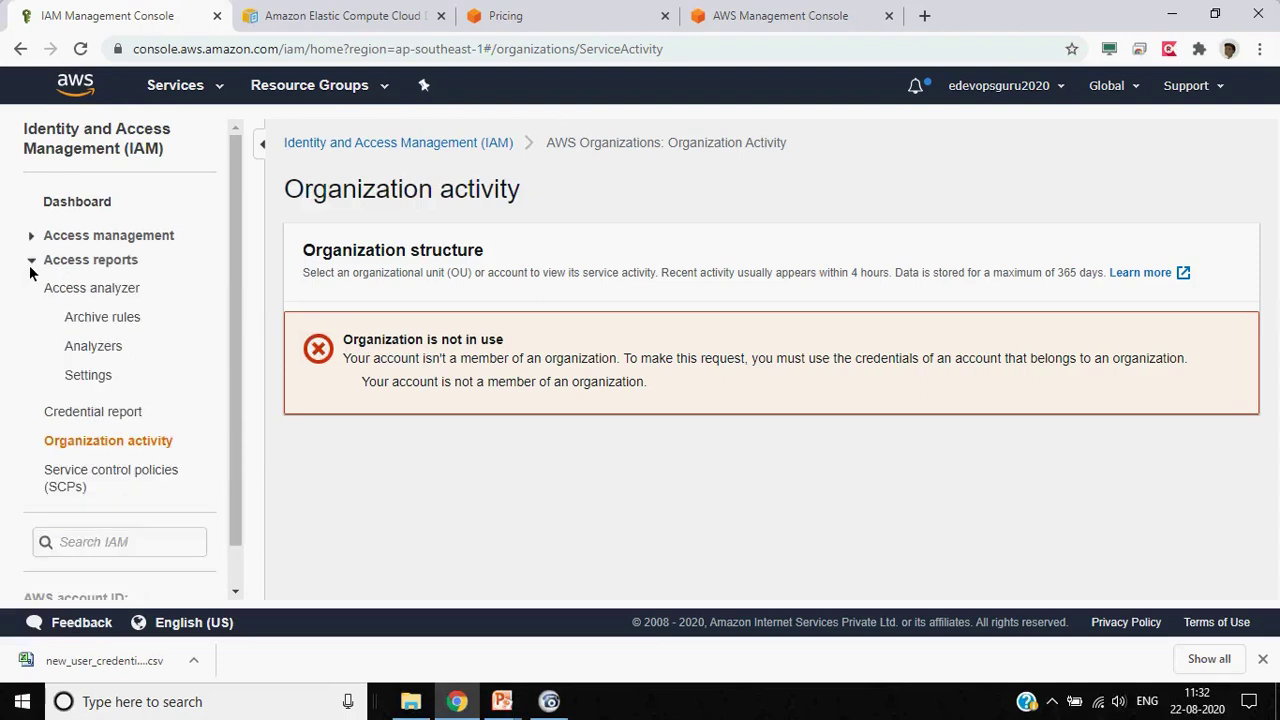
{"action": "left_click", "coordinate": [31, 262]}
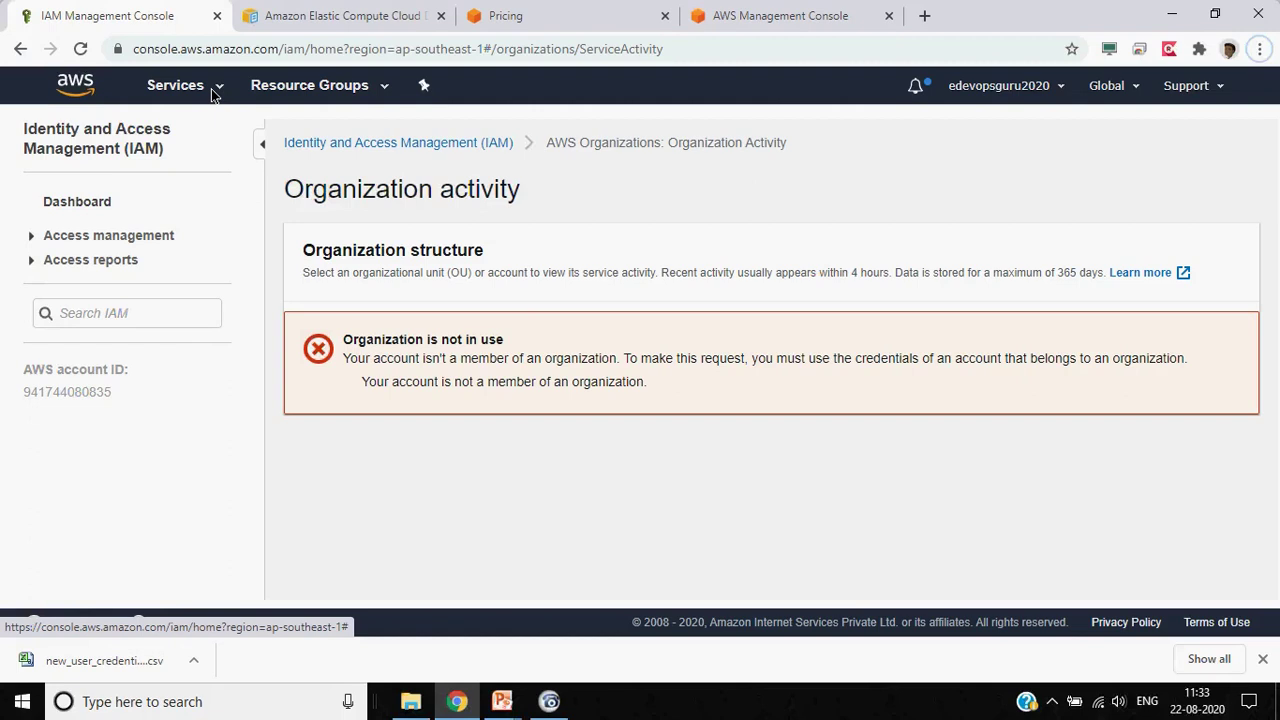
Browse the Services list down to Security, Identity & Compliance, then switch windows with Alt+Tab
{"action": "left_click", "coordinate": [211, 89]}
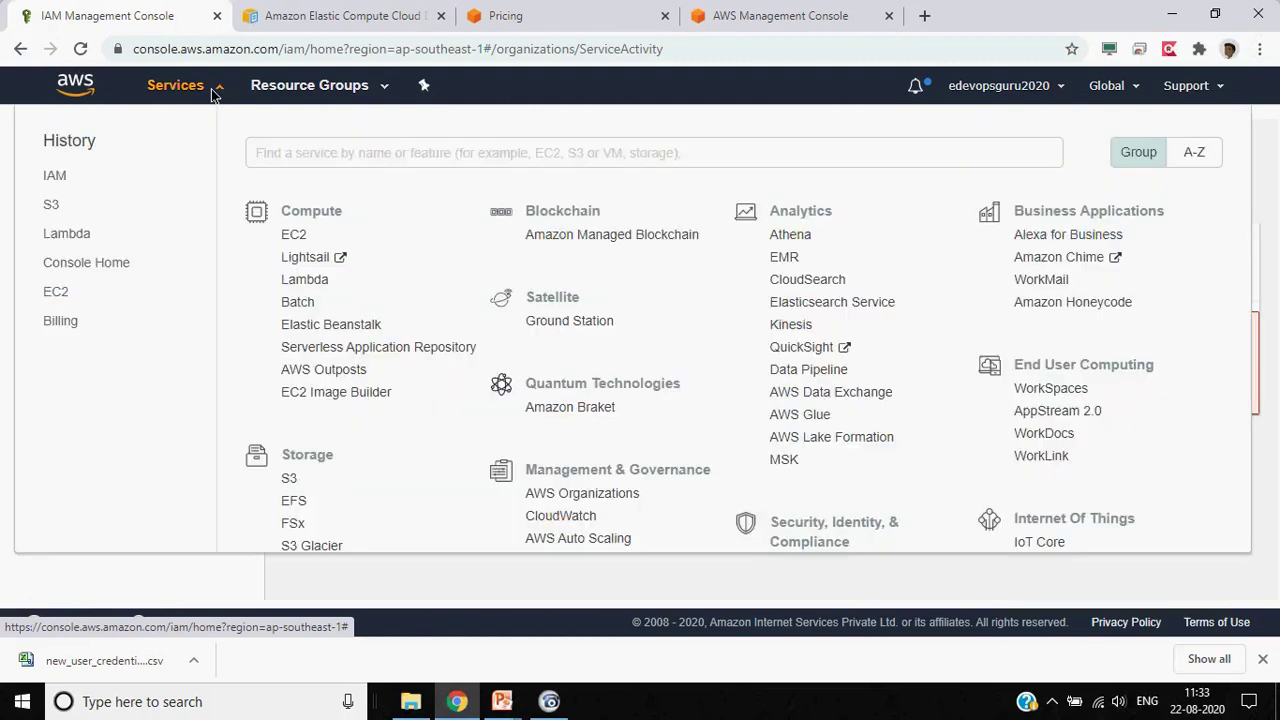
{"action": "scroll", "coordinate": [872, 396], "scroll_direction": "down", "scroll_amount": 1}
{"action": "scroll", "coordinate": [872, 396], "scroll_direction": "down", "scroll_amount": 2}
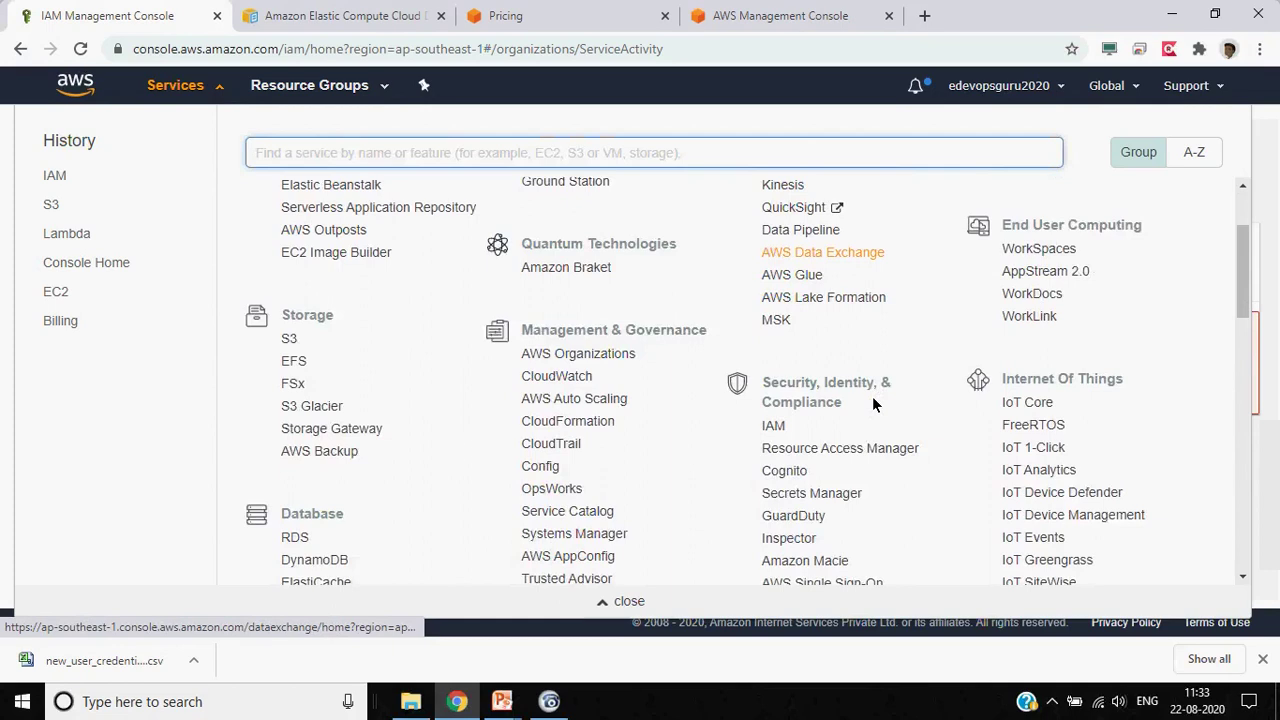
{"action": "scroll", "coordinate": [872, 396], "scroll_direction": "down", "scroll_amount": 1}
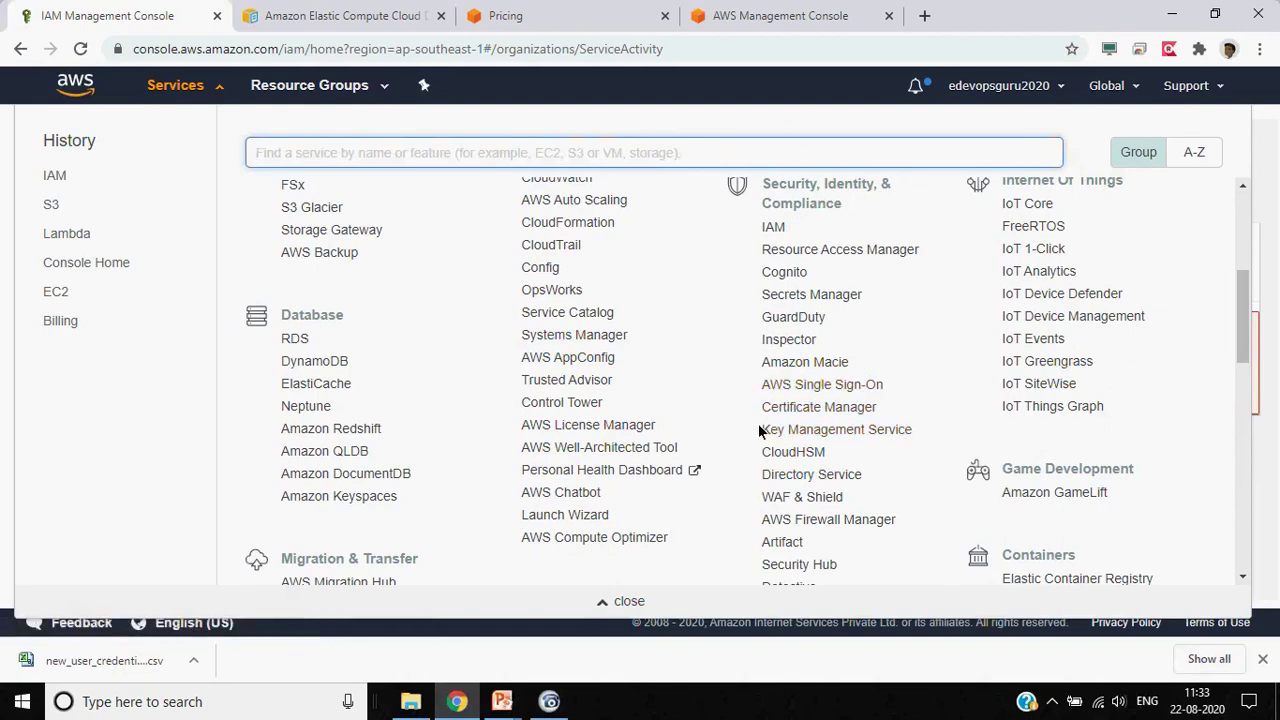
{"action": "key", "text": "alt+Tab"}
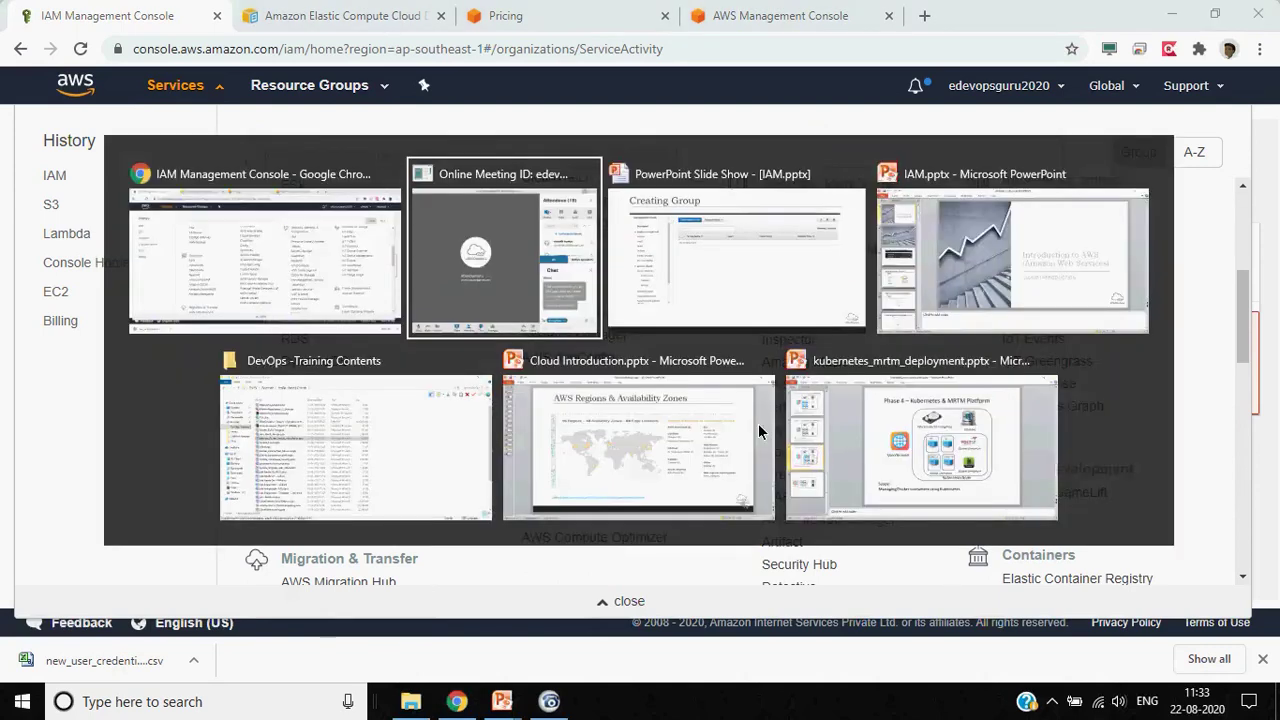
Page through IAM.pptx's free tier sign-up slides to Contact Number, then resume the slide show on Creating Group
{"action": "key", "text": "alt+Tab"}
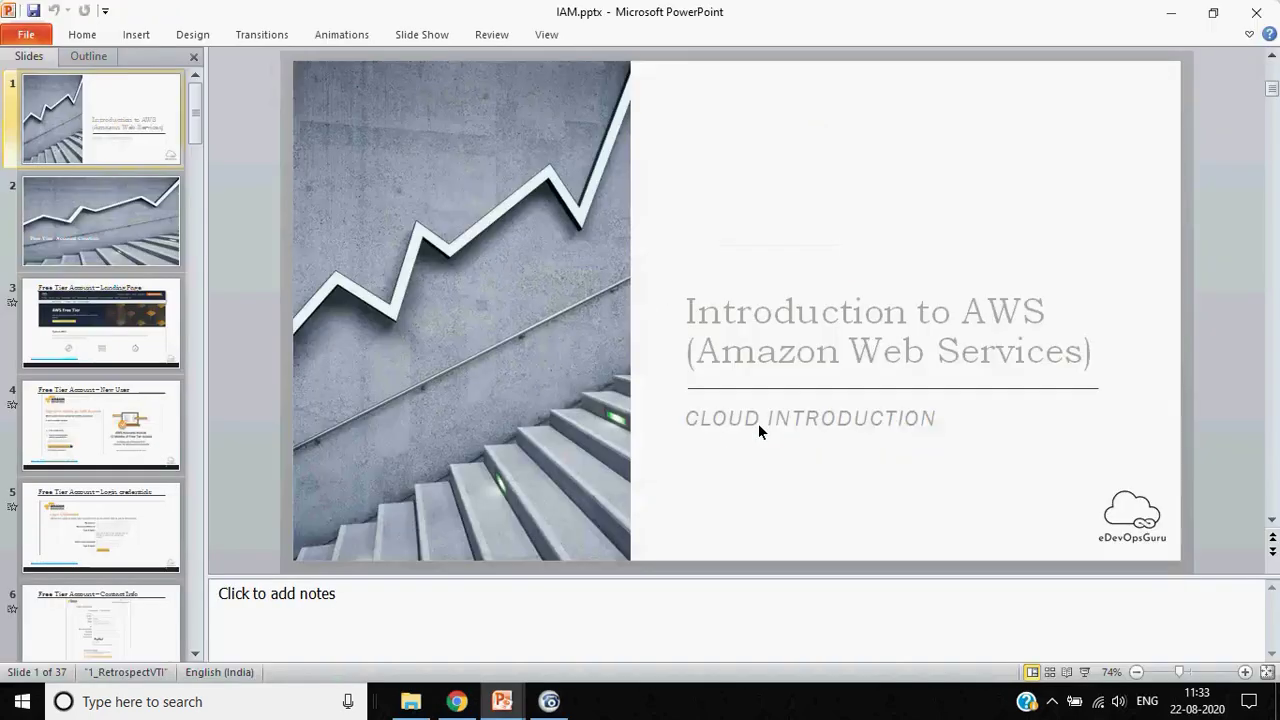
{"action": "key", "text": "Down"}
{"action": "key", "text": "Down"}
{"action": "key", "text": "Down"}
{"action": "key", "text": "Down"}
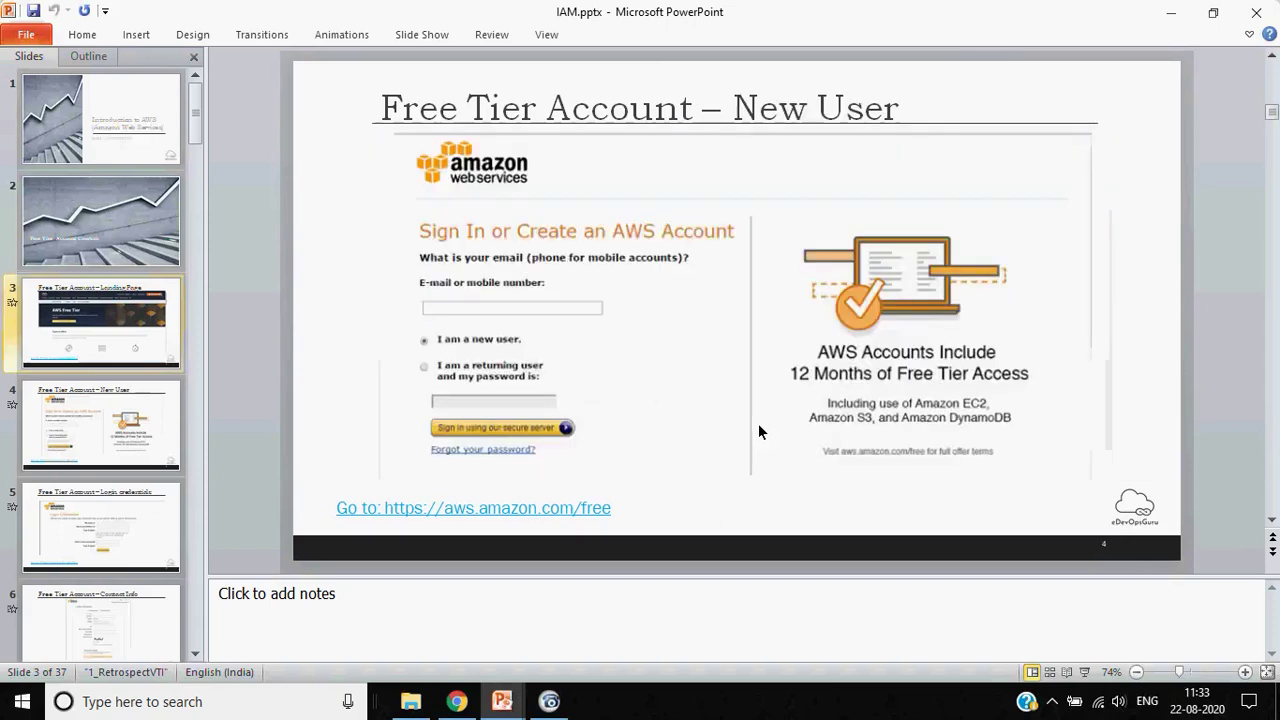
{"action": "key", "text": "Down"}
{"action": "key", "text": "Down"}
{"action": "key", "text": "Down"}
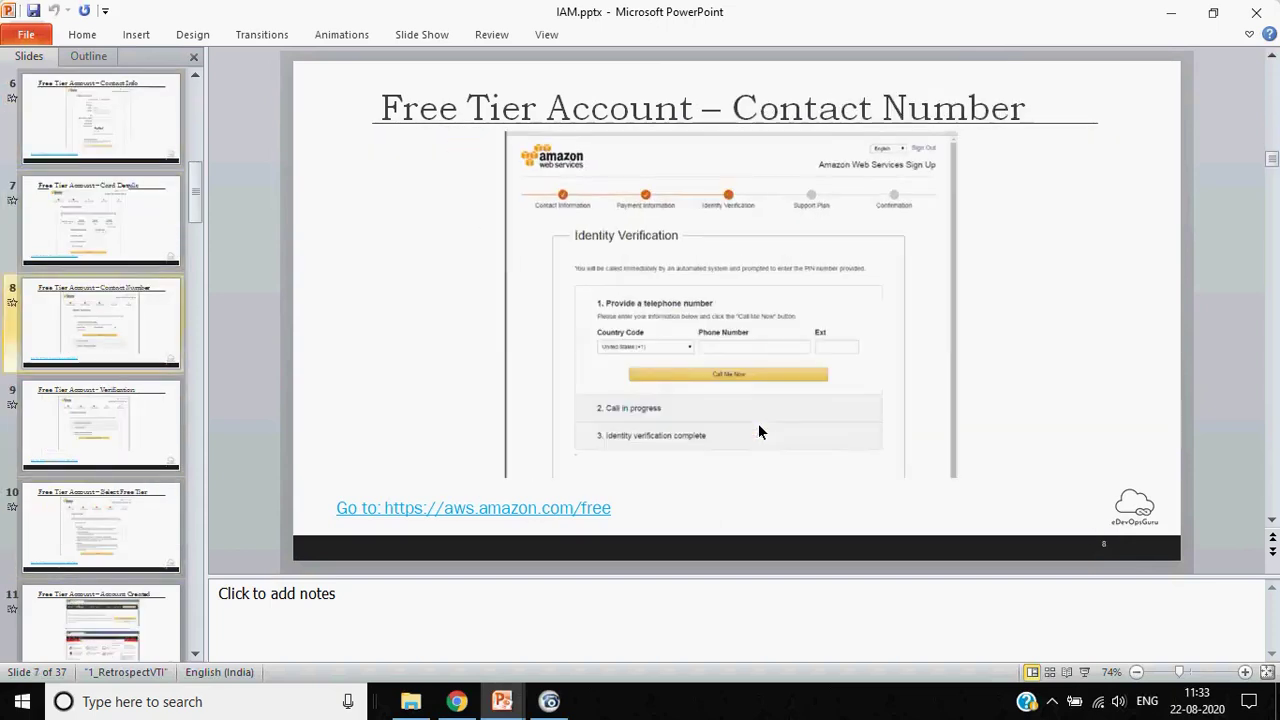
{"action": "key", "text": "Down"}
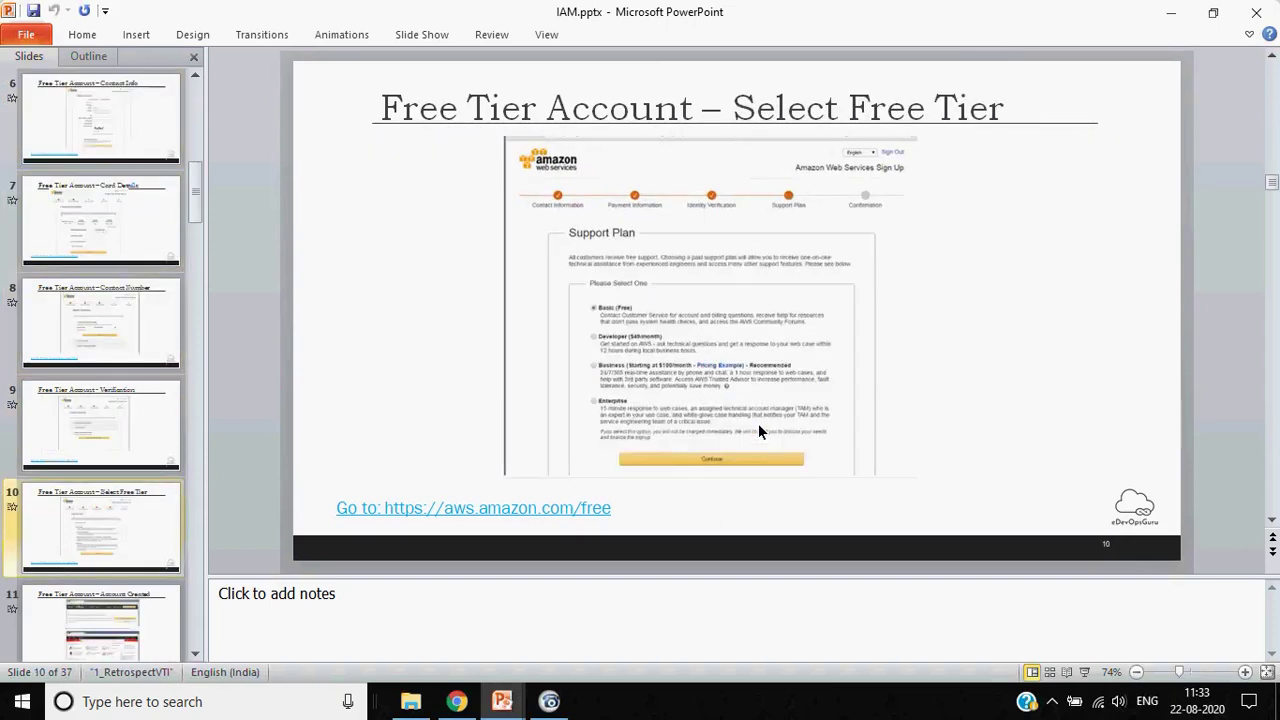
{"action": "mouse_move", "coordinate": [495, 701]}
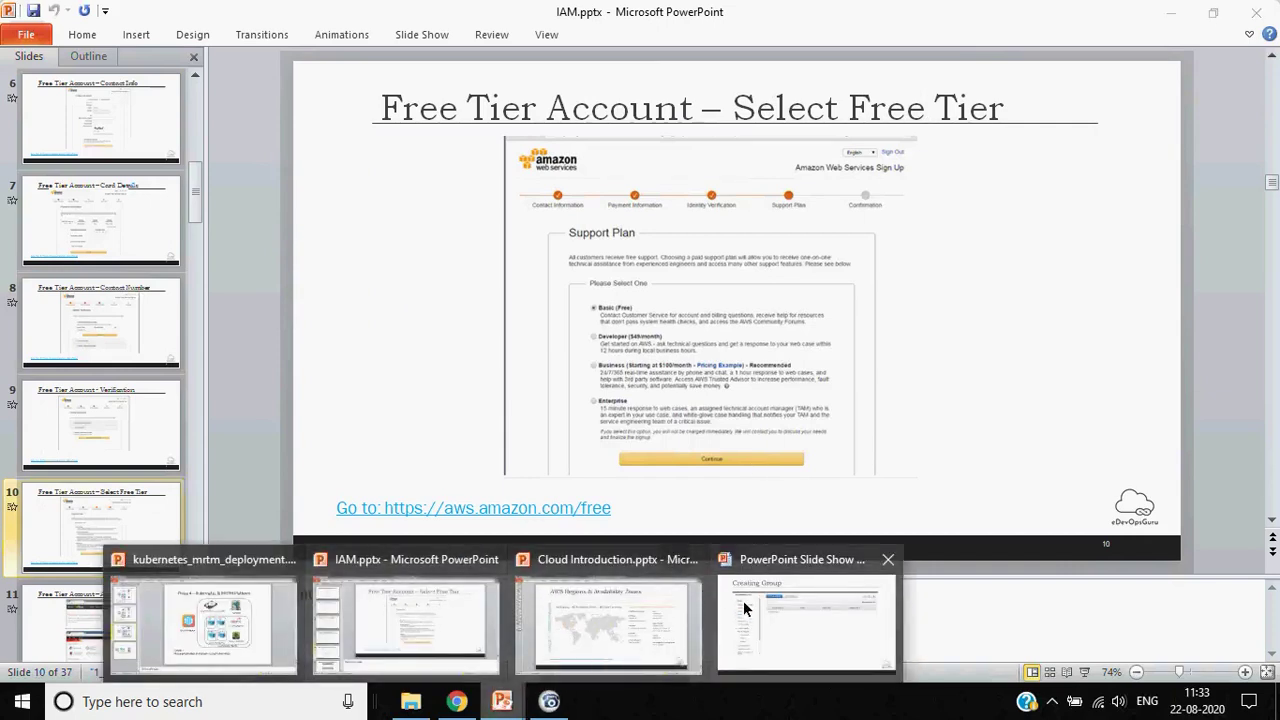
{"action": "left_click", "coordinate": [808, 625]}
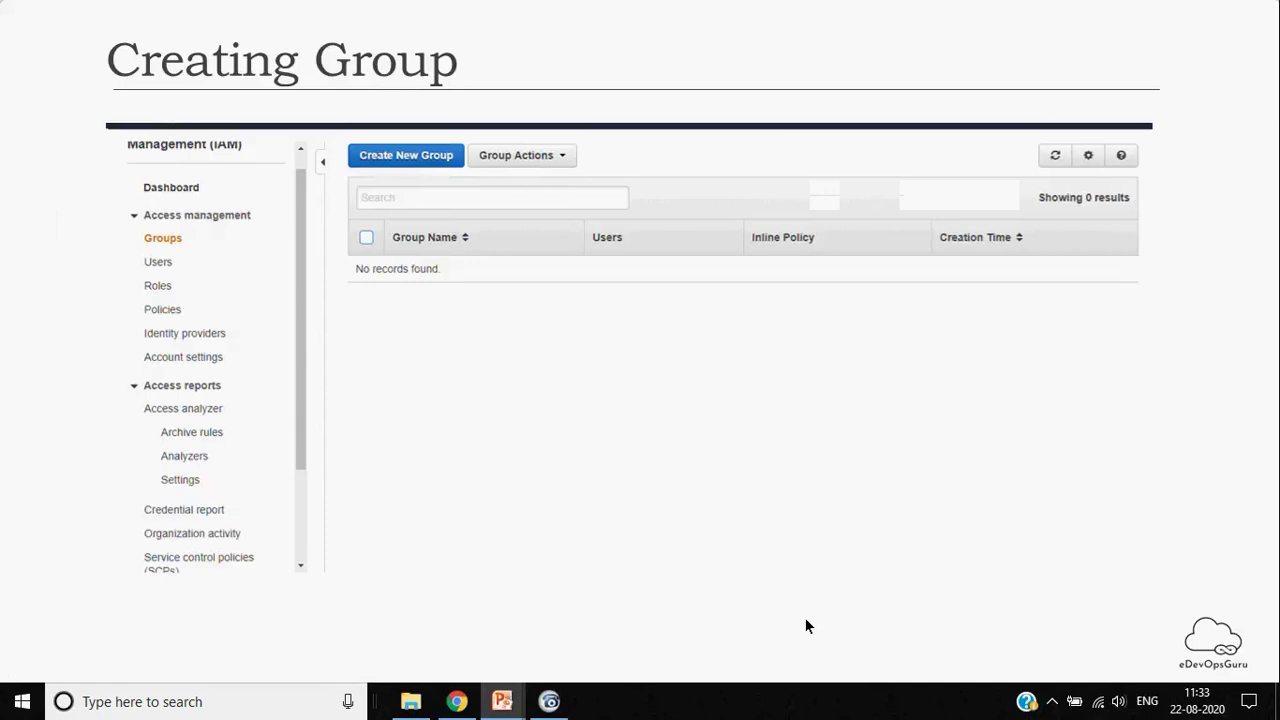
Present the group slides: Set Group Name, Attaching Policy, and the database-admin group summary
{"action": "key", "text": "Right"}
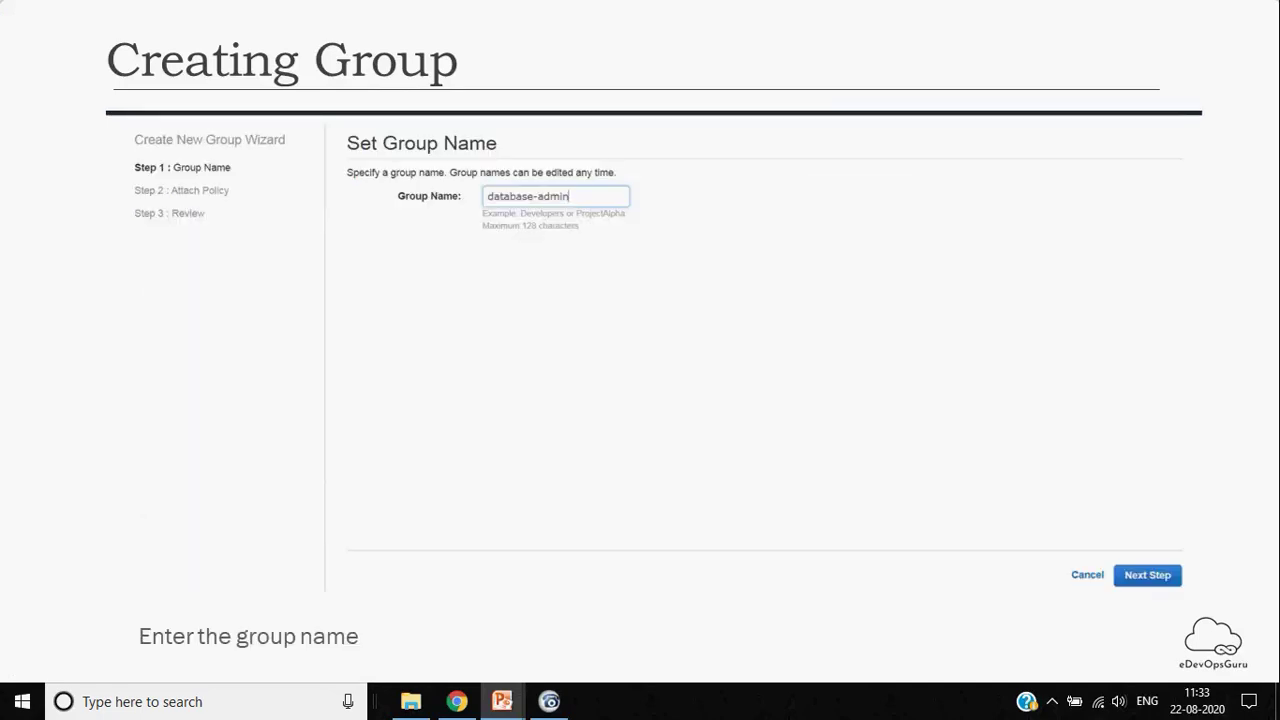
{"action": "key", "text": "Right"}
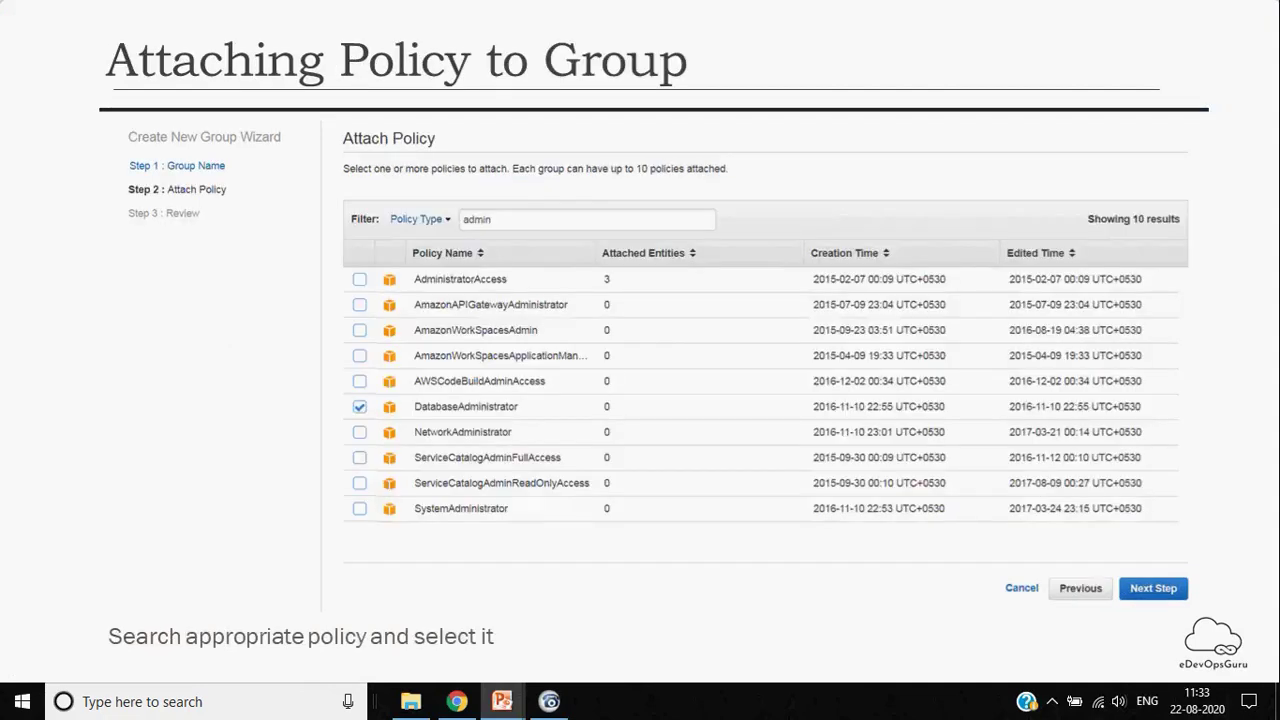
{"action": "key", "text": "Right"}
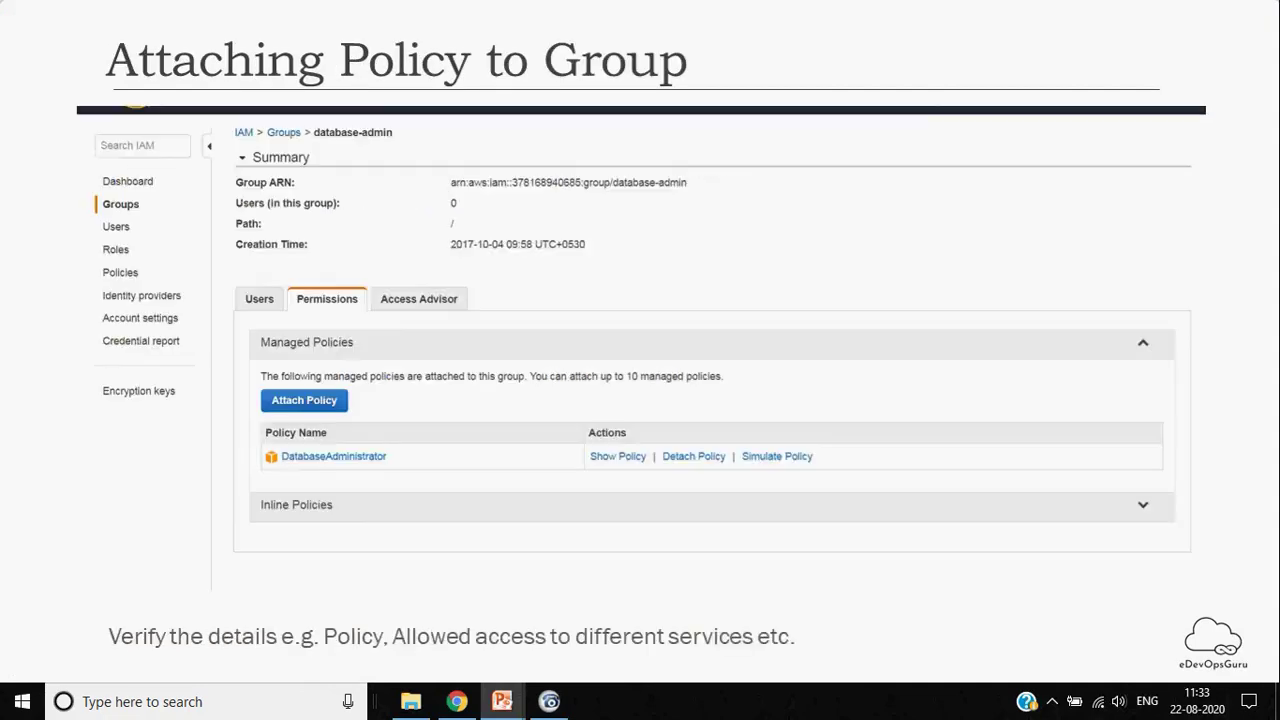
{"action": "key", "text": "Left"}
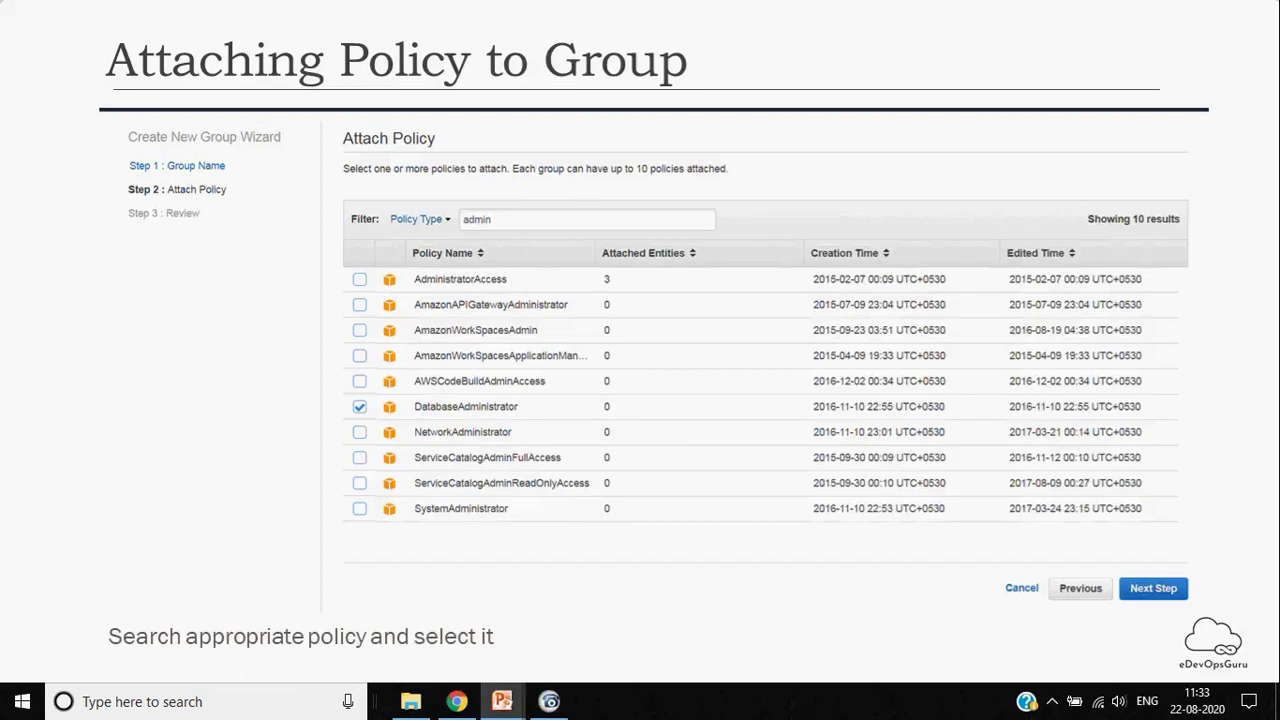
{"action": "key", "text": "Right"}
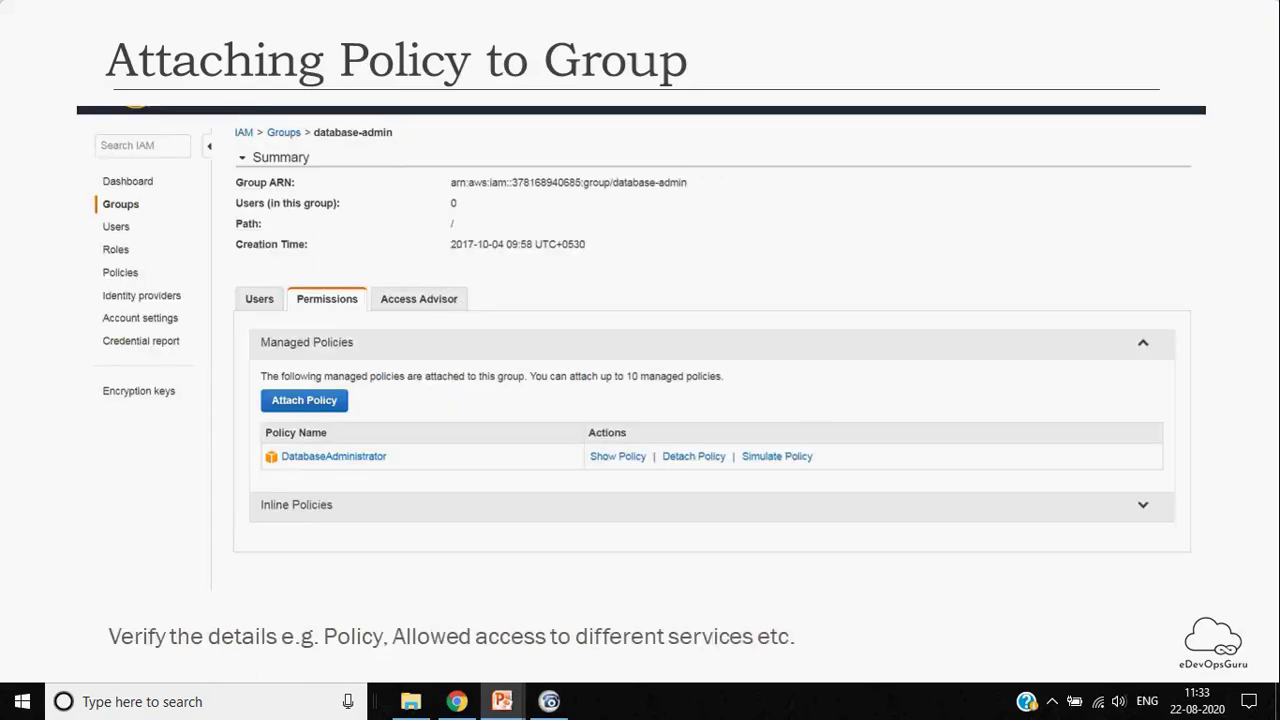
Present the User Creation slides from Add user through User Created, reaching the Role Creation title
{"action": "key", "text": "Right"}
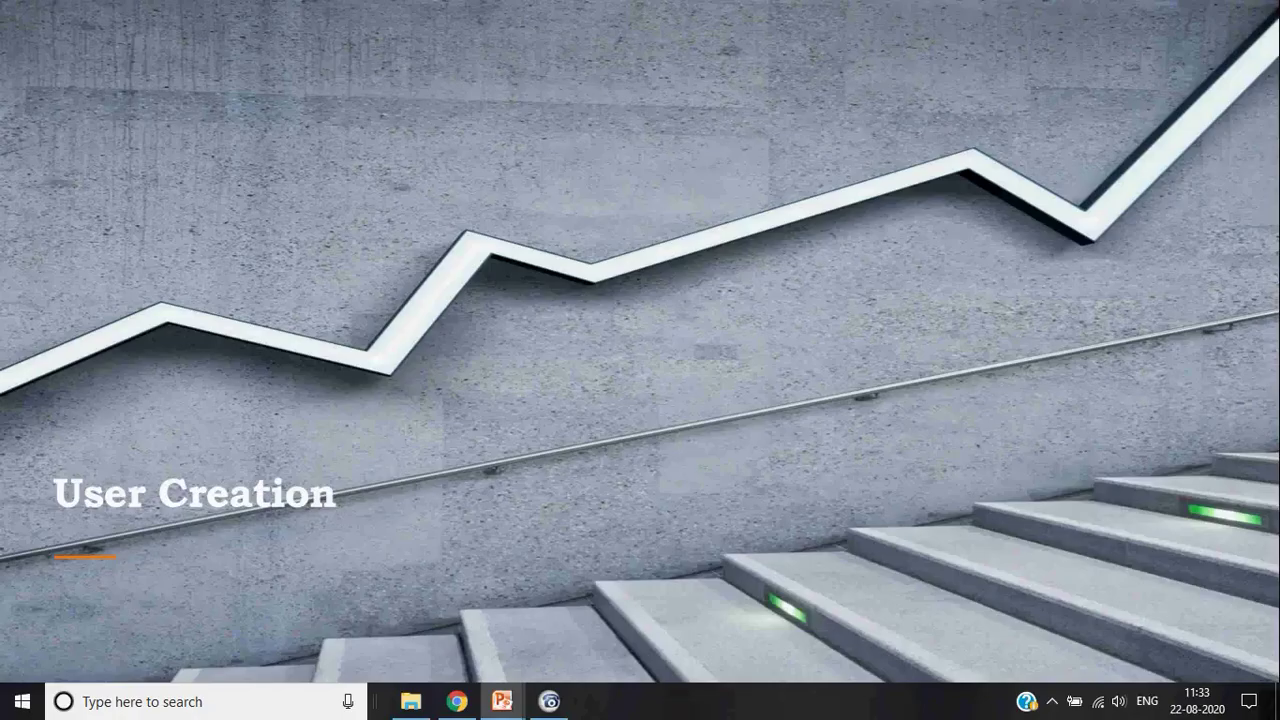
{"action": "key", "text": "Right"}
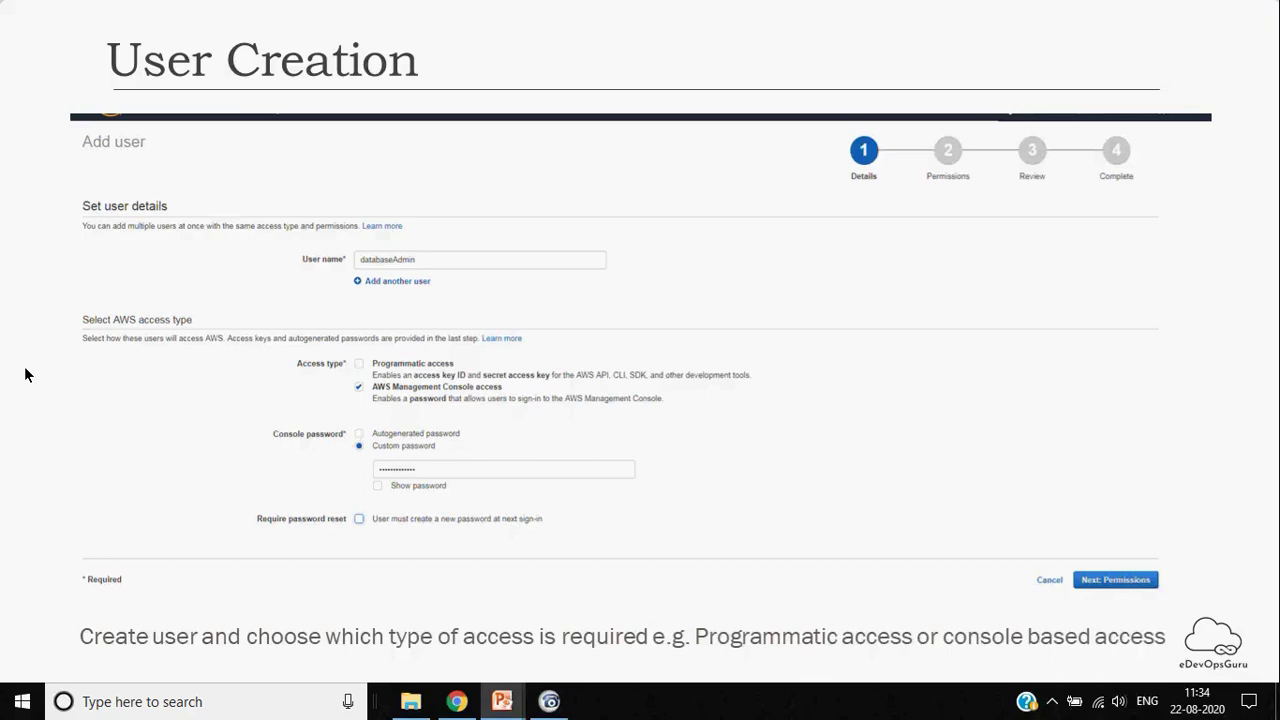
{"action": "key", "text": "Right"}
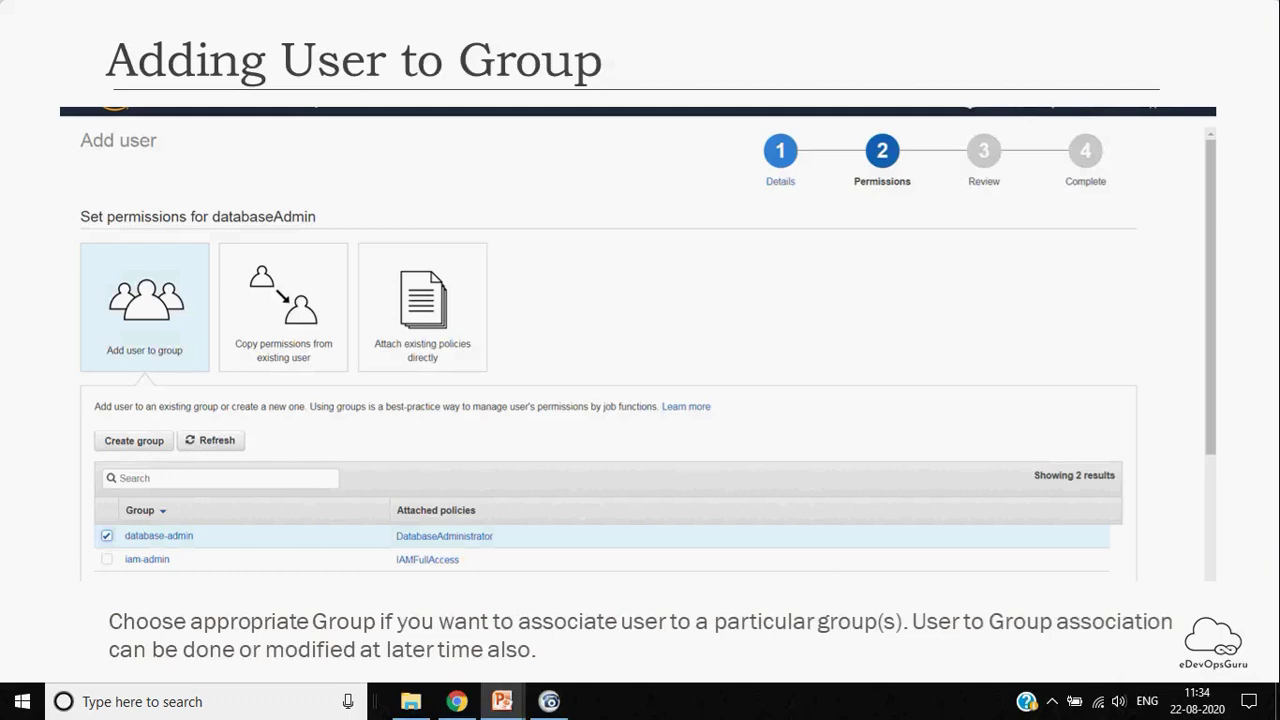
{"action": "key", "text": "Right"}
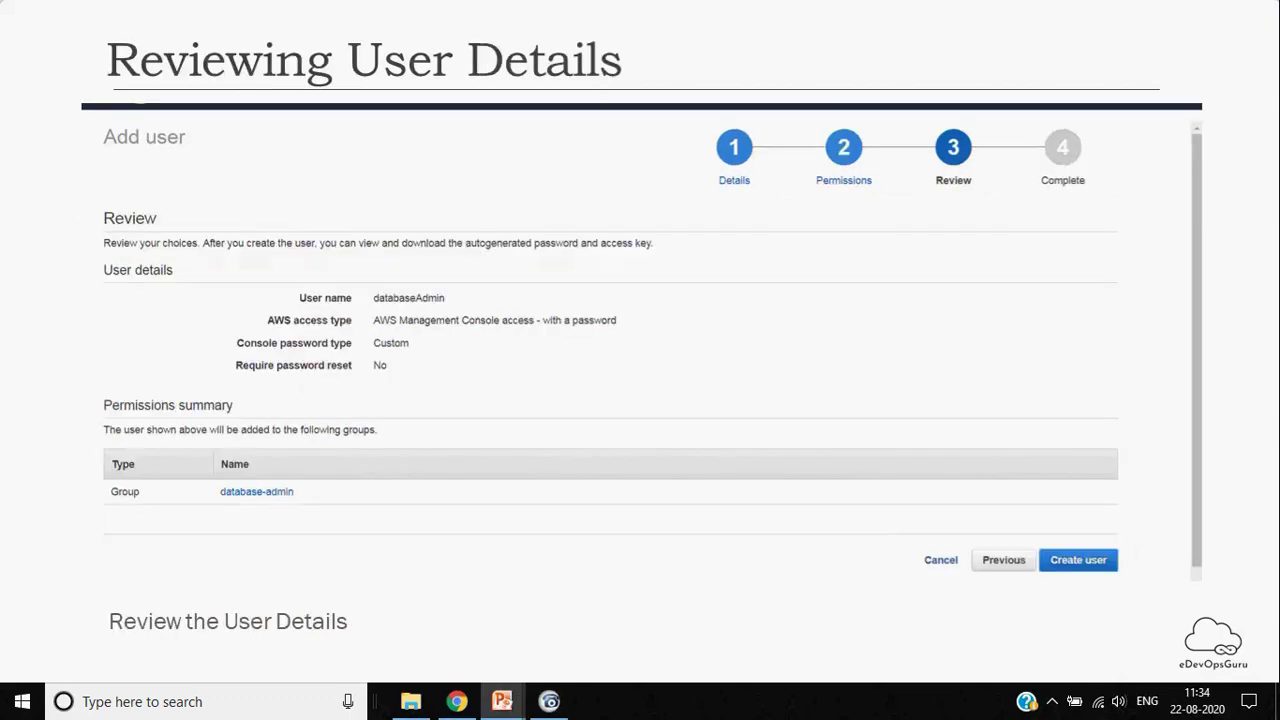
{"action": "key", "text": "Right"}
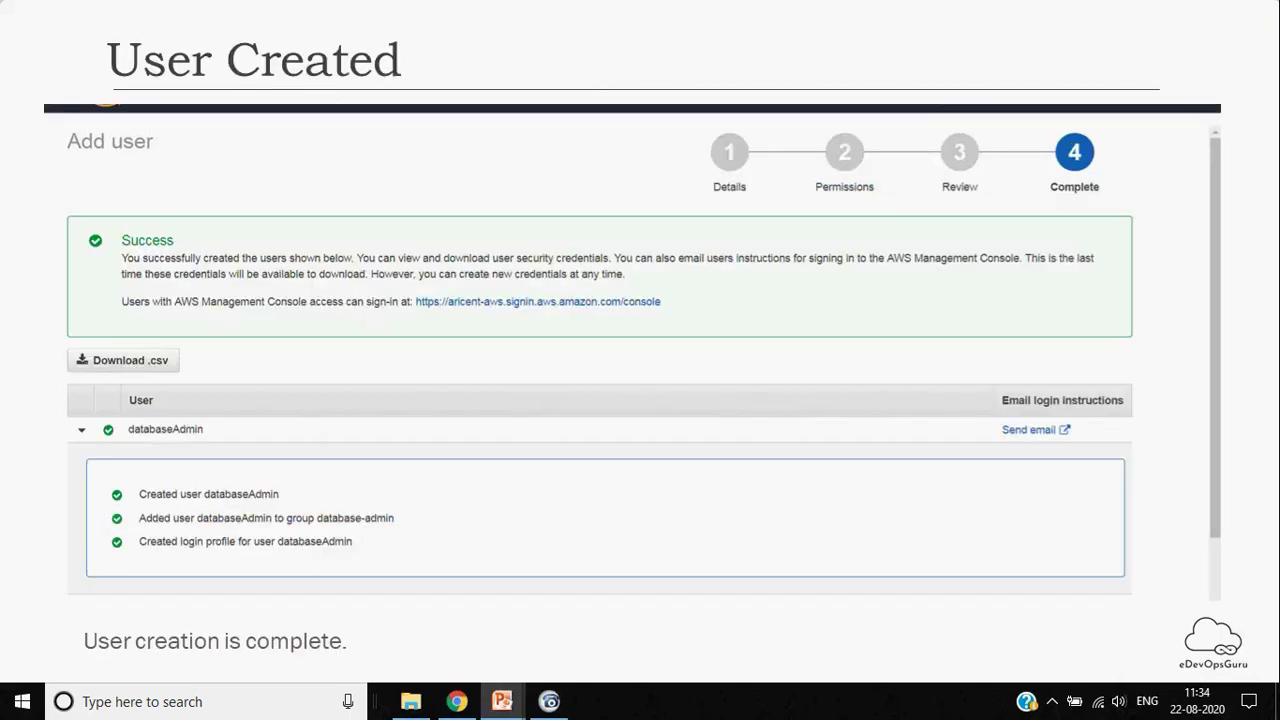
{"action": "key", "text": "Right"}
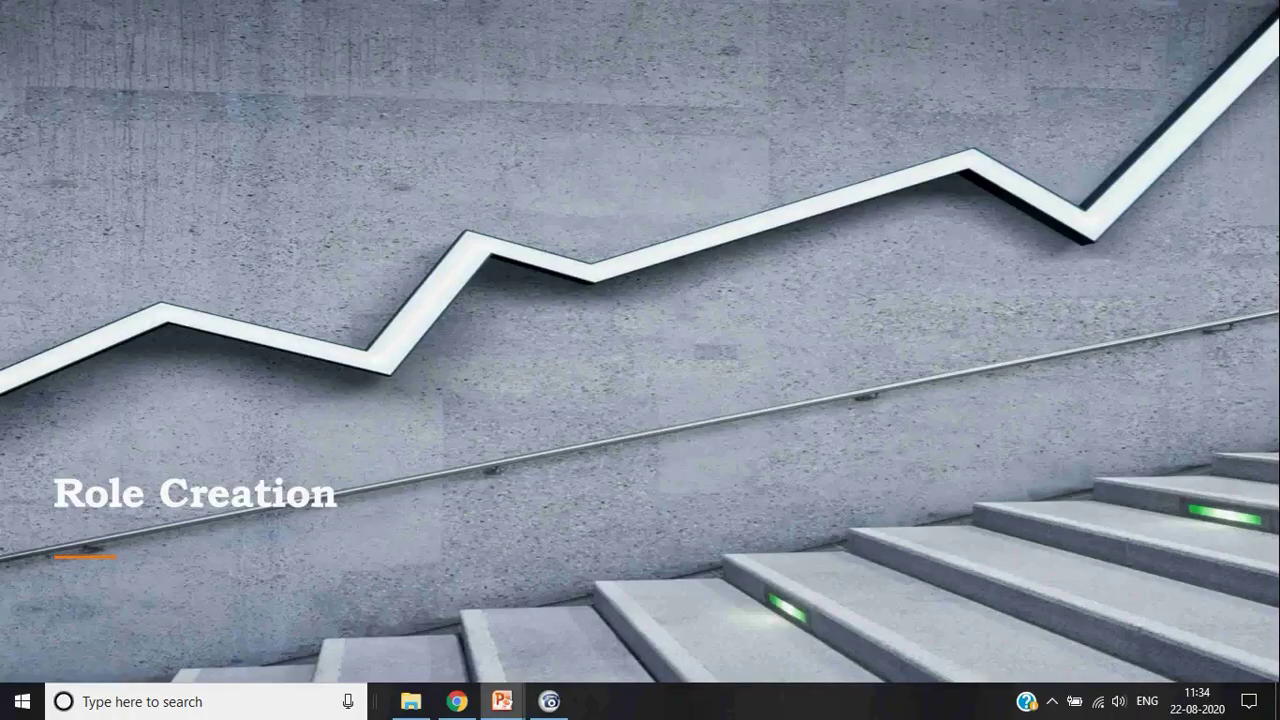
Present the role slides: role type selection, Attach policy, and role review
{"action": "key", "text": "Right"}
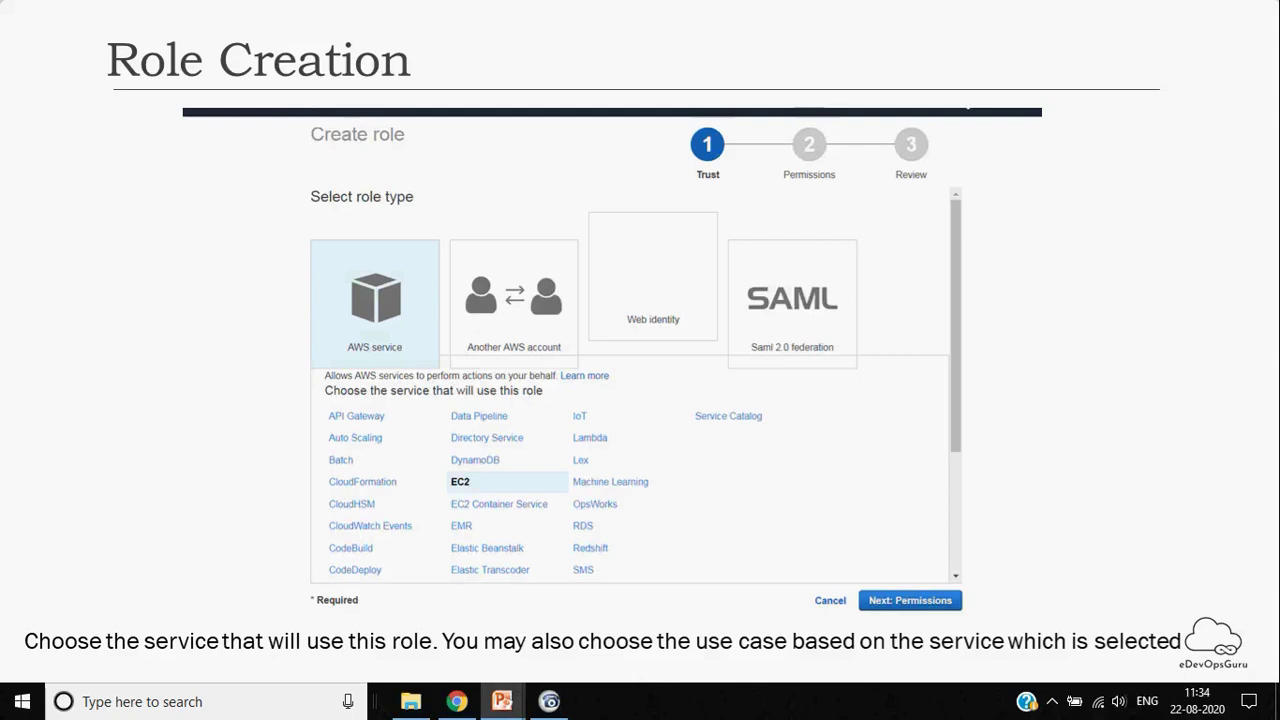
{"action": "key", "text": "Right"}
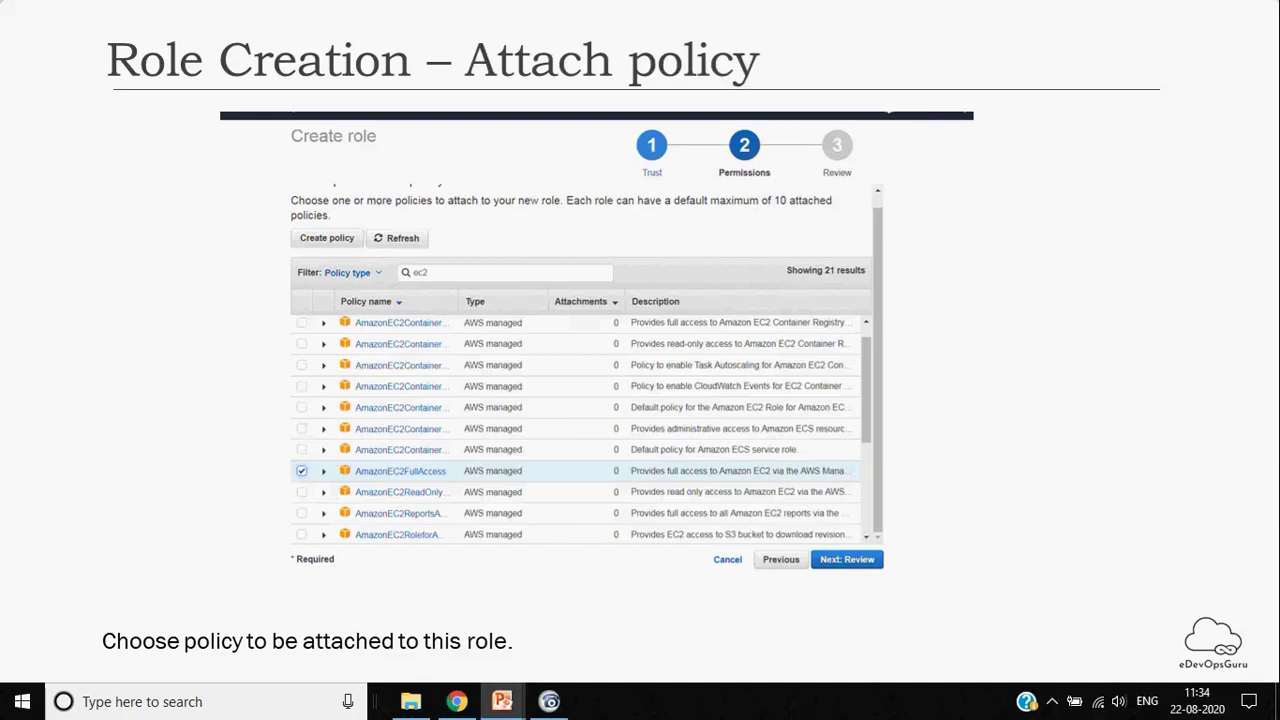
{"action": "key", "text": "Right"}
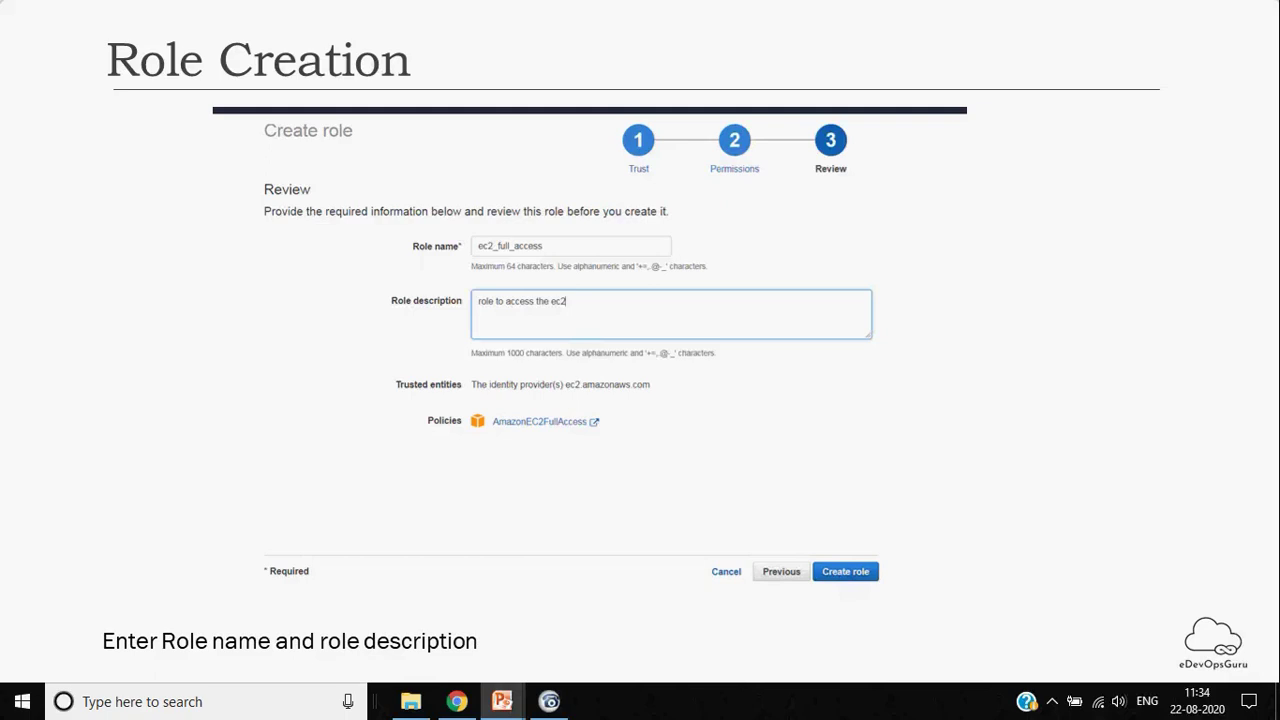
Present the Password Policy slides up to AWS IAM – Hands-on, then return to editing IAM.pptx at slide 10
{"action": "key", "text": "Right"}
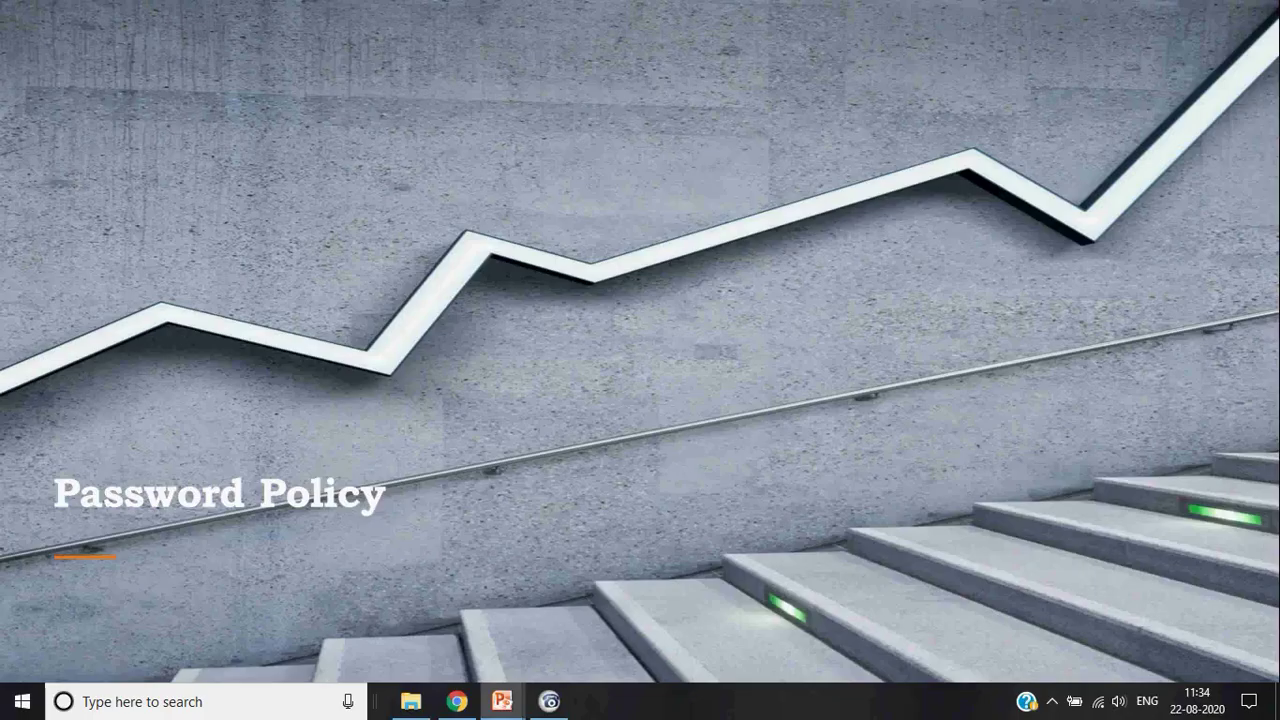
{"action": "key", "text": "Right"}
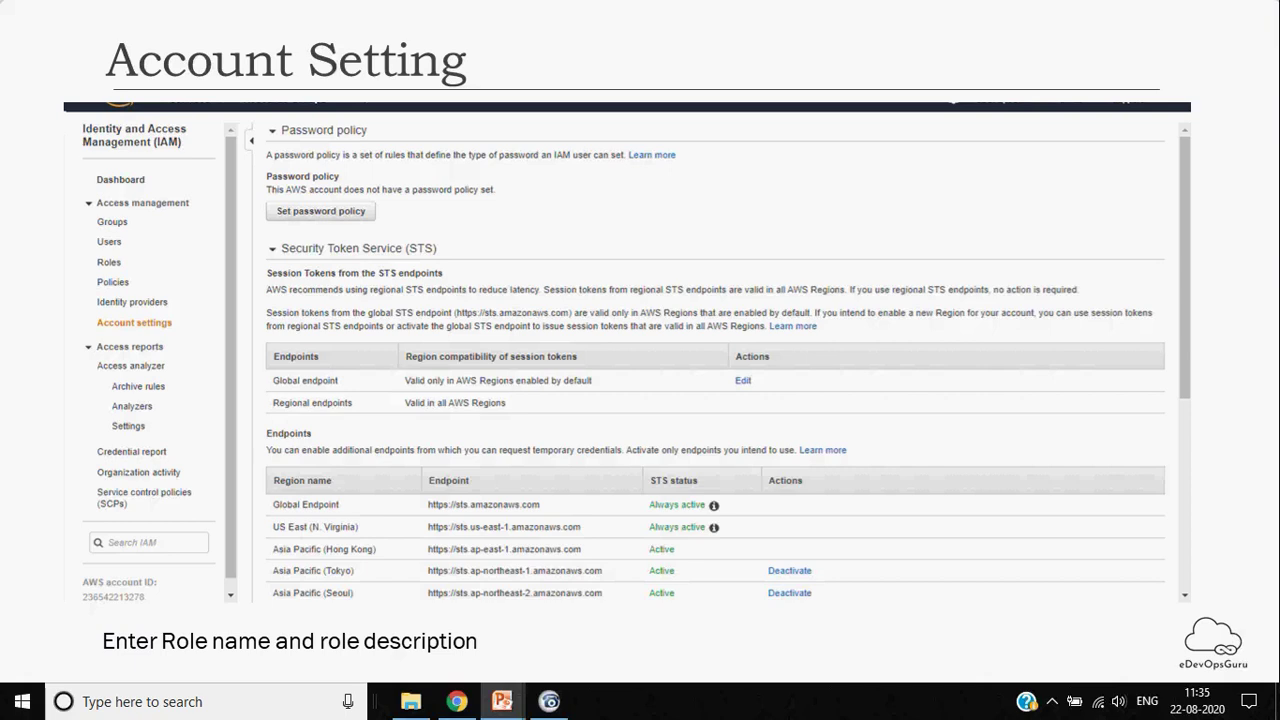
{"action": "key", "text": "Right"}
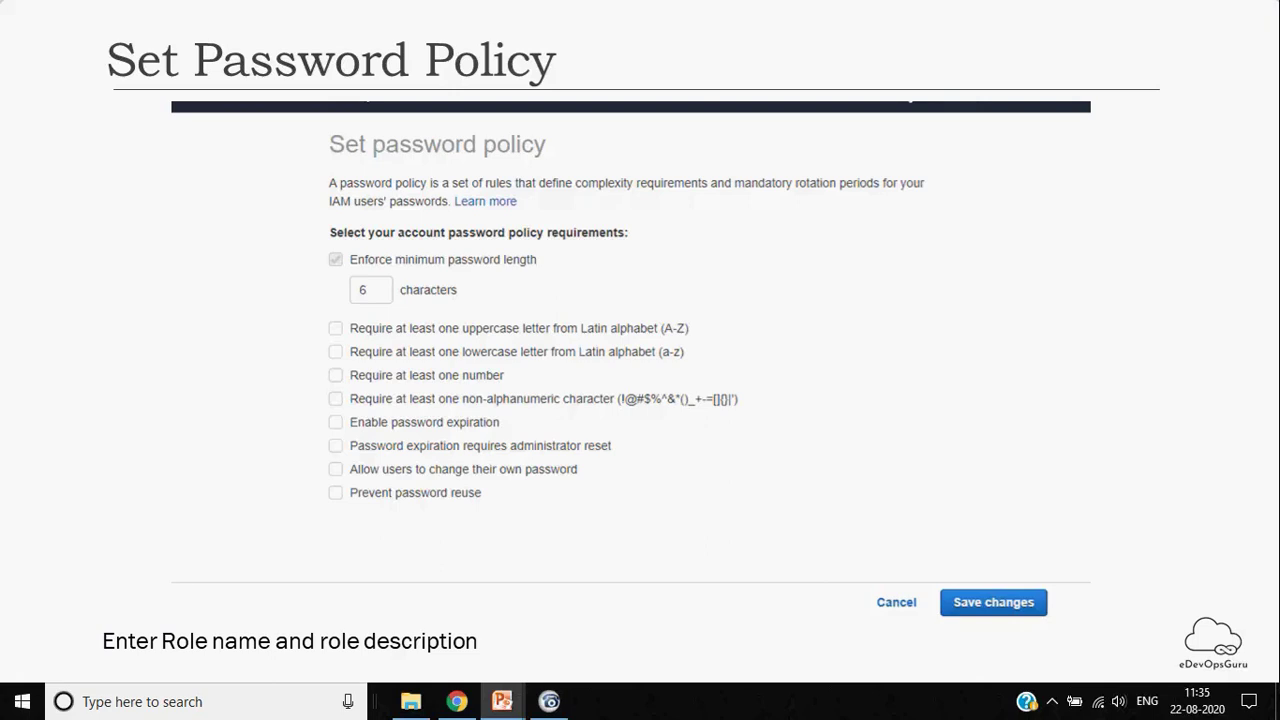
{"action": "key", "text": "Right"}
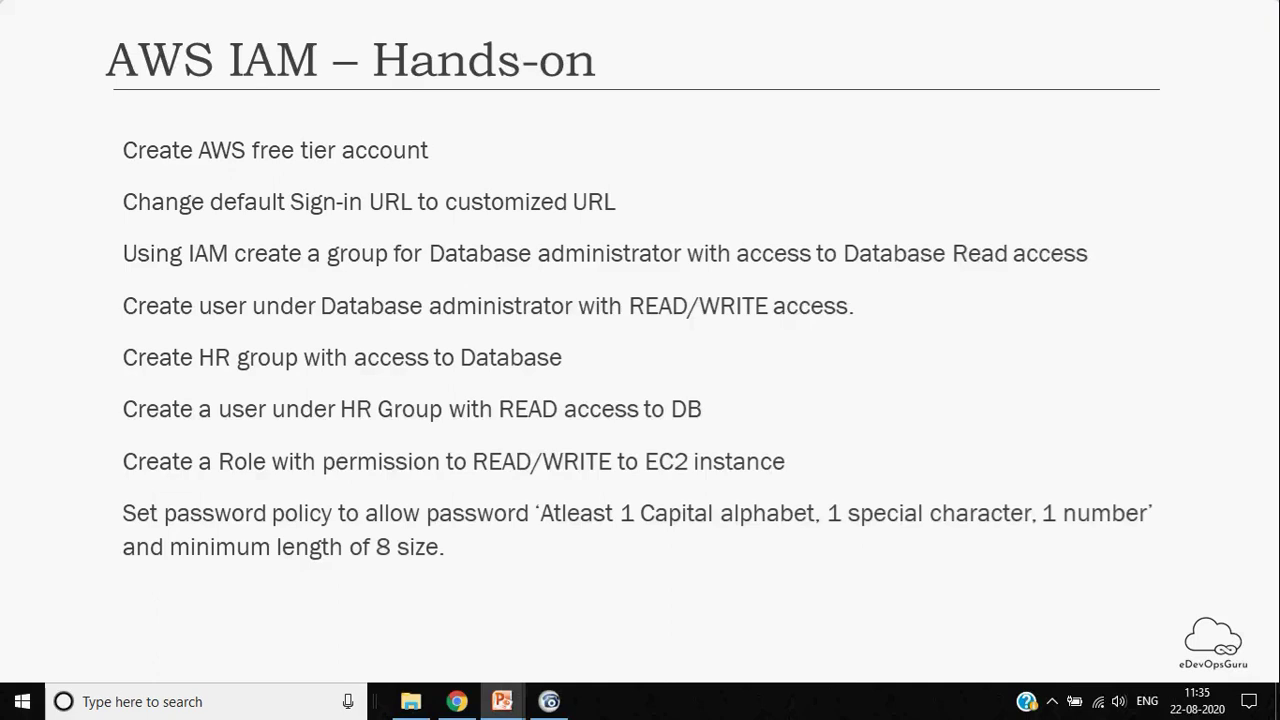
{"action": "key", "text": "alt+Tab"}
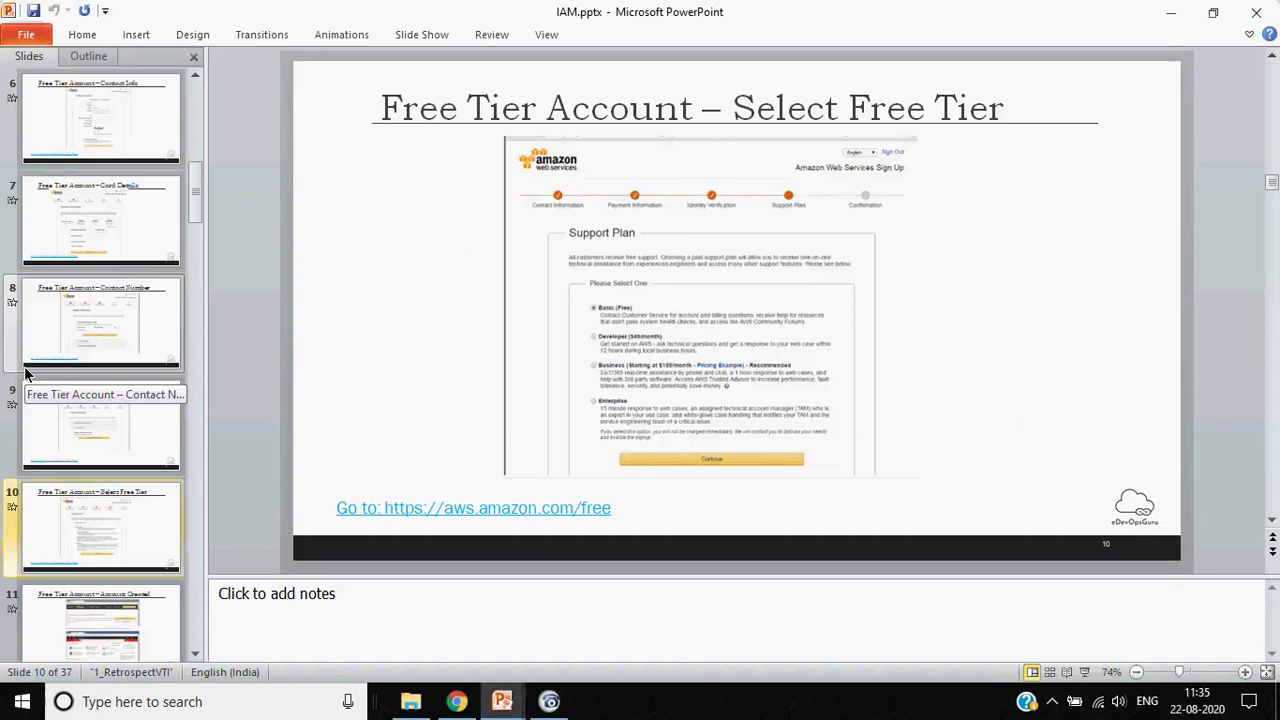
Return to the full-screen slide show showing the AWS IAM – Hands-on exercise slide
{"action": "key", "text": "alt+Tab"}
{"action": "key", "text": "alt+Tab"}
{"action": "key", "text": "alt+Tab"}
{"action": "key", "text": "Escape"}
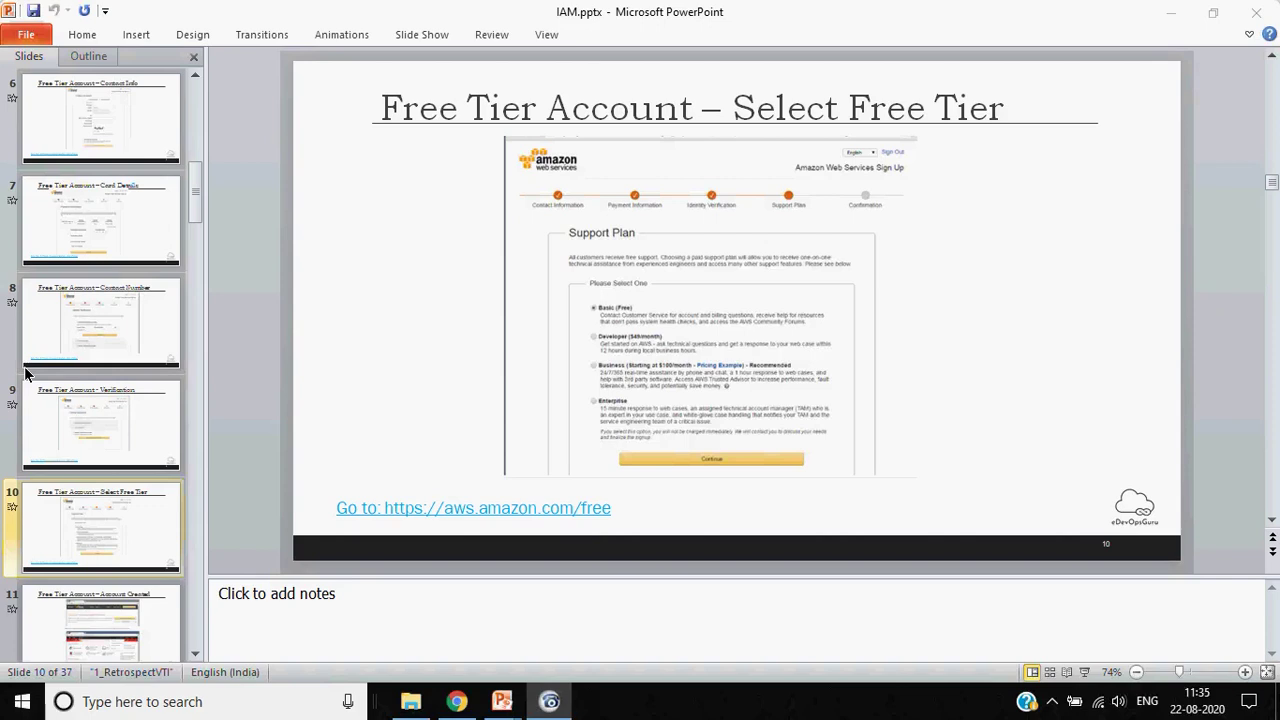
{"action": "key", "text": "alt+Tab"}
{"action": "key", "text": "alt+Tab"}
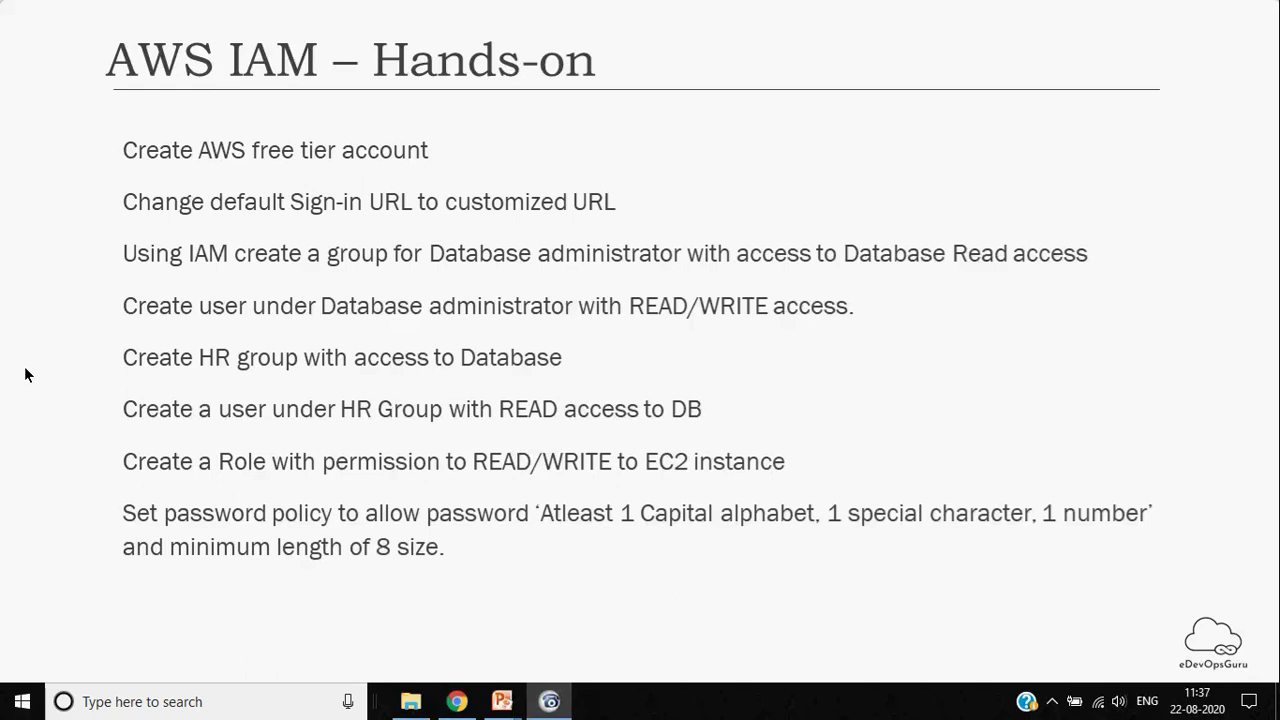
{"action": "left_click", "coordinate": [27, 374]}
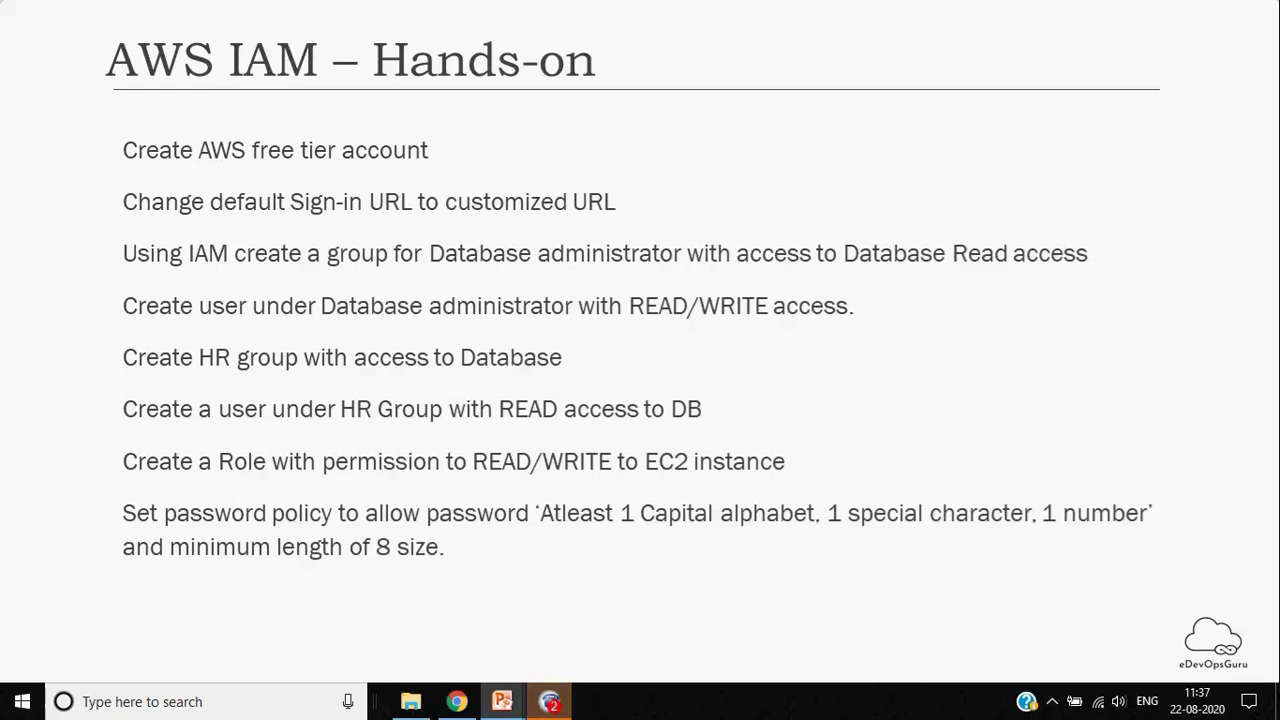
{"action": "mouse_move", "coordinate": [559, 704]}
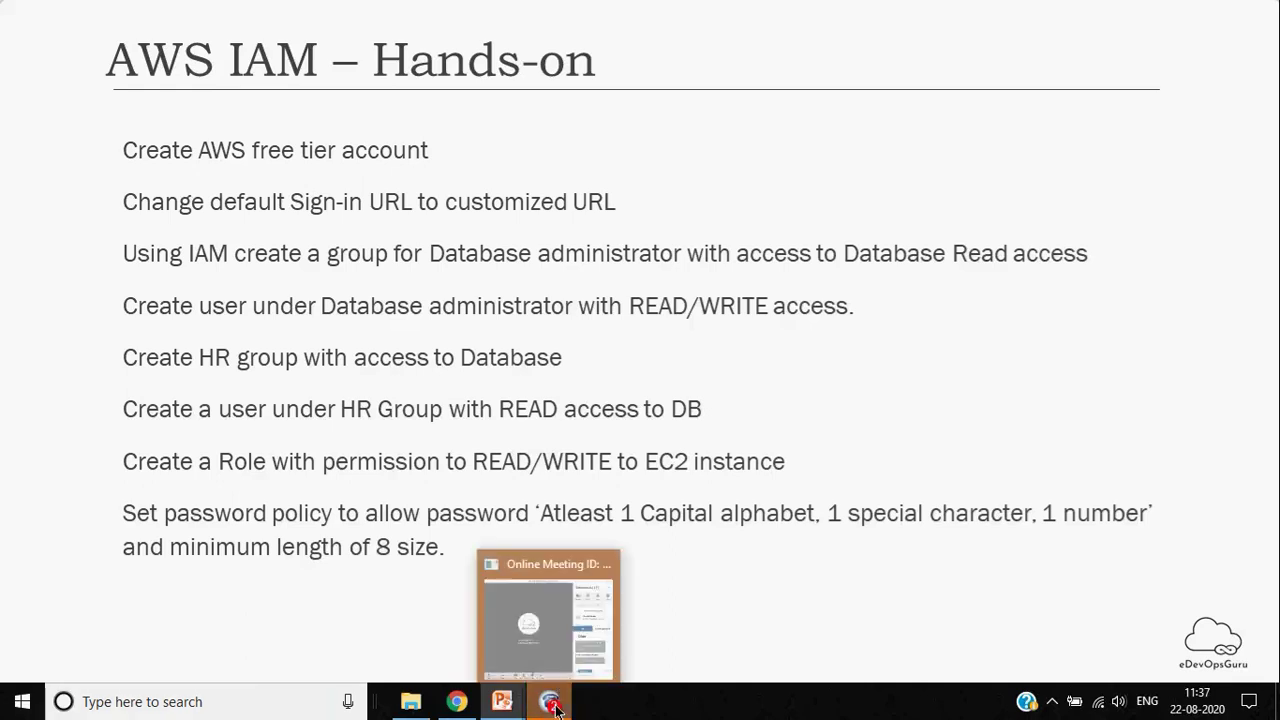
{"action": "left_click", "coordinate": [554, 627]}
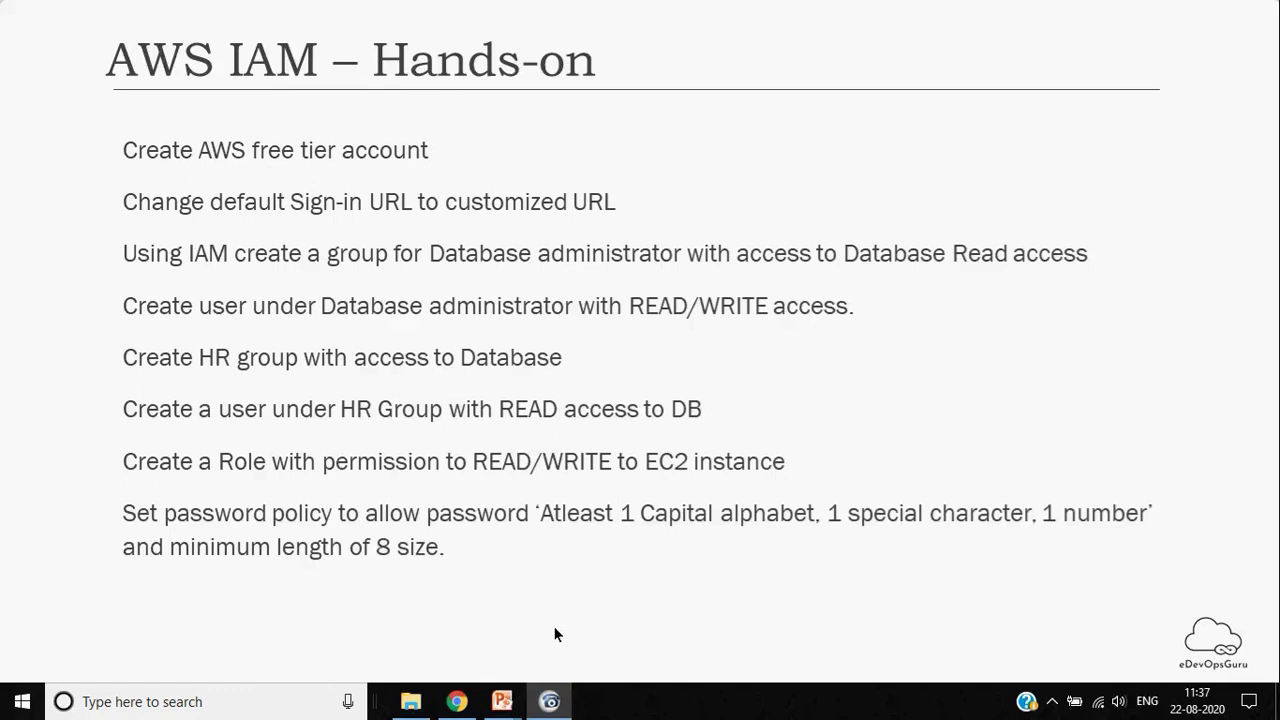
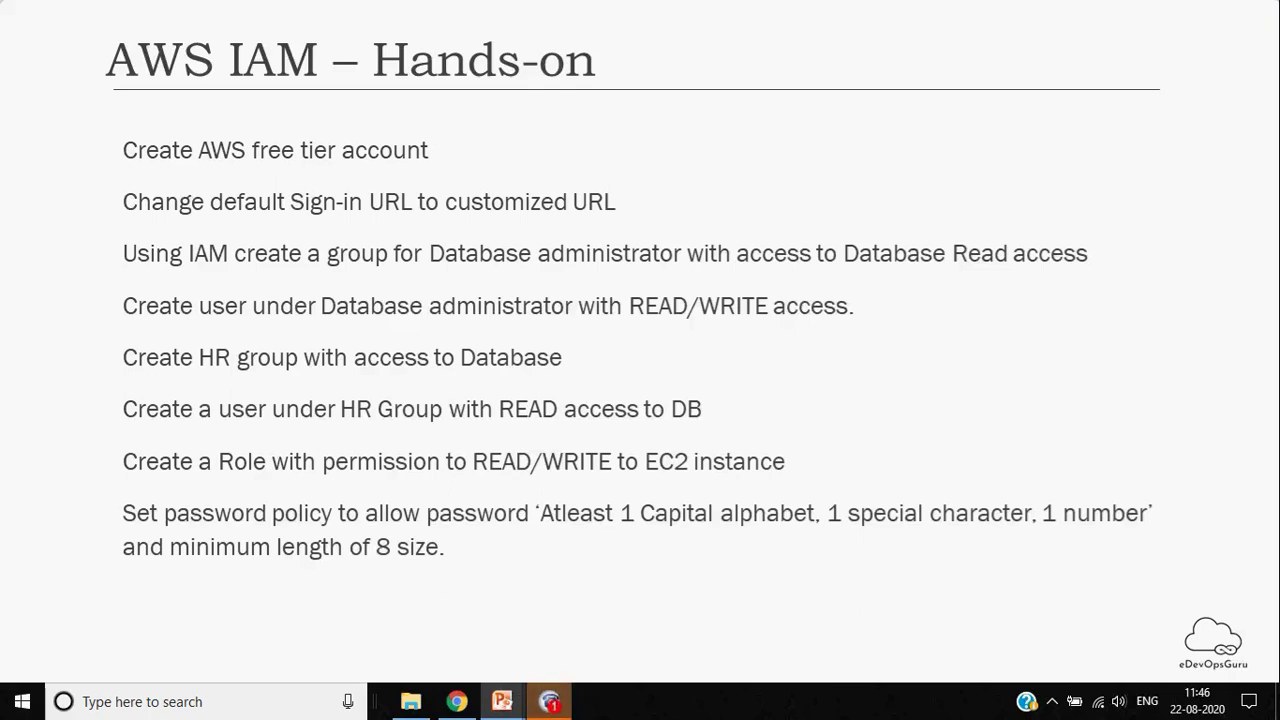
Switch briefly to the meeting app, then bring the slide show back to the front
{"action": "key", "text": "alt+Tab"}
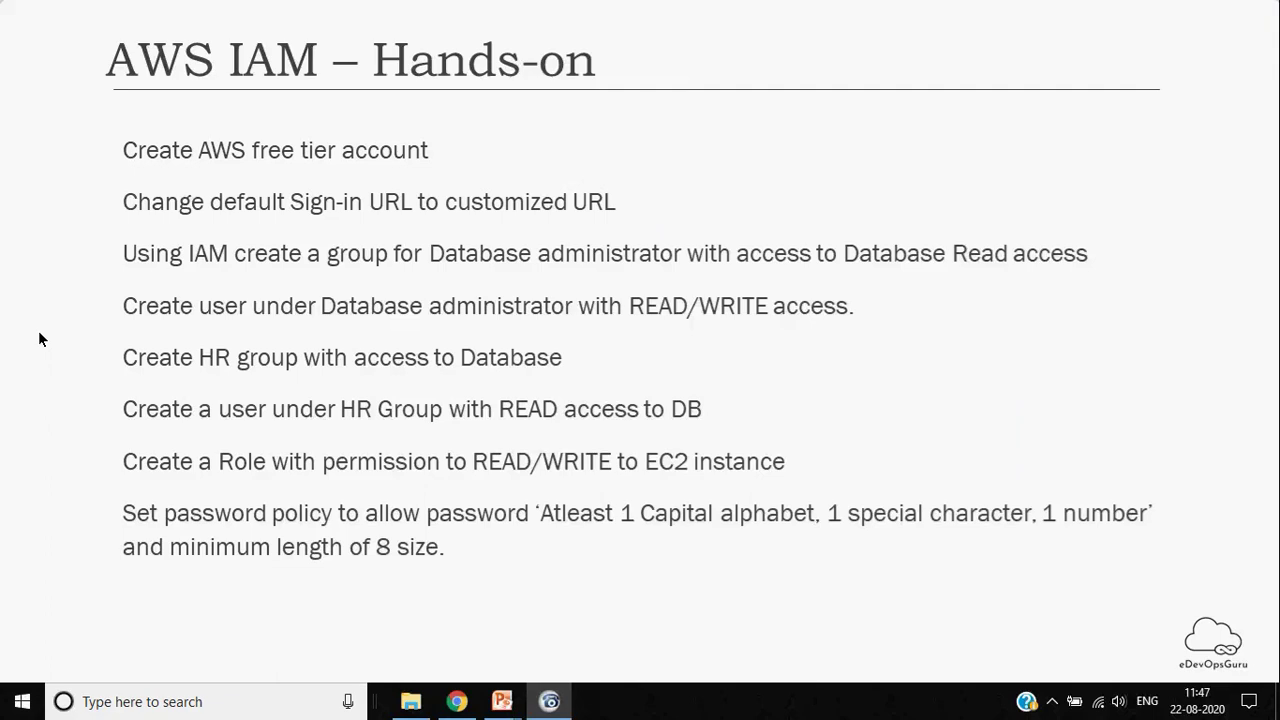
{"action": "left_click", "coordinate": [40, 338]}
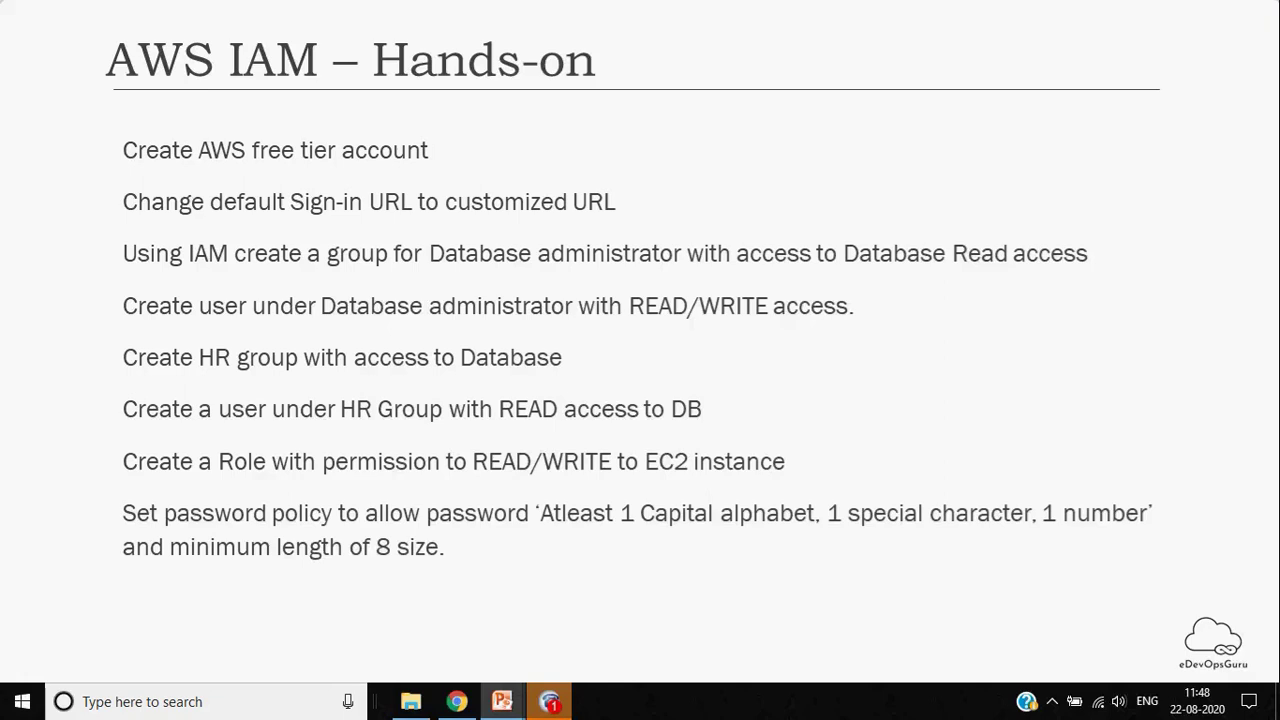
{"action": "mouse_move", "coordinate": [543, 706]}
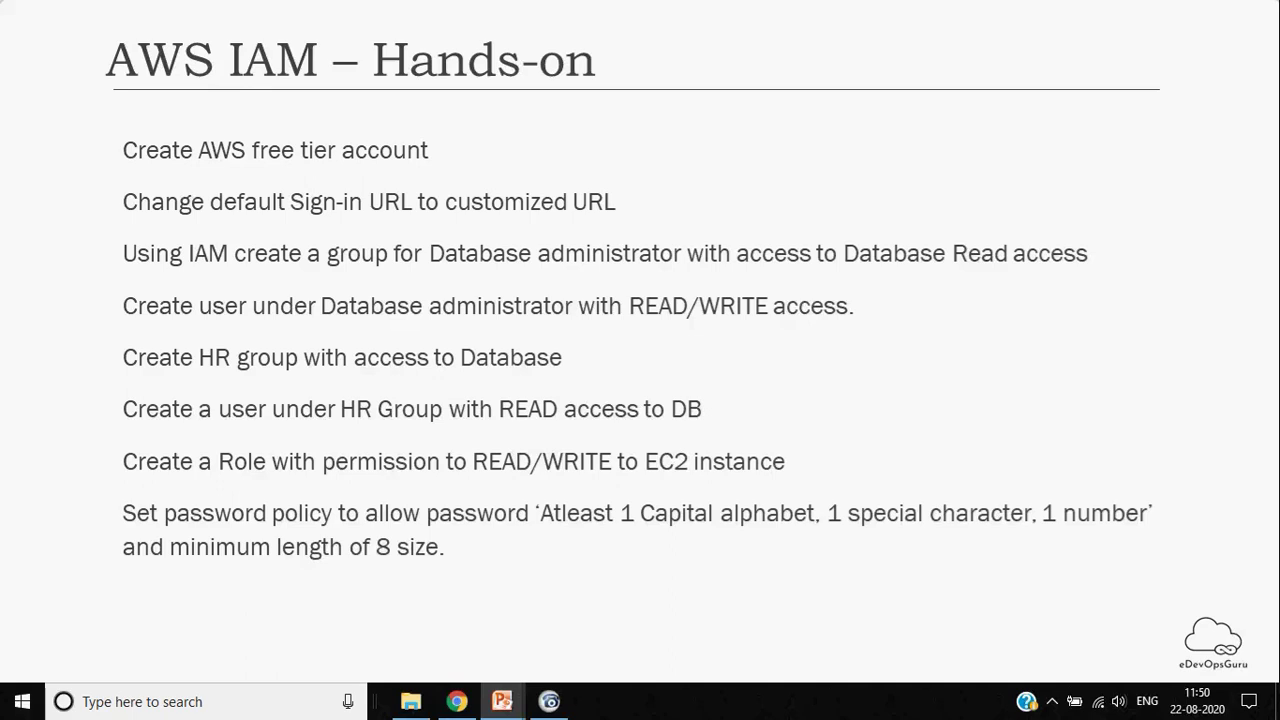
{"action": "key", "text": "alt+Tab"}
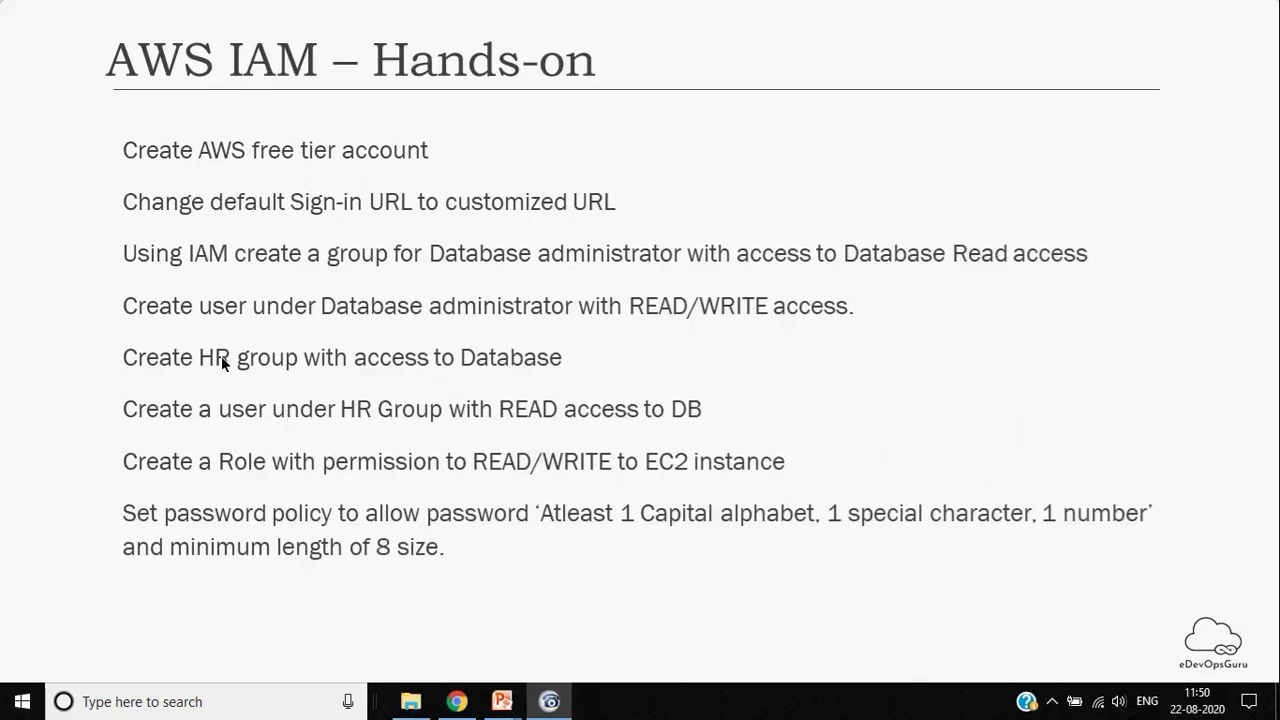
{"action": "left_click", "coordinate": [174, 360]}
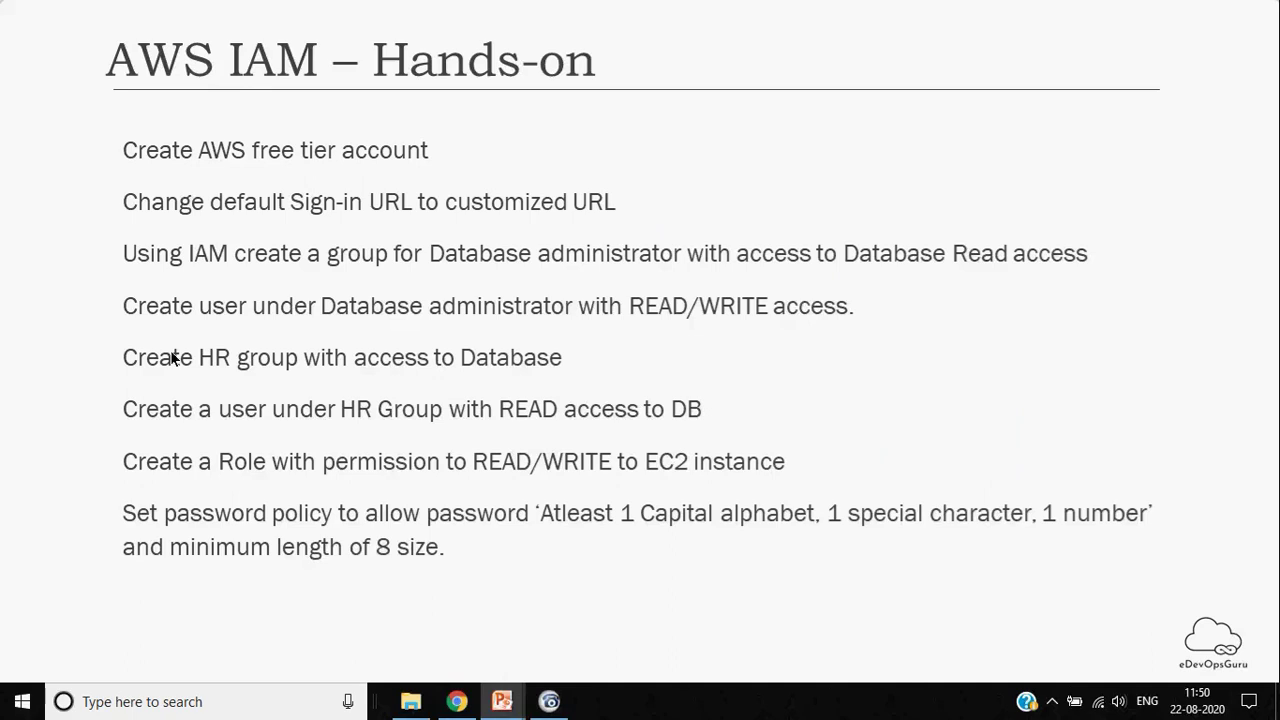
Launch Paint and paste the captured AWS IAM Hands-on slide as a 1366 × 768 image
{"action": "key", "text": "super"}
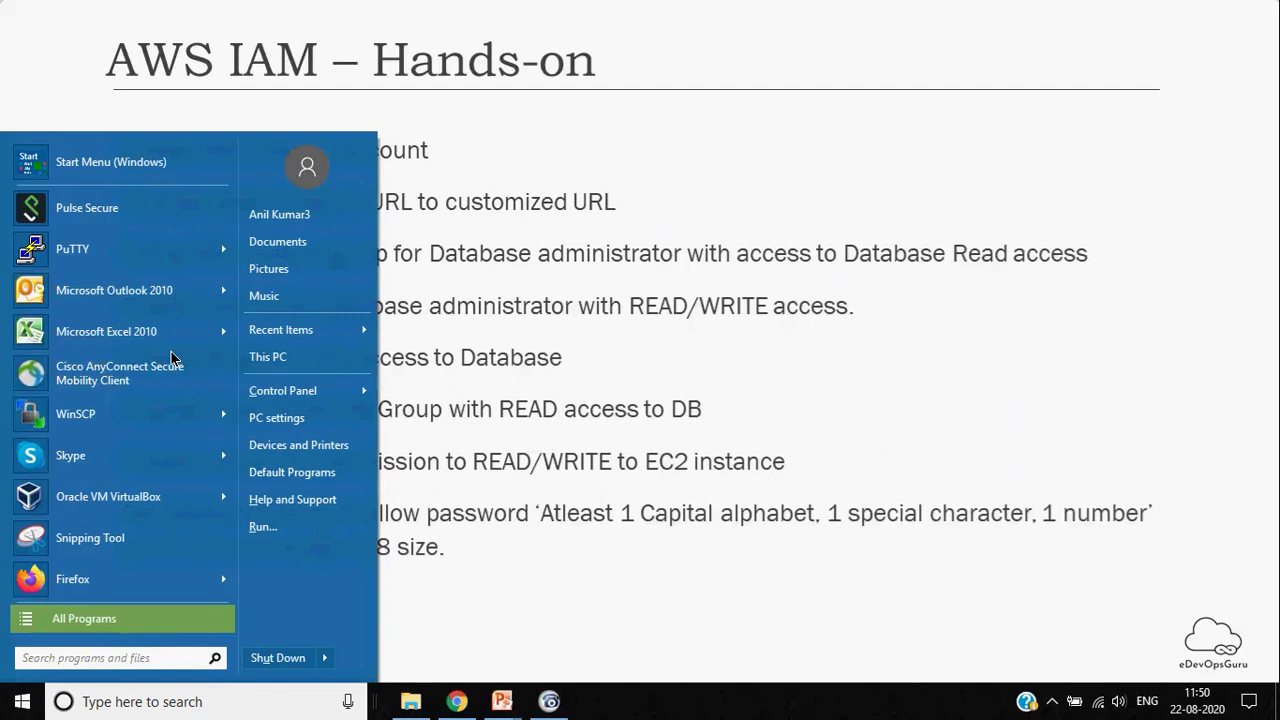
{"action": "type", "text": "paint"}
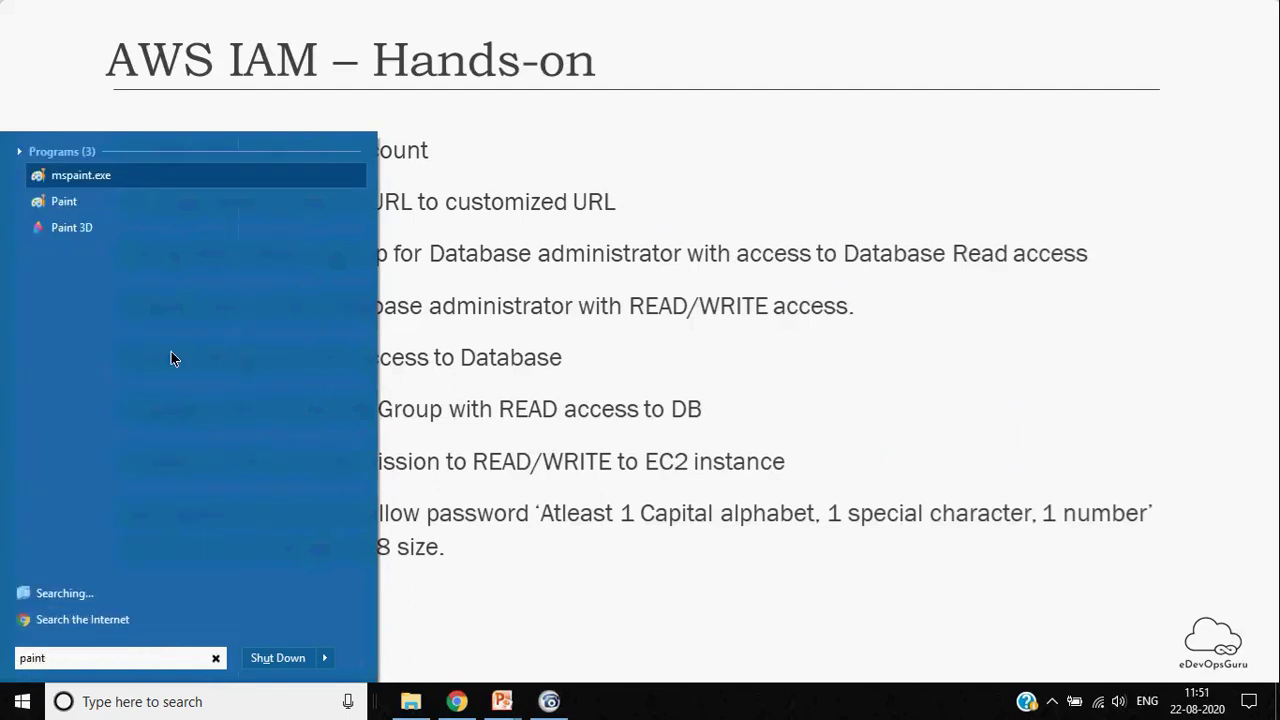
{"action": "key", "text": "Return"}
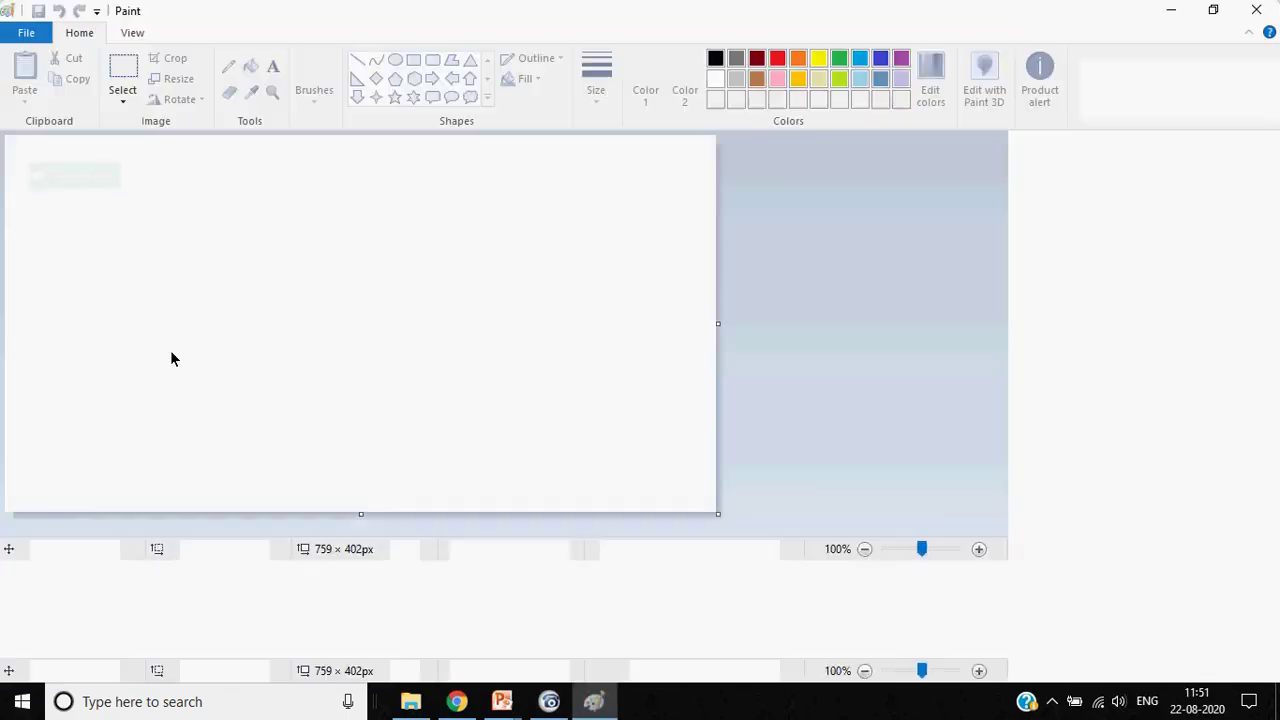
{"action": "key", "text": "ctrl+v"}
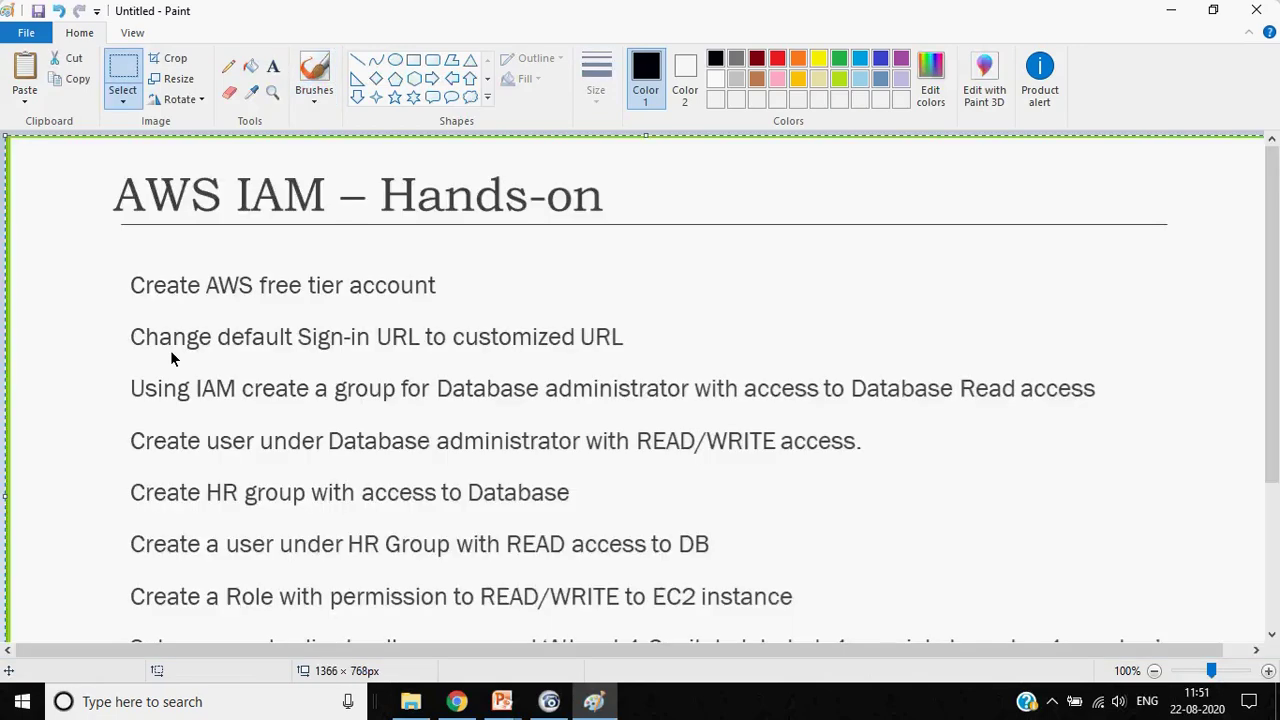
Save the image to the Desktop as the PNG file IAM-hands-on.png
{"action": "key", "text": "ctrl+s"}
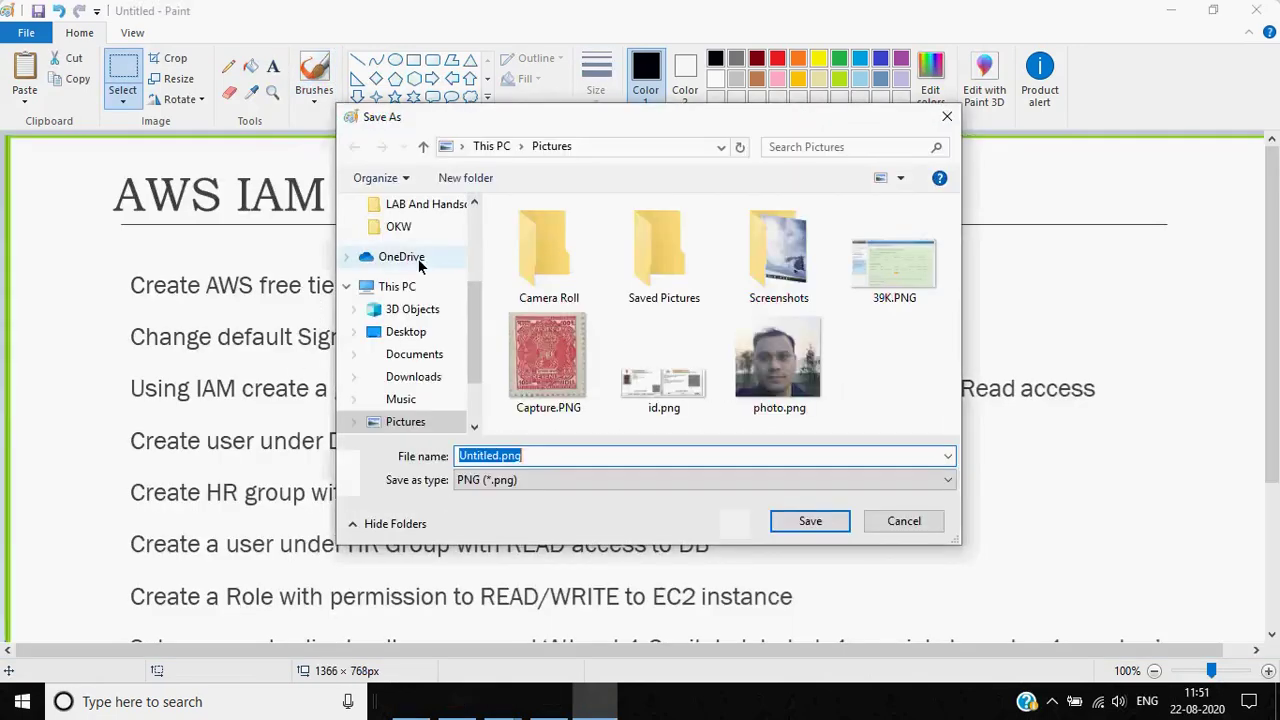
{"action": "scroll", "coordinate": [460, 295], "scroll_direction": "up", "scroll_amount": 3}
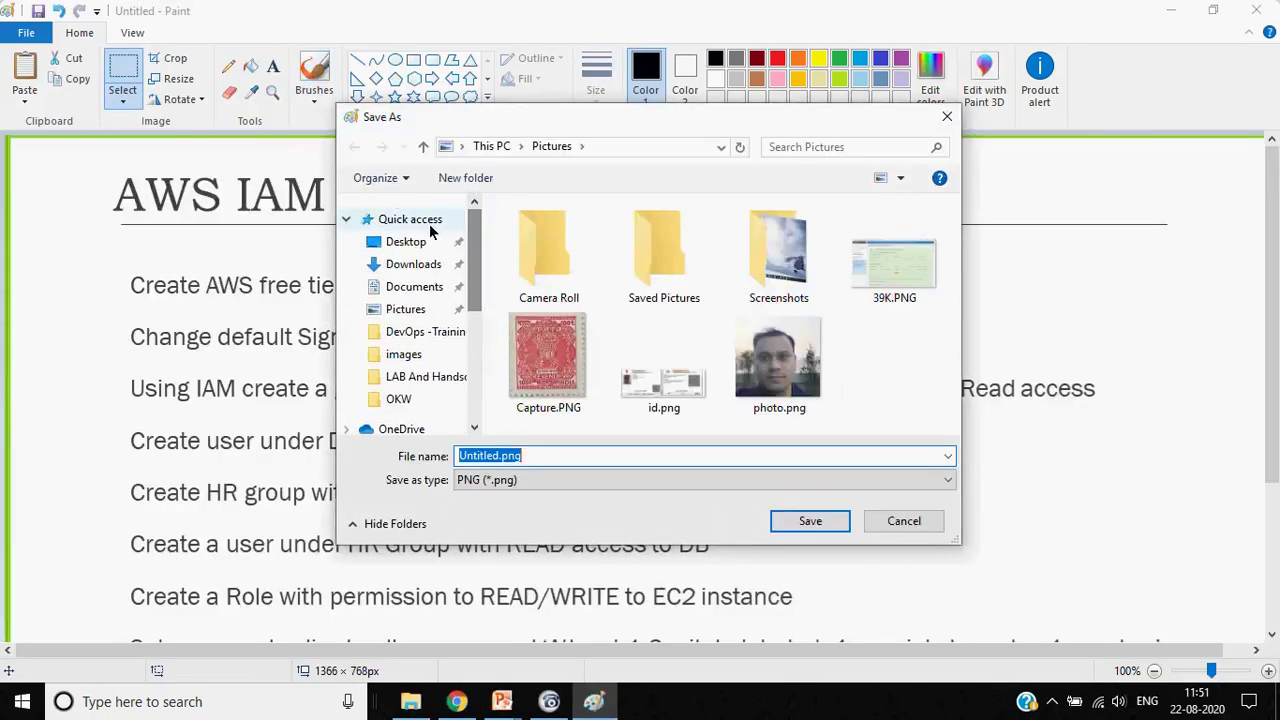
{"action": "left_click", "coordinate": [420, 241]}
{"action": "left_click", "coordinate": [525, 456]}
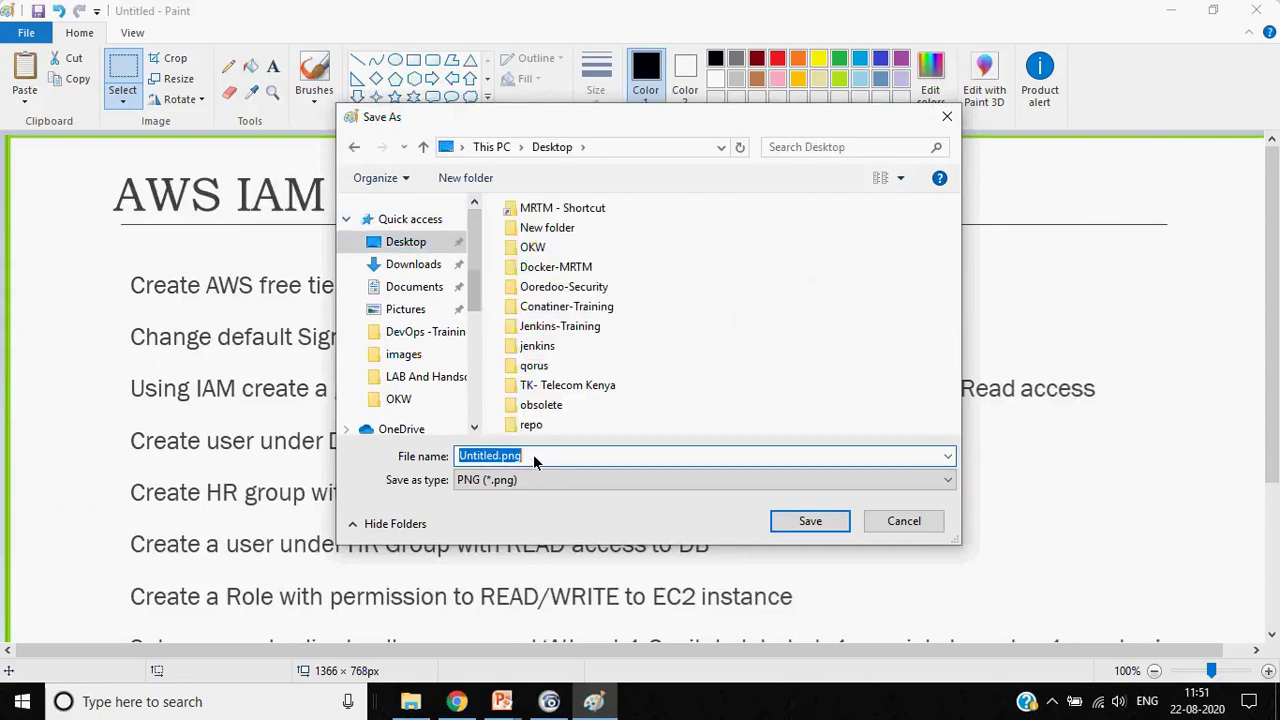
{"action": "type", "text": "IAM-hands"}
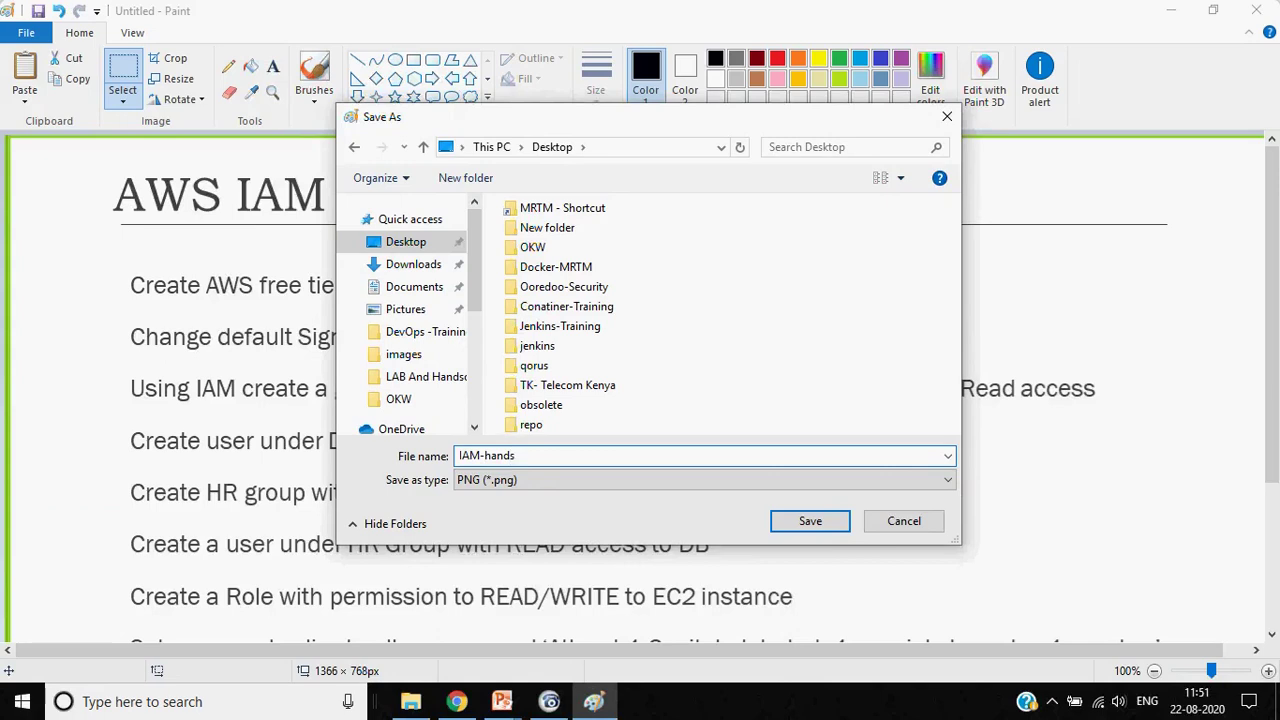
{"action": "type", "text": "-on"}
{"action": "key", "text": "Return"}
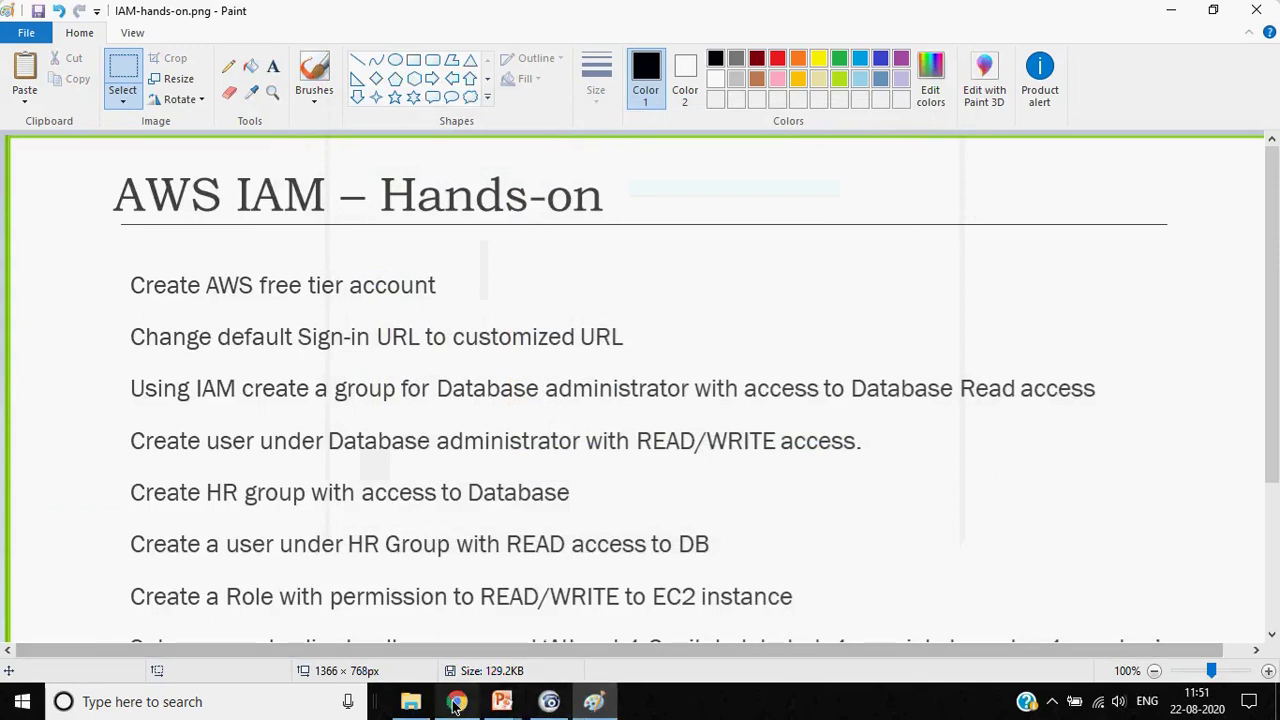
{"action": "left_click", "coordinate": [549, 702]}
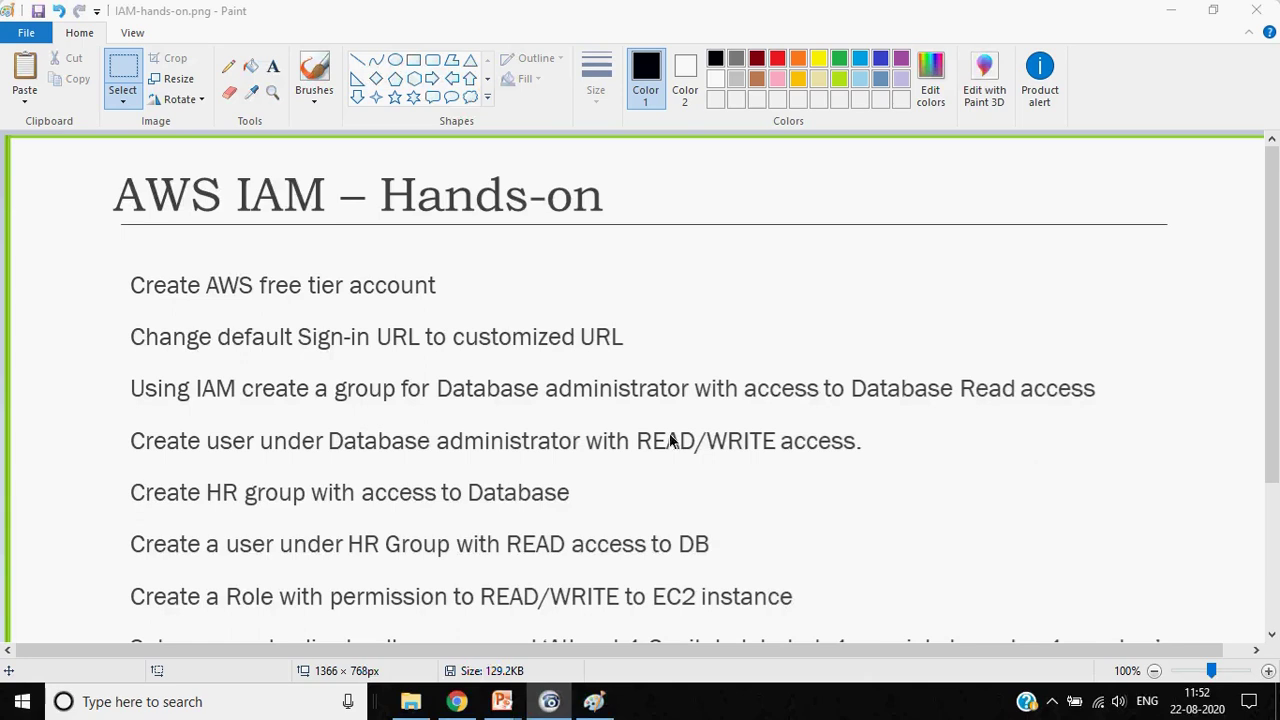
{"action": "left_click", "coordinate": [110, 378]}
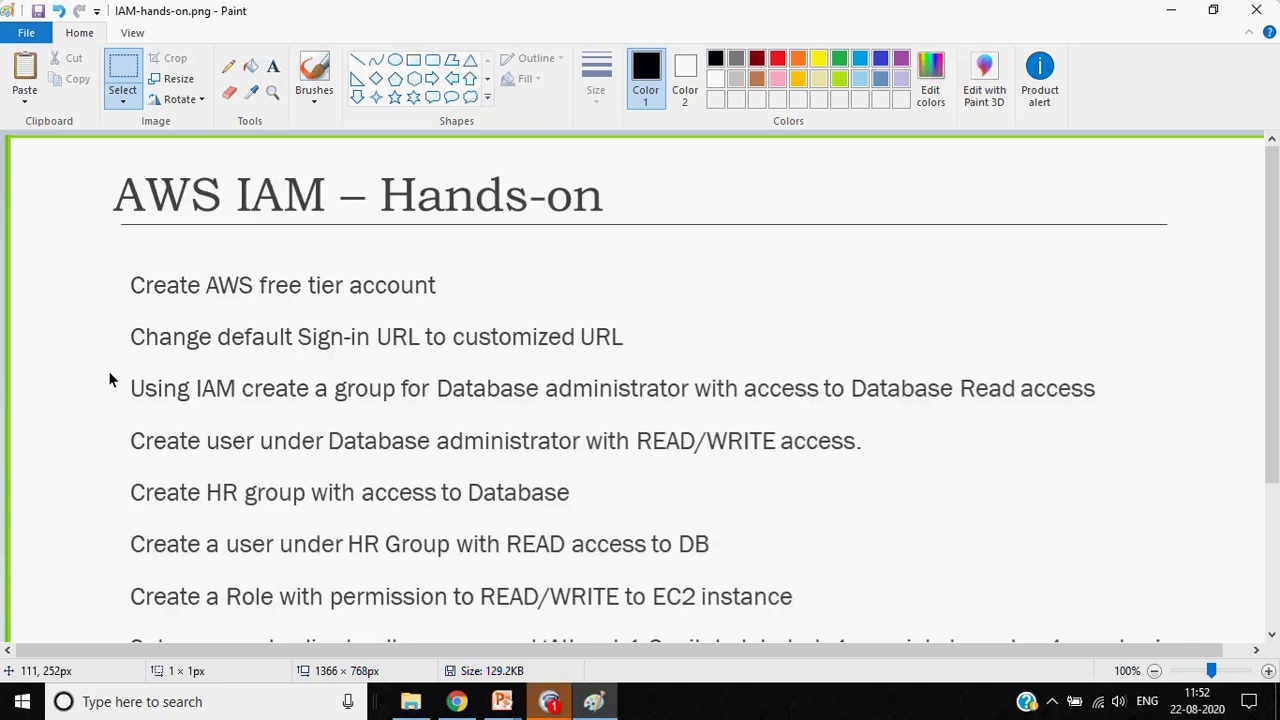
{"action": "scroll", "coordinate": [110, 378], "scroll_direction": "down", "scroll_amount": 3}
{"action": "scroll", "coordinate": [110, 378], "scroll_direction": "up", "scroll_amount": 3}
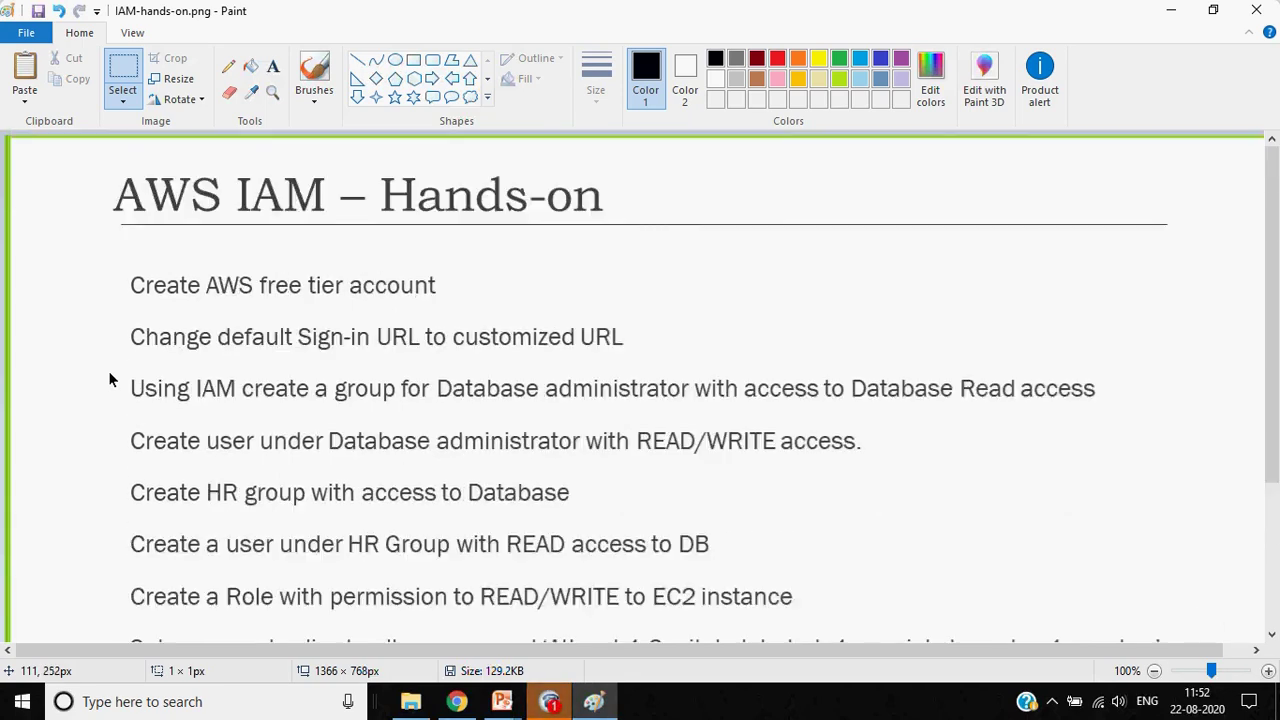